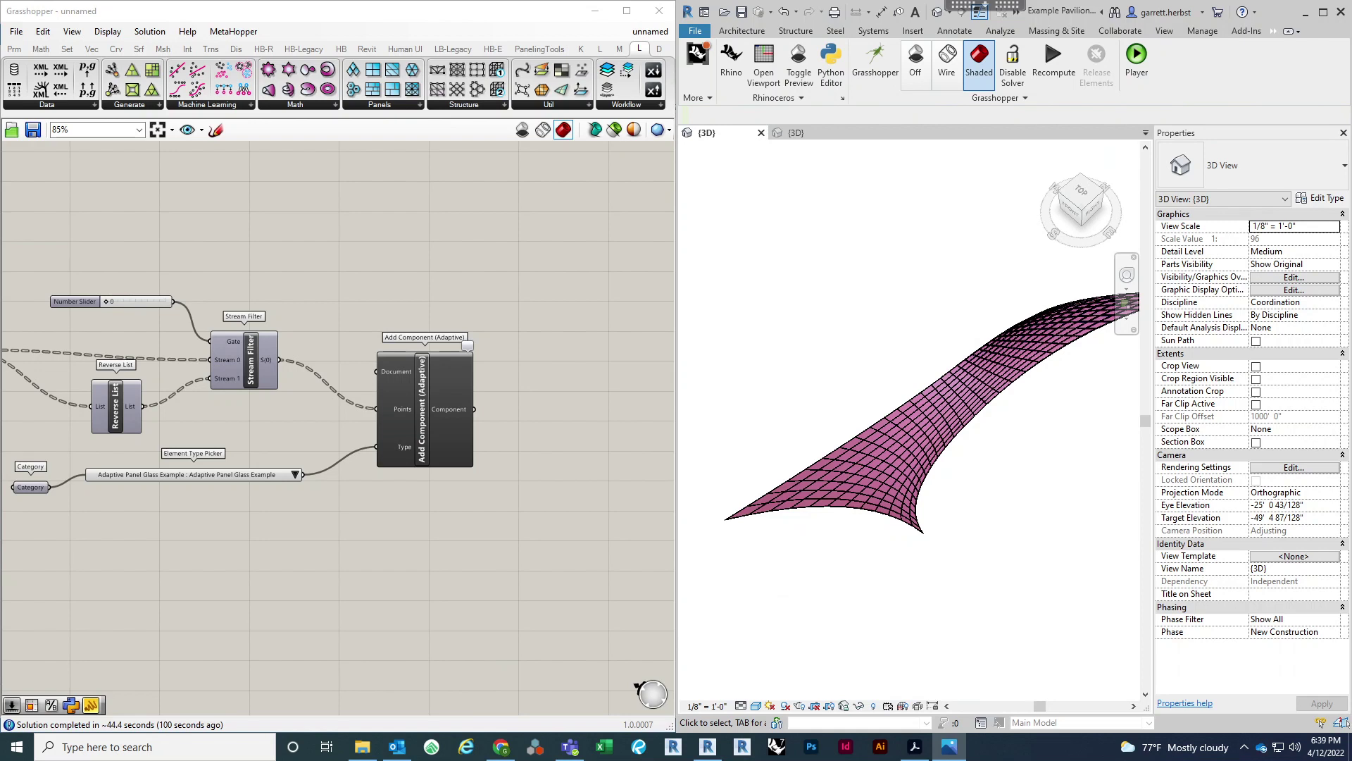
Step: Move the adaptive component group on the Grasshopper canvas upward to free space below it
{"action": "left_click", "coordinate": [403, 526]}
{"action": "scroll", "coordinate": [430, 260], "scroll_direction": "down", "scroll_amount": 5}
{"action": "right_click_drag", "start_coordinate": [391, 472], "coordinate": [517, 489]}
{"action": "scroll", "coordinate": [516, 490], "scroll_direction": "down", "scroll_amount": 3}
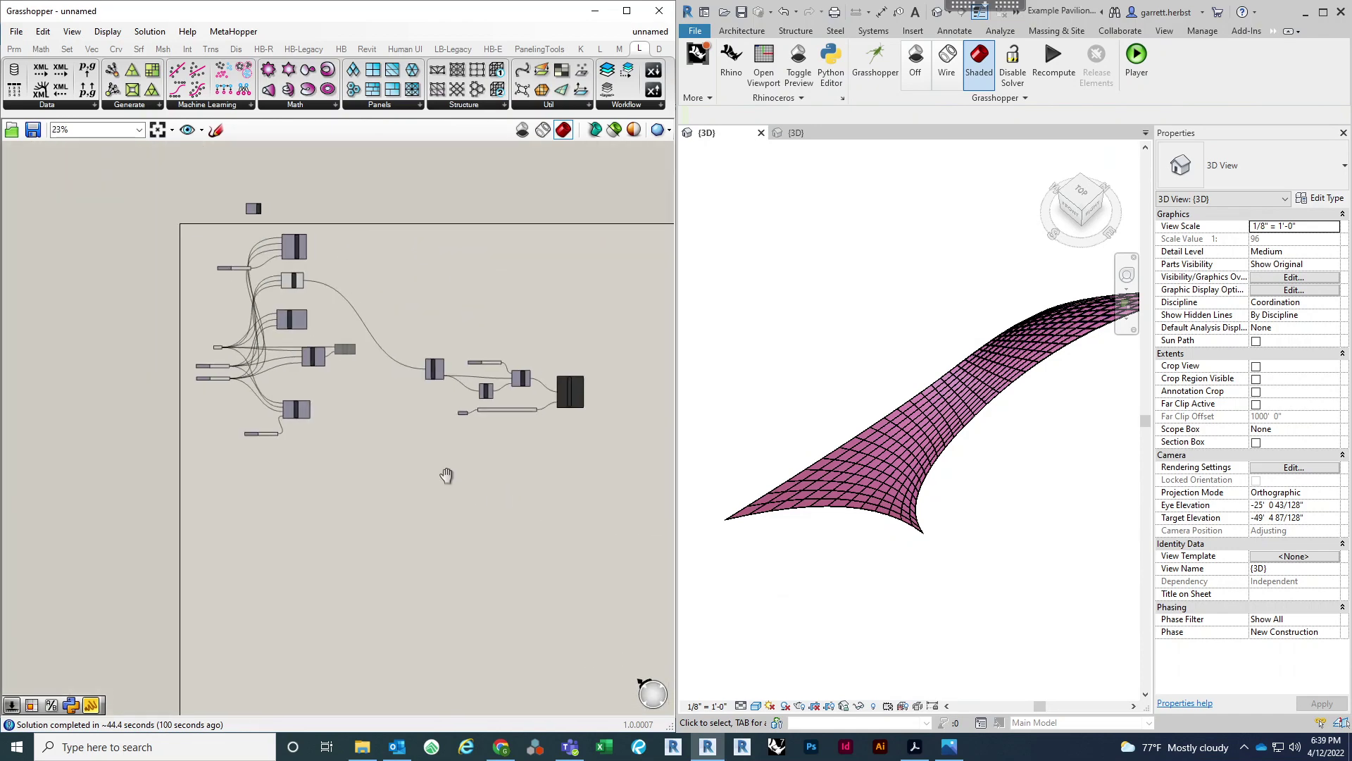
{"action": "left_click_drag", "start_coordinate": [605, 435], "coordinate": [348, 293]}
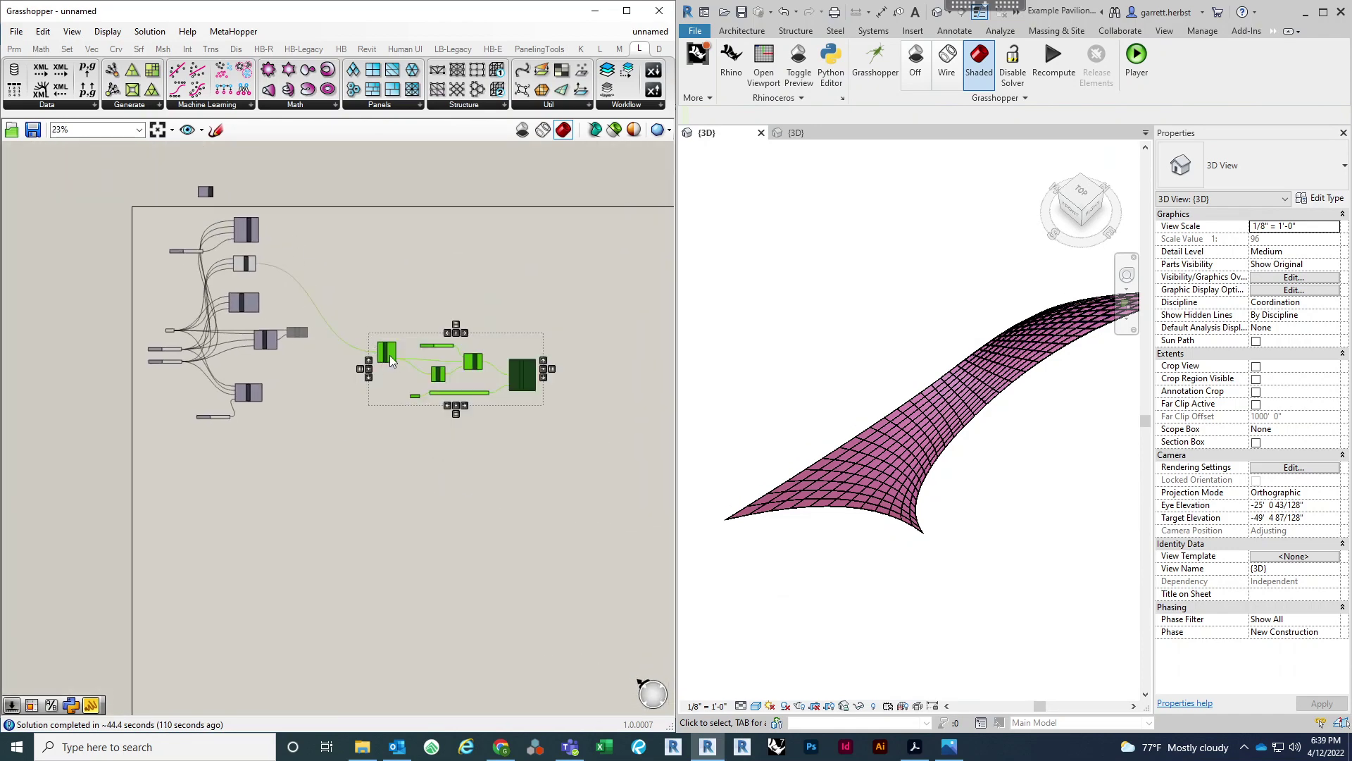
{"action": "left_click_drag", "start_coordinate": [390, 355], "coordinate": [373, 308]}
Step: Review the available panel and structure components, including Braced Grid 2-D Structure, and examine the paneled surface in Revit's 3D view from the front
{"action": "left_click", "coordinate": [379, 106]}
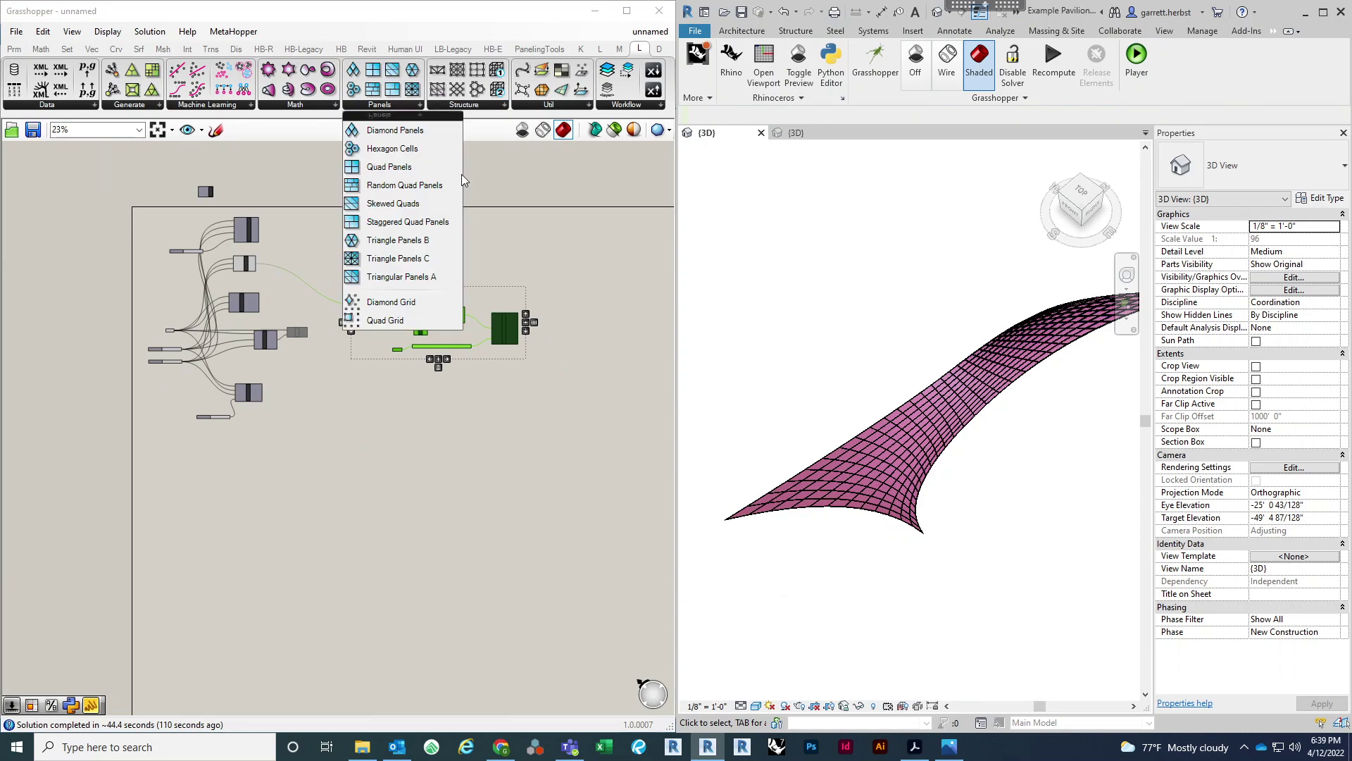
{"action": "left_click", "coordinate": [476, 105]}
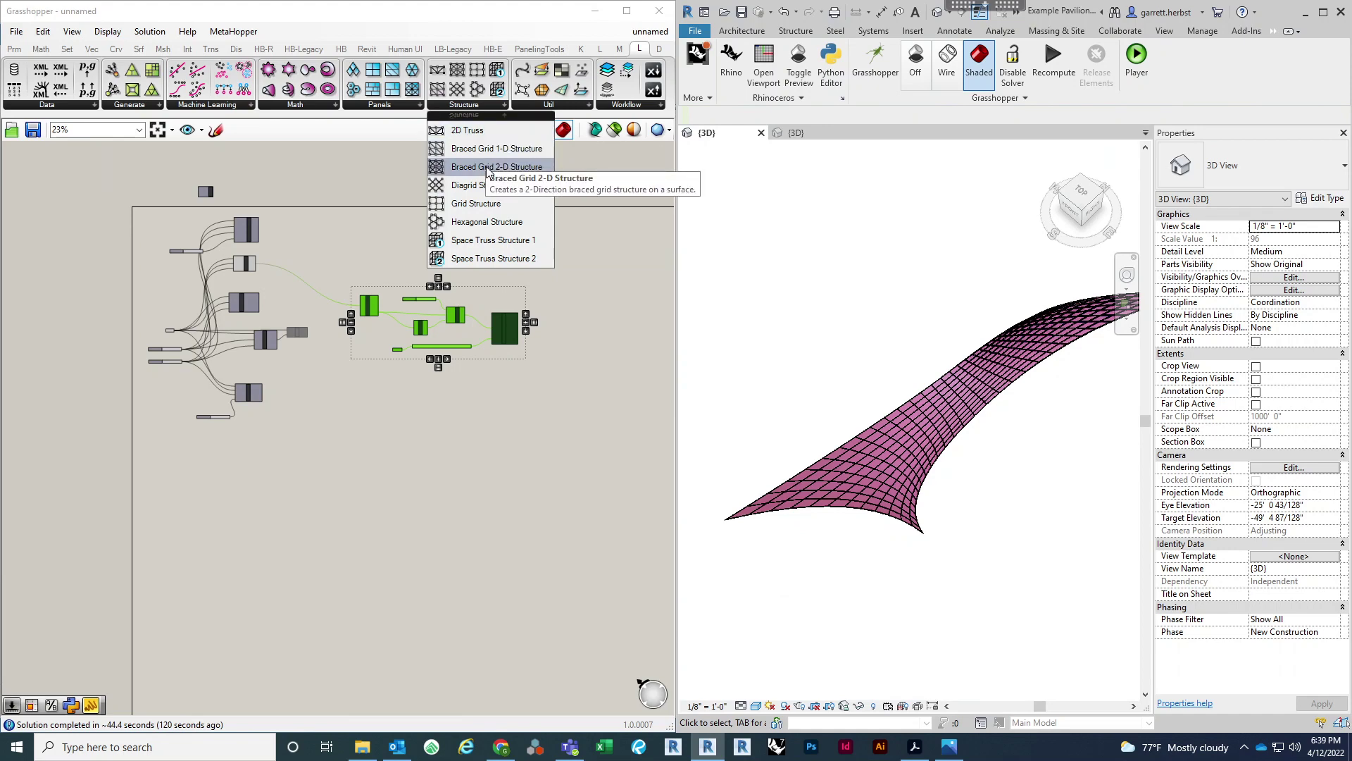
{"action": "left_click", "coordinate": [485, 453]}
{"action": "scroll", "coordinate": [235, 452], "scroll_direction": "up", "scroll_amount": 3}
{"action": "scroll", "coordinate": [276, 445], "scroll_direction": "up", "scroll_amount": 2}
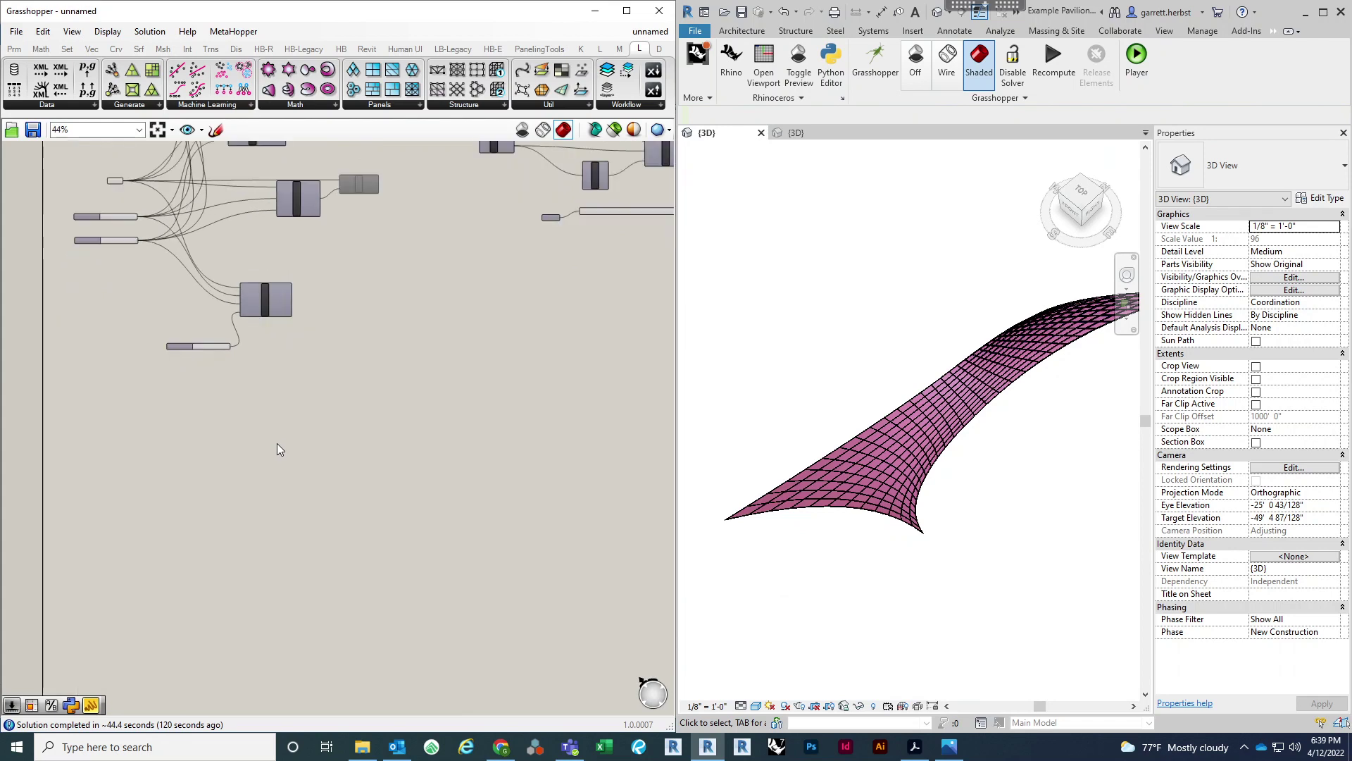
{"action": "scroll", "coordinate": [281, 429], "scroll_direction": "down", "scroll_amount": 3}
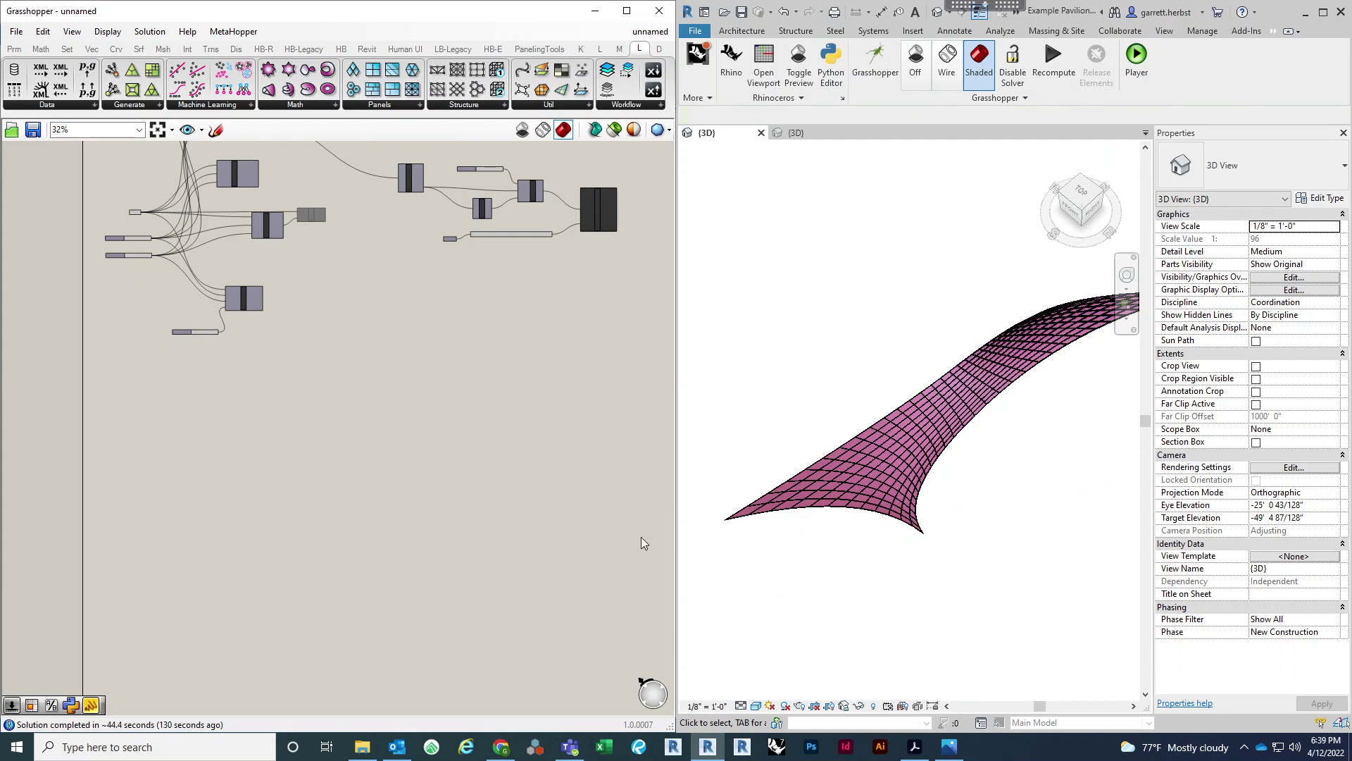
{"action": "left_click", "coordinate": [831, 565]}
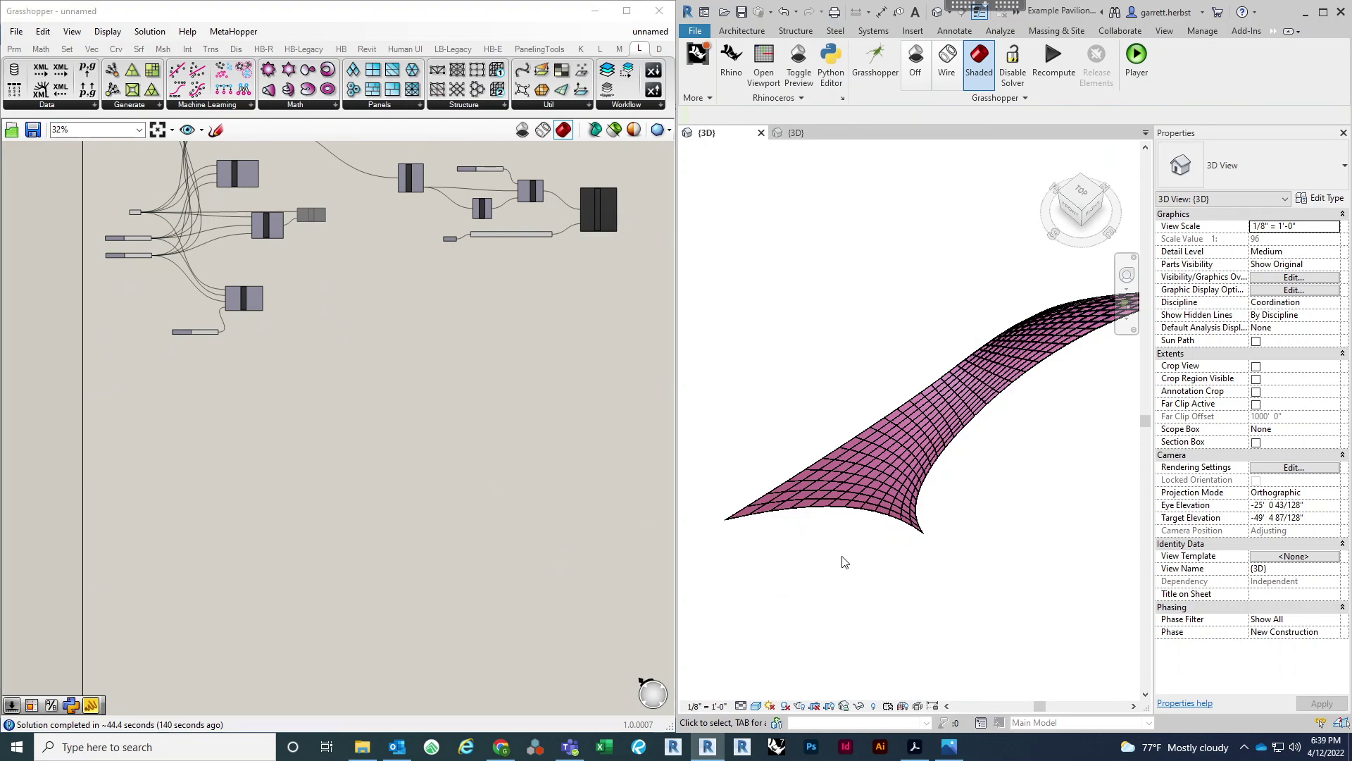
{"action": "middle_click_drag", "start_coordinate": [867, 550], "coordinate": [970, 352], "text": "shift"}
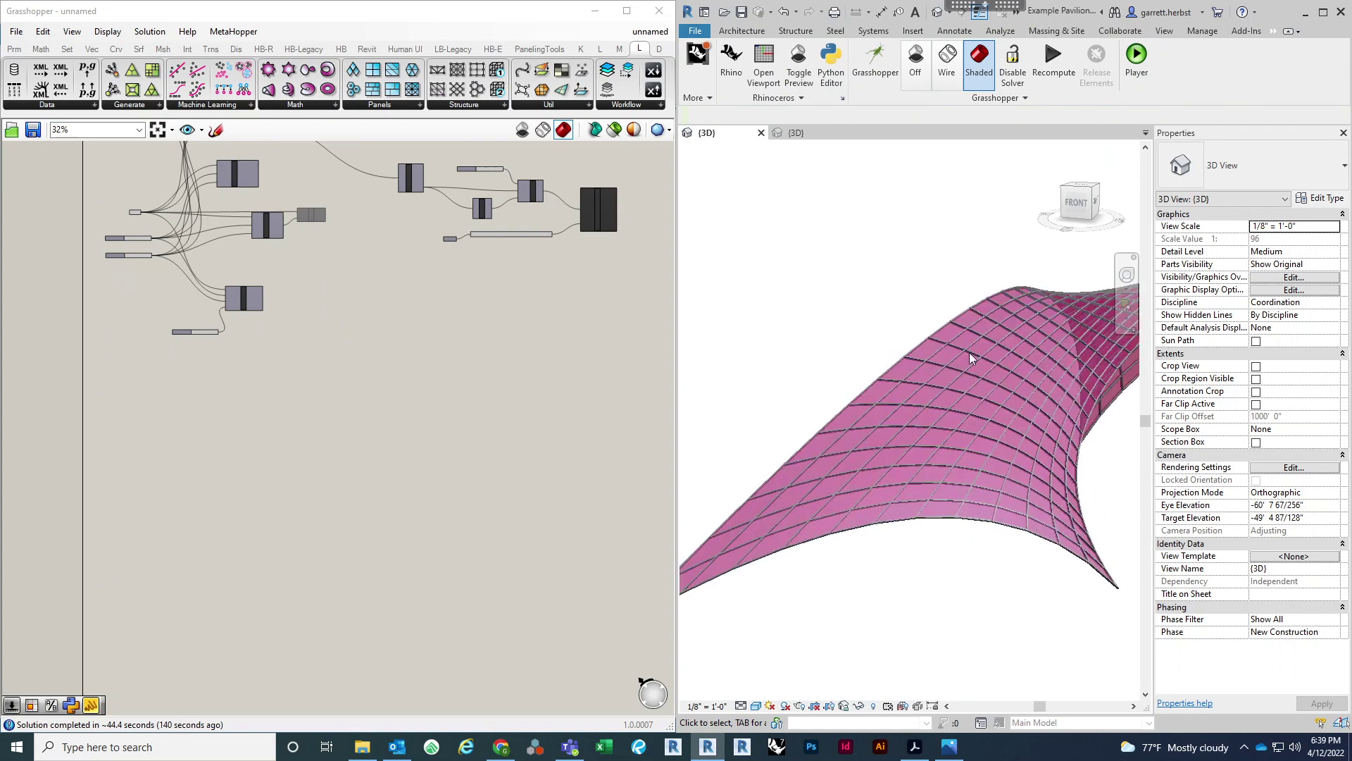
{"action": "right_click_drag", "start_coordinate": [424, 467], "coordinate": [395, 506]}
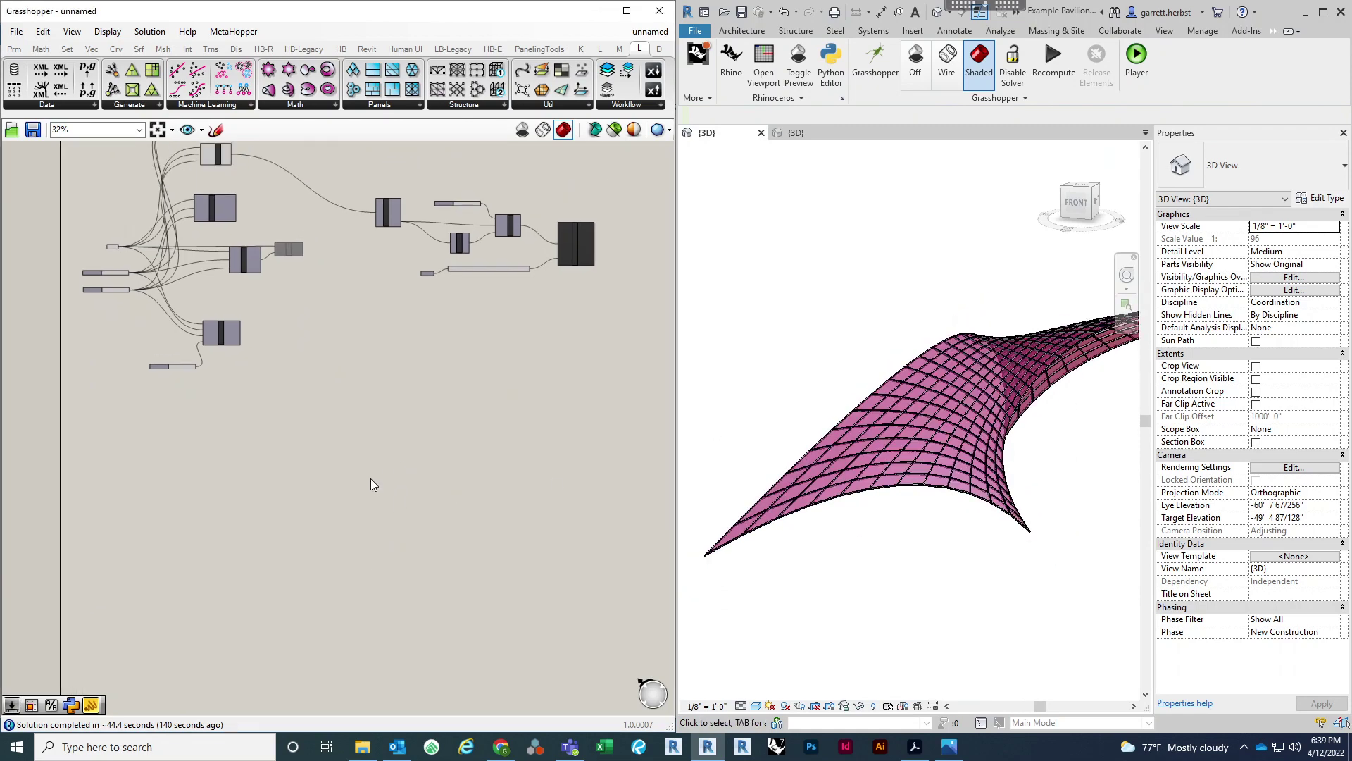
Step: Add an Offset Surface component in the empty canvas area below the existing panel components
{"action": "double_click", "coordinate": [317, 481]}
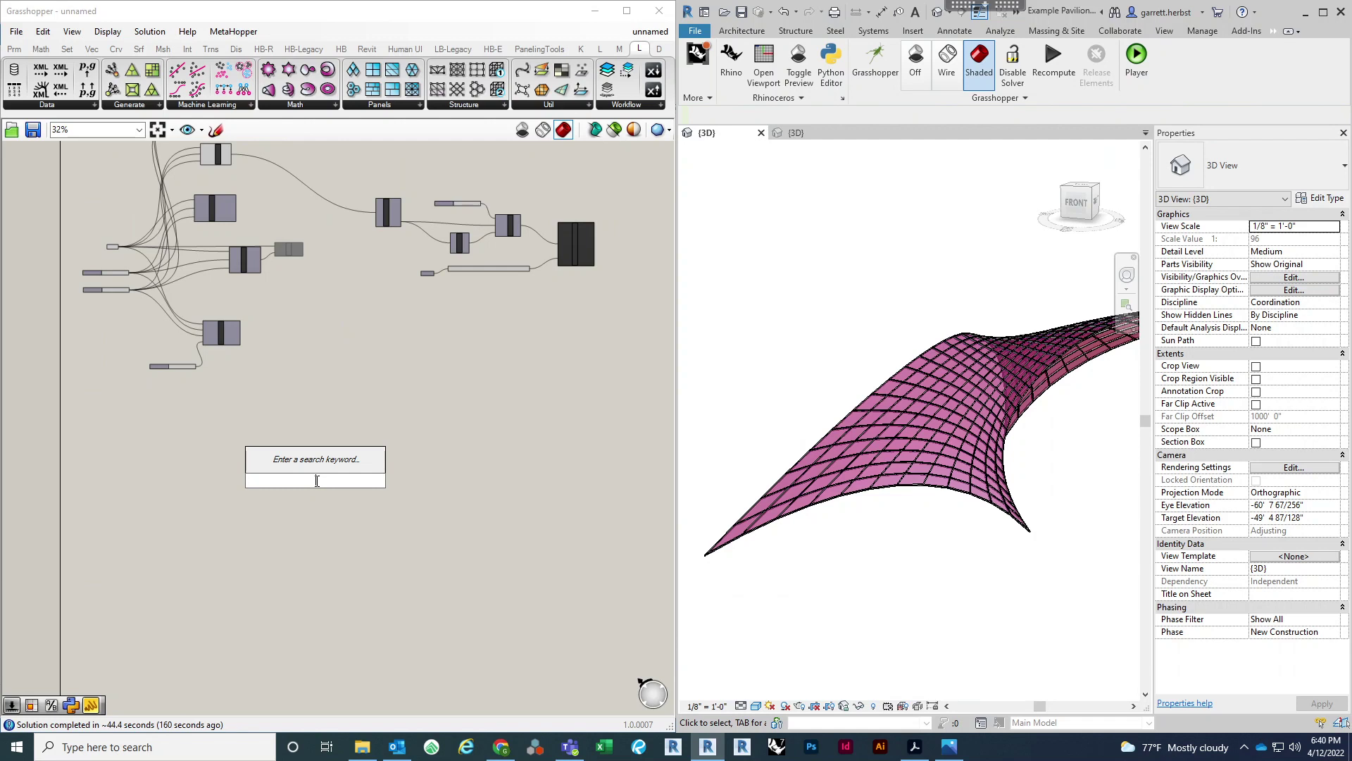
{"action": "type", "text": "PFF"}
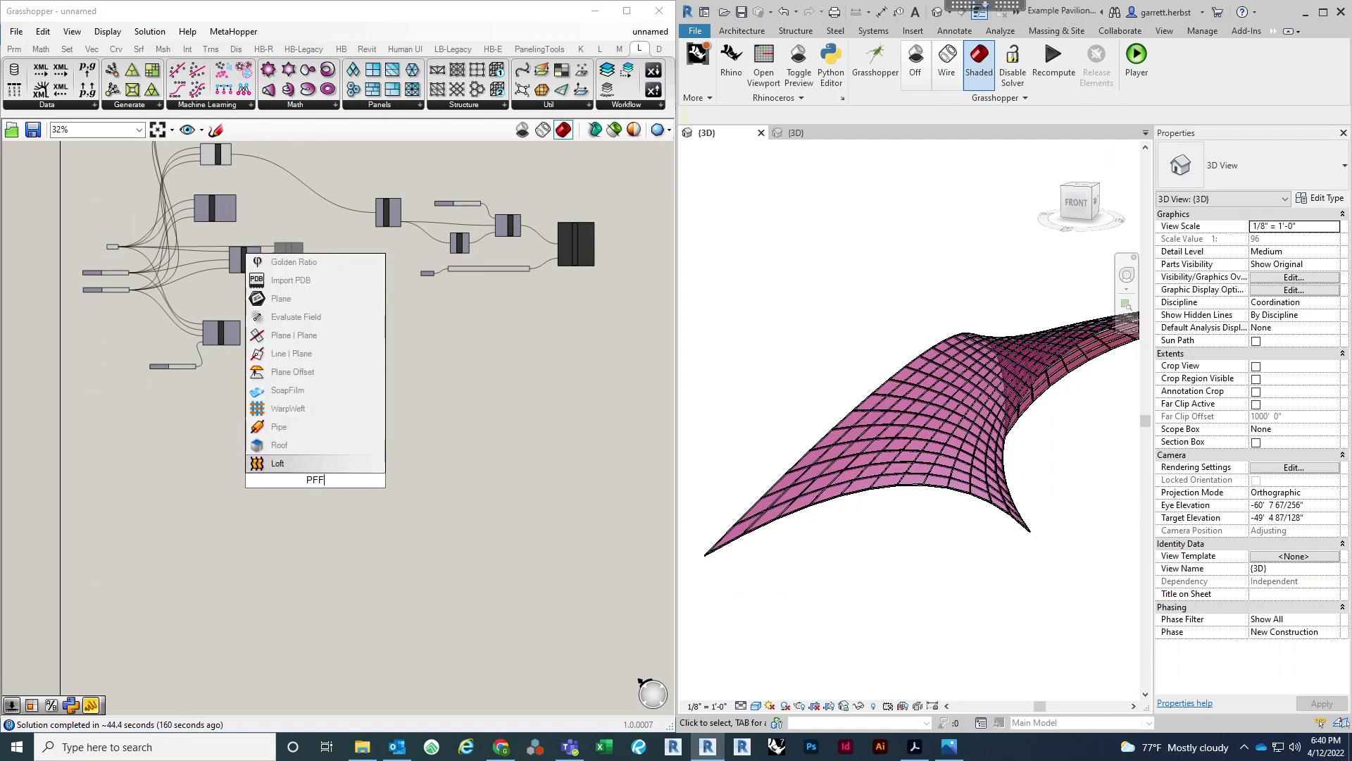
{"action": "key", "text": "BackSpace"}
{"action": "key", "text": "BackSpace"}
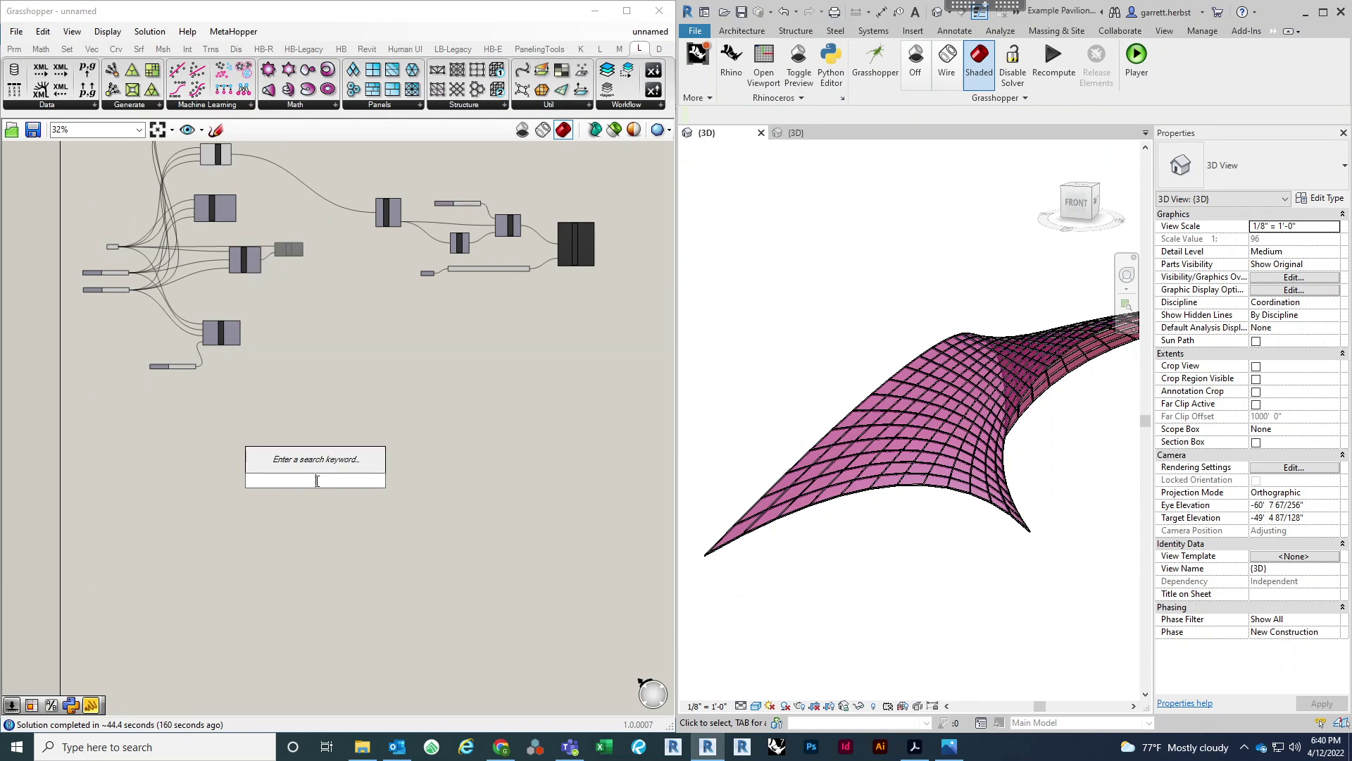
{"action": "type", "text": "OFF"}
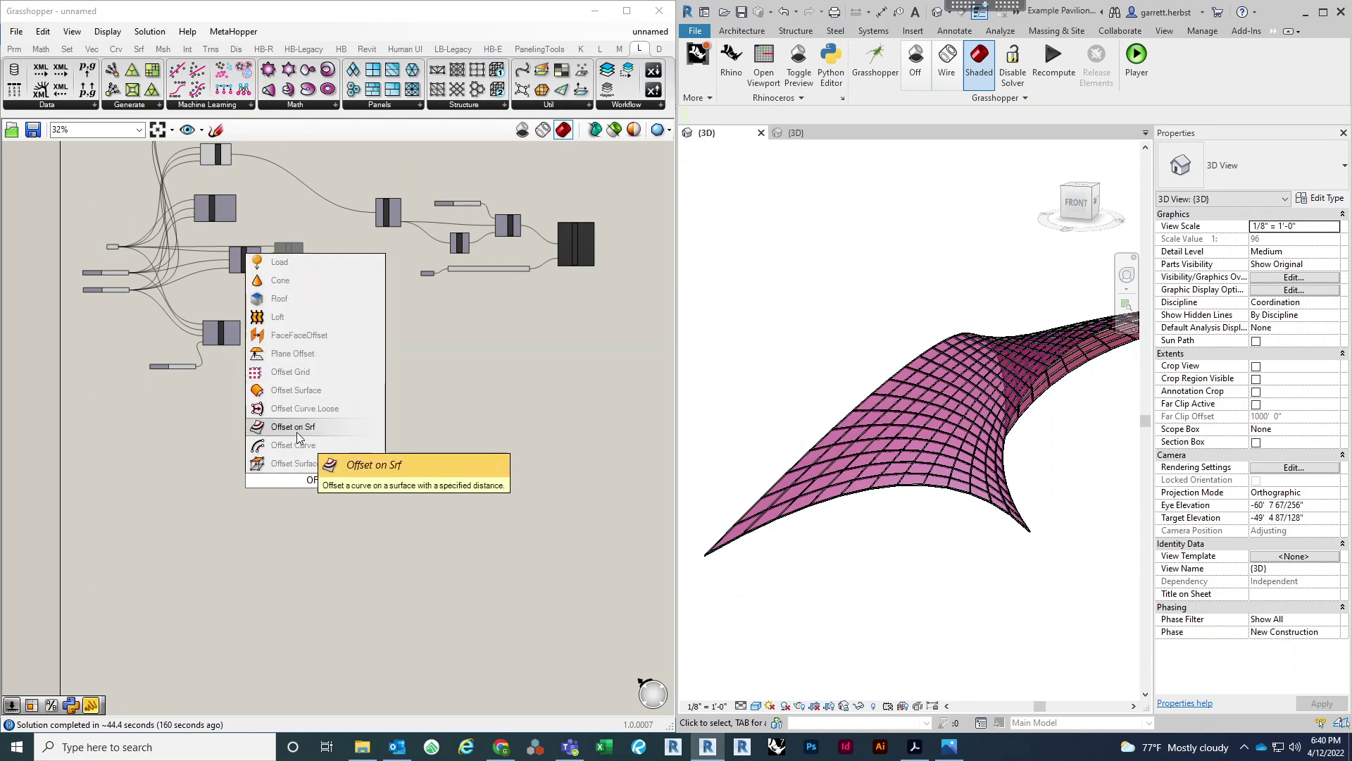
{"action": "left_click", "coordinate": [278, 390]}
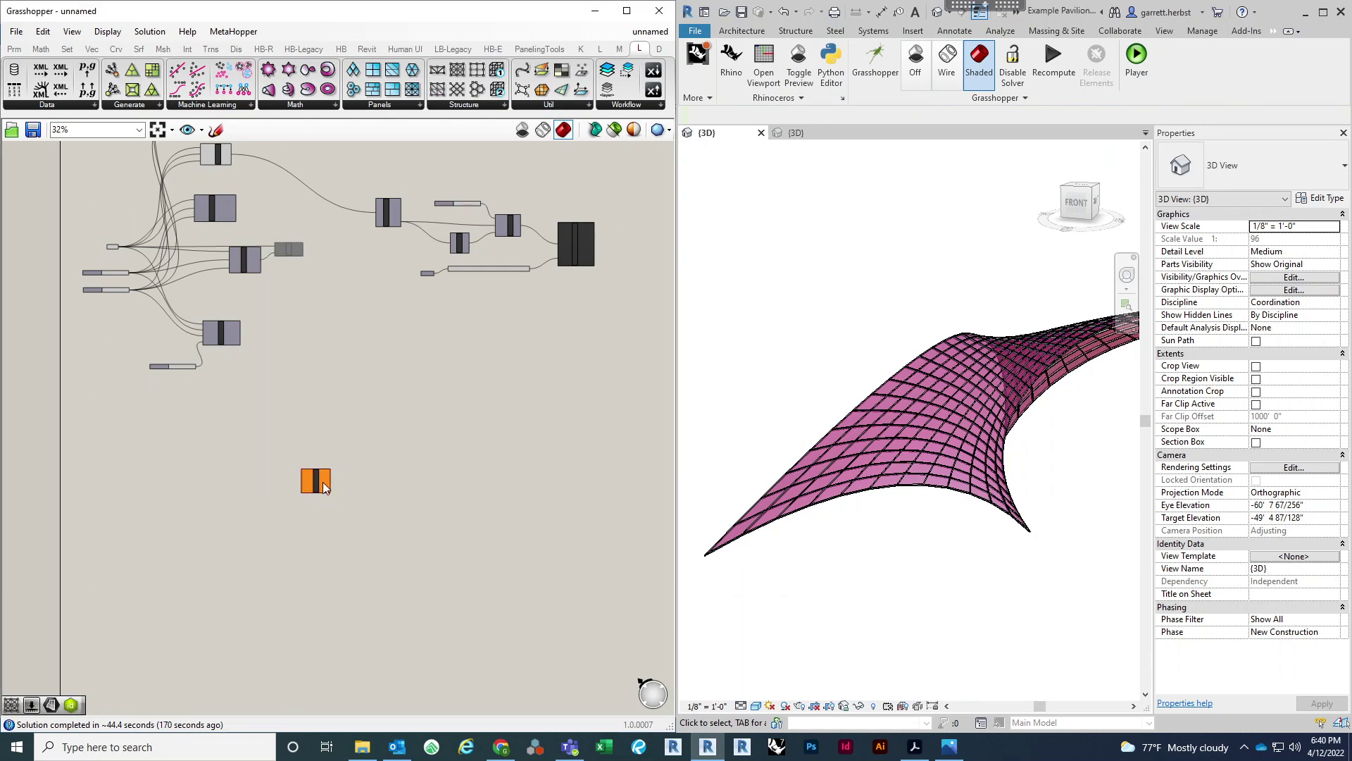
{"action": "scroll", "coordinate": [322, 482], "scroll_direction": "up", "scroll_amount": 5}
{"action": "scroll", "coordinate": [292, 478], "scroll_direction": "down", "scroll_amount": 6}
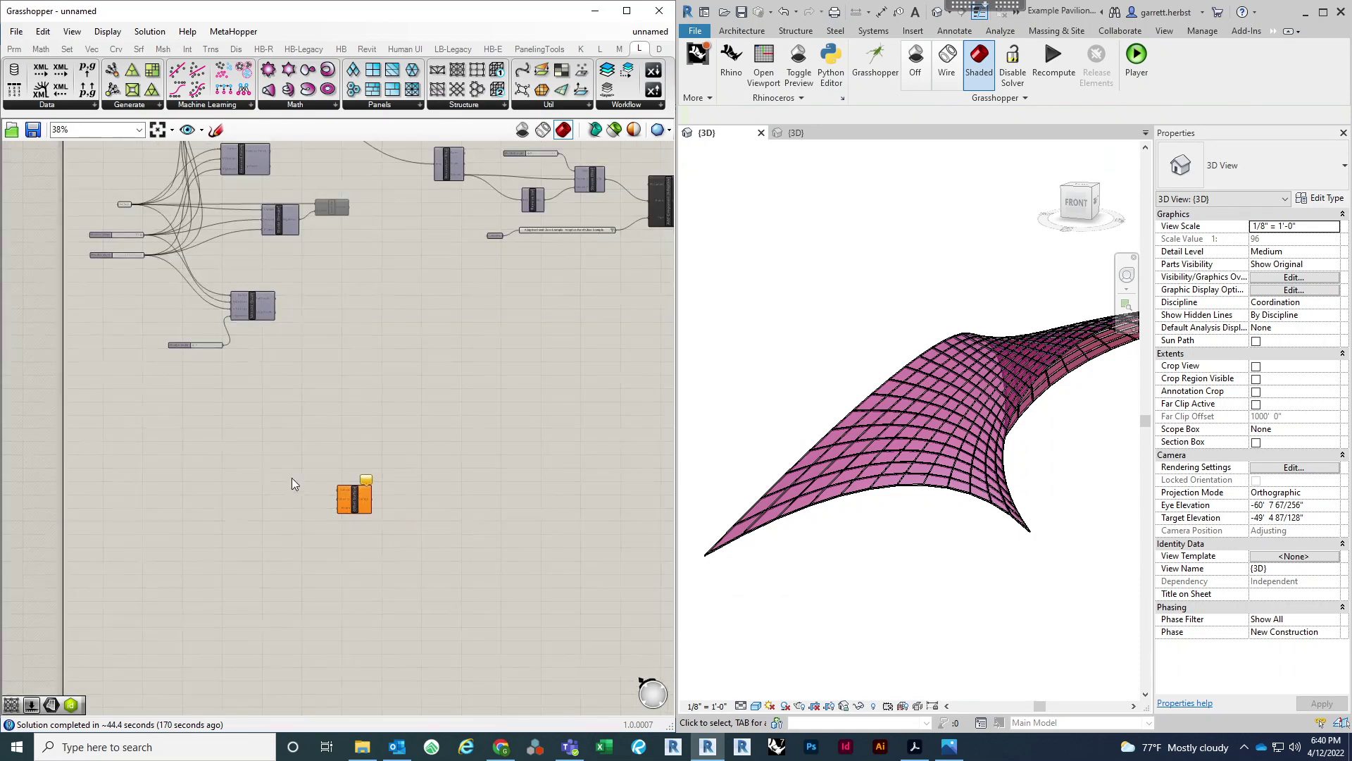
Step: Connect the Surface parameter's output to the Surface input of the Offset Surface component
{"action": "scroll", "coordinate": [263, 355], "scroll_direction": "up", "scroll_amount": 4}
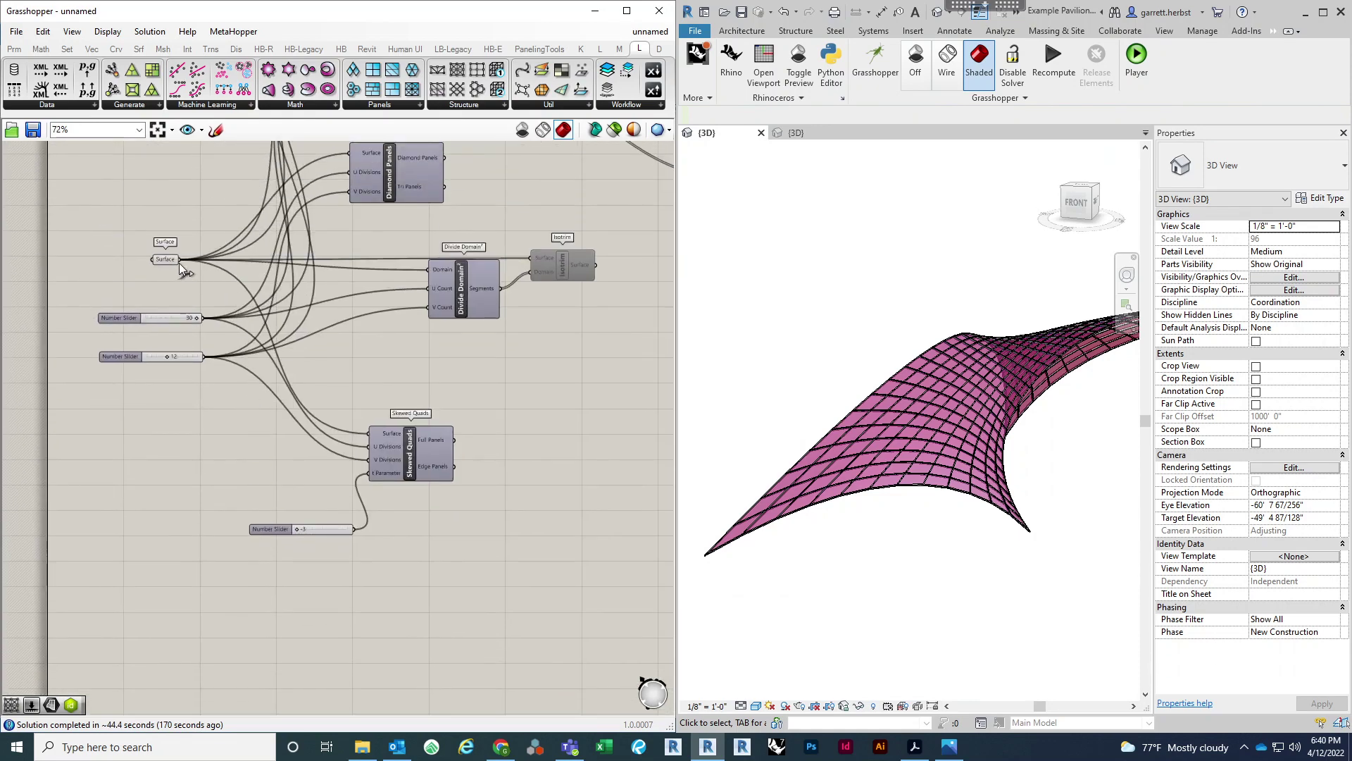
{"action": "scroll", "coordinate": [303, 314], "scroll_direction": "down", "scroll_amount": 3}
{"action": "scroll", "coordinate": [230, 268], "scroll_direction": "up", "scroll_amount": 5}
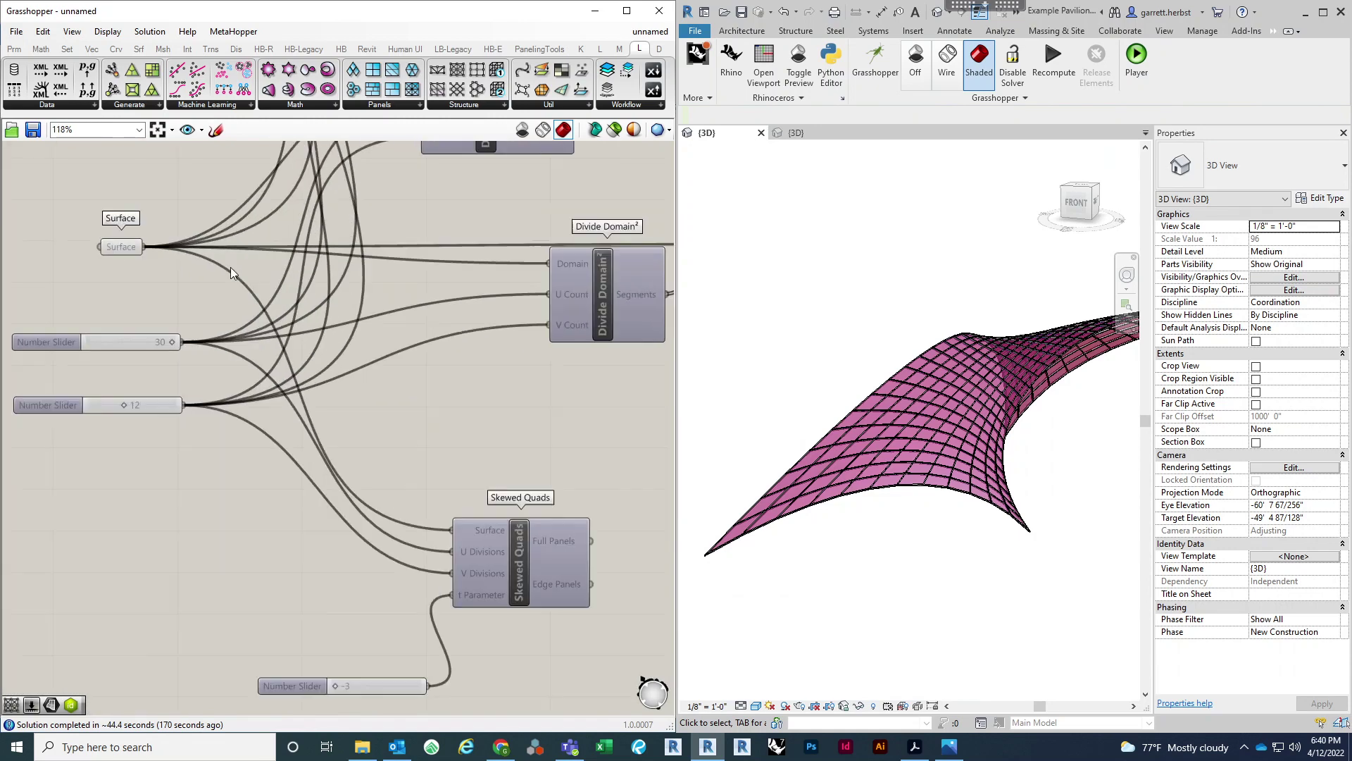
{"action": "scroll", "coordinate": [158, 230], "scroll_direction": "down", "scroll_amount": 3}
{"action": "left_click_drag", "start_coordinate": [162, 244], "coordinate": [458, 624]}
{"action": "scroll", "coordinate": [419, 645], "scroll_direction": "up", "scroll_amount": 2}
{"action": "scroll", "coordinate": [476, 501], "scroll_direction": "down", "scroll_amount": 2}
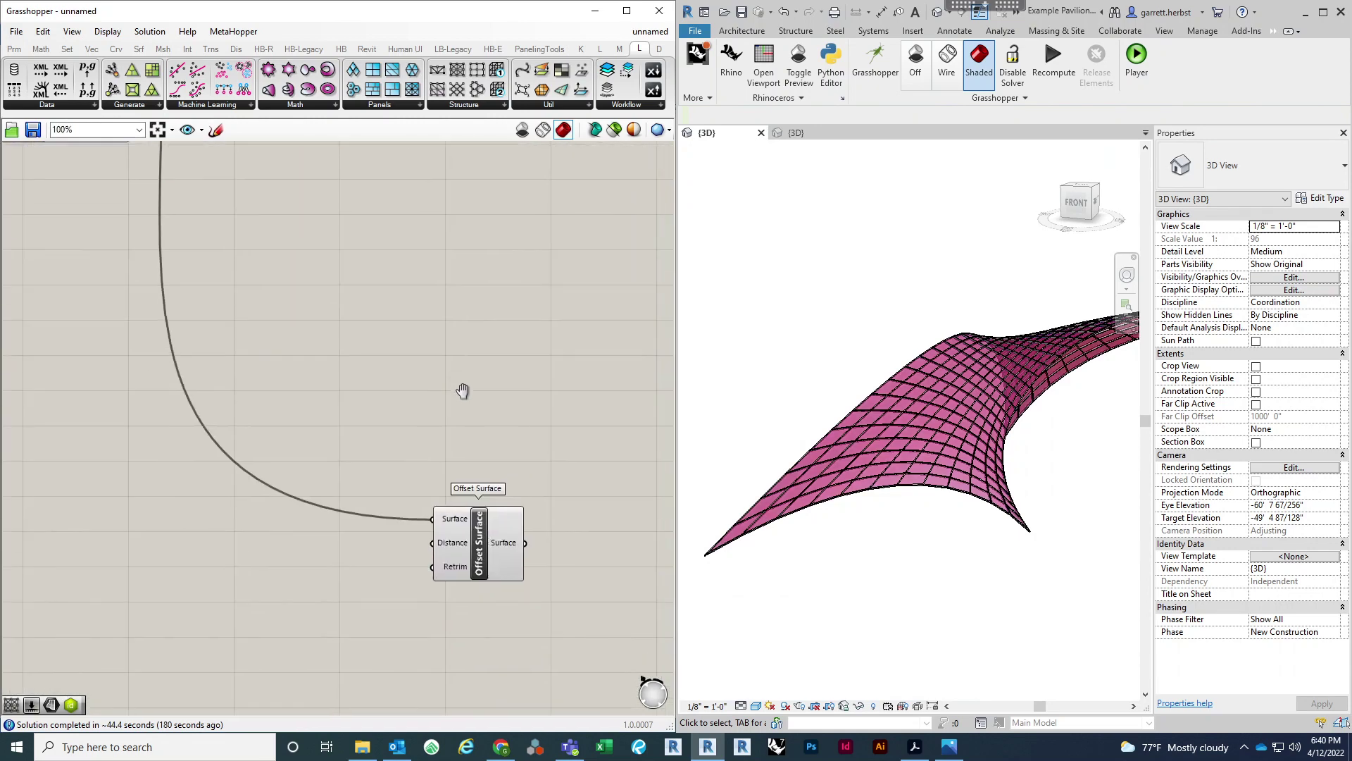
Step: Add a Category parameter in the empty canvas area beyond the Offset Surface component
{"action": "right_click_drag", "start_coordinate": [466, 552], "coordinate": [241, 414]}
{"action": "scroll", "coordinate": [449, 540], "scroll_direction": "down", "scroll_amount": 1}
{"action": "scroll", "coordinate": [402, 532], "scroll_direction": "up", "scroll_amount": 3}
{"action": "scroll", "coordinate": [283, 392], "scroll_direction": "down", "scroll_amount": 4}
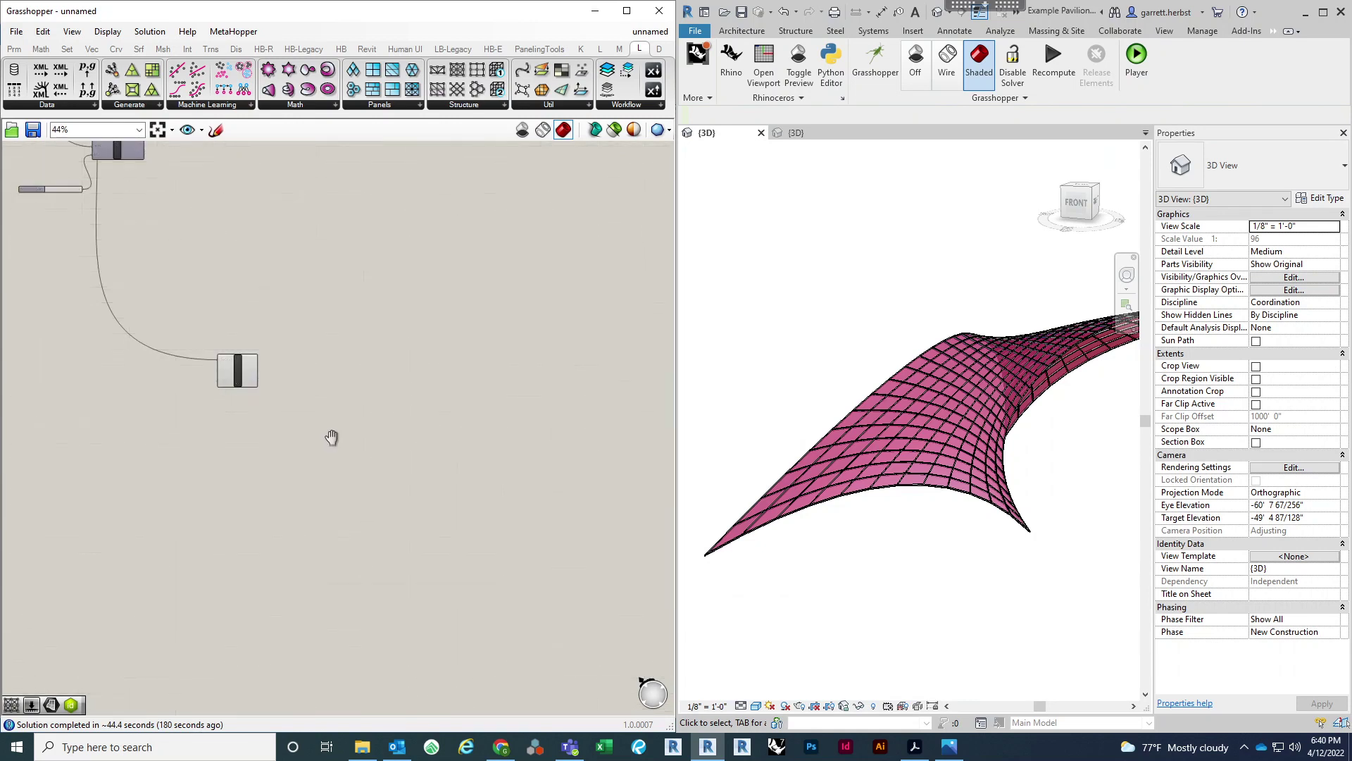
{"action": "double_click", "coordinate": [455, 488]}
{"action": "type", "text": "cate"}
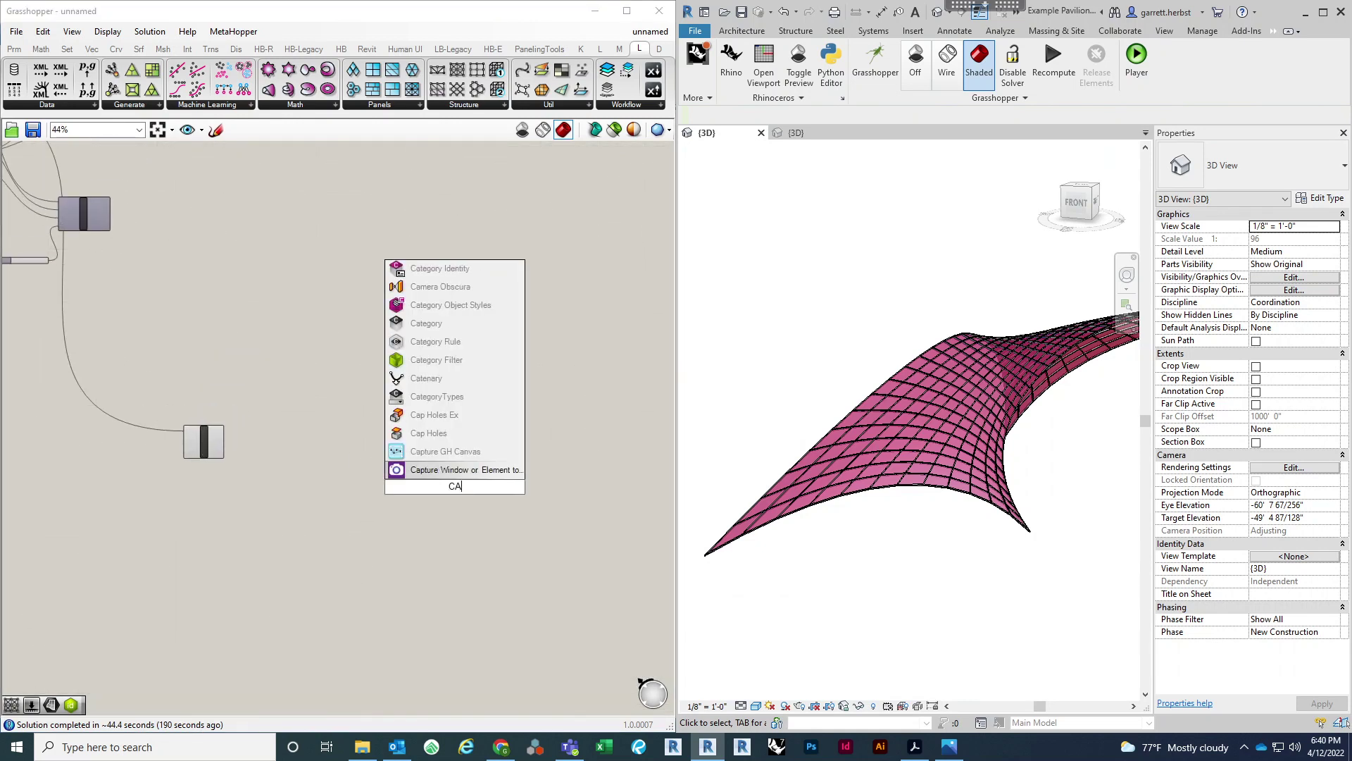
{"action": "left_click", "coordinate": [454, 435]}
{"action": "scroll", "coordinate": [454, 488], "scroll_direction": "up", "scroll_amount": 5}
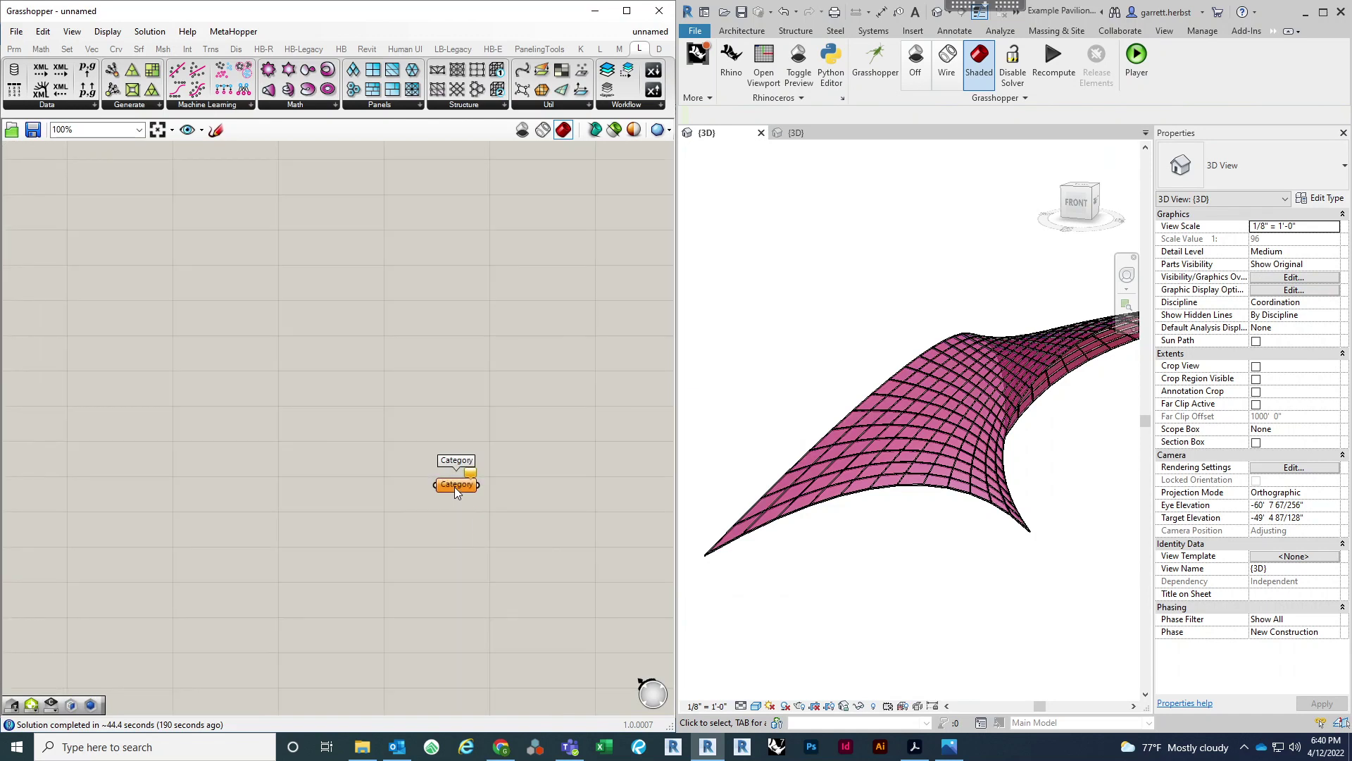
Step: Set the new Category parameter to the Structural Framing model category
{"action": "right_click", "coordinate": [454, 487]}
{"action": "left_click", "coordinate": [613, 602]}
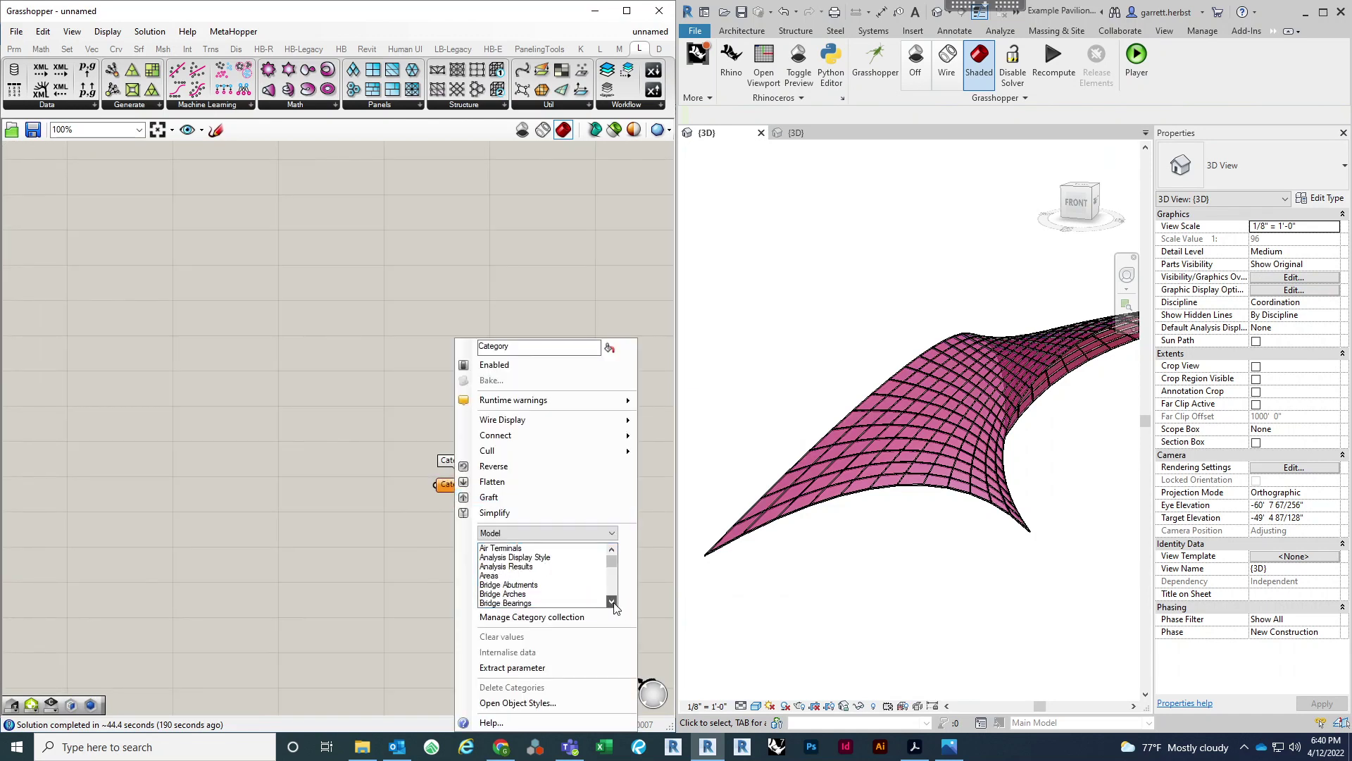
{"action": "left_click_drag", "start_coordinate": [614, 564], "coordinate": [611, 591]}
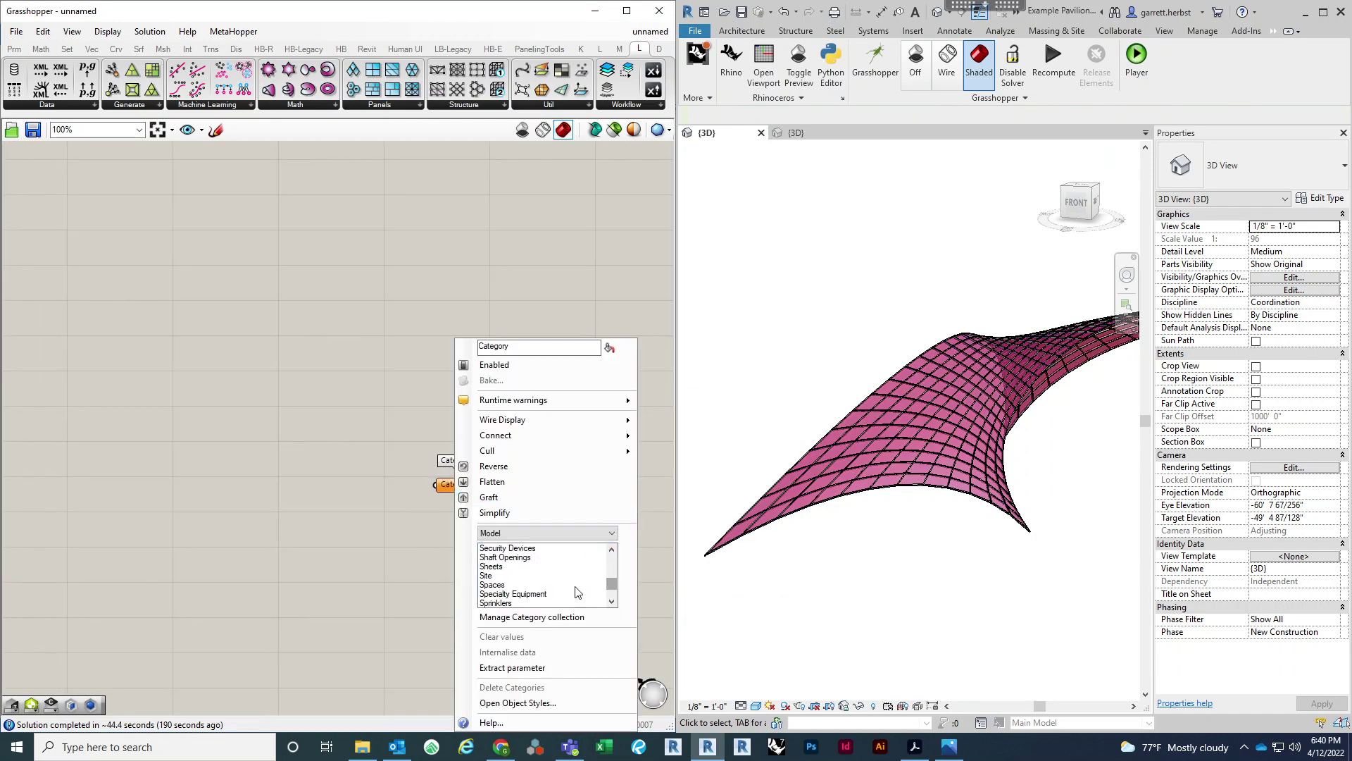
{"action": "left_click", "coordinate": [611, 603]}
{"action": "left_click", "coordinate": [611, 602]}
{"action": "left_click", "coordinate": [612, 603]}
{"action": "left_click", "coordinate": [611, 602]}
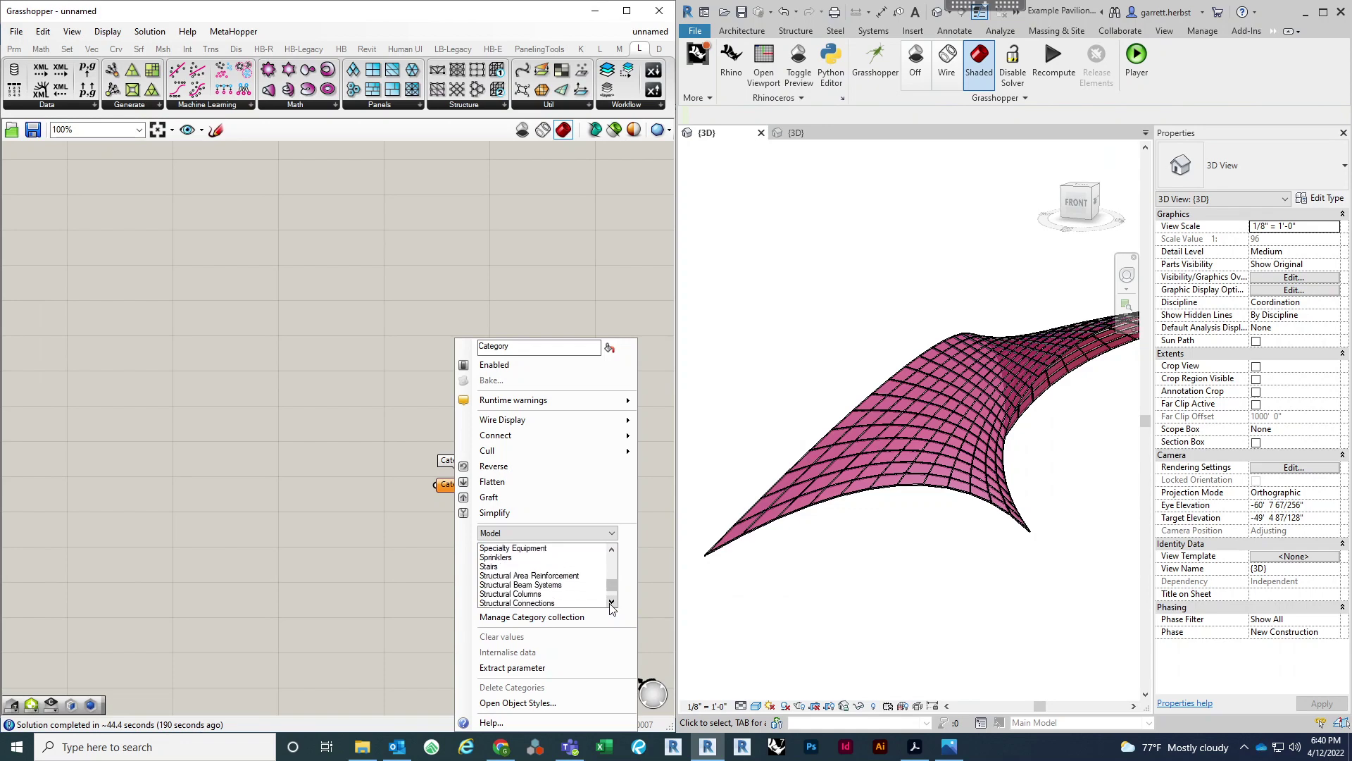
{"action": "left_click", "coordinate": [612, 603]}
{"action": "left_click", "coordinate": [612, 602]}
{"action": "left_click", "coordinate": [611, 602]}
{"action": "left_click", "coordinate": [611, 602]}
{"action": "left_click", "coordinate": [611, 602]}
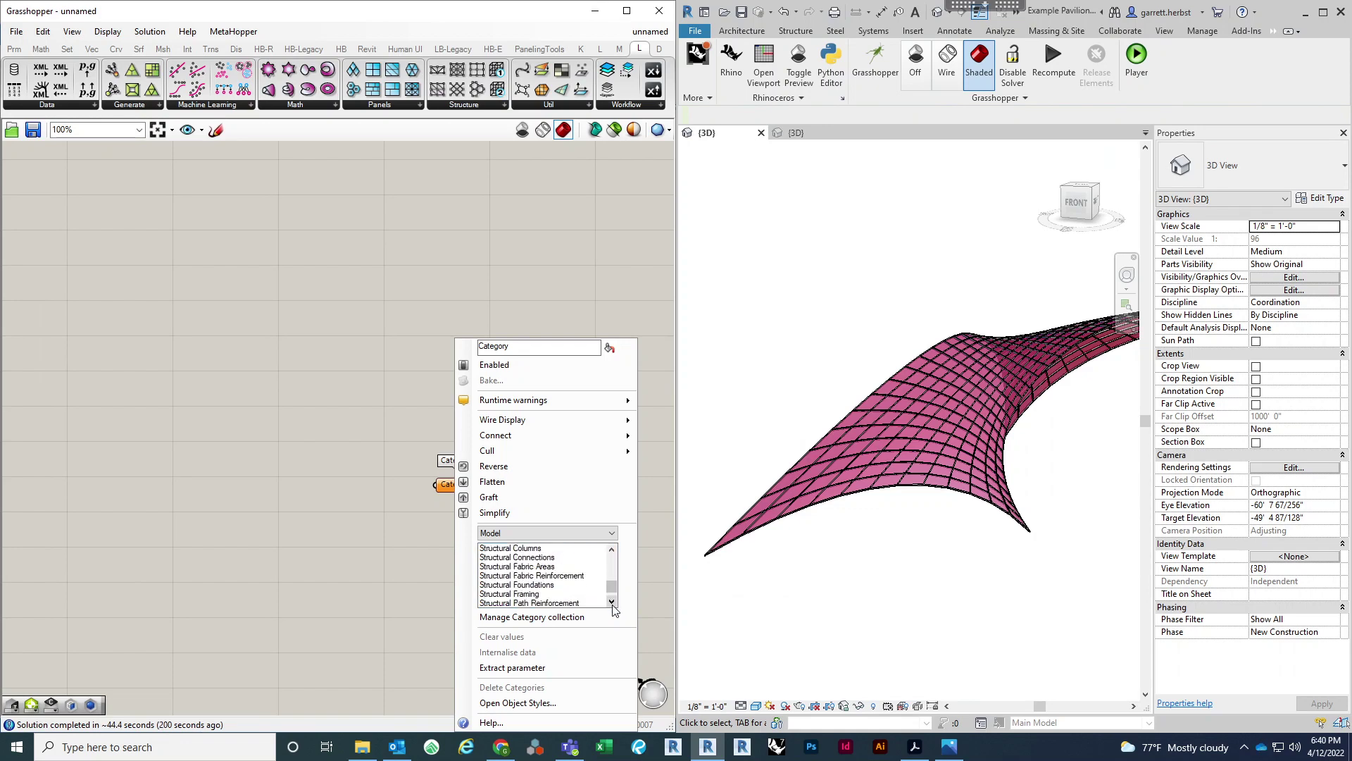
{"action": "left_click", "coordinate": [561, 595]}
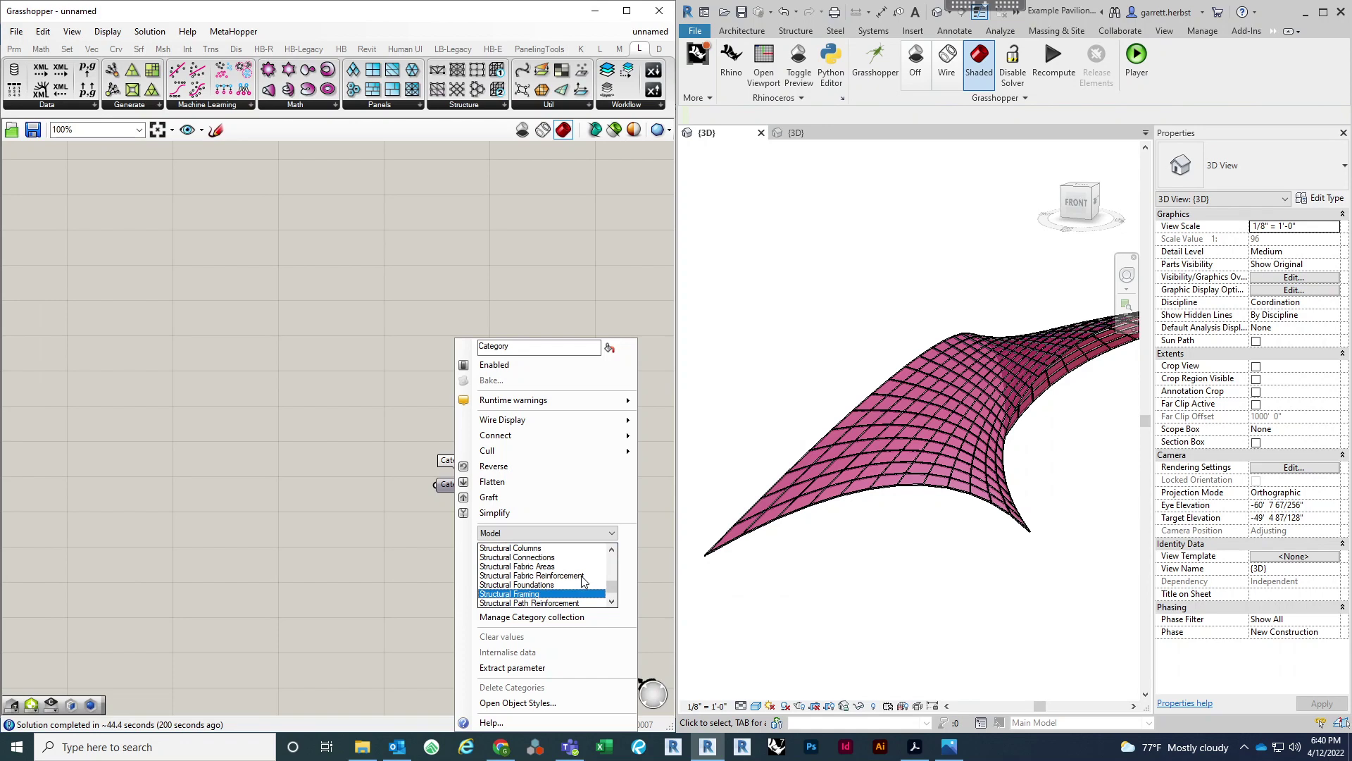
{"action": "left_click", "coordinate": [578, 301]}
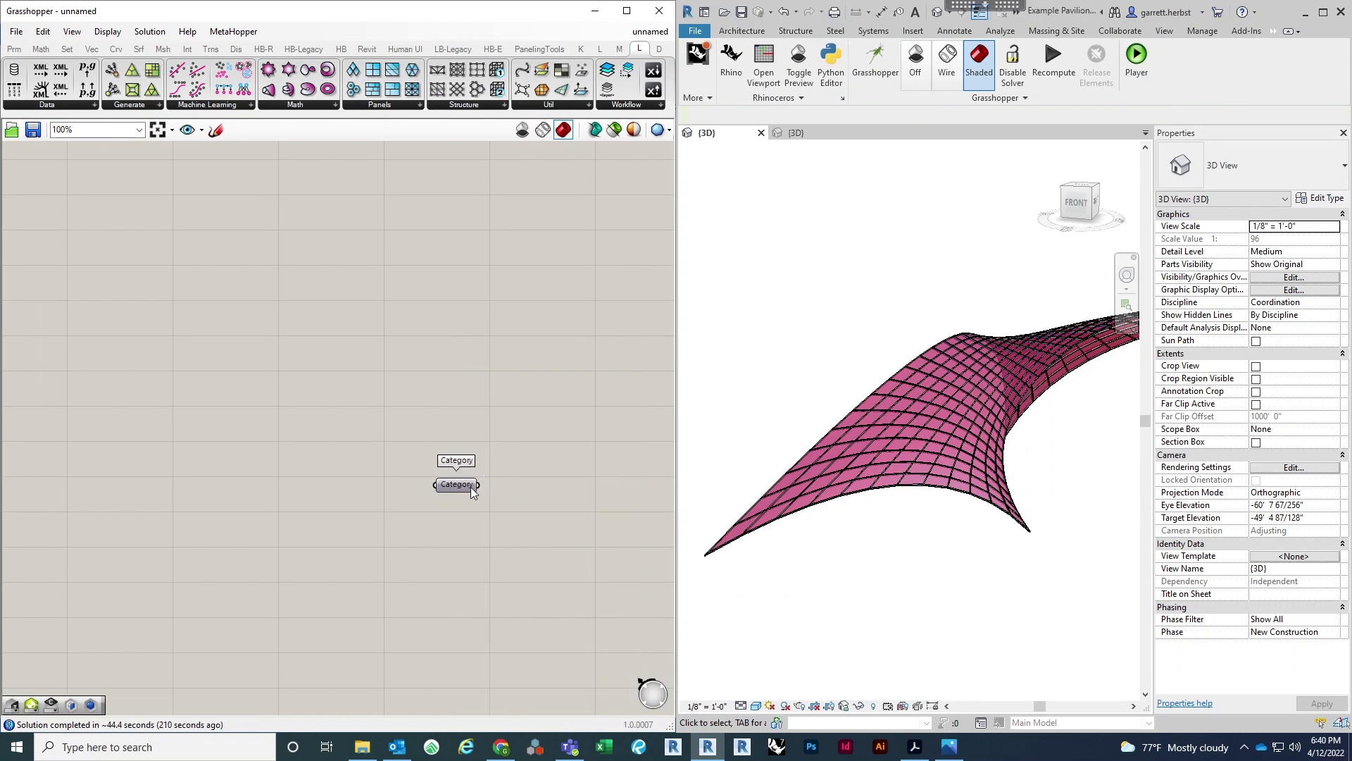
Step: Add an Element Type Picker beside the Category parameter and connect the Category output to it
{"action": "left_click_drag", "start_coordinate": [470, 487], "coordinate": [294, 488]}
{"action": "right_click", "coordinate": [361, 494]}
{"action": "left_click", "coordinate": [394, 456]}
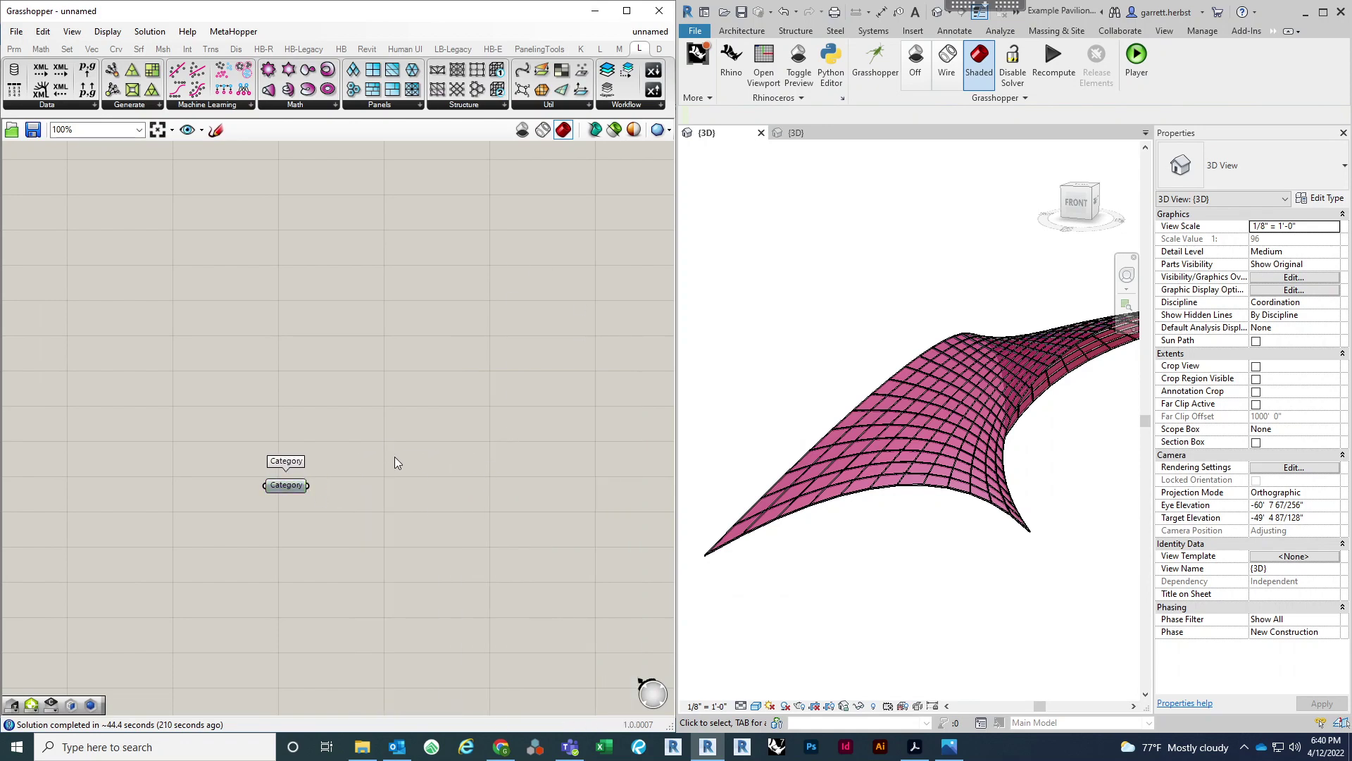
{"action": "double_click", "coordinate": [396, 458]}
{"action": "type", "text": "8"}
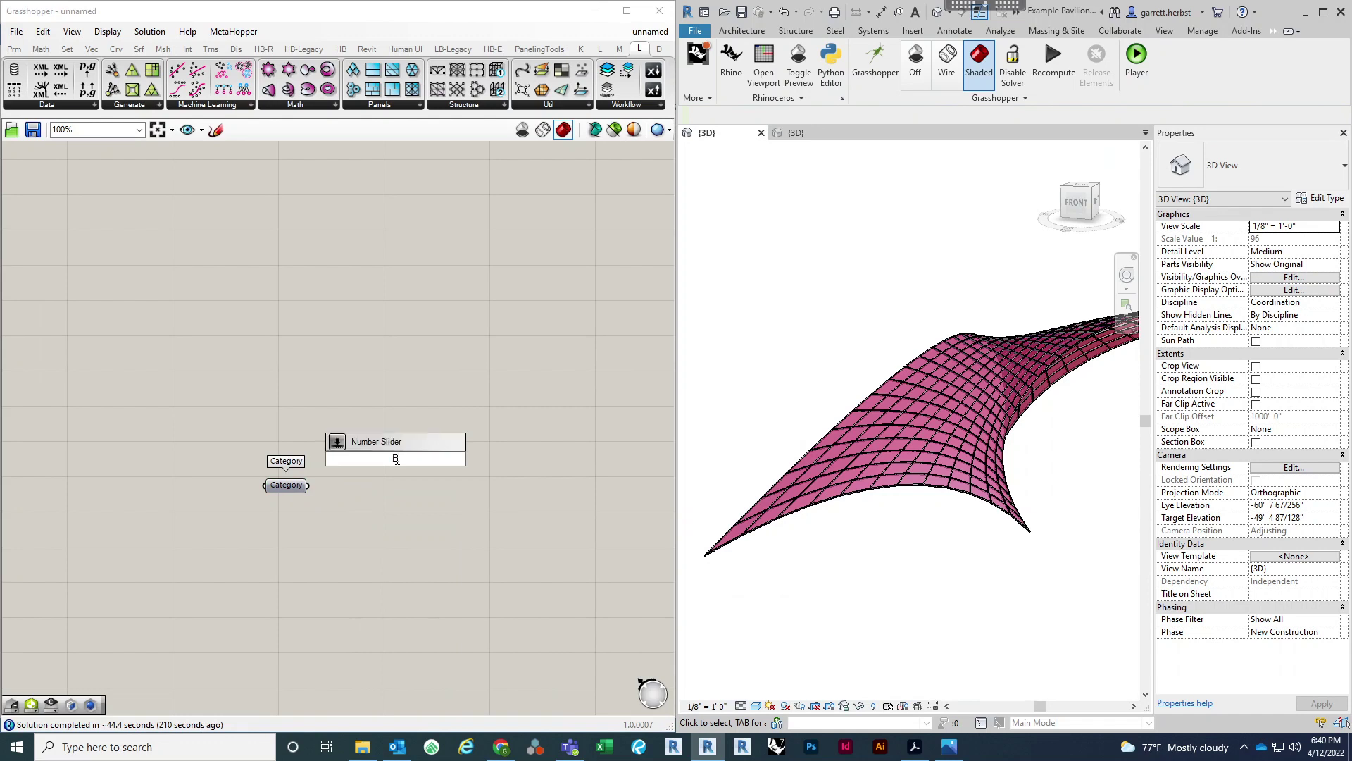
{"action": "type", "text": "LEMENT TYPE PI"}
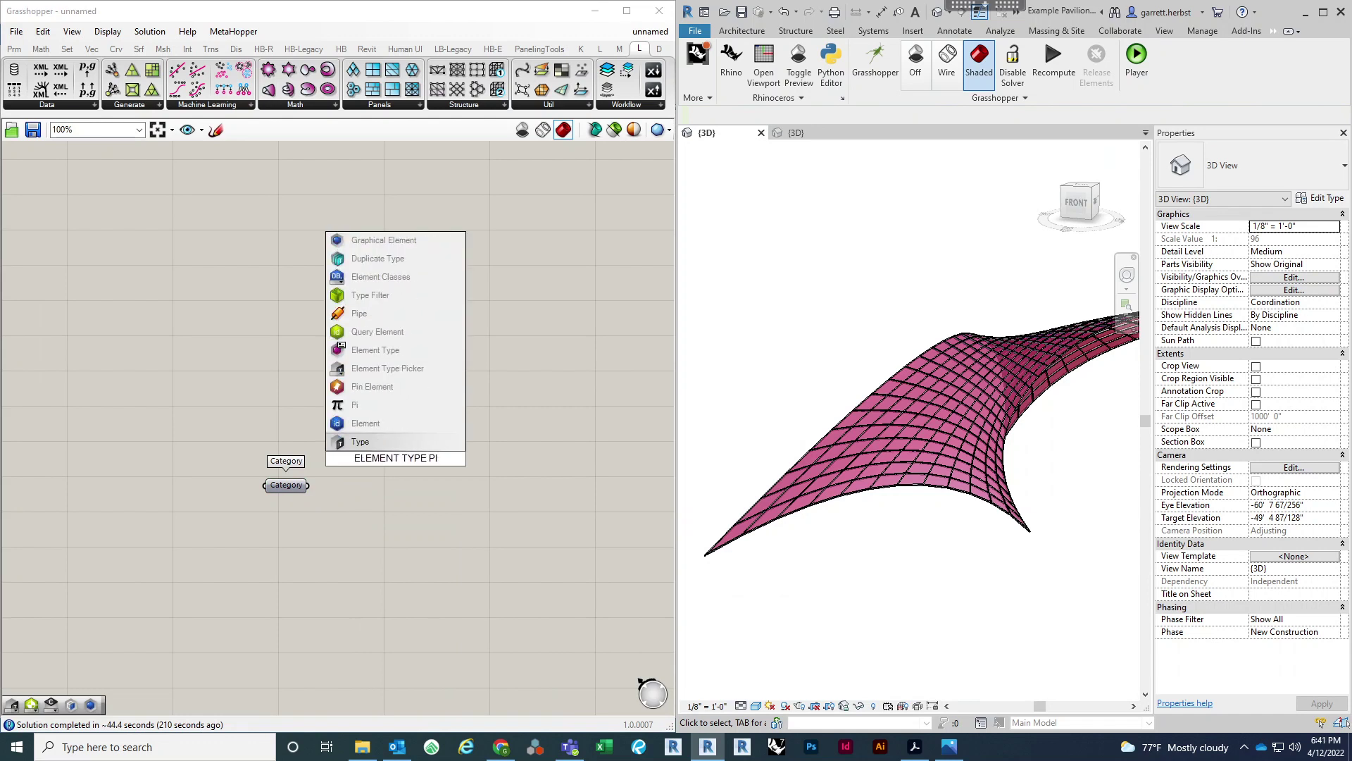
{"action": "left_click", "coordinate": [414, 368]}
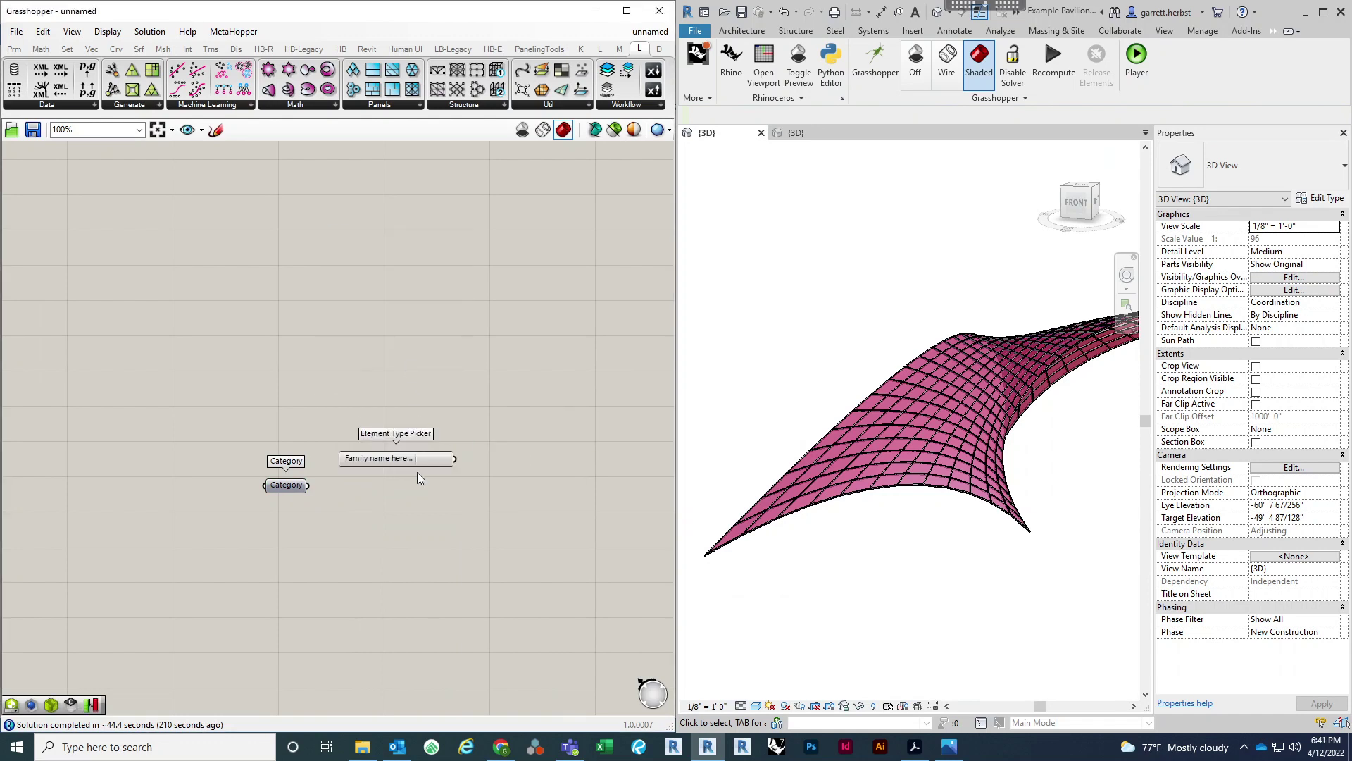
{"action": "left_click_drag", "start_coordinate": [371, 458], "coordinate": [350, 489]}
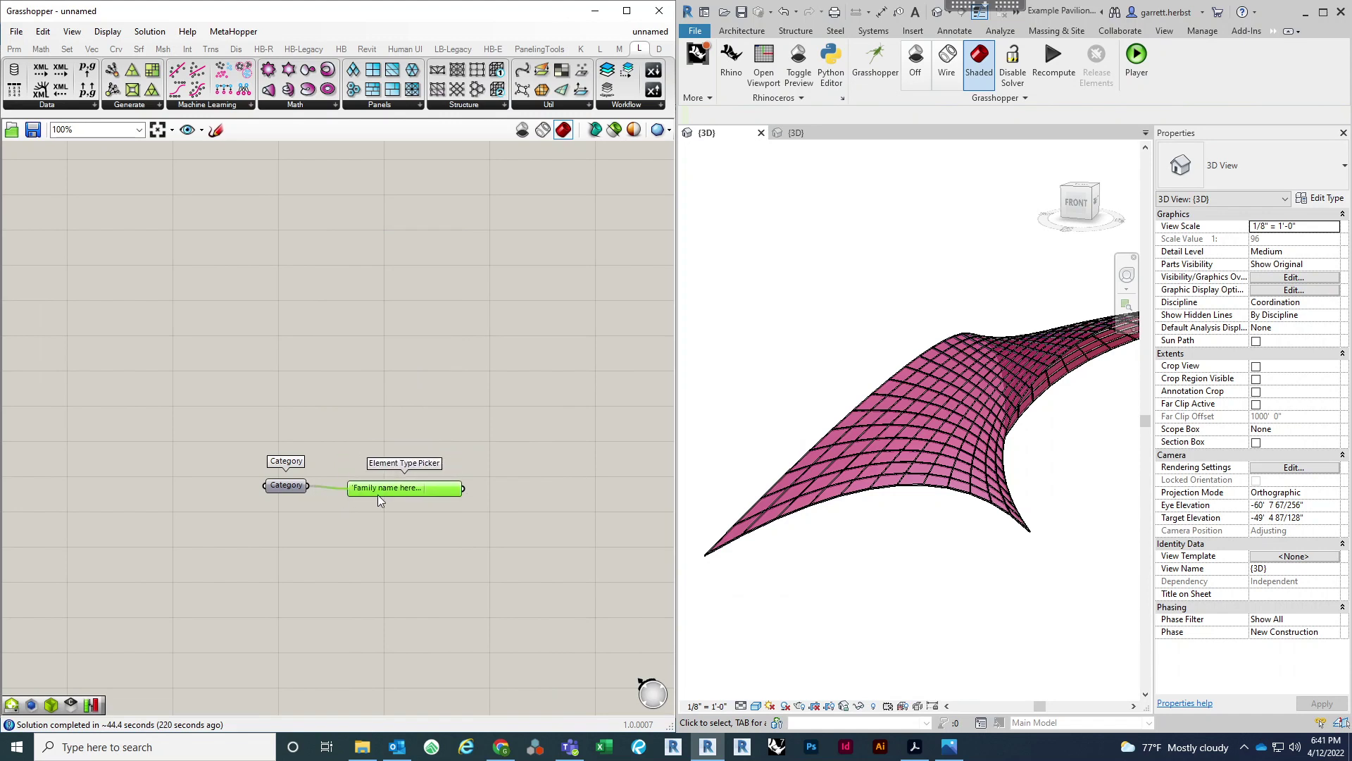
{"action": "mouse_move", "coordinate": [471, 495]}
{"action": "left_mouse_down"}
{"action": "mouse_move", "coordinate": [548, 495]}
{"action": "mouse_move", "coordinate": [469, 495]}
{"action": "left_mouse_up"}
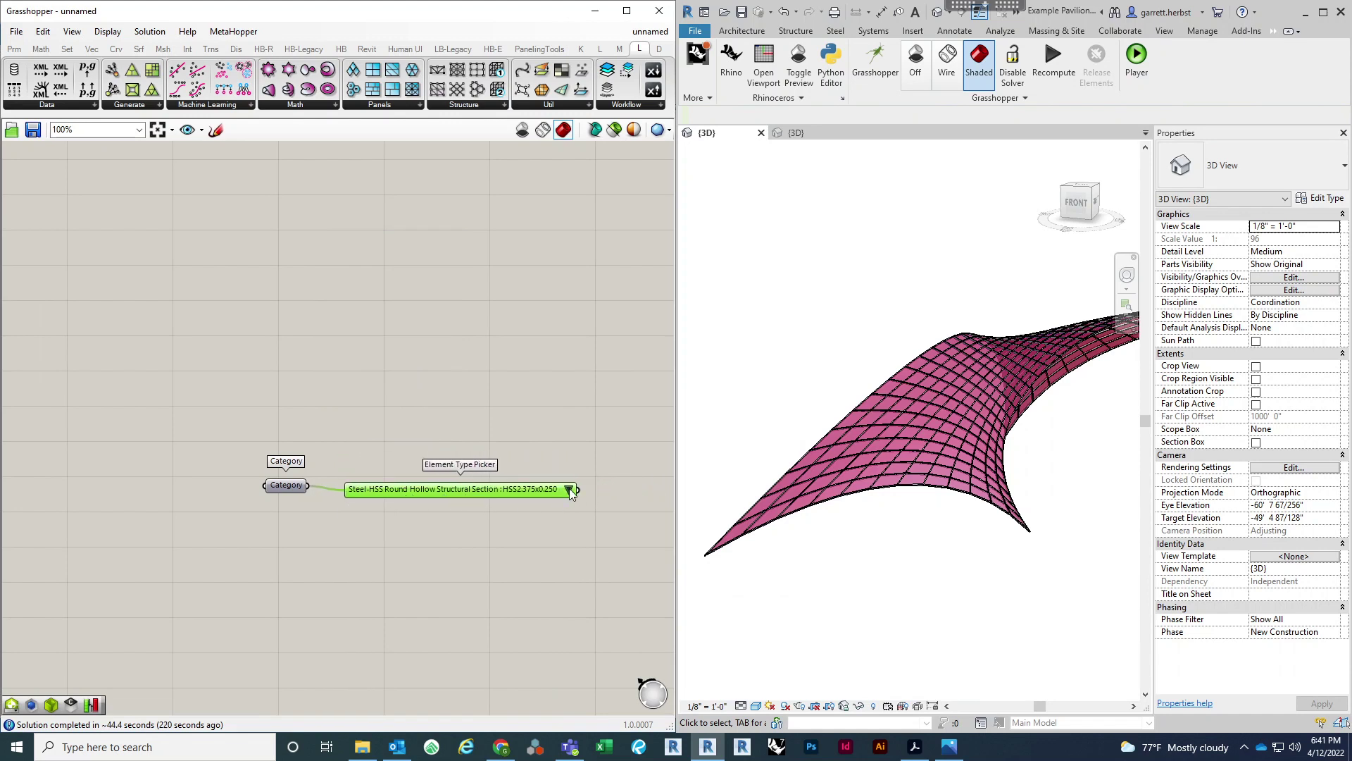
Step: Choose Steel-HSS Round Hollow Structural Section : HSS2.375x0.250 in the Element Type Picker
{"action": "left_click", "coordinate": [569, 489]}
{"action": "left_click", "coordinate": [631, 497]}
{"action": "scroll", "coordinate": [517, 391], "scroll_direction": "down", "scroll_amount": 3}
{"action": "left_click", "coordinate": [511, 429]}
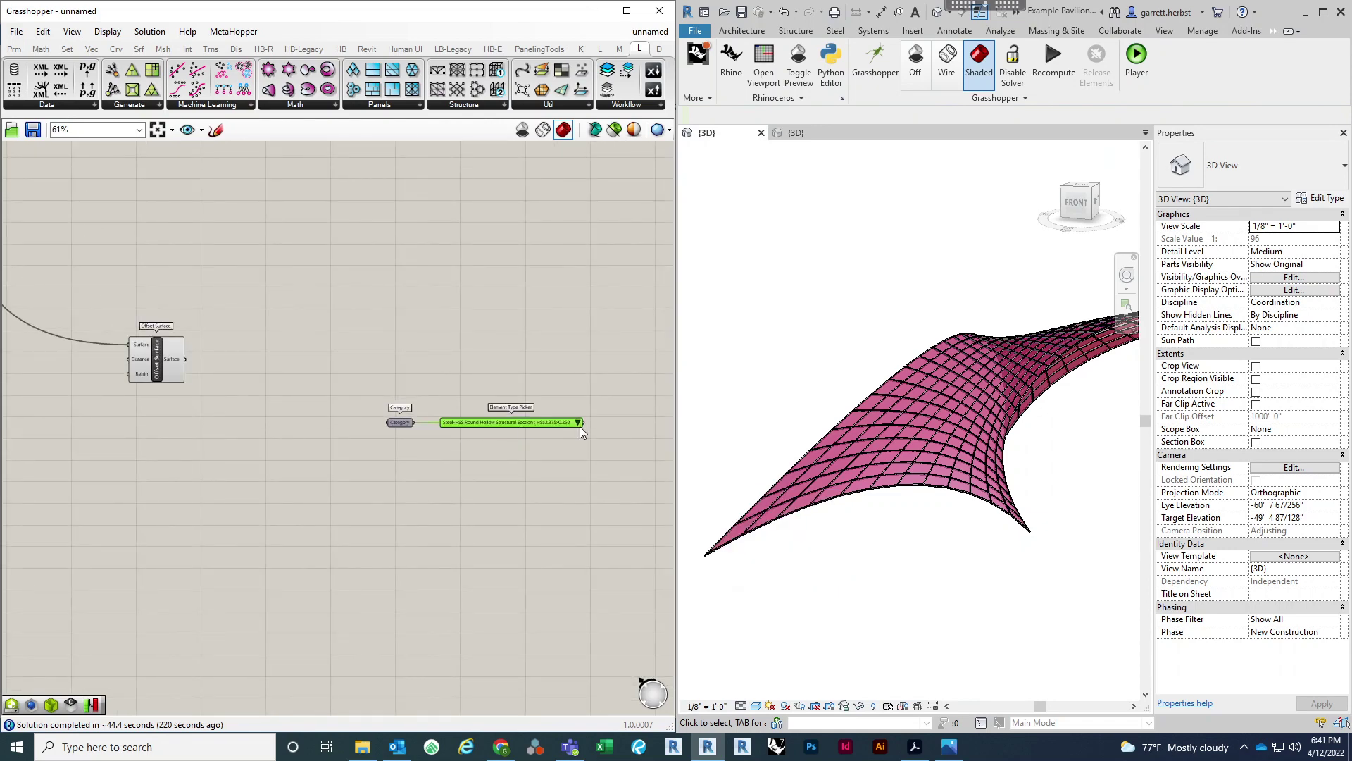
{"action": "scroll", "coordinate": [581, 423], "scroll_direction": "up", "scroll_amount": 4}
{"action": "left_click", "coordinate": [580, 420]}
{"action": "left_click", "coordinate": [689, 465]}
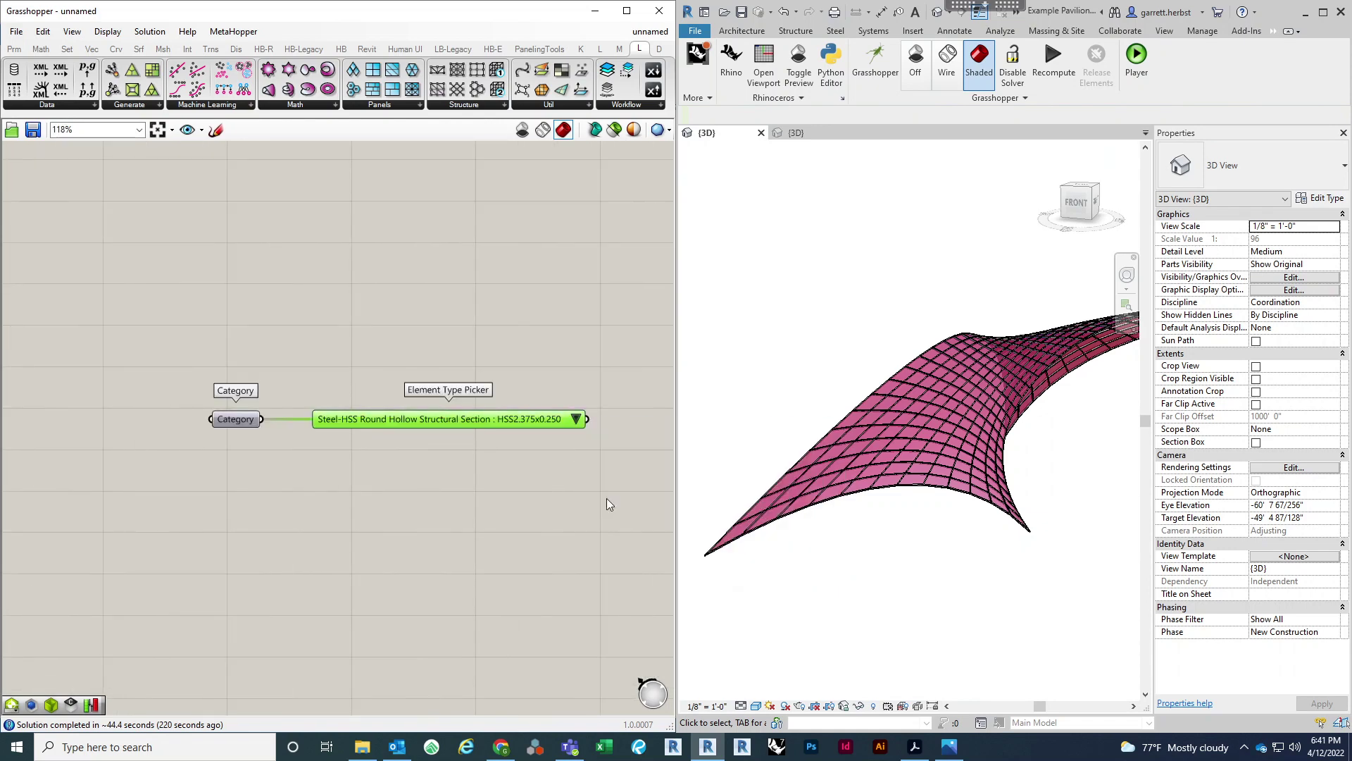
Step: Add an Inspect Element component beside the Element Type Picker and connect the picker's output to its Element input
{"action": "scroll", "coordinate": [548, 485], "scroll_direction": "down", "scroll_amount": 3}
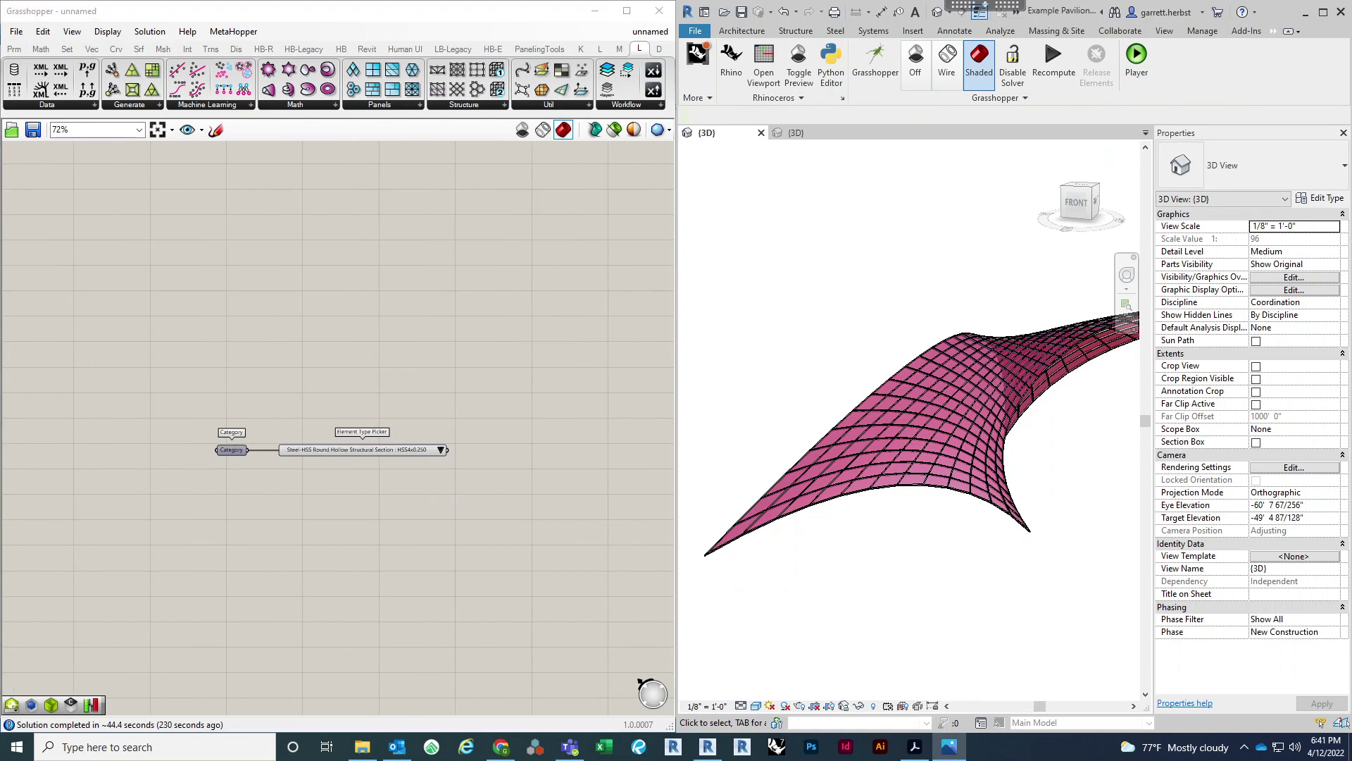
{"action": "double_click", "coordinate": [508, 471]}
{"action": "type", "text": "IN"}
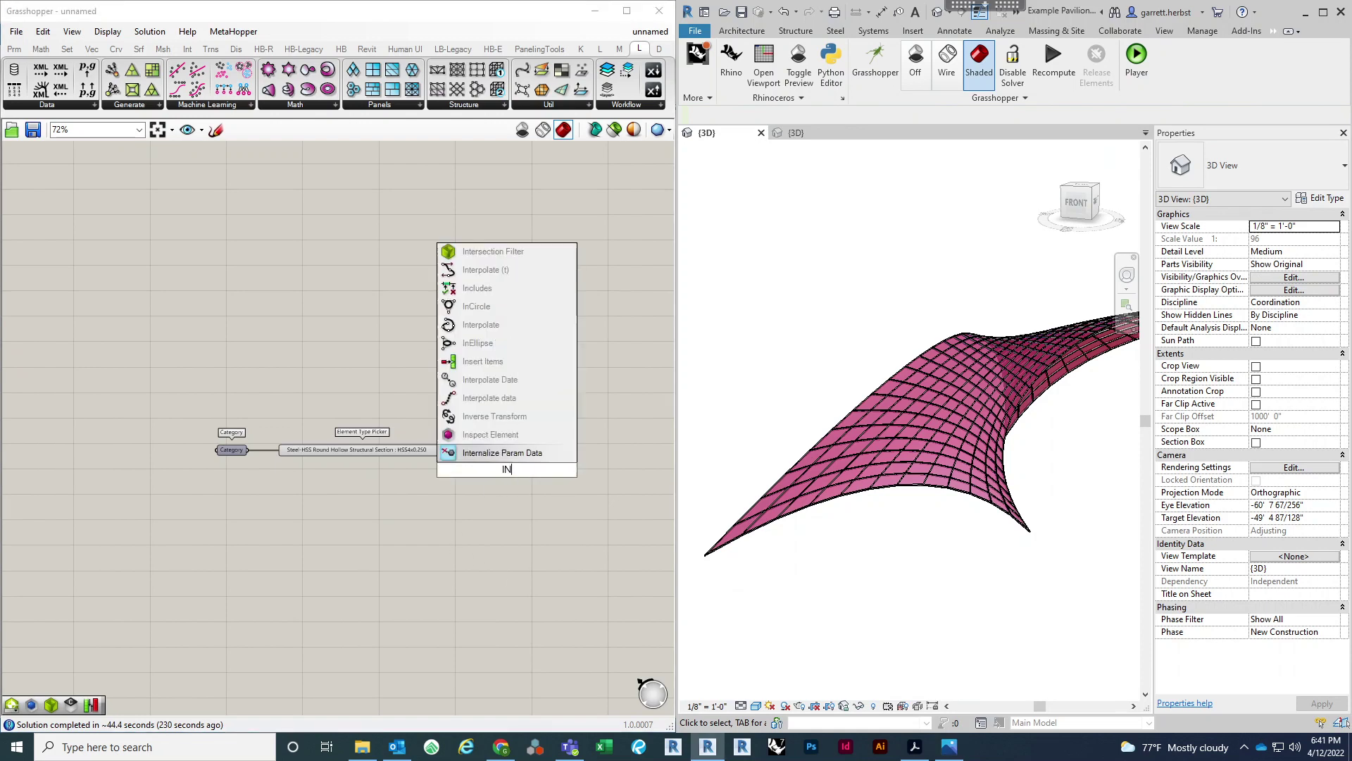
{"action": "type", "text": "SPECT EL"}
{"action": "key", "text": "BackSpace"}
{"action": "key", "text": "BackSpace"}
{"action": "key", "text": "BackSpace"}
{"action": "key", "text": "BackSpace"}
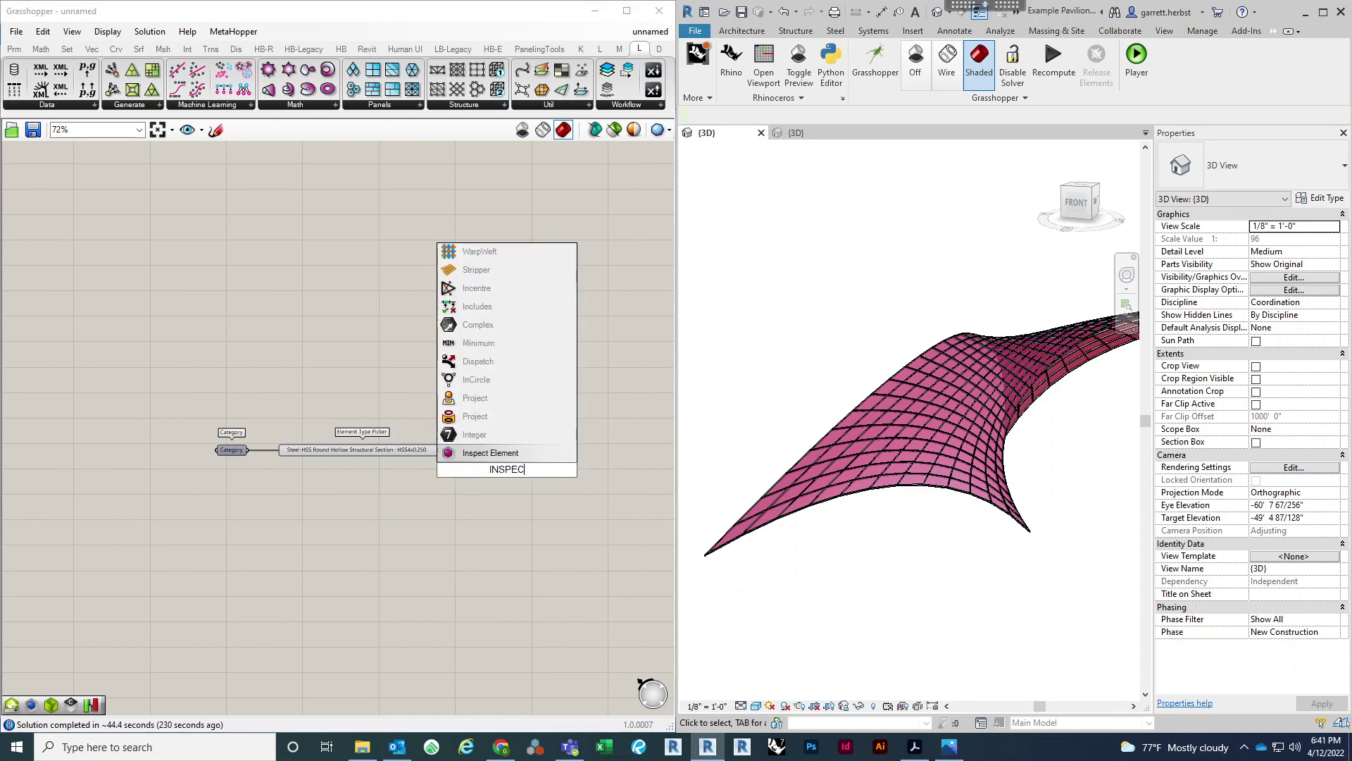
{"action": "type", "text": "T"}
{"action": "left_click", "coordinate": [494, 455]}
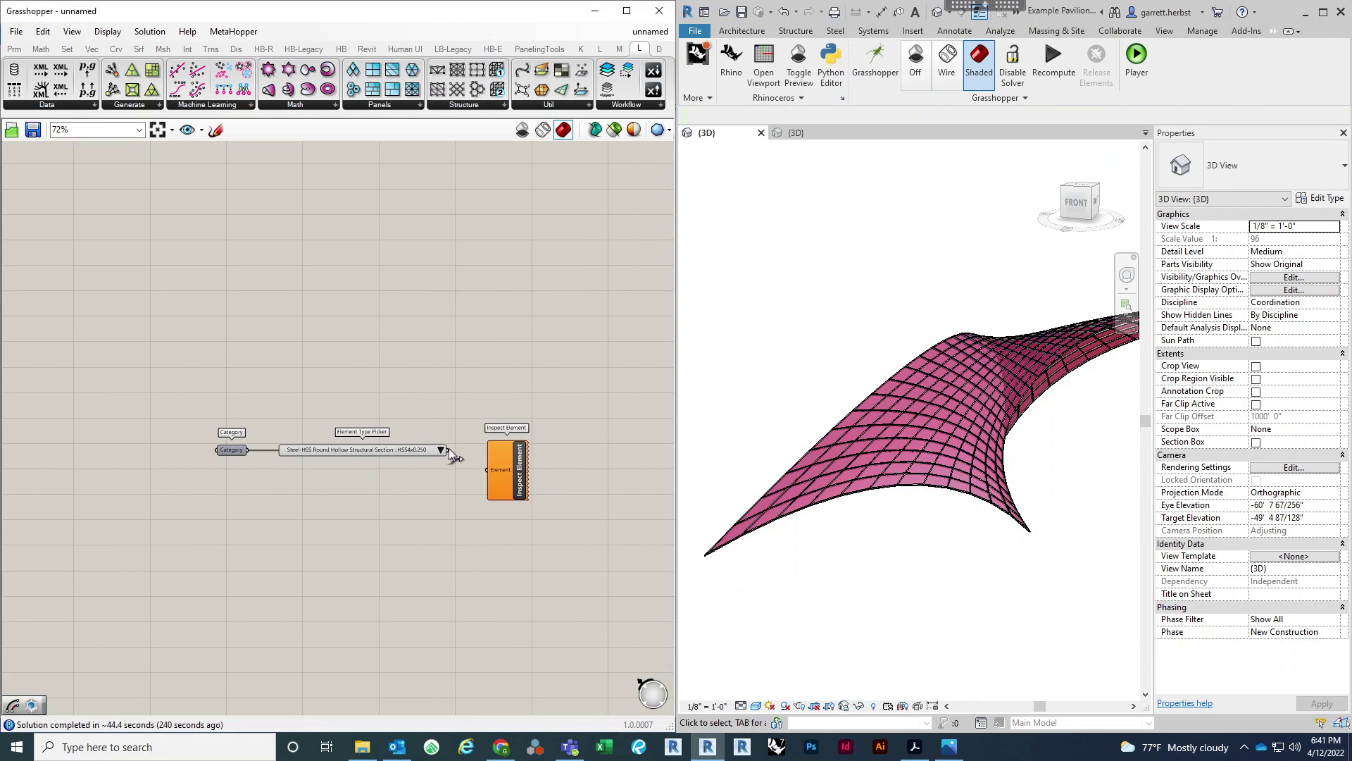
{"action": "left_click_drag", "start_coordinate": [450, 448], "coordinate": [503, 468]}
{"action": "scroll", "coordinate": [503, 468], "scroll_direction": "up", "scroll_amount": 3}
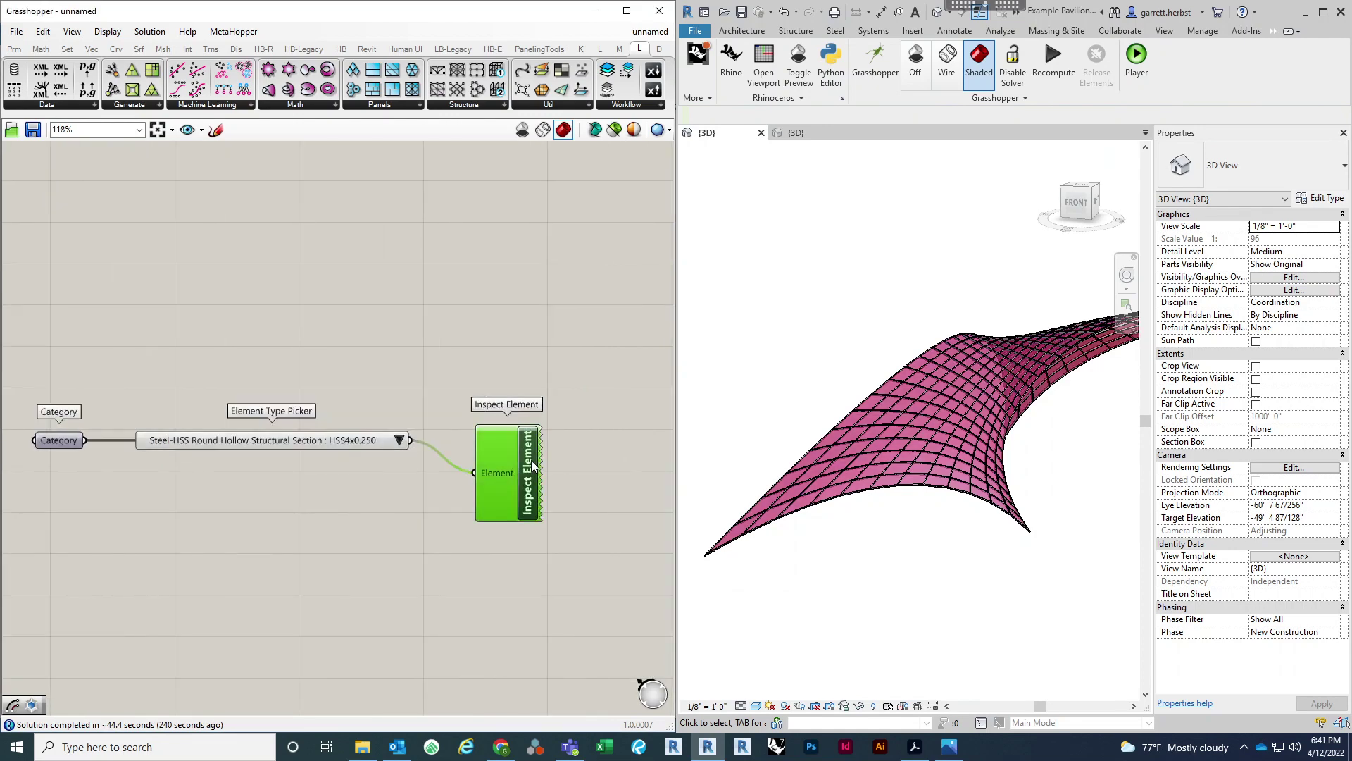
{"action": "double_click", "coordinate": [532, 460]}
{"action": "left_click", "coordinate": [526, 515]}
{"action": "double_click", "coordinate": [517, 478]}
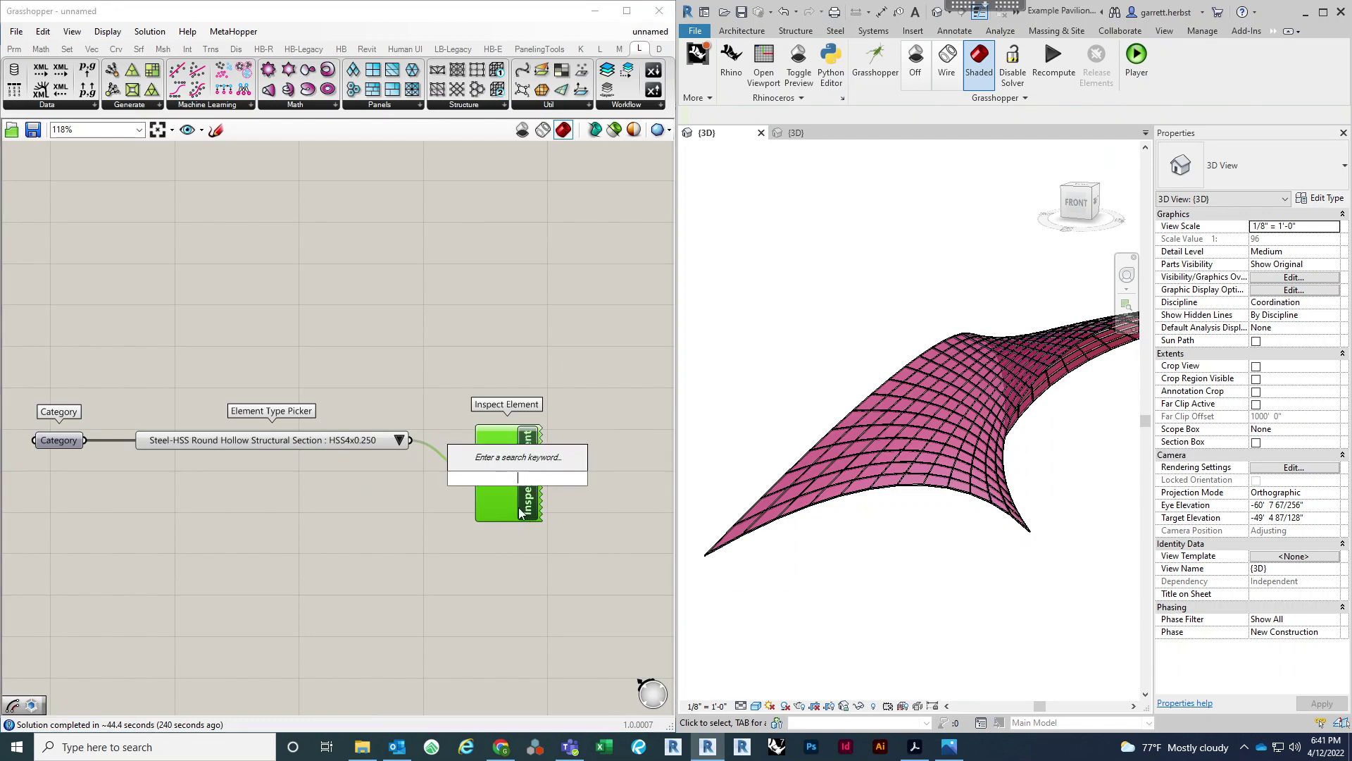
{"action": "left_click", "coordinate": [519, 513]}
{"action": "double_click", "coordinate": [488, 468]}
{"action": "left_click", "coordinate": [463, 500]}
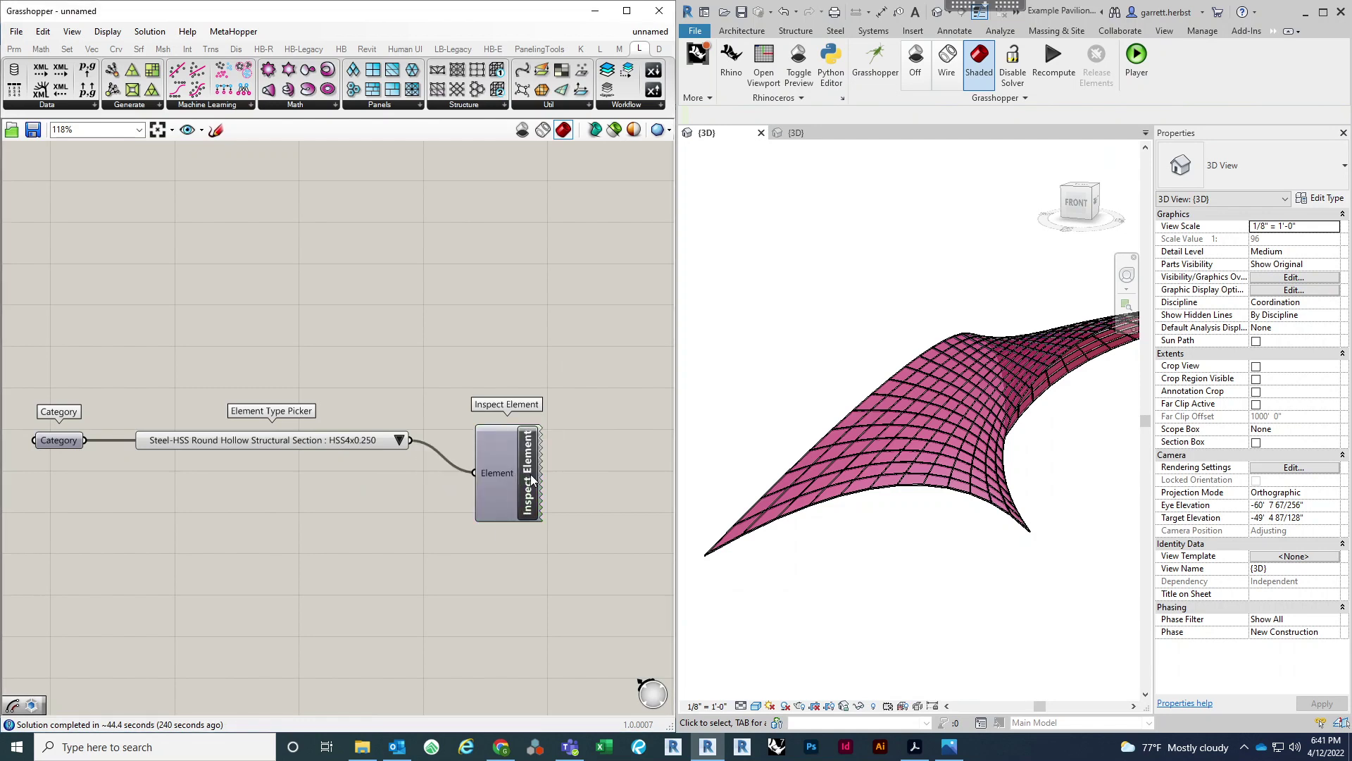
{"action": "double_click", "coordinate": [532, 462]}
{"action": "left_click", "coordinate": [525, 492]}
Step: Show all parameters on the Inspect Element component and place it slightly farther from the Element Type Picker
{"action": "right_click", "coordinate": [523, 463]}
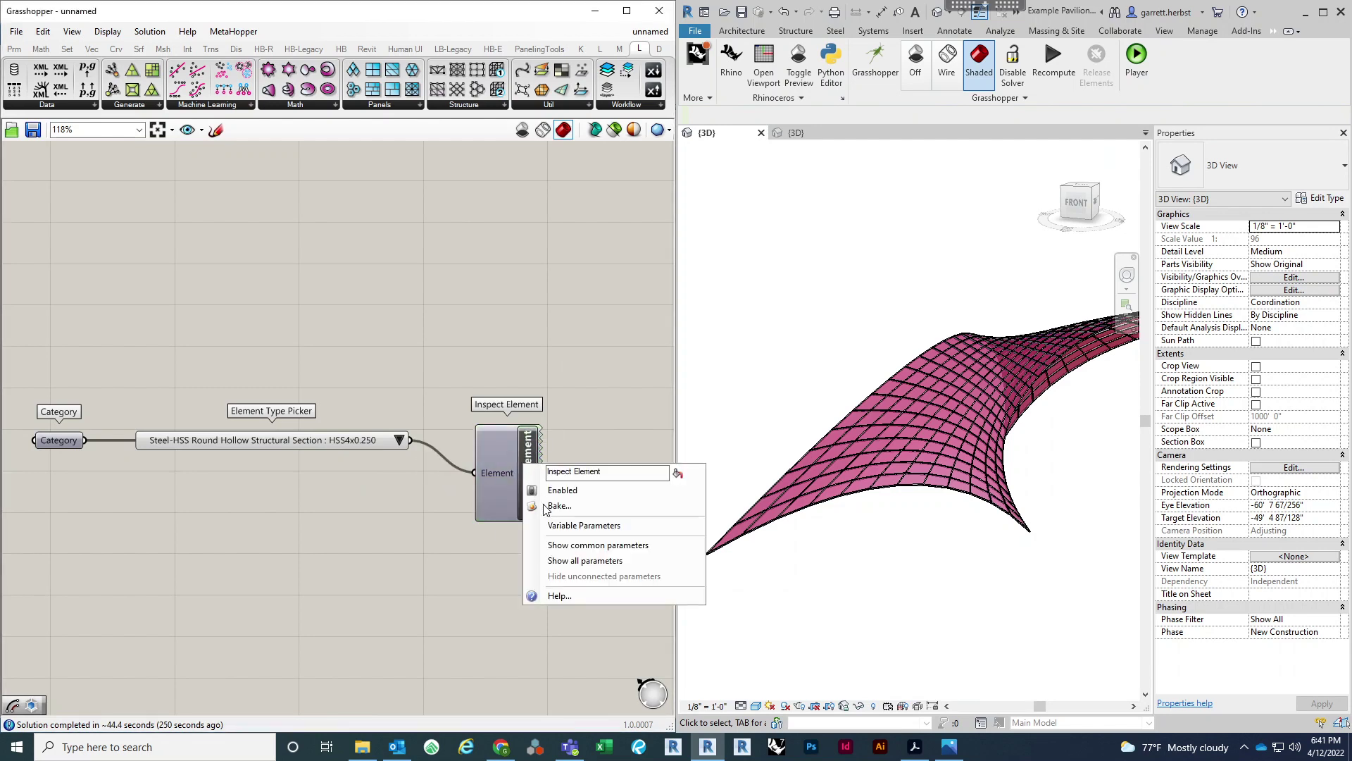
{"action": "left_click", "coordinate": [576, 561]}
{"action": "scroll", "coordinate": [464, 373], "scroll_direction": "down", "scroll_amount": 3}
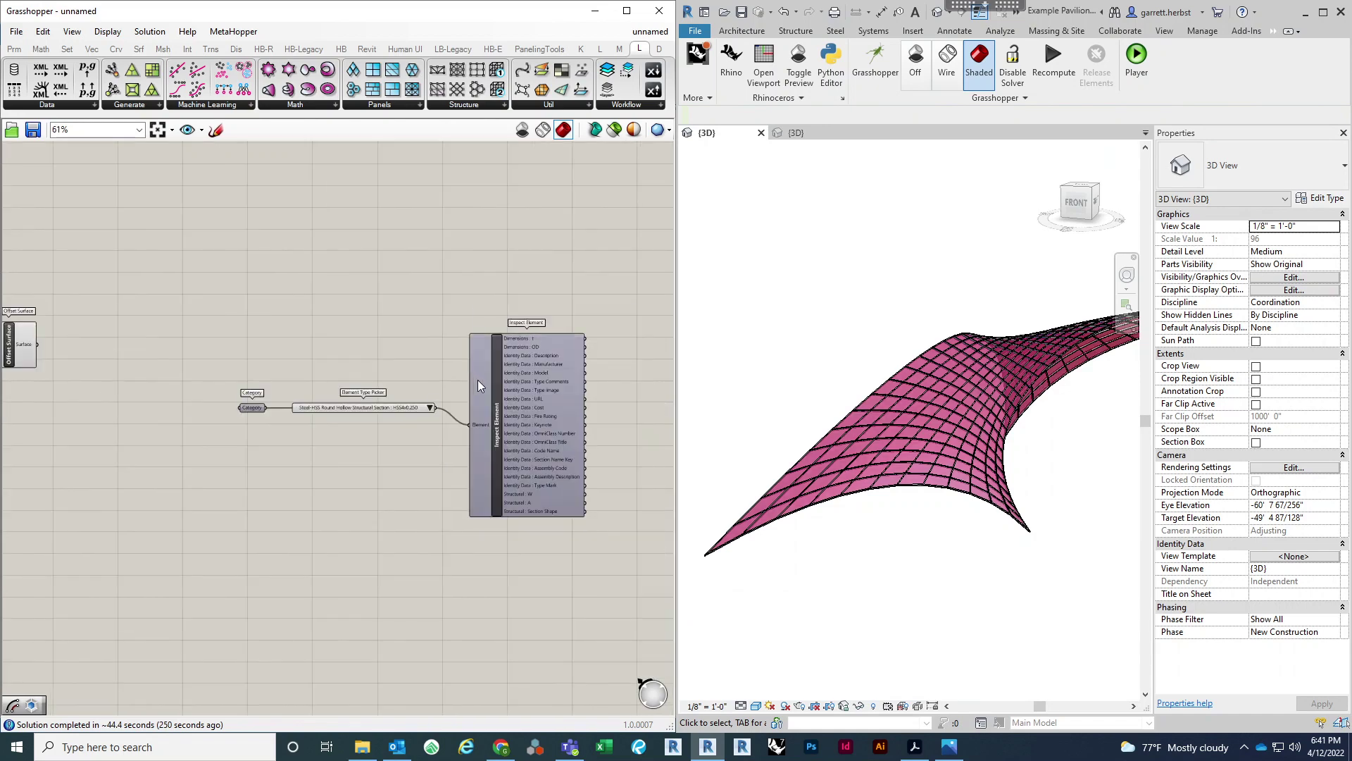
{"action": "left_click_drag", "start_coordinate": [478, 379], "coordinate": [476, 351]}
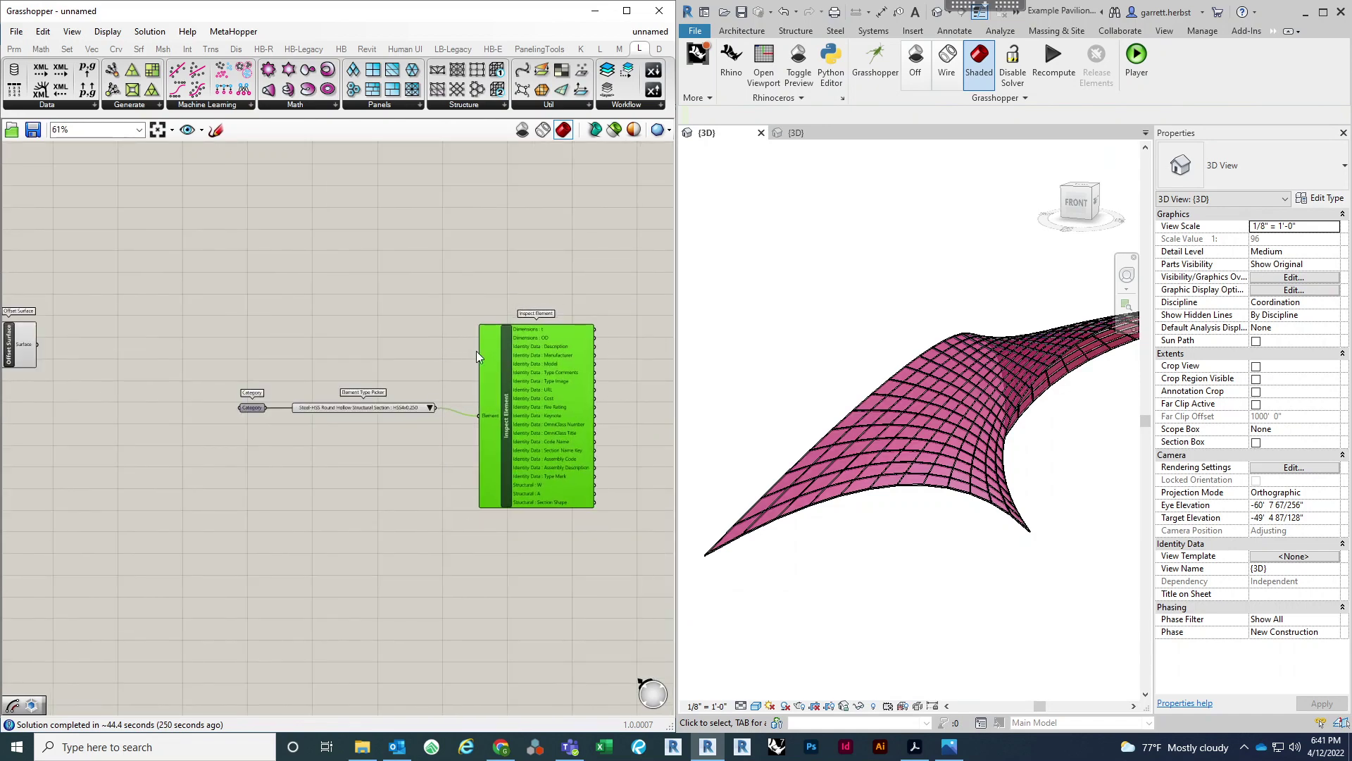
{"action": "scroll", "coordinate": [477, 351], "scroll_direction": "up", "scroll_amount": 2}
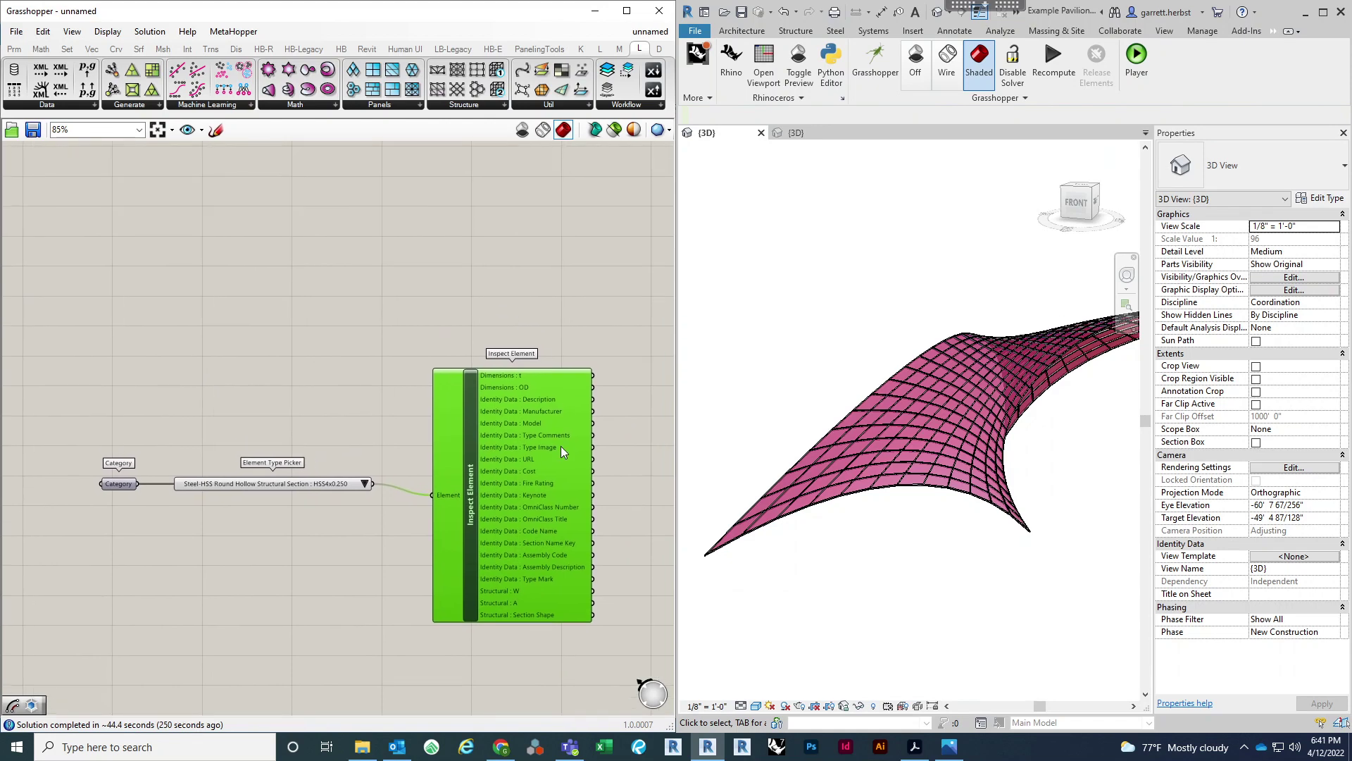
{"action": "scroll", "coordinate": [561, 445], "scroll_direction": "down", "scroll_amount": 3}
{"action": "scroll", "coordinate": [532, 400], "scroll_direction": "up", "scroll_amount": 5}
{"action": "left_click", "coordinate": [590, 377]}
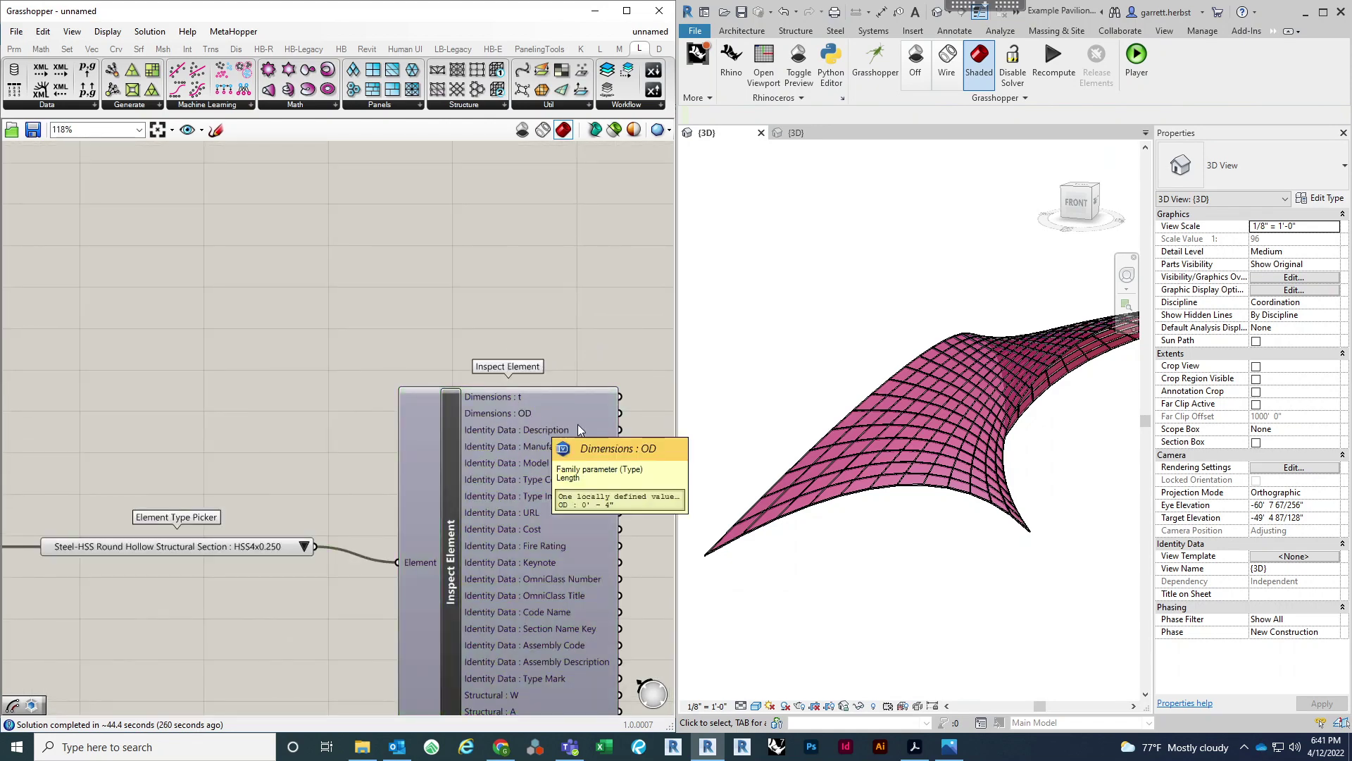
Step: Move the Offset Surface component closer to the Category parameter to free canvas space ahead of its inputs
{"action": "scroll", "coordinate": [624, 536], "scroll_direction": "down", "scroll_amount": 7}
{"action": "right_click_drag", "start_coordinate": [304, 523], "coordinate": [342, 522]}
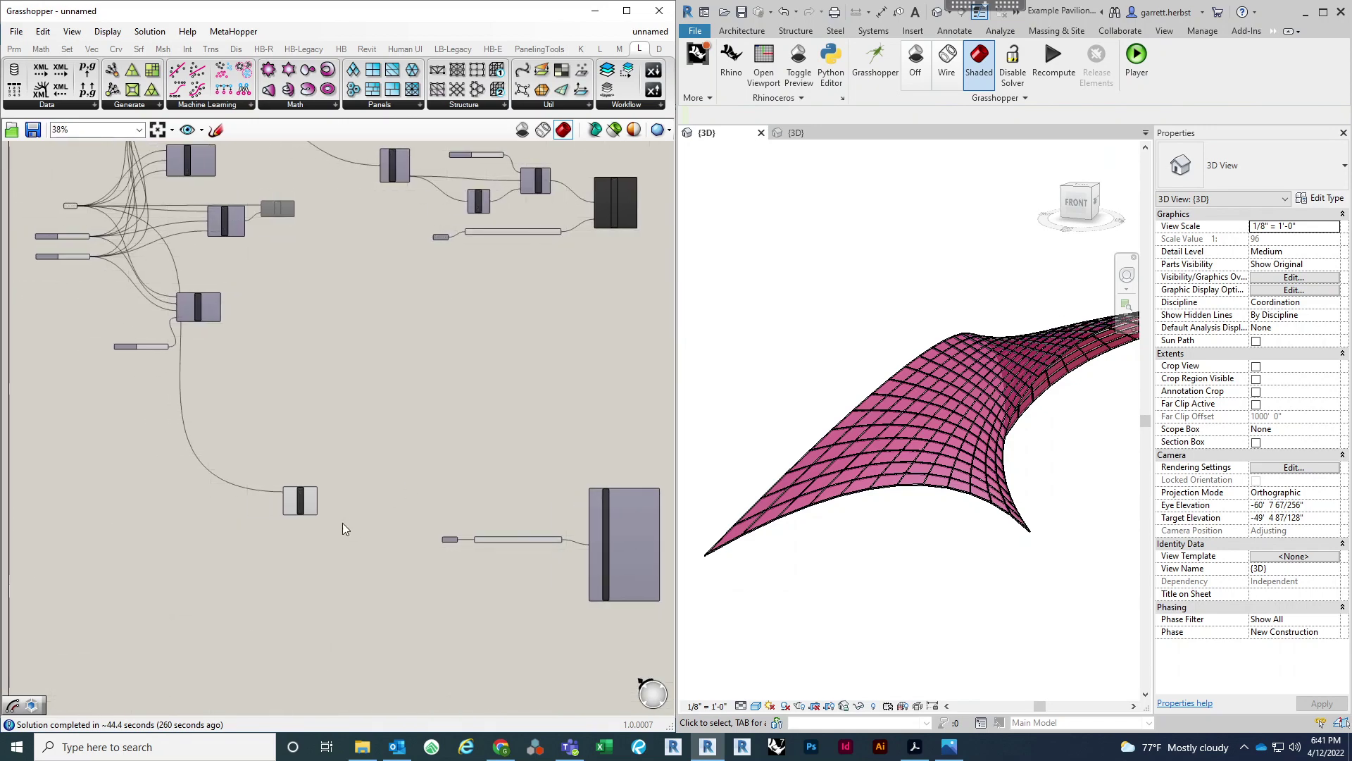
{"action": "scroll", "coordinate": [342, 522], "scroll_direction": "up", "scroll_amount": 5}
{"action": "left_click_drag", "start_coordinate": [247, 463], "coordinate": [416, 462]}
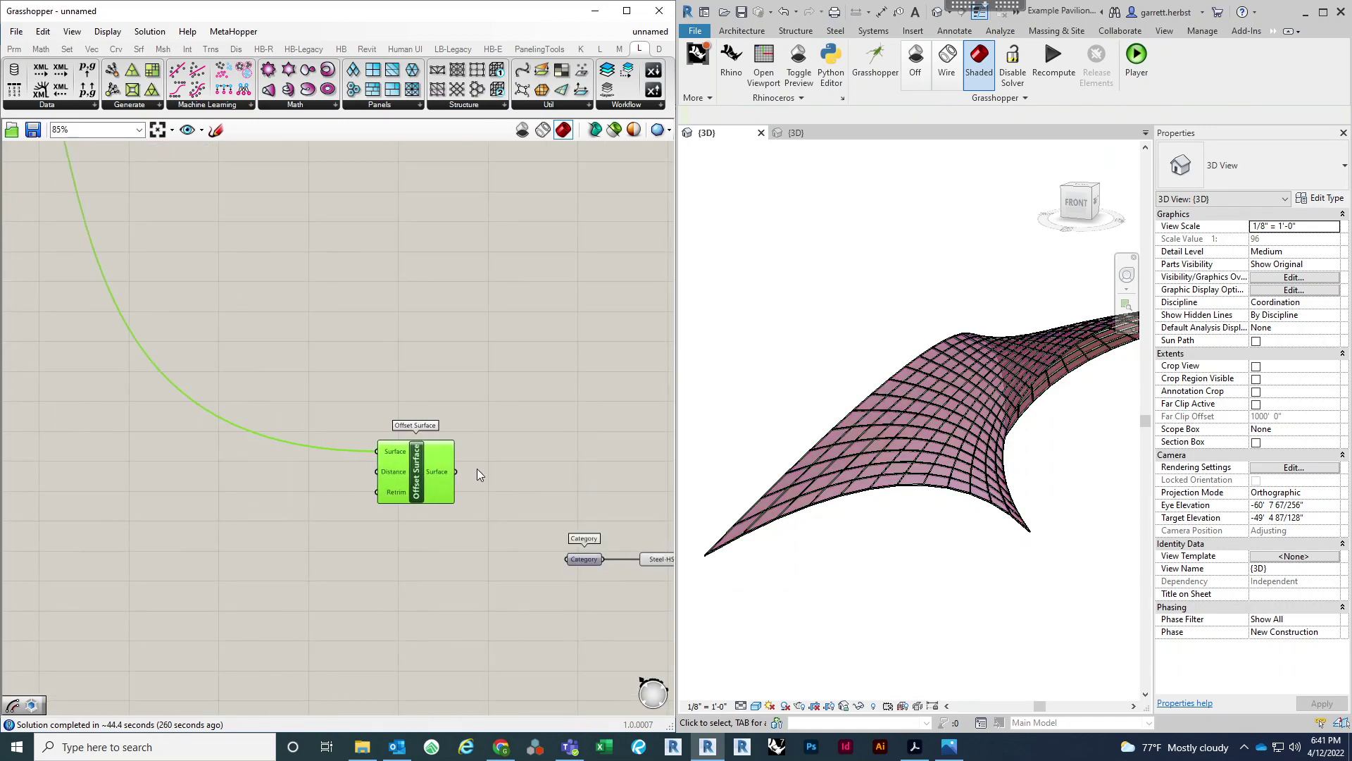
Step: Add a Division component ahead of the Offset Surface component, near its Distance input
{"action": "scroll", "coordinate": [480, 467], "scroll_direction": "down", "scroll_amount": 2}
{"action": "left_click", "coordinate": [260, 488]}
{"action": "double_click", "coordinate": [260, 488]}
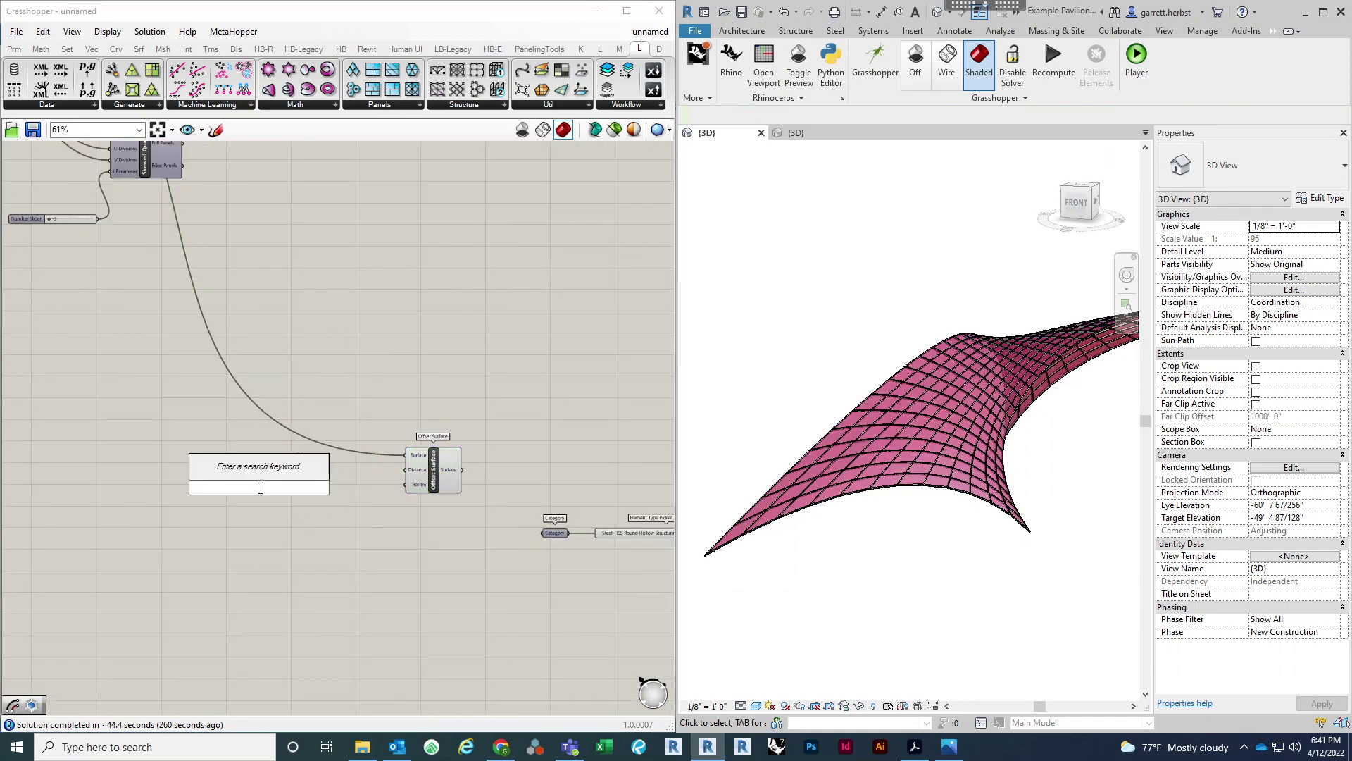
{"action": "type", "text": "division"}
{"action": "key", "text": "Return"}
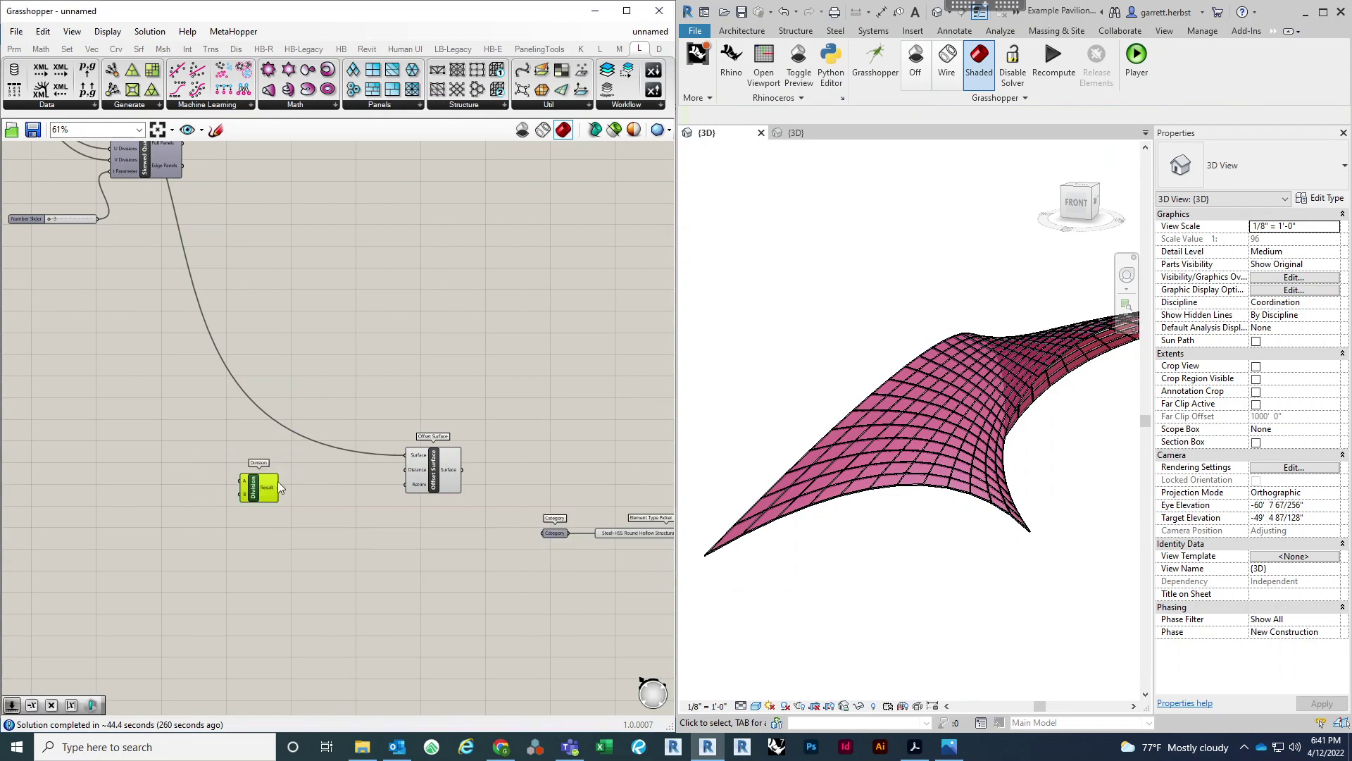
{"action": "left_click_drag", "start_coordinate": [278, 481], "coordinate": [310, 475]}
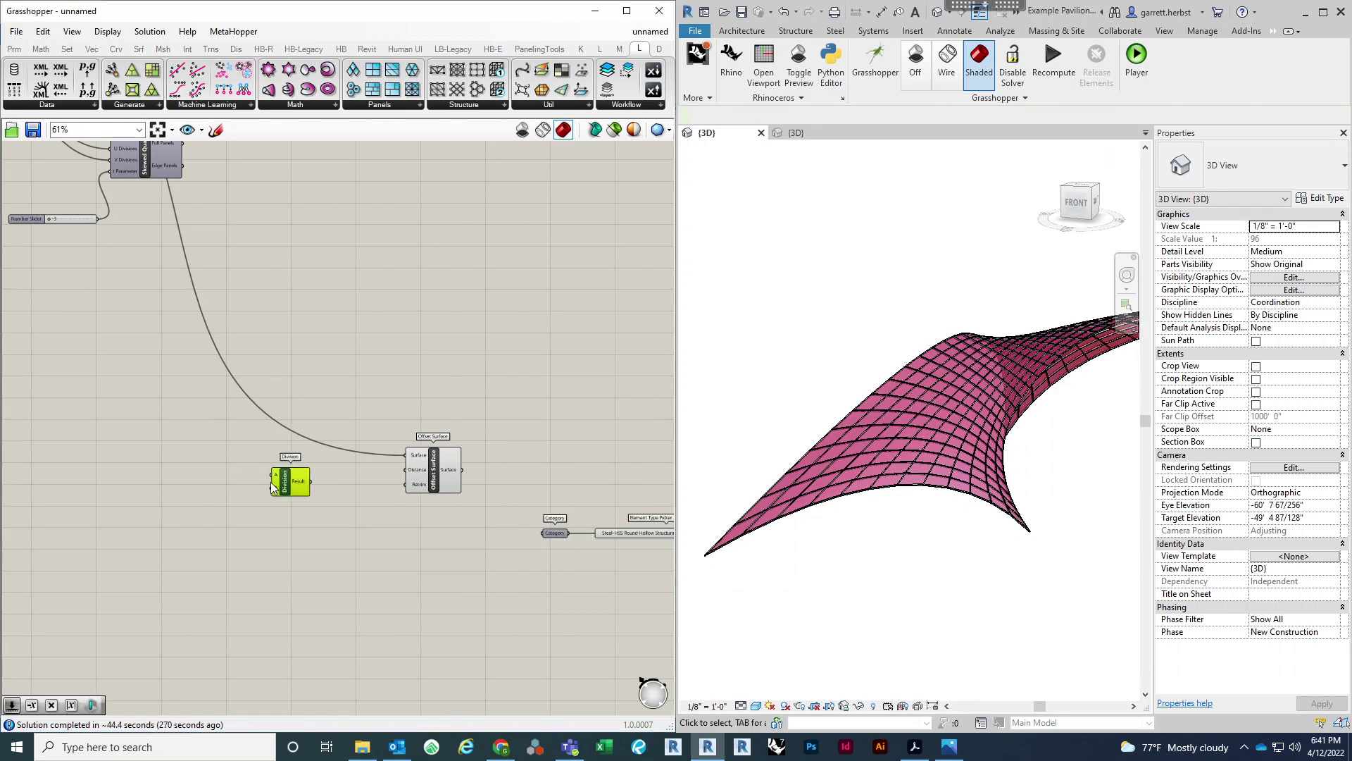
Step: Add a number slider with the value 2 and connect it to input B of the Division component
{"action": "scroll", "coordinate": [270, 483], "scroll_direction": "up", "scroll_amount": 3}
{"action": "double_click", "coordinate": [193, 548]}
{"action": "type", "text": "2"}
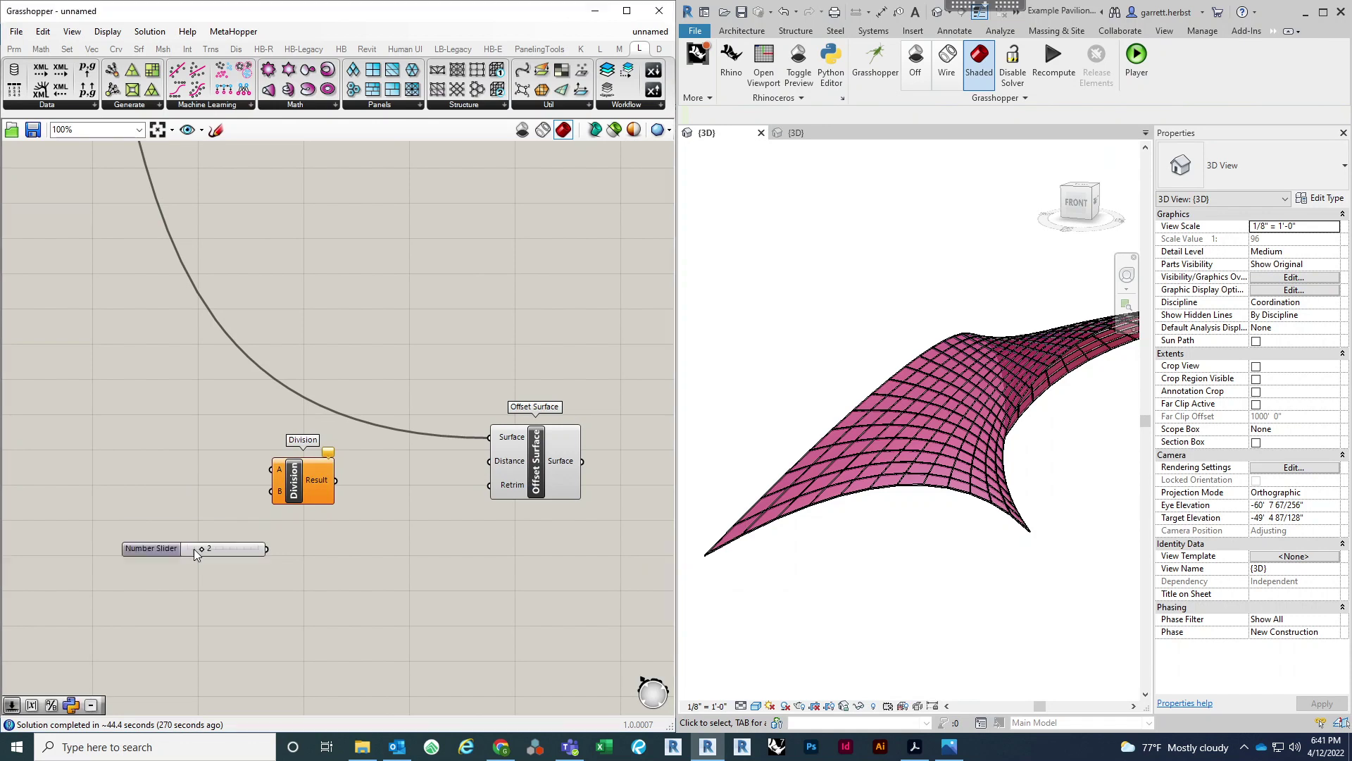
{"action": "key", "text": "Return"}
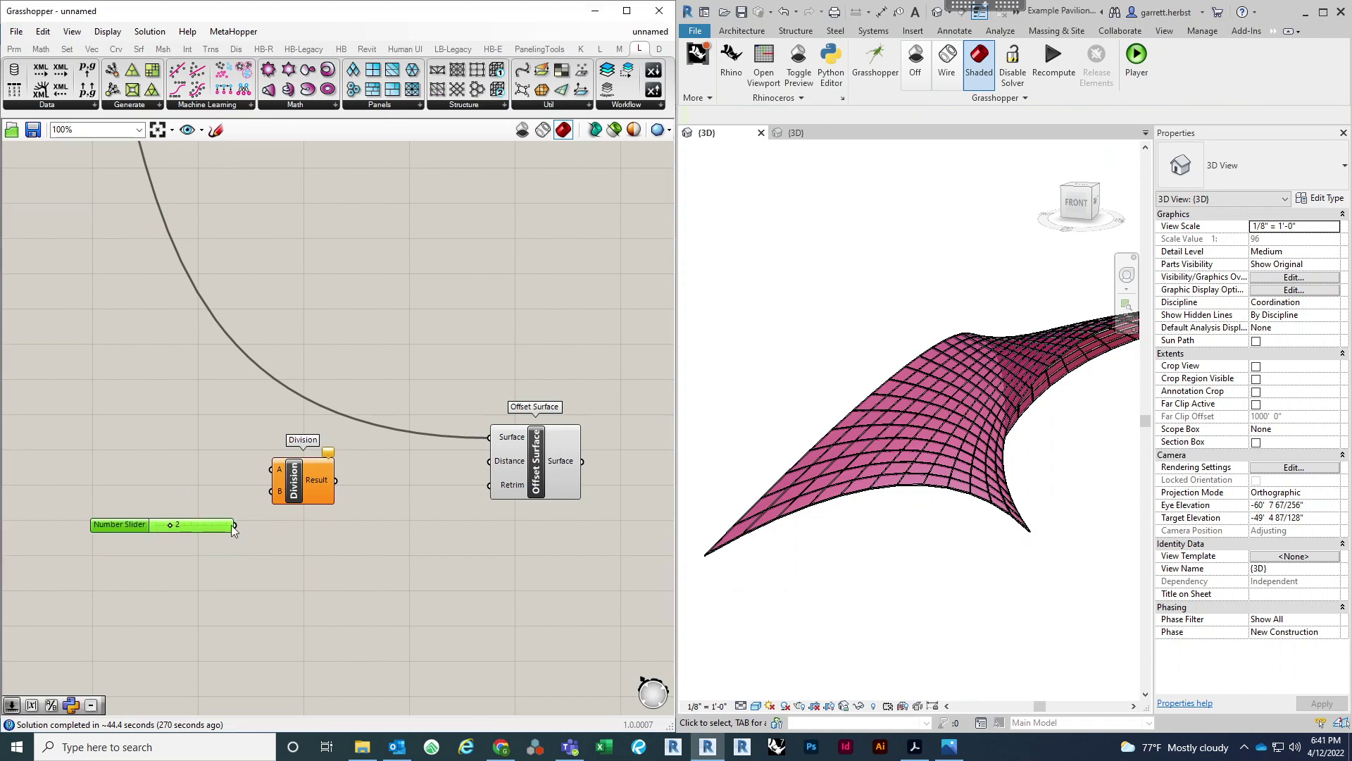
{"action": "left_click_drag", "start_coordinate": [272, 493], "coordinate": [274, 491]}
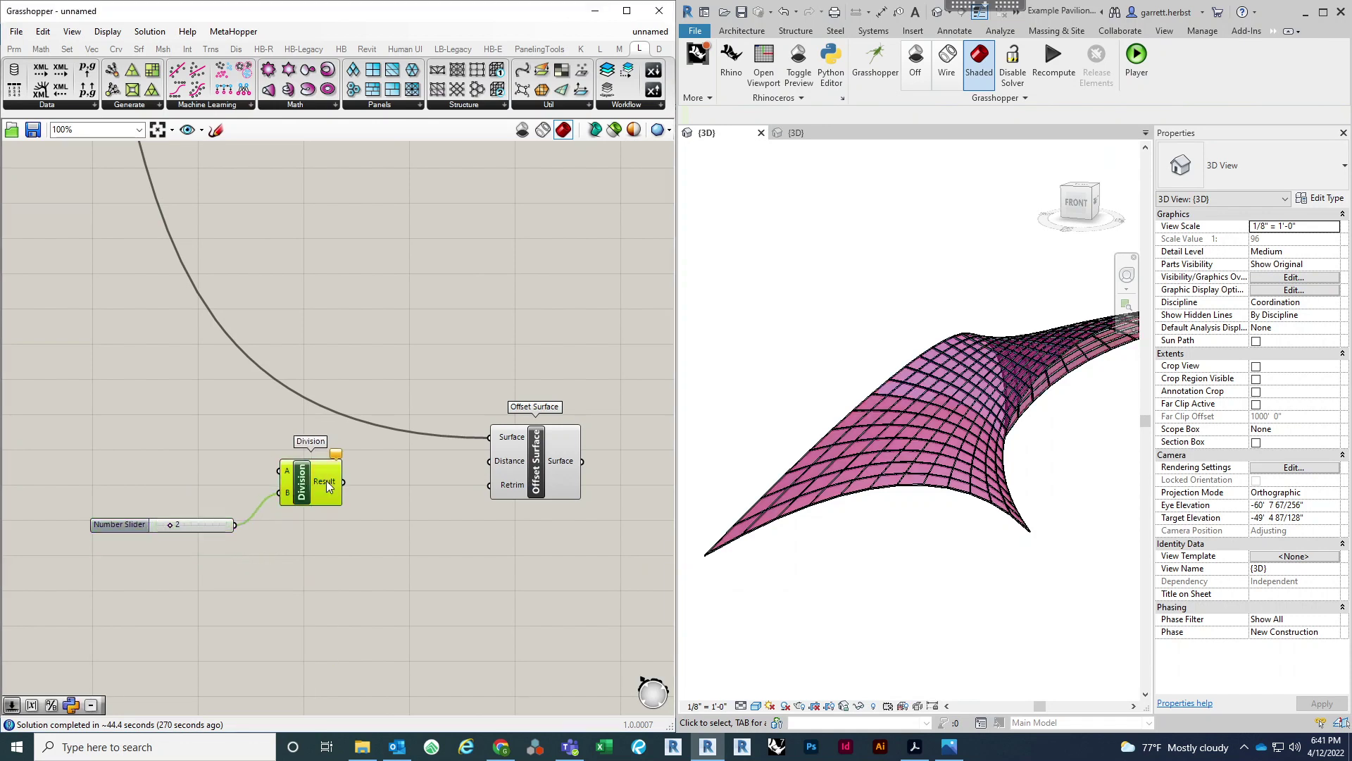
Step: Check the Dimensions : OD output of Inspect Element and add an Absolute component above the number slider
{"action": "scroll", "coordinate": [211, 445], "scroll_direction": "down", "scroll_amount": 5}
{"action": "scroll", "coordinate": [613, 497], "scroll_direction": "up", "scroll_amount": 7}
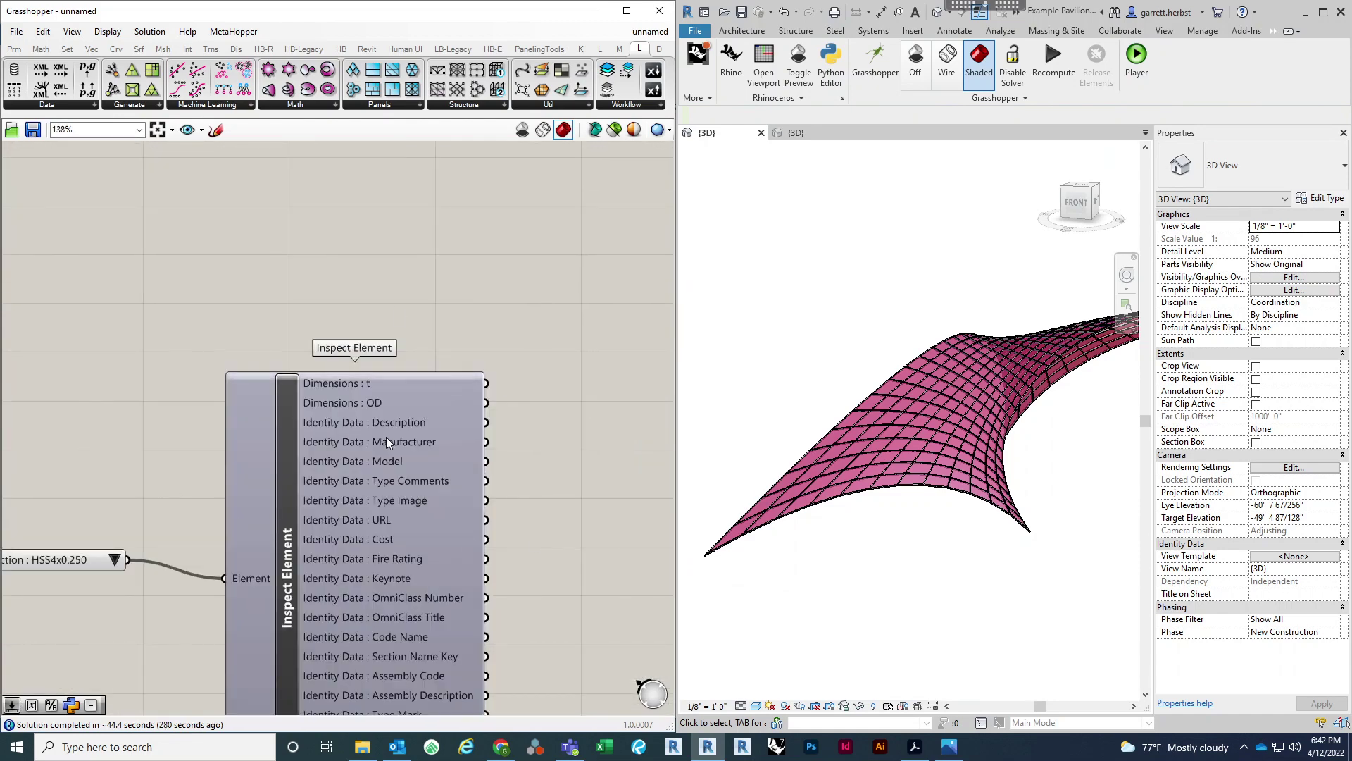
{"action": "mouse_move", "coordinate": [400, 403]}
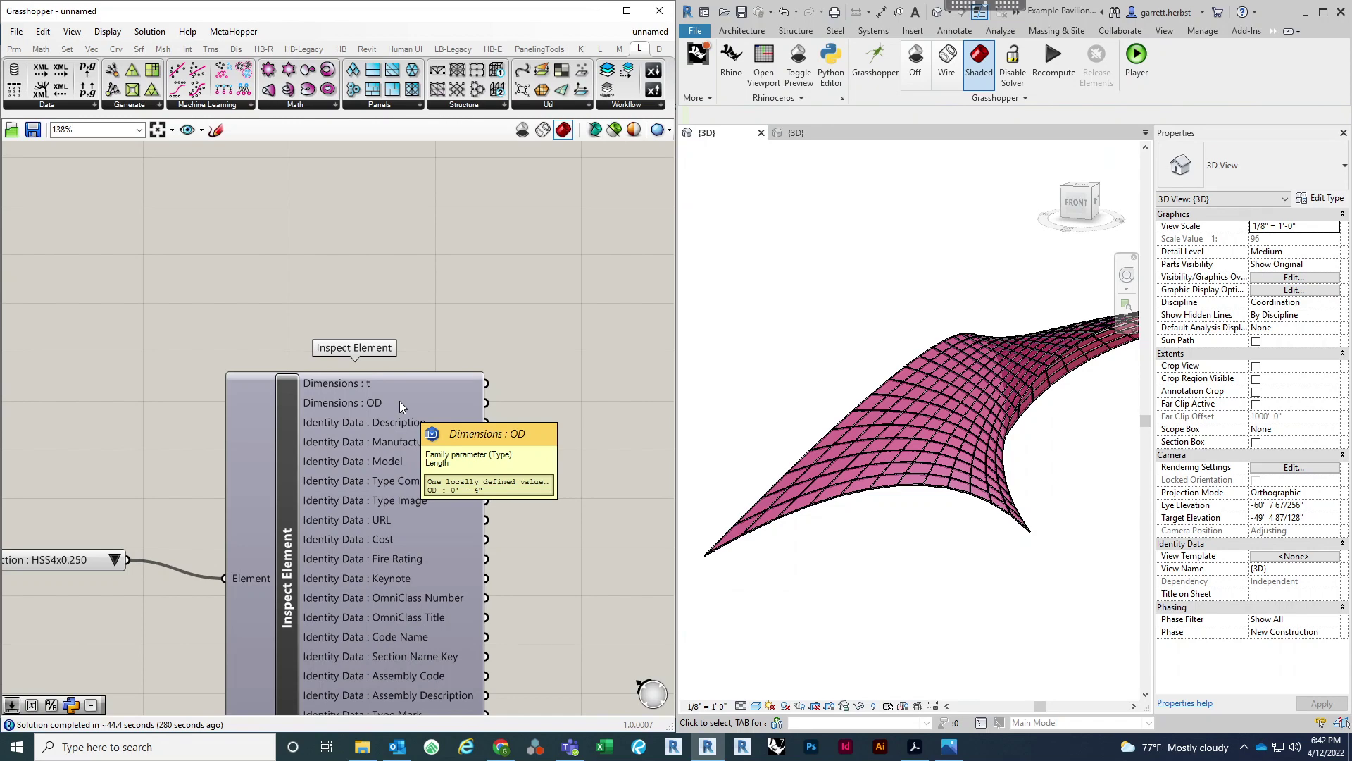
{"action": "scroll", "coordinate": [437, 454], "scroll_direction": "down", "scroll_amount": 7}
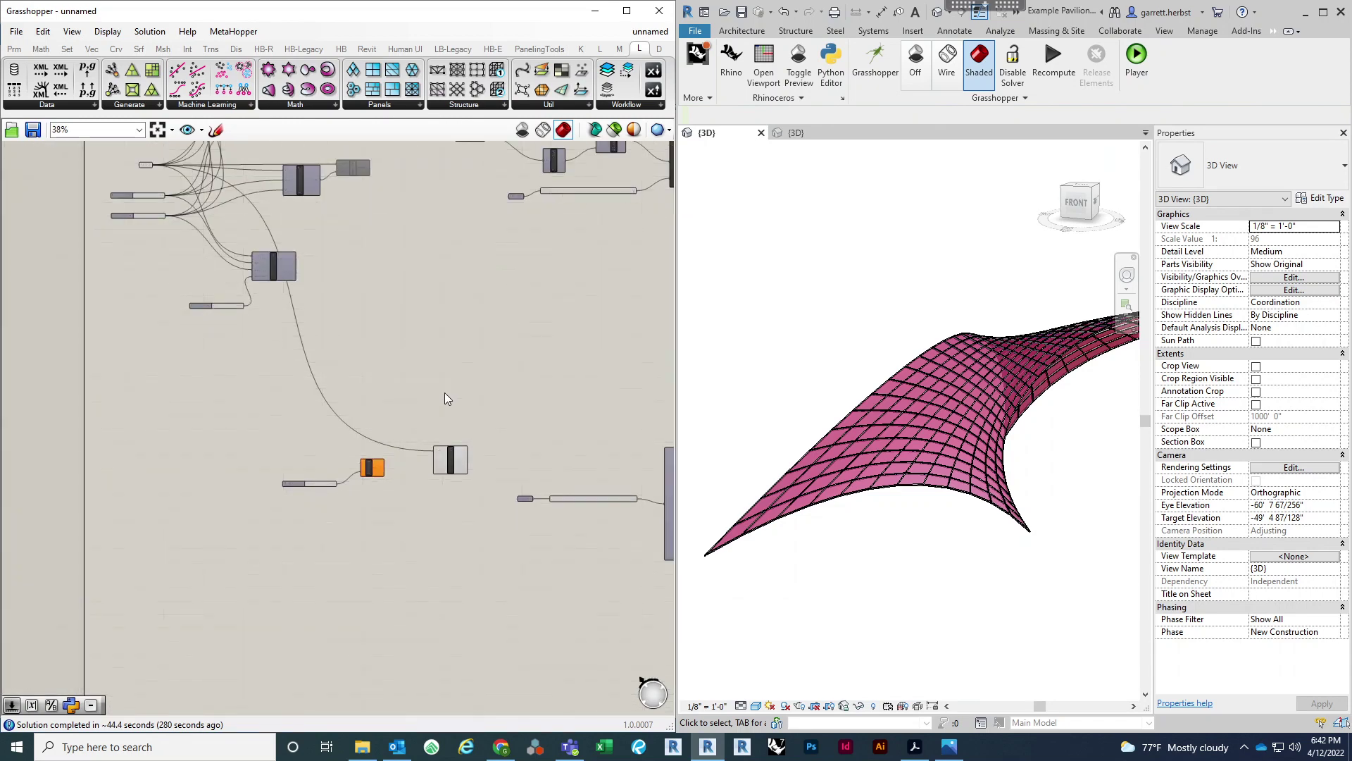
{"action": "scroll", "coordinate": [332, 462], "scroll_direction": "up", "scroll_amount": 4}
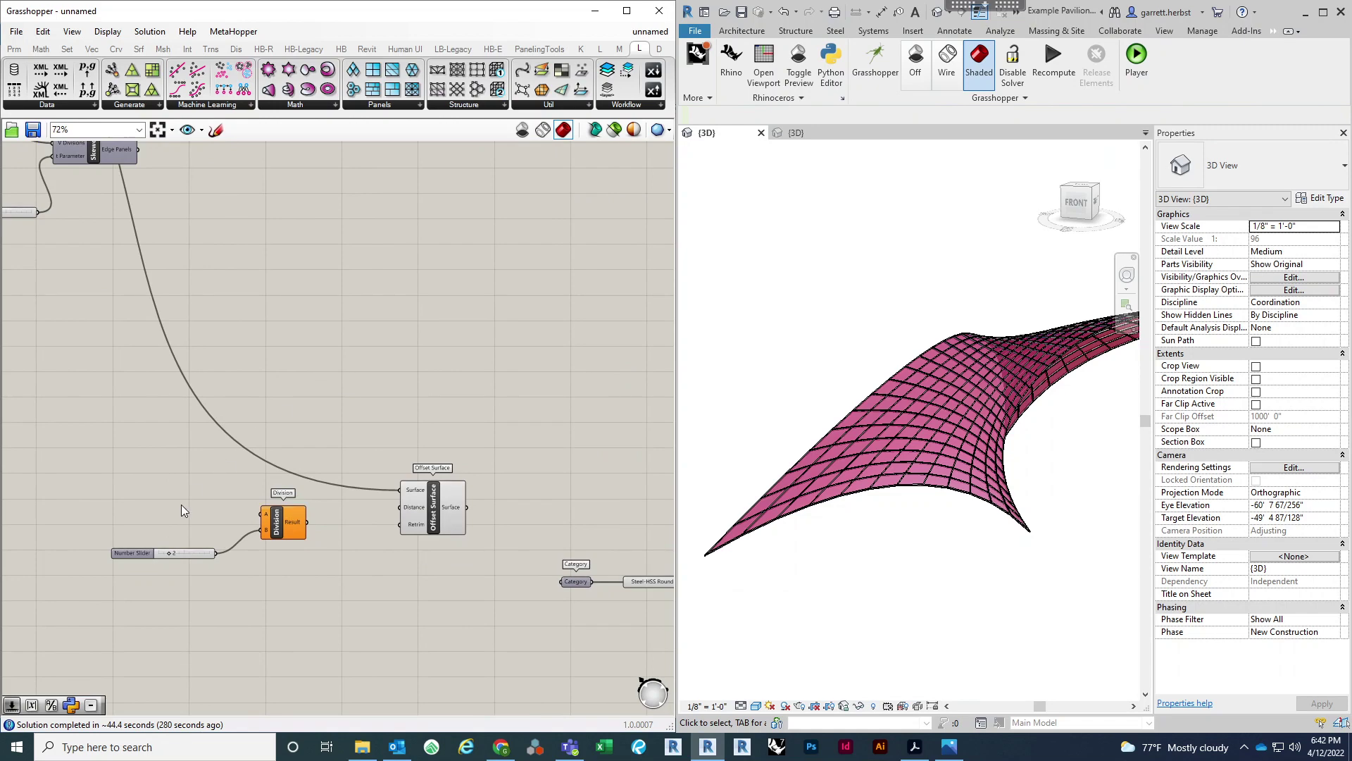
{"action": "double_click", "coordinate": [162, 497]}
{"action": "type", "text": "ANS"}
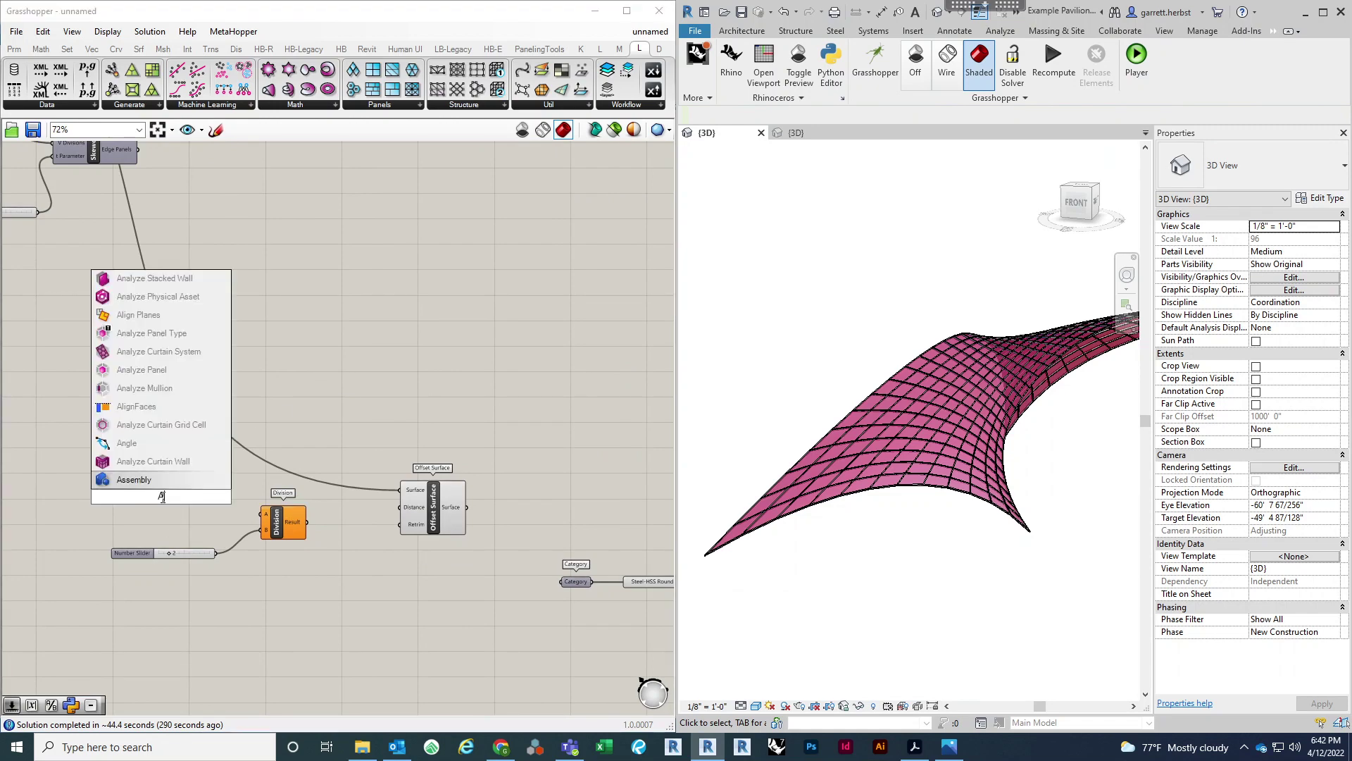
{"action": "key", "text": "BackSpace"}
{"action": "key", "text": "BackSpace"}
{"action": "type", "text": "BS"}
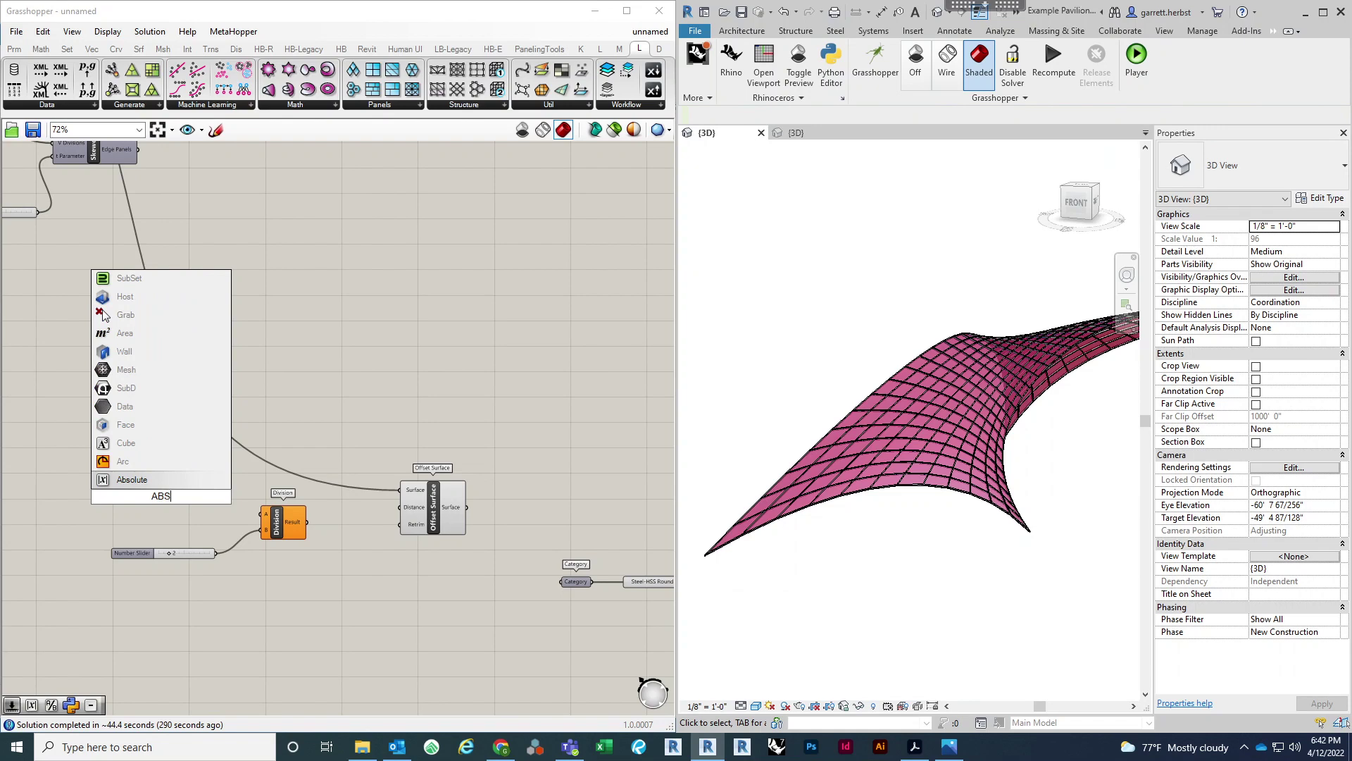
{"action": "left_click", "coordinate": [153, 477]}
Step: Connect the Dimensions : OD output of Inspect Element to the Value input of Absolute and raise Absolute above Division
{"action": "scroll", "coordinate": [176, 490], "scroll_direction": "up", "scroll_amount": 2}
{"action": "scroll", "coordinate": [181, 492], "scroll_direction": "down", "scroll_amount": 5}
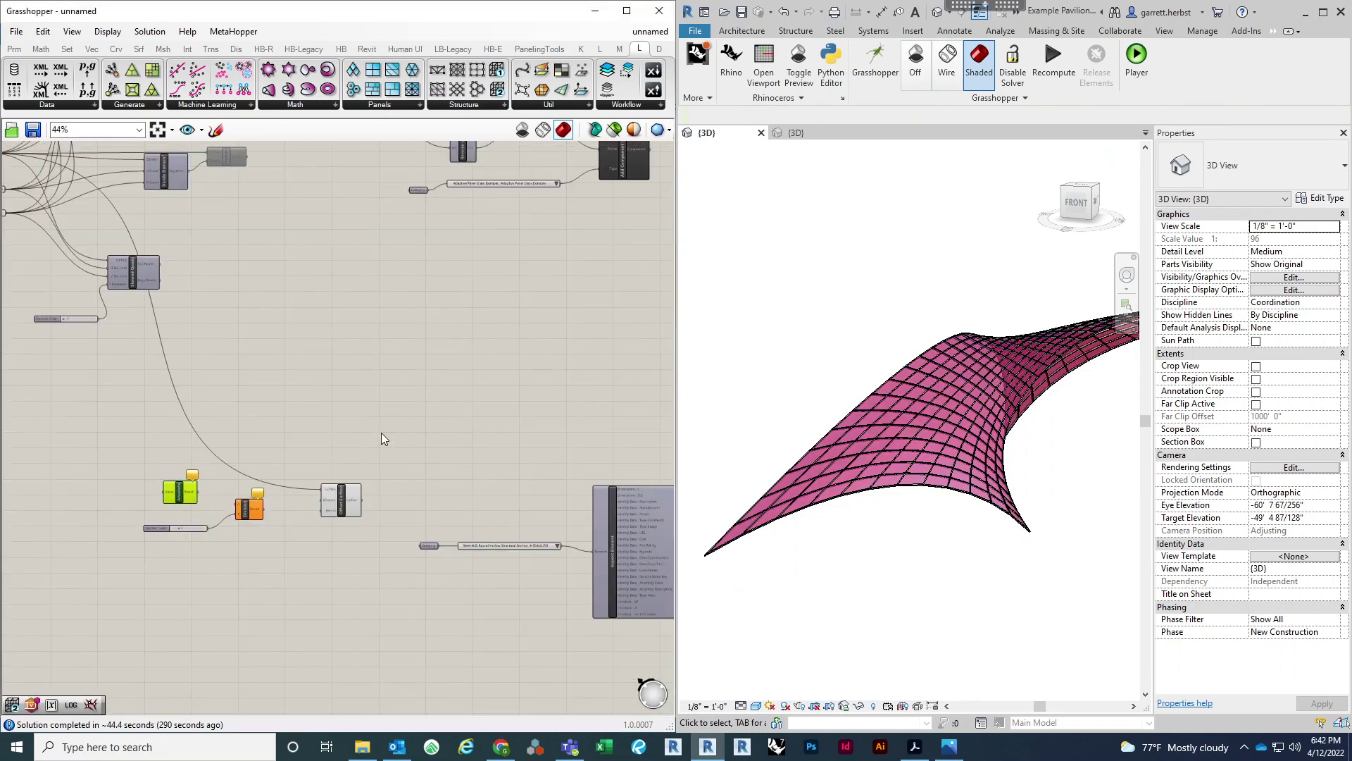
{"action": "right_click_drag", "start_coordinate": [625, 483], "coordinate": [472, 449]}
{"action": "scroll", "coordinate": [634, 480], "scroll_direction": "up", "scroll_amount": 3}
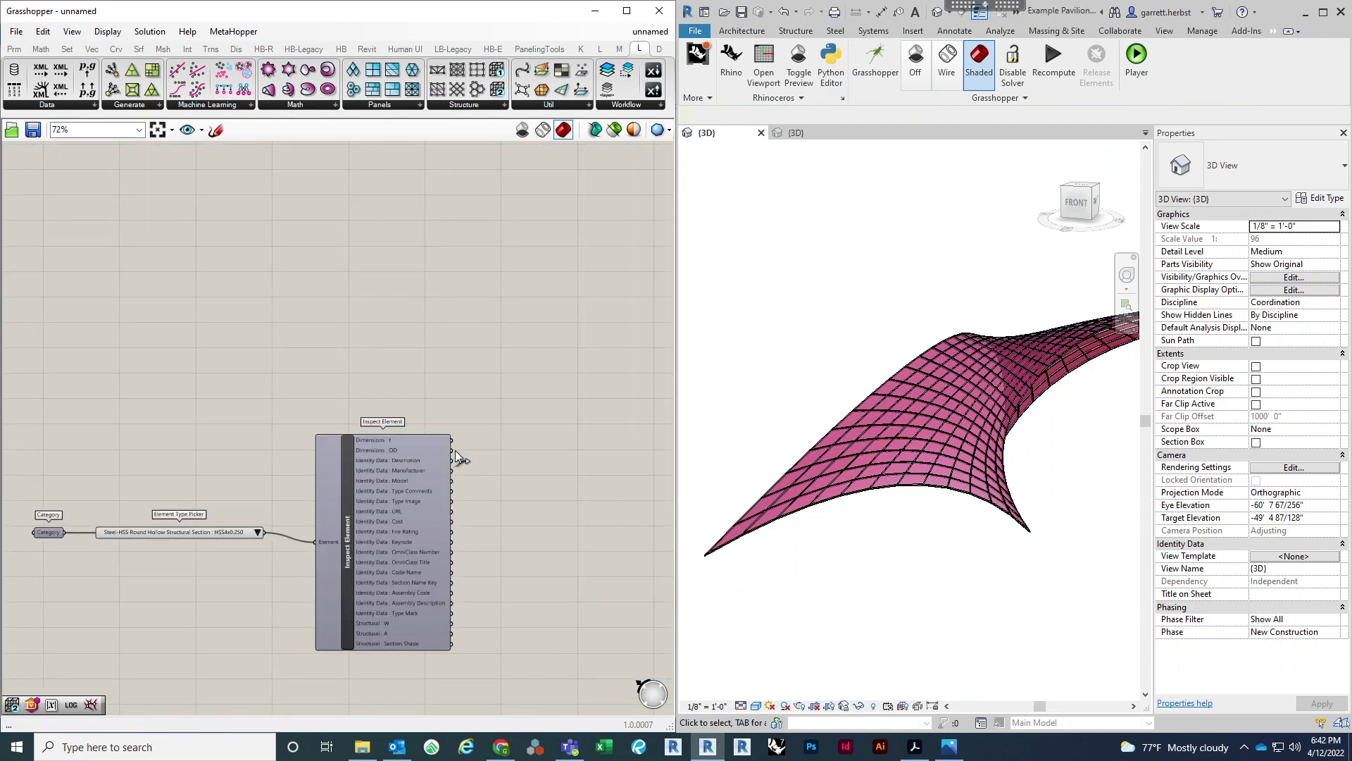
{"action": "scroll", "coordinate": [489, 446], "scroll_direction": "down", "scroll_amount": 4}
{"action": "left_click_drag", "start_coordinate": [488, 446], "coordinate": [90, 458]}
{"action": "scroll", "coordinate": [47, 451], "scroll_direction": "up", "scroll_amount": 5}
{"action": "left_click", "coordinate": [95, 408]}
{"action": "right_click_drag", "start_coordinate": [94, 409], "coordinate": [314, 418]}
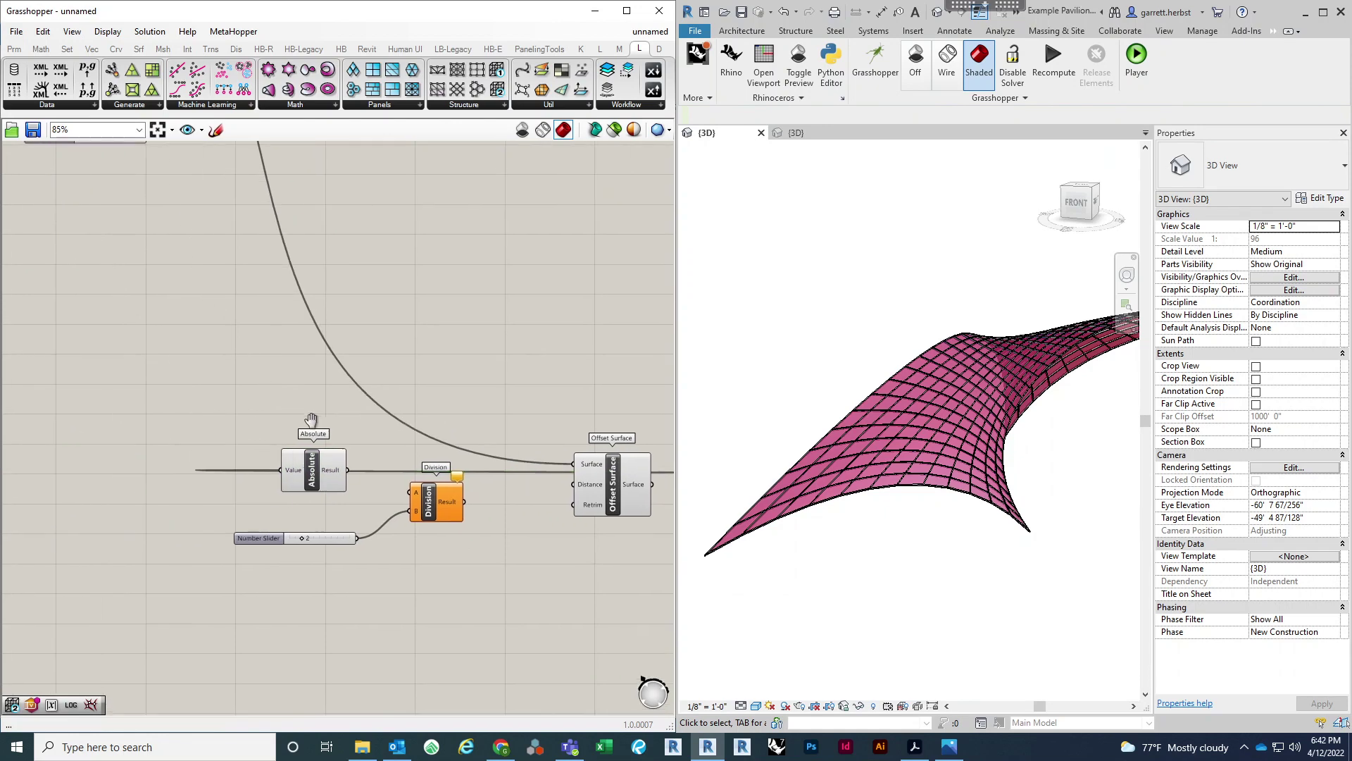
{"action": "scroll", "coordinate": [302, 473], "scroll_direction": "up", "scroll_amount": 2}
{"action": "left_click_drag", "start_coordinate": [345, 479], "coordinate": [345, 441]}
{"action": "right_click_drag", "start_coordinate": [383, 478], "coordinate": [343, 468]}
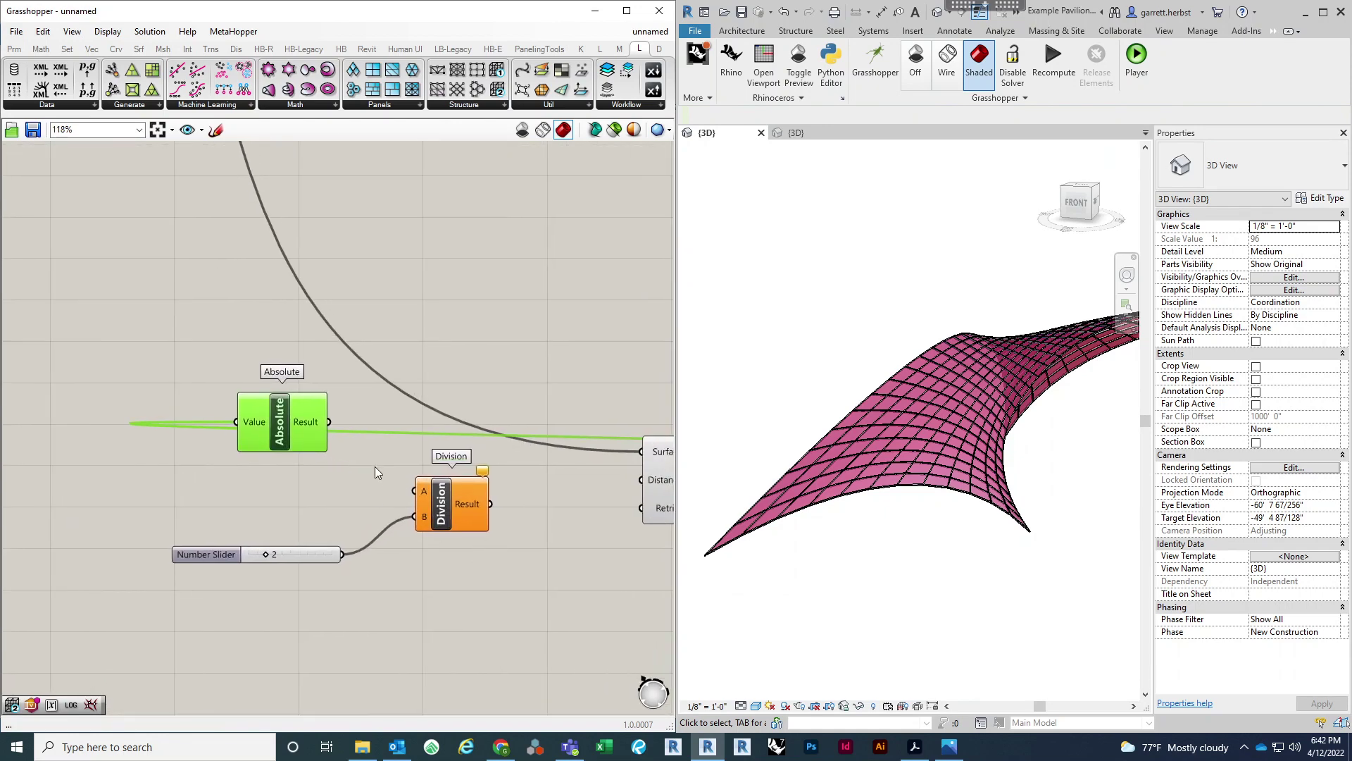
Step: Connect the Absolute result to input A of Division and move Offset Surface farther from Division
{"action": "left_click_drag", "start_coordinate": [329, 422], "coordinate": [416, 491]}
{"action": "right_click_drag", "start_coordinate": [525, 506], "coordinate": [325, 483]}
{"action": "left_click_drag", "start_coordinate": [477, 465], "coordinate": [532, 443]}
{"action": "left_click", "coordinate": [475, 510]}
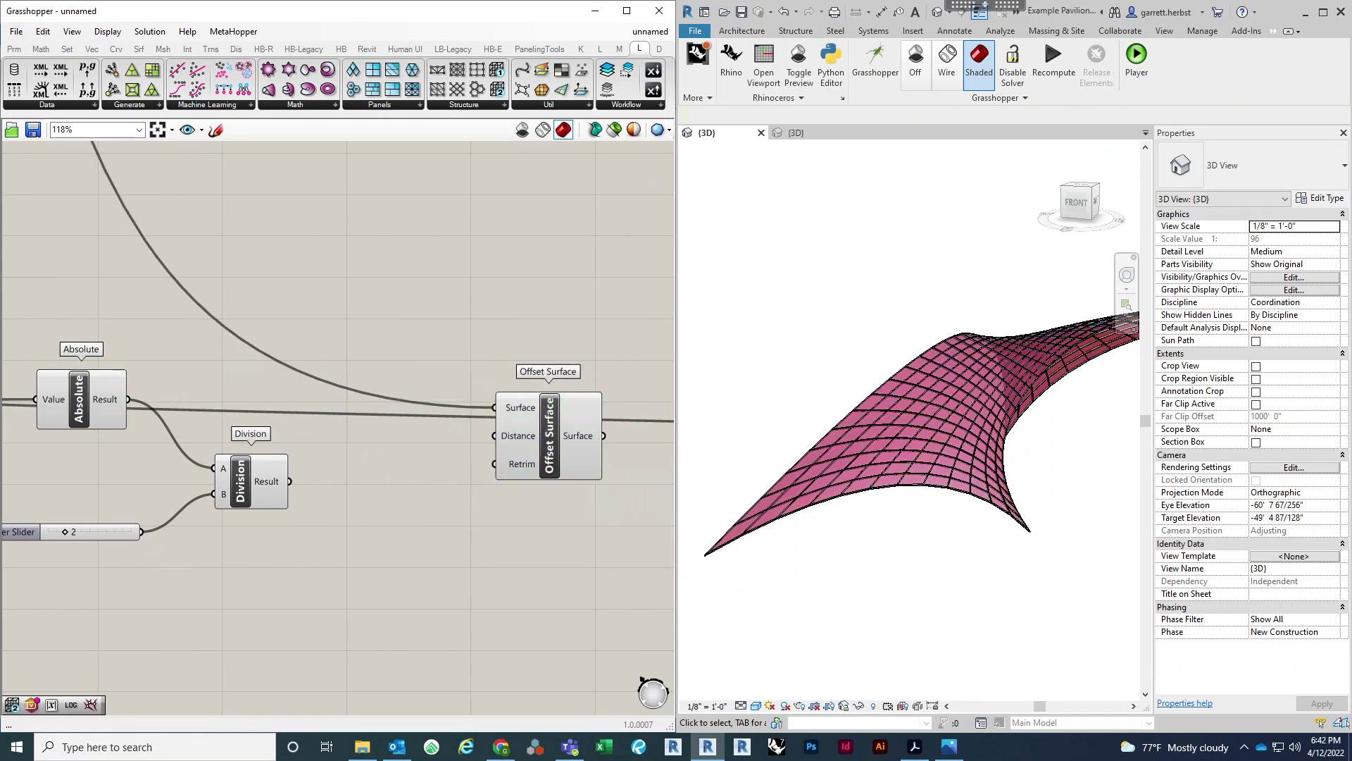
Step: Raise Offset Surface slightly and move it farther away from Division
{"action": "left_click", "coordinate": [949, 747]}
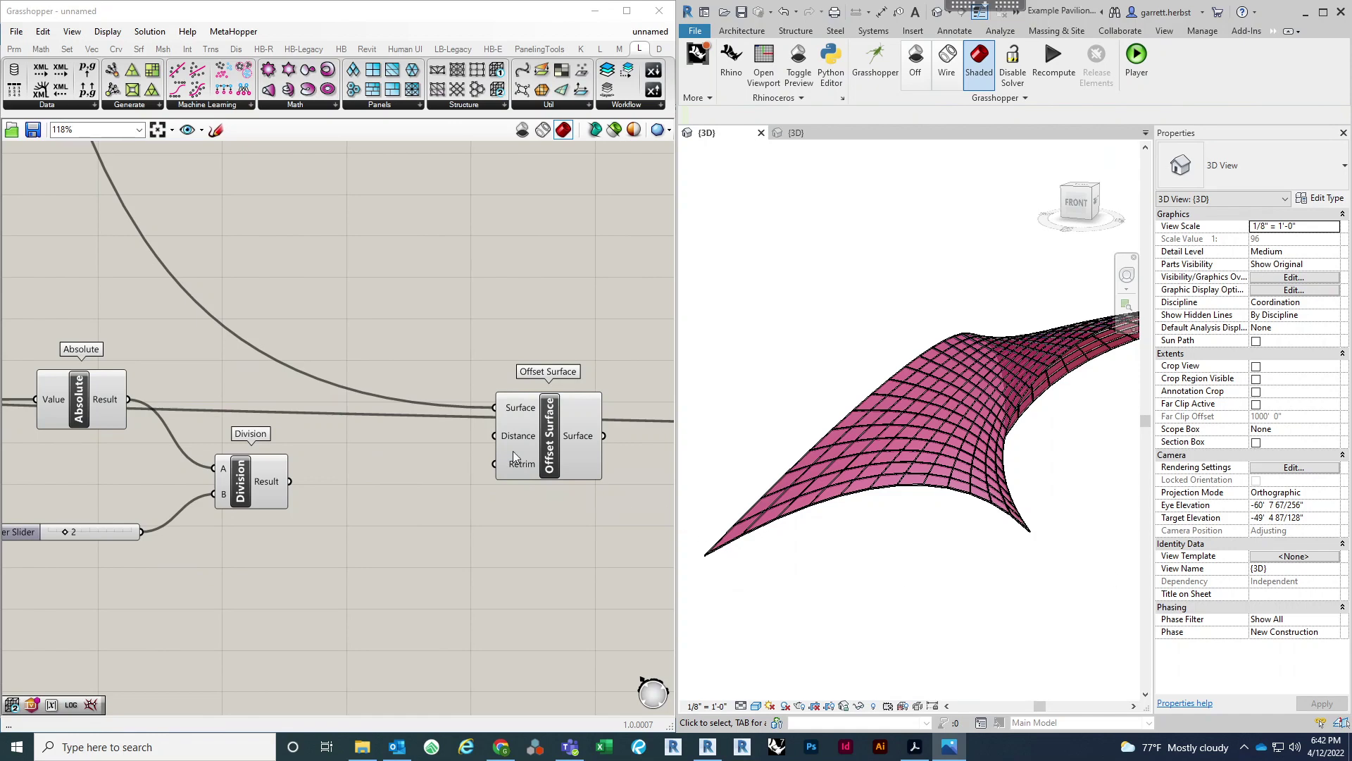
{"action": "left_click", "coordinate": [557, 382]}
{"action": "scroll", "coordinate": [510, 443], "scroll_direction": "down", "scroll_amount": 2}
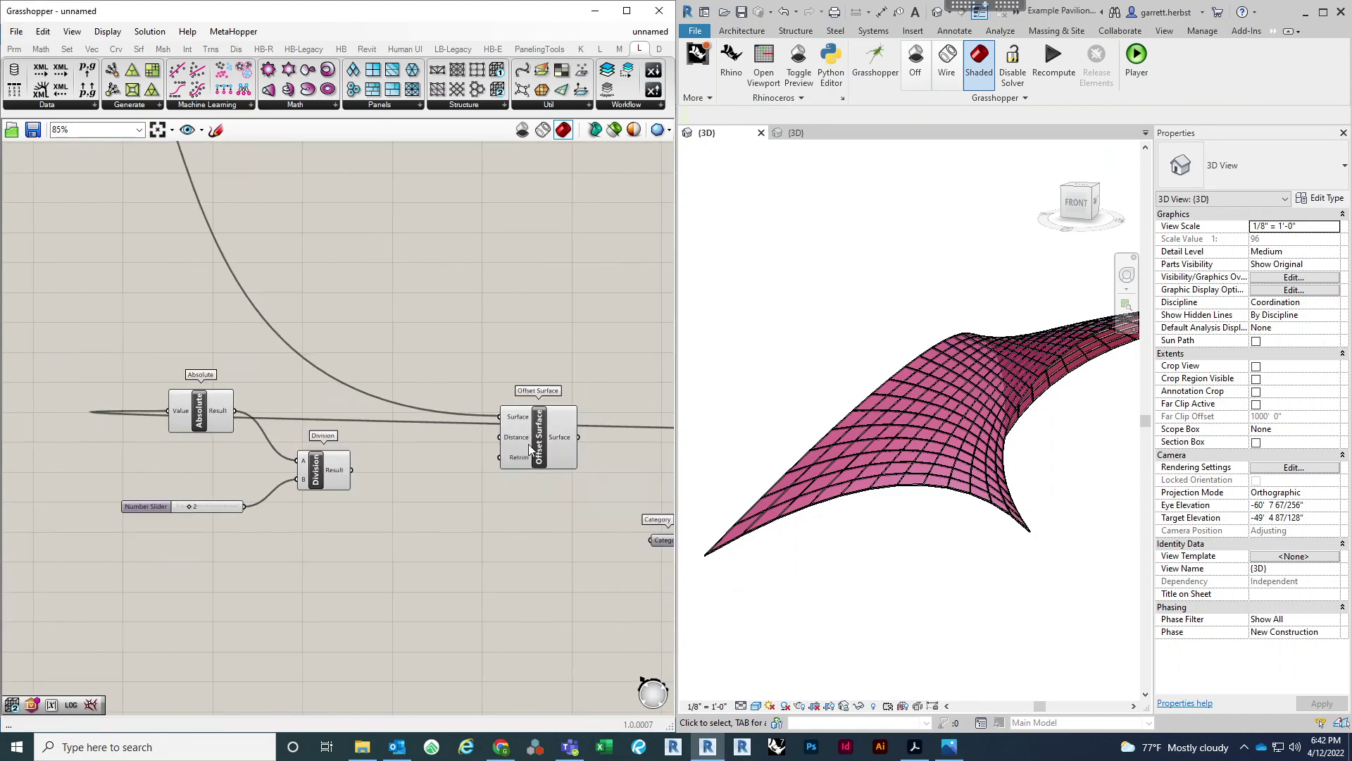
{"action": "left_click_drag", "start_coordinate": [533, 444], "coordinate": [544, 417]}
{"action": "left_click", "coordinate": [536, 490]}
{"action": "right_click_drag", "start_coordinate": [529, 489], "coordinate": [485, 485]}
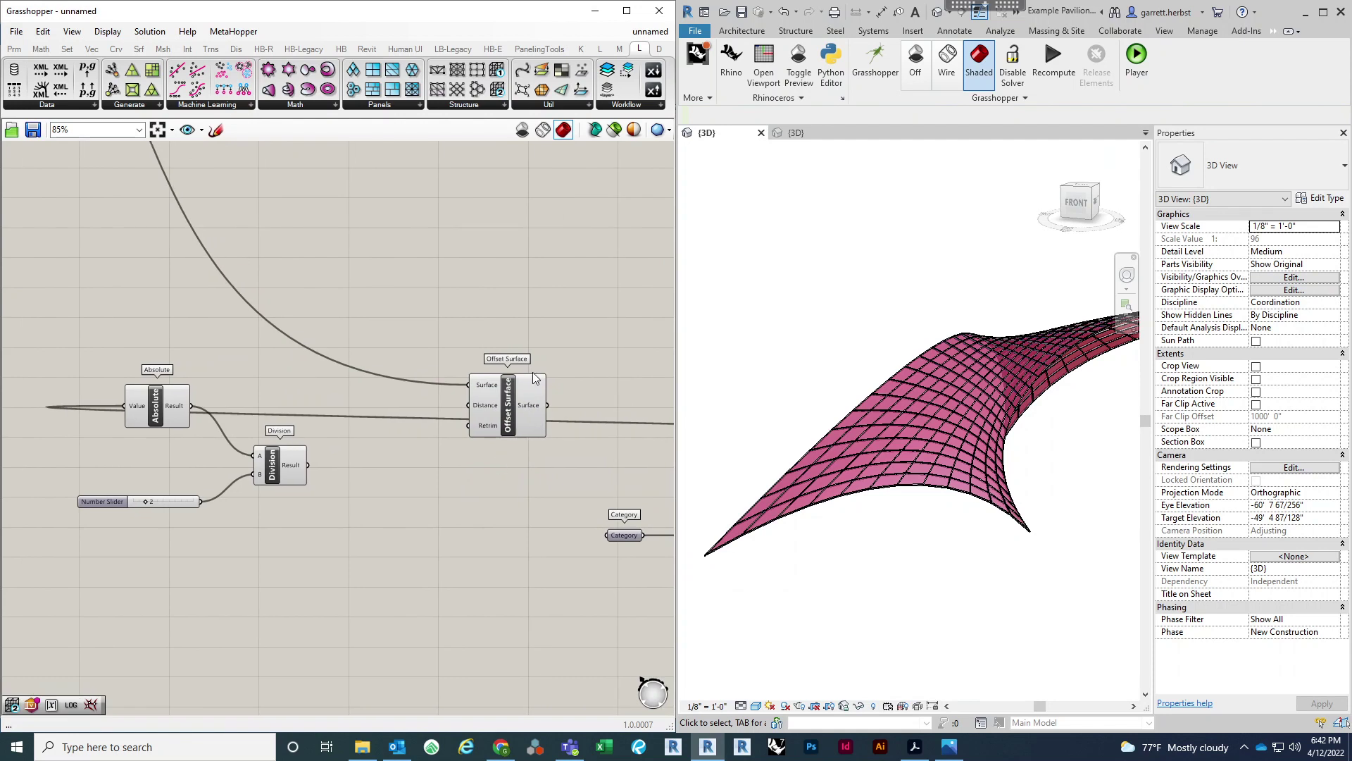
{"action": "left_click_drag", "start_coordinate": [539, 405], "coordinate": [563, 404]}
{"action": "double_click", "coordinate": [400, 453]}
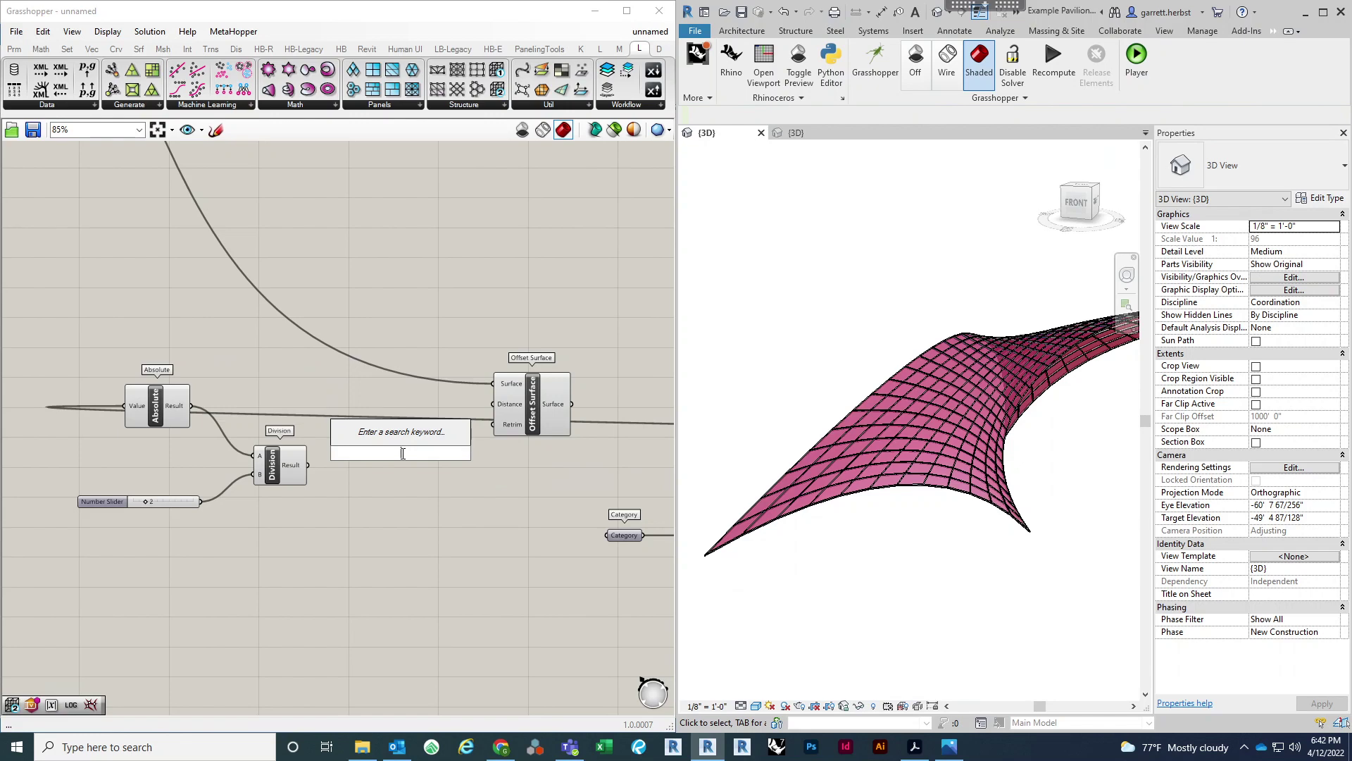
{"action": "type", "text": "stream"}
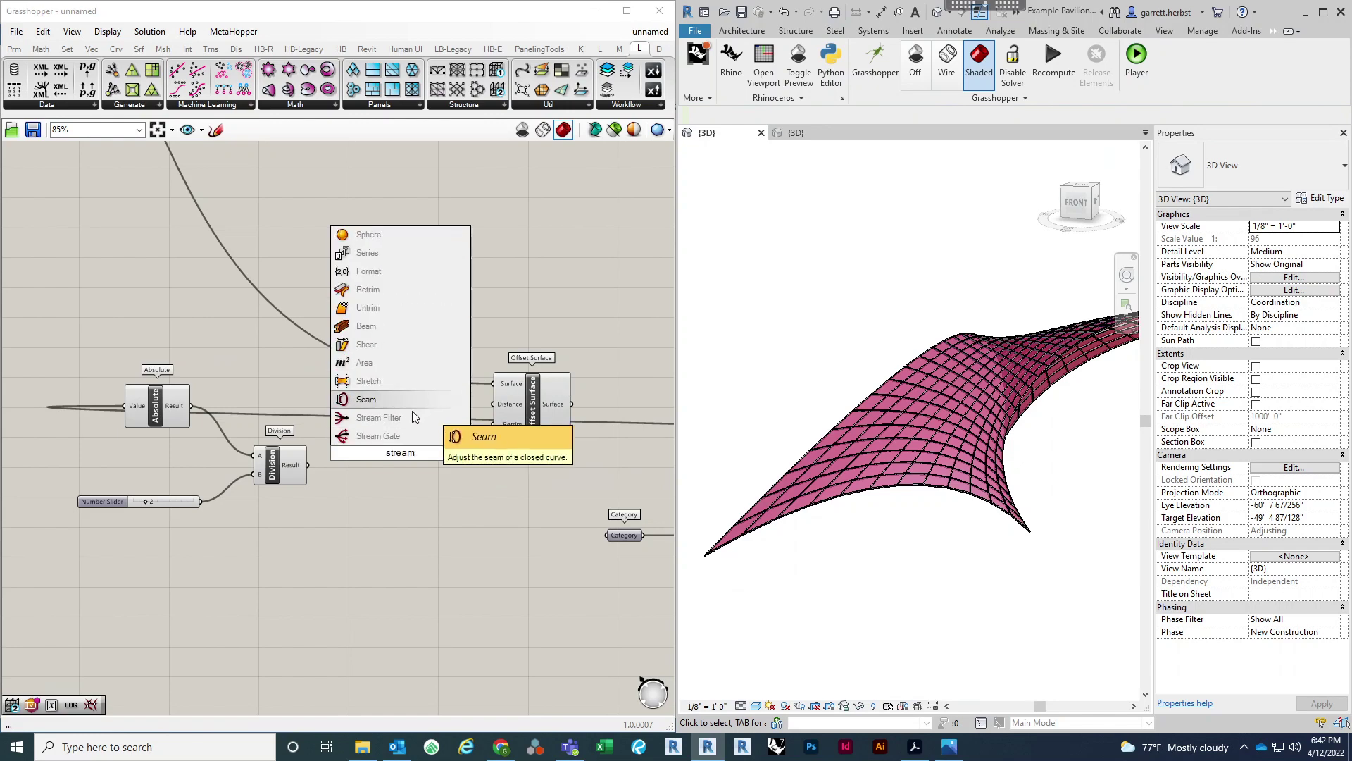
{"action": "left_click", "coordinate": [412, 417]}
{"action": "scroll", "coordinate": [388, 520], "scroll_direction": "down", "scroll_amount": 3}
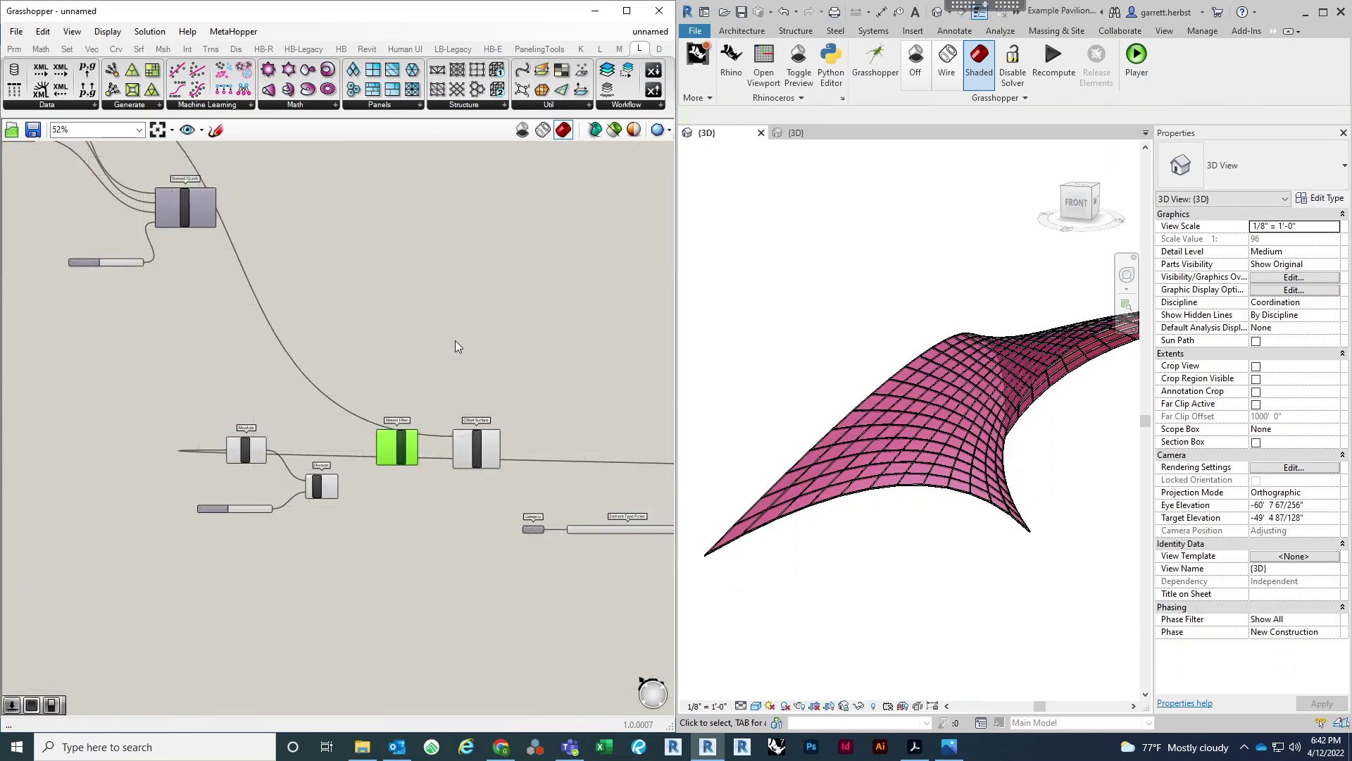
{"action": "key", "text": "Delete"}
Step: Duplicate the Stream Filter and its gate slider near Reverse List, and place the copy above Division, beside Offset Surface
{"action": "right_click_drag", "start_coordinate": [372, 224], "coordinate": [436, 518]}
{"action": "scroll", "coordinate": [609, 347], "scroll_direction": "up", "scroll_amount": 5}
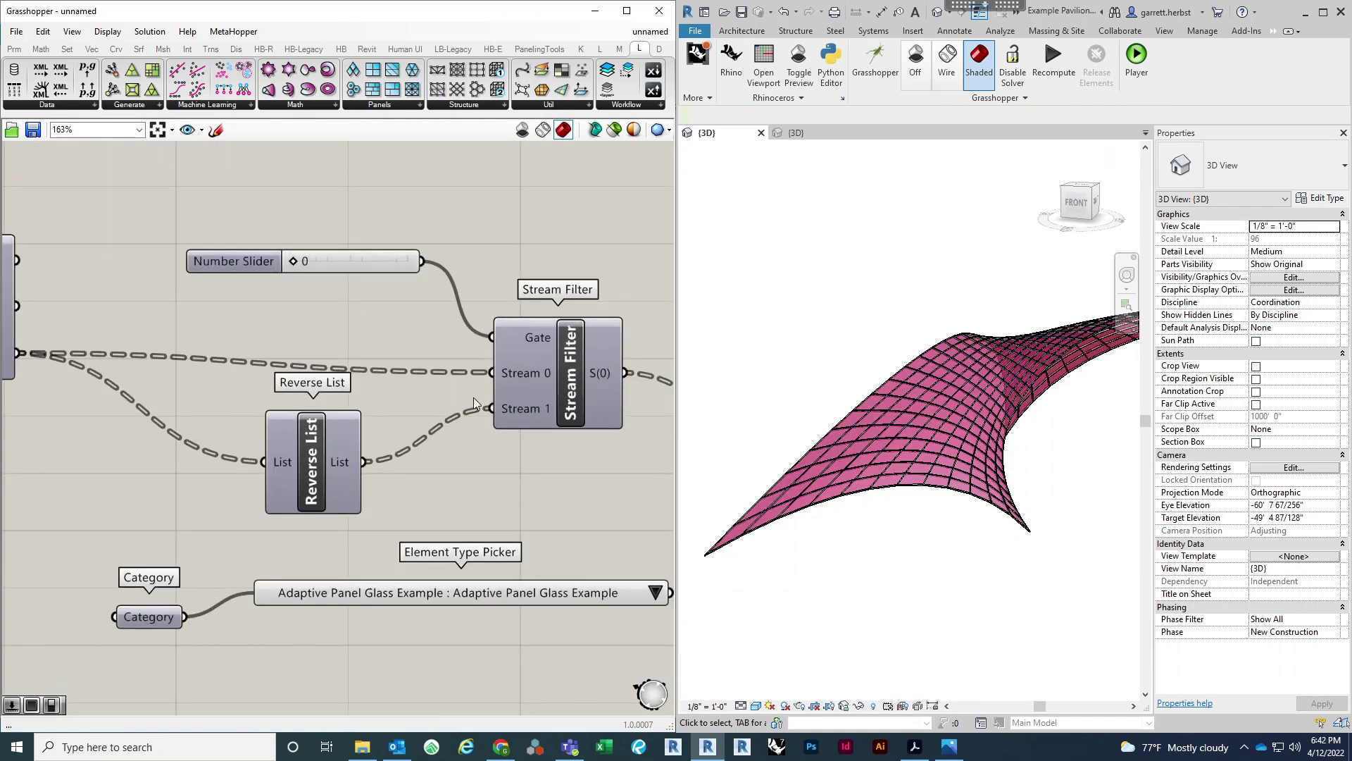
{"action": "left_click_drag", "start_coordinate": [562, 205], "coordinate": [385, 437]}
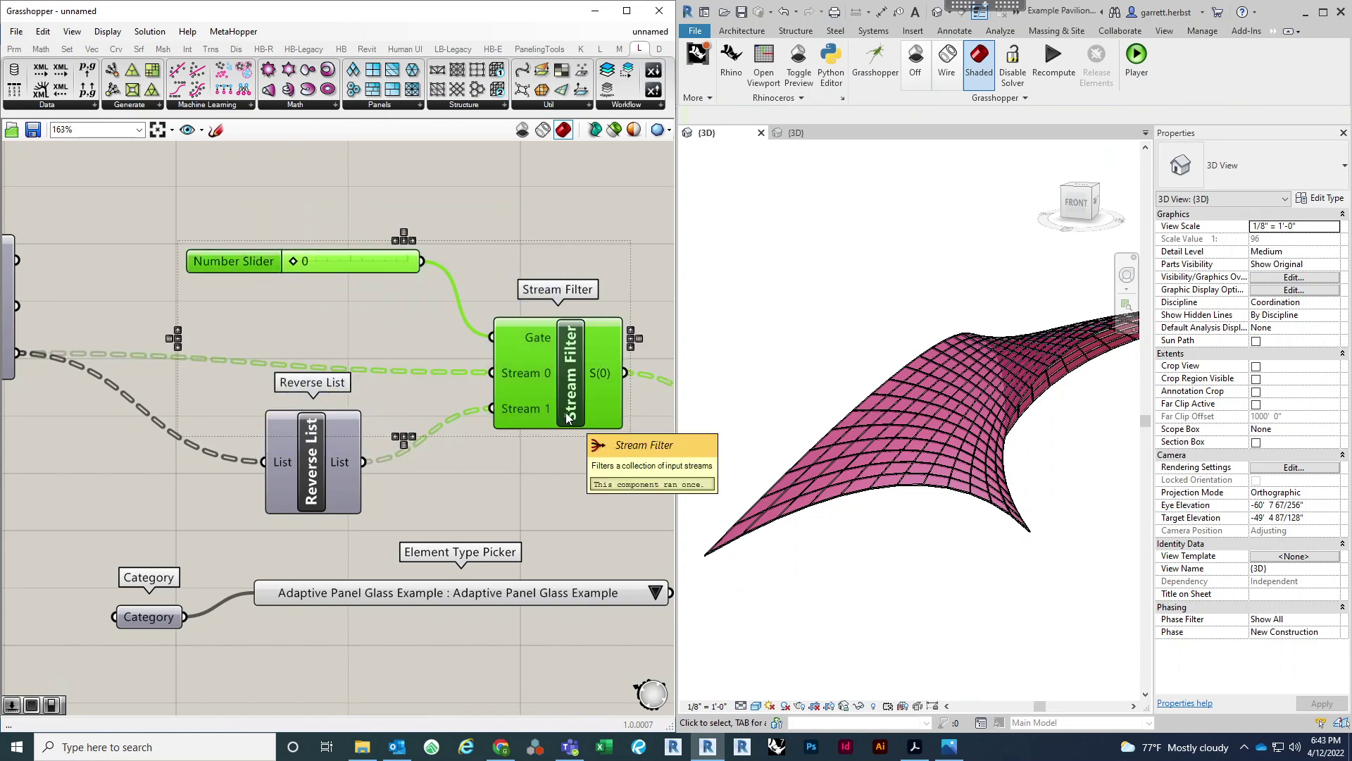
{"action": "scroll", "coordinate": [515, 269], "scroll_direction": "down", "scroll_amount": 3}
{"action": "key", "text": "ctrl+c"}
{"action": "key", "text": "ctrl+v"}
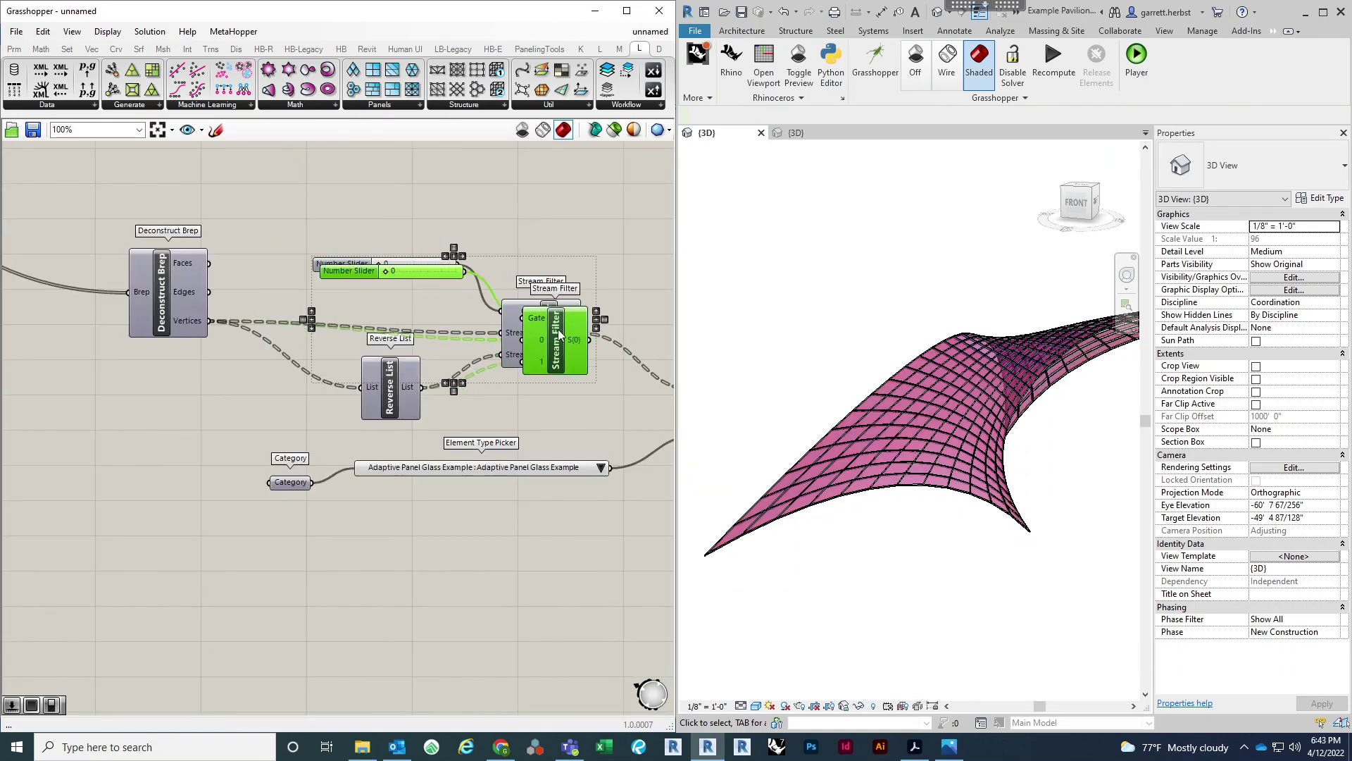
{"action": "scroll", "coordinate": [563, 340], "scroll_direction": "down", "scroll_amount": 1}
{"action": "left_click_drag", "start_coordinate": [562, 343], "coordinate": [337, 555]}
{"action": "scroll", "coordinate": [556, 218], "scroll_direction": "down", "scroll_amount": 4}
{"action": "scroll", "coordinate": [354, 634], "scroll_direction": "up", "scroll_amount": 4}
{"action": "scroll", "coordinate": [317, 529], "scroll_direction": "up", "scroll_amount": 3}
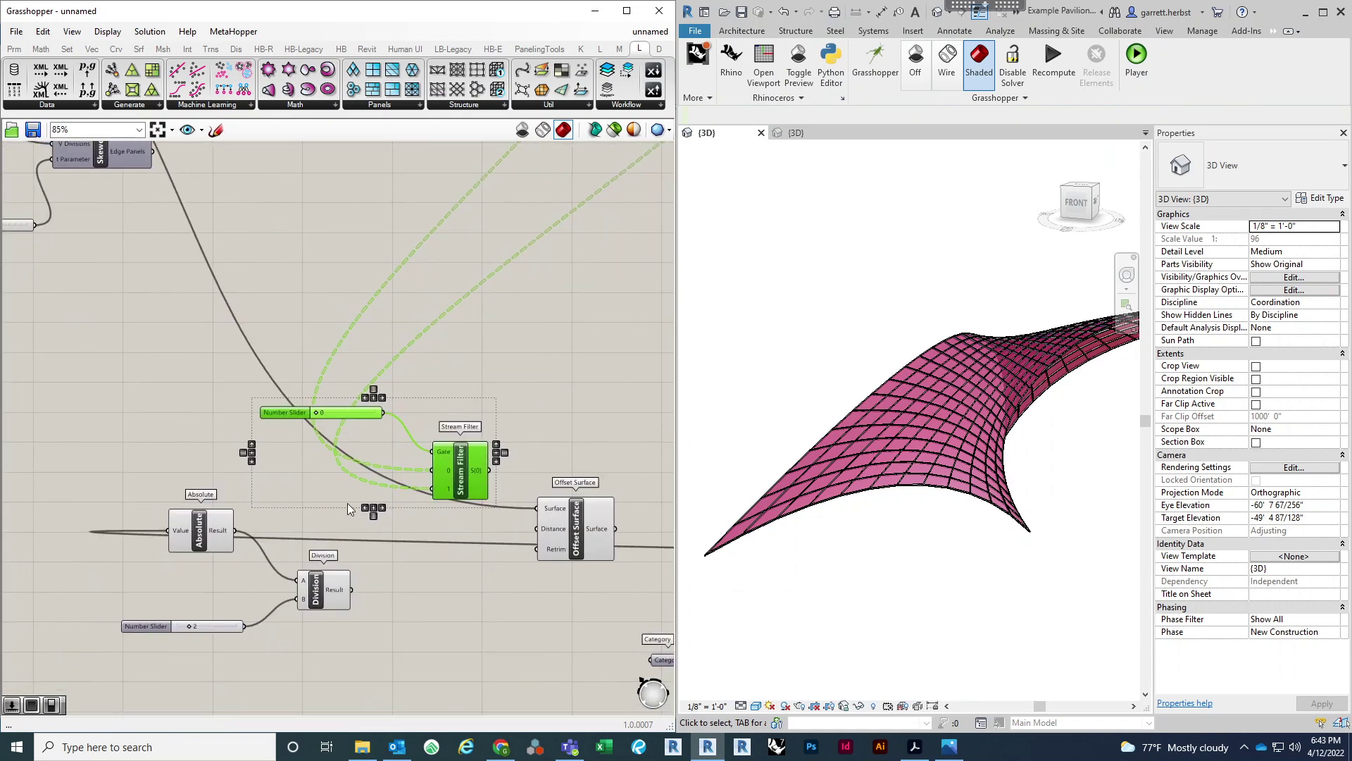
Step: Add a Negative component above Division and connect the Division result to its Value input
{"action": "double_click", "coordinate": [310, 483]}
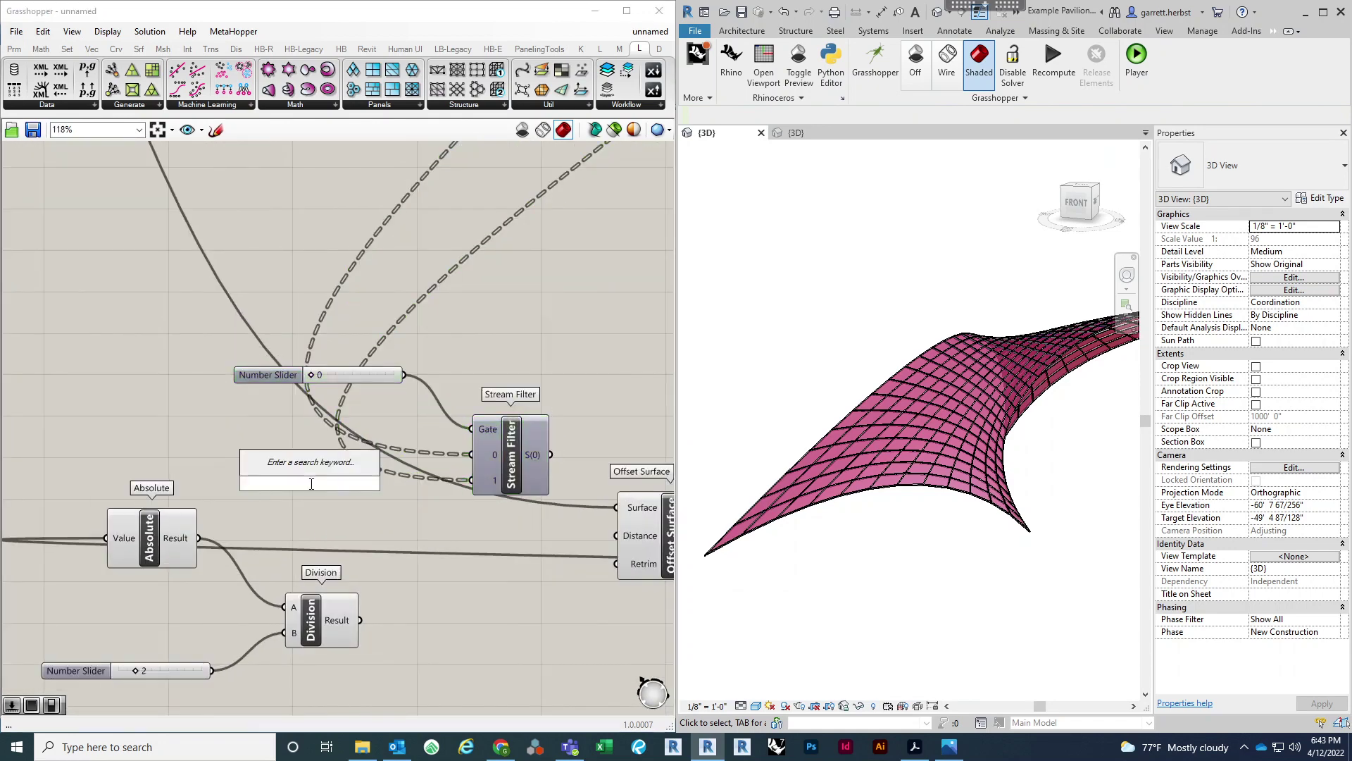
{"action": "type", "text": "nega"}
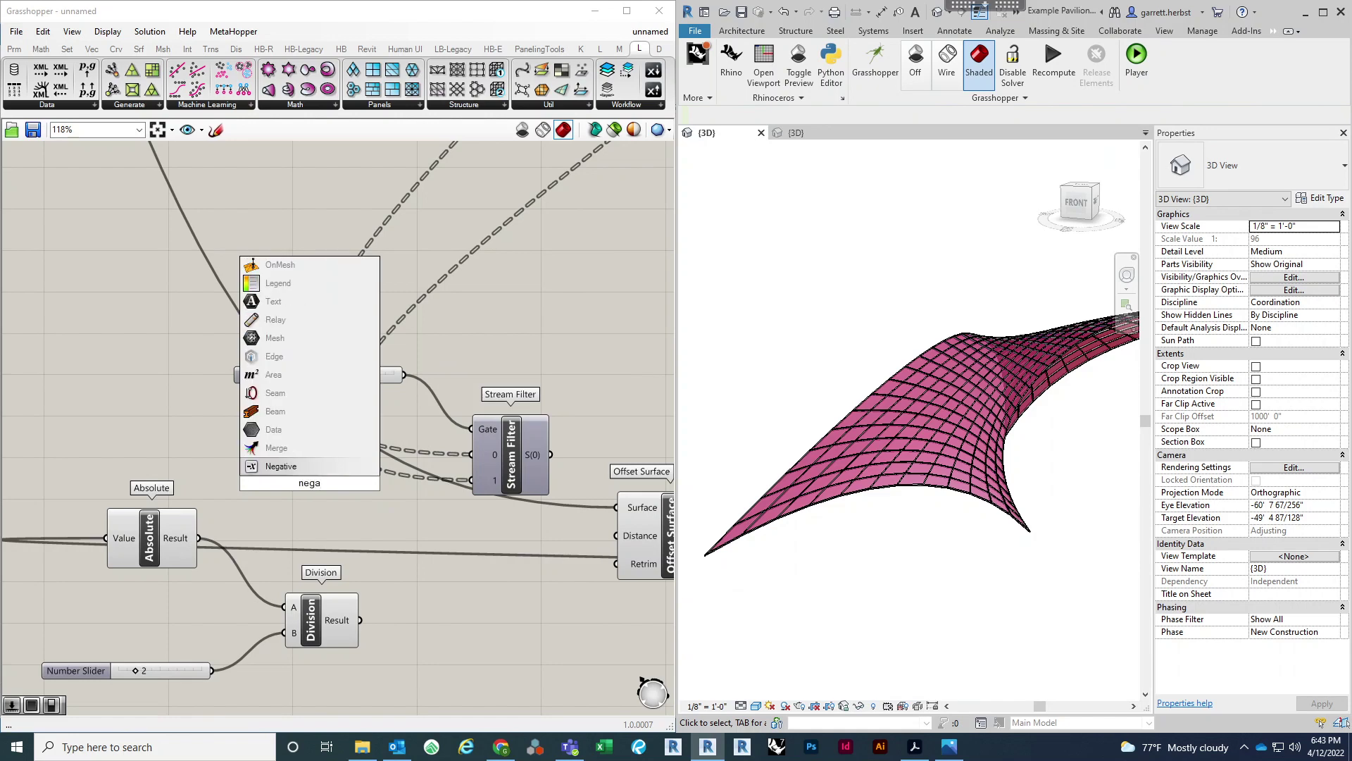
{"action": "left_click", "coordinate": [308, 460]}
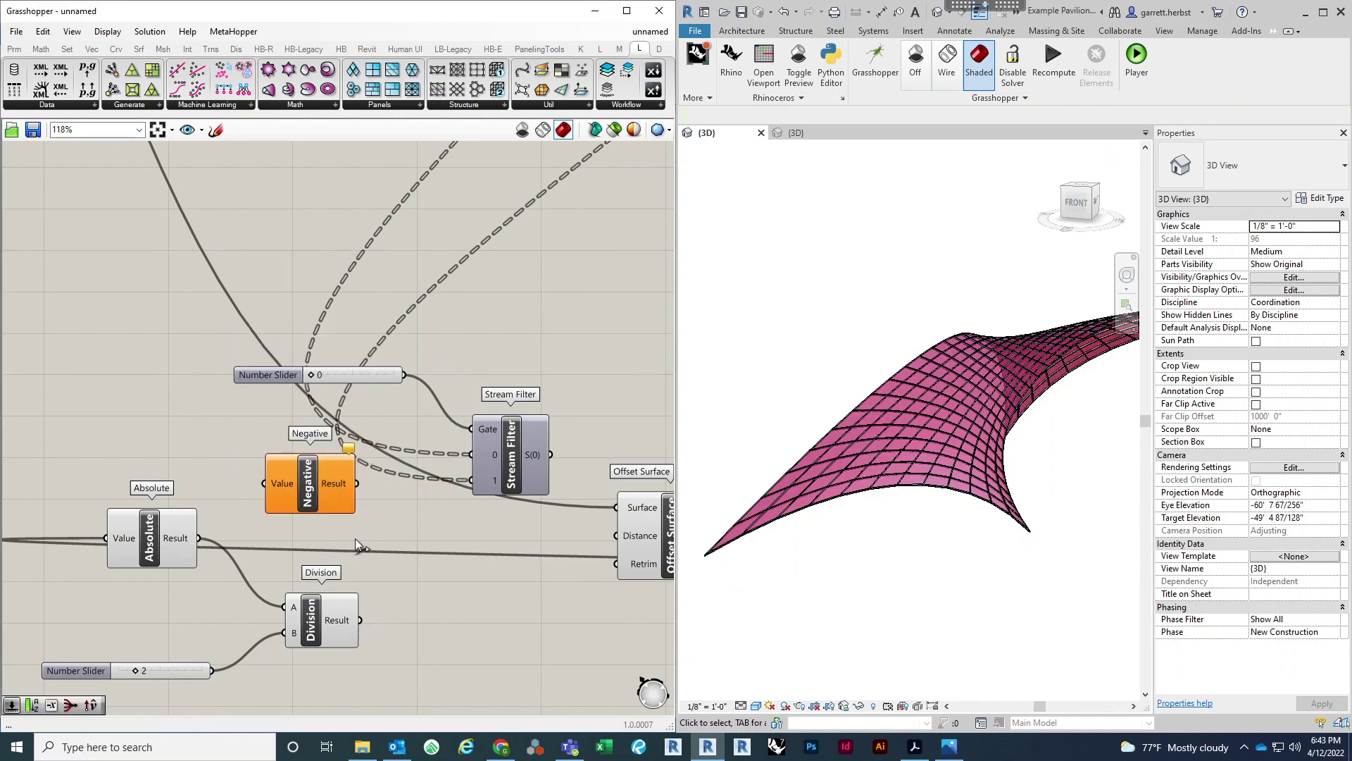
{"action": "left_click_drag", "start_coordinate": [360, 620], "coordinate": [266, 484]}
Step: Connect the Negative result to input 1 and the Division result to input 0 of the copied Stream Filter
{"action": "scroll", "coordinate": [410, 376], "scroll_direction": "down", "scroll_amount": 3}
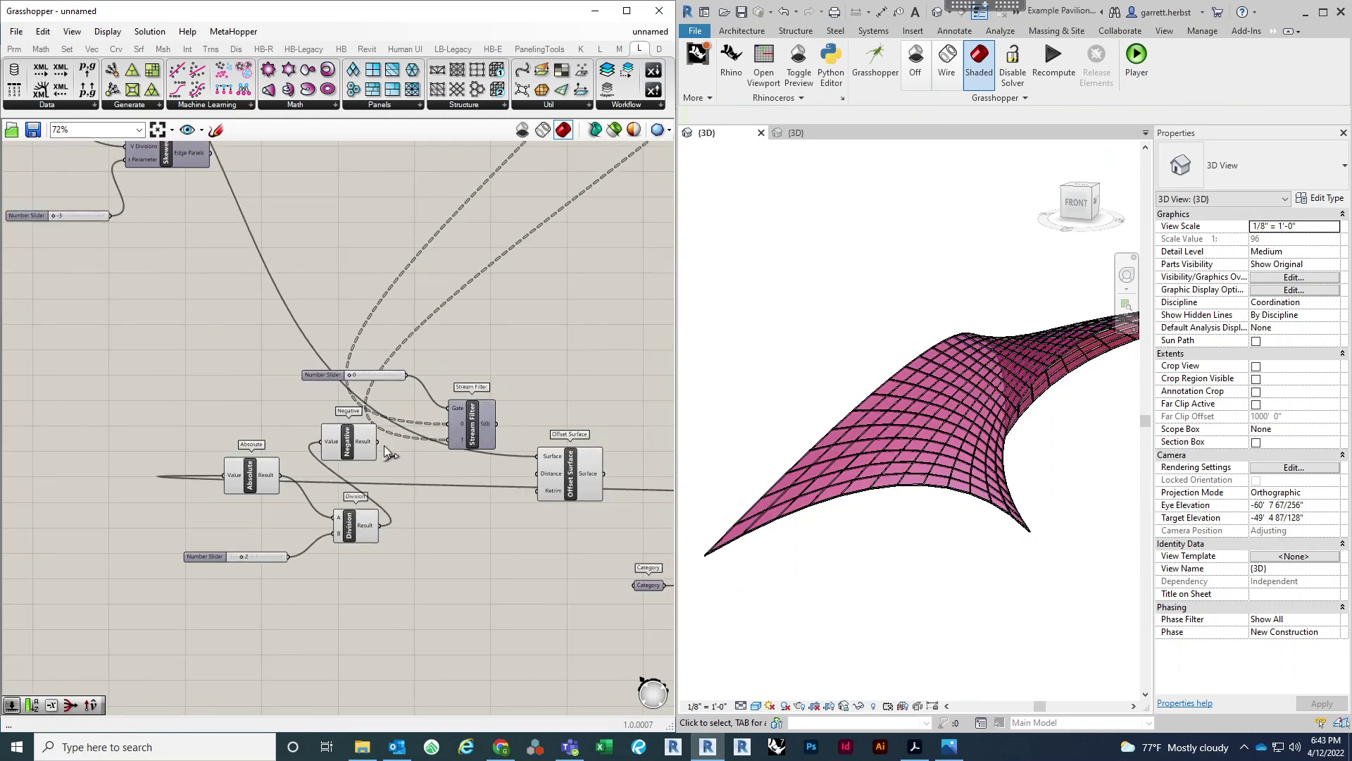
{"action": "left_click_drag", "start_coordinate": [382, 444], "coordinate": [450, 441]}
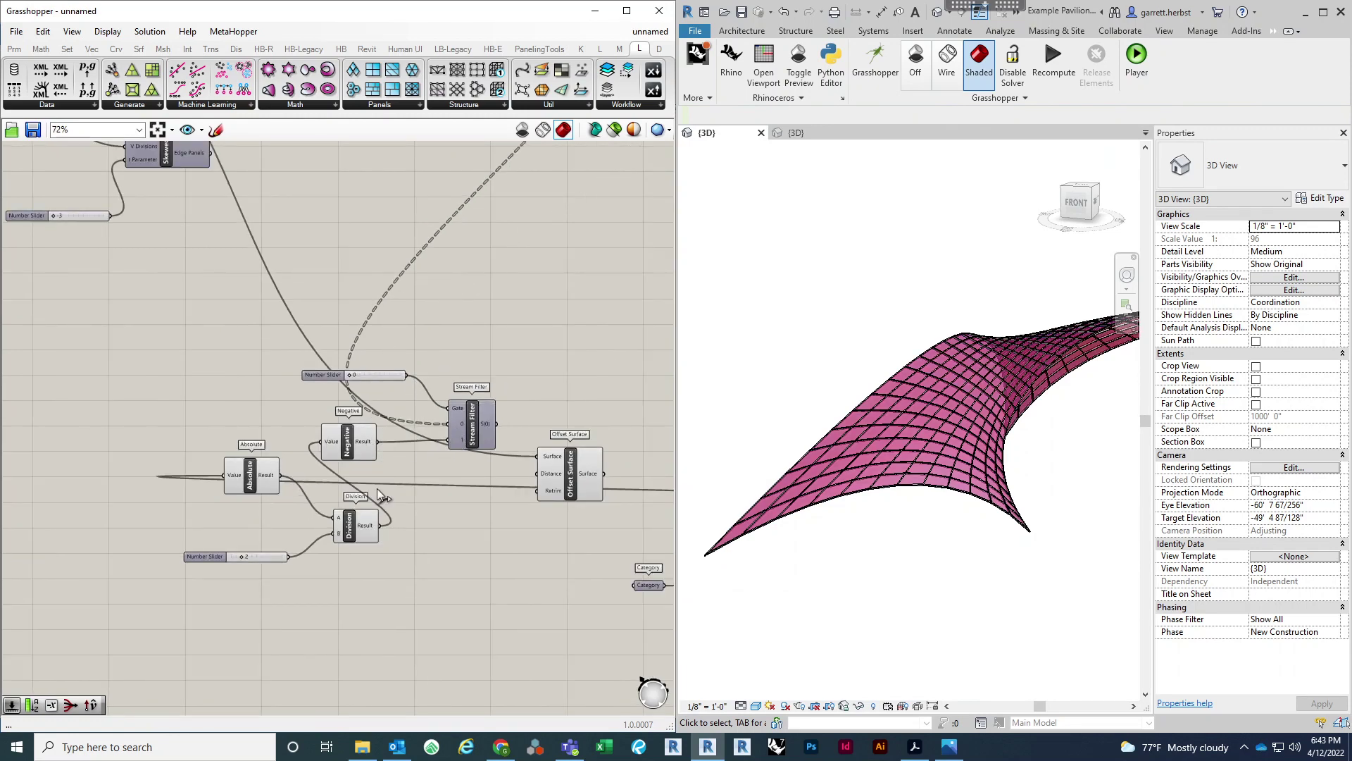
{"action": "left_click_drag", "start_coordinate": [381, 525], "coordinate": [470, 467]}
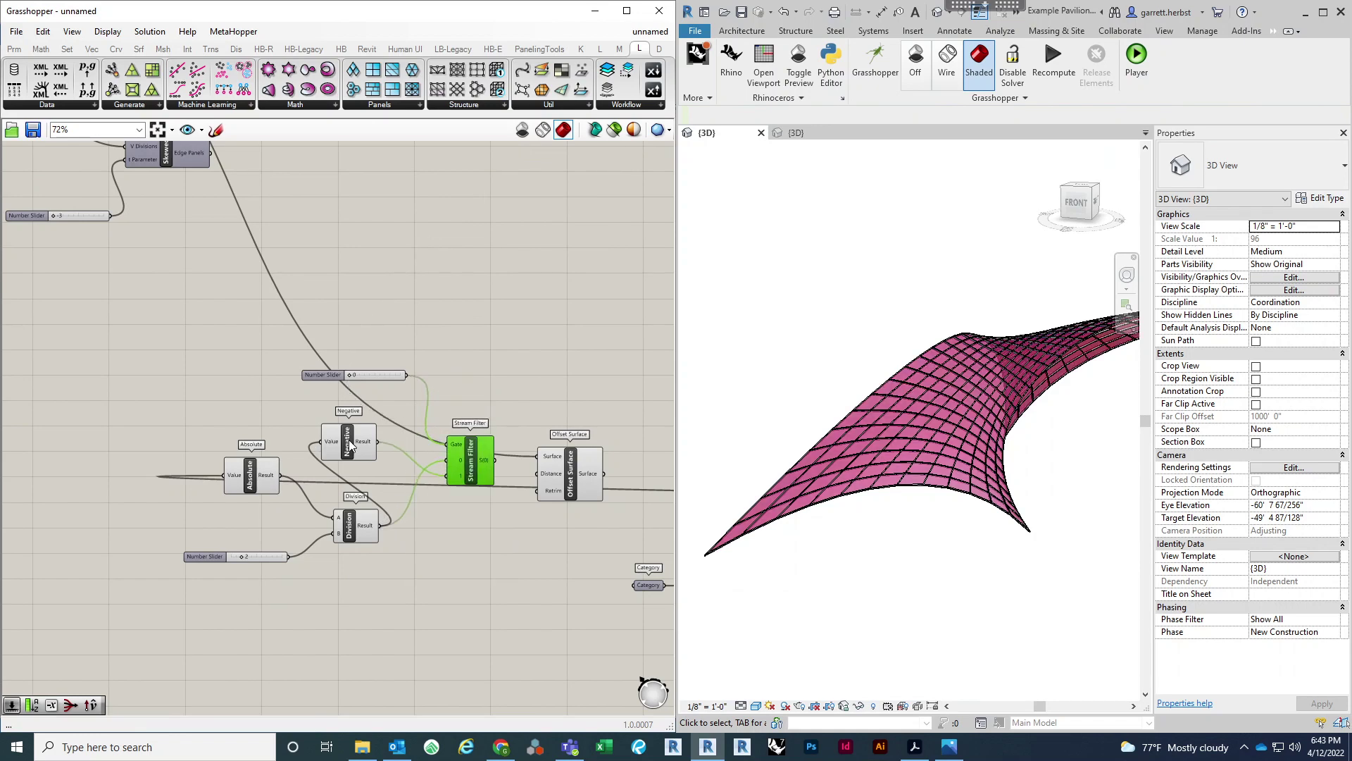
Step: Move Negative below the Stream Filter, and shift Absolute, Division and the divisor slider away to make room
{"action": "left_click_drag", "start_coordinate": [350, 446], "coordinate": [430, 533]}
{"action": "left_click_drag", "start_coordinate": [355, 613], "coordinate": [220, 475]}
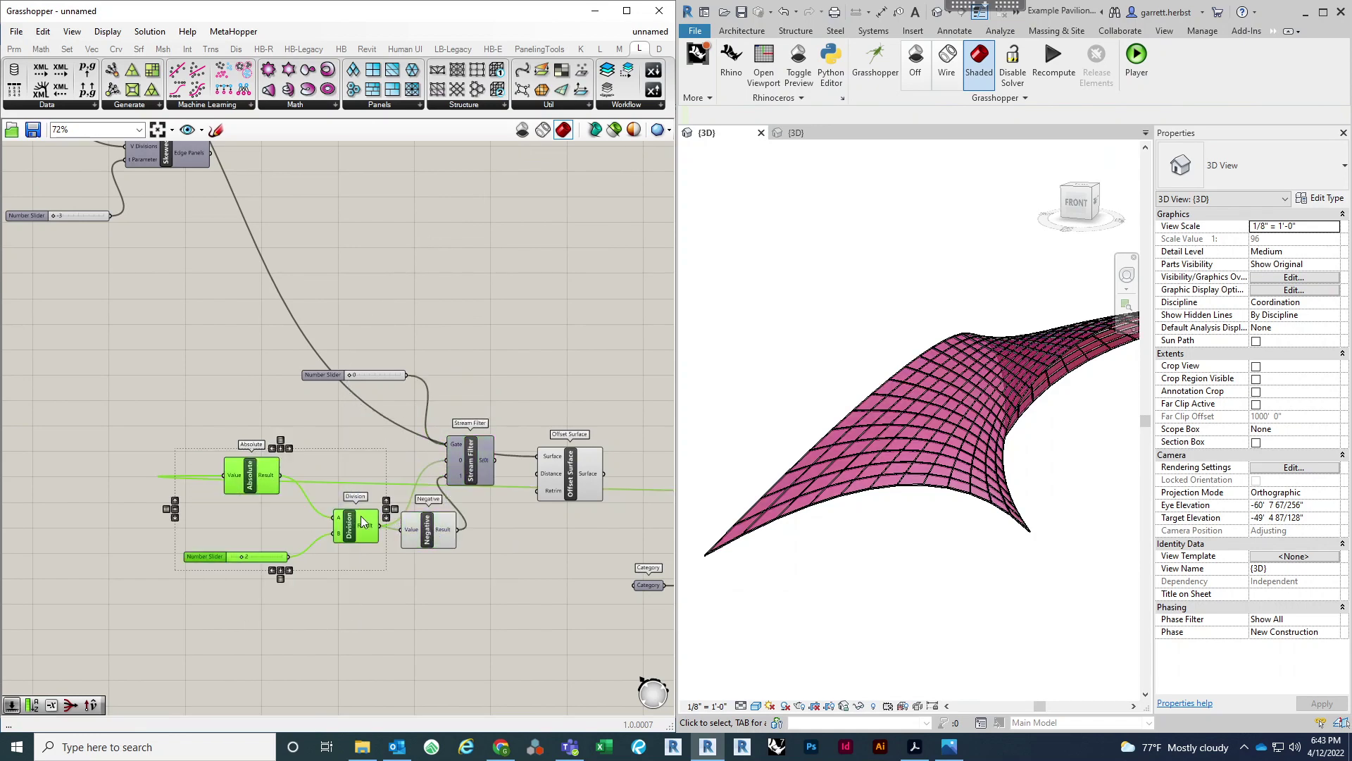
{"action": "left_click_drag", "start_coordinate": [362, 522], "coordinate": [256, 502]}
{"action": "left_click", "coordinate": [412, 528]}
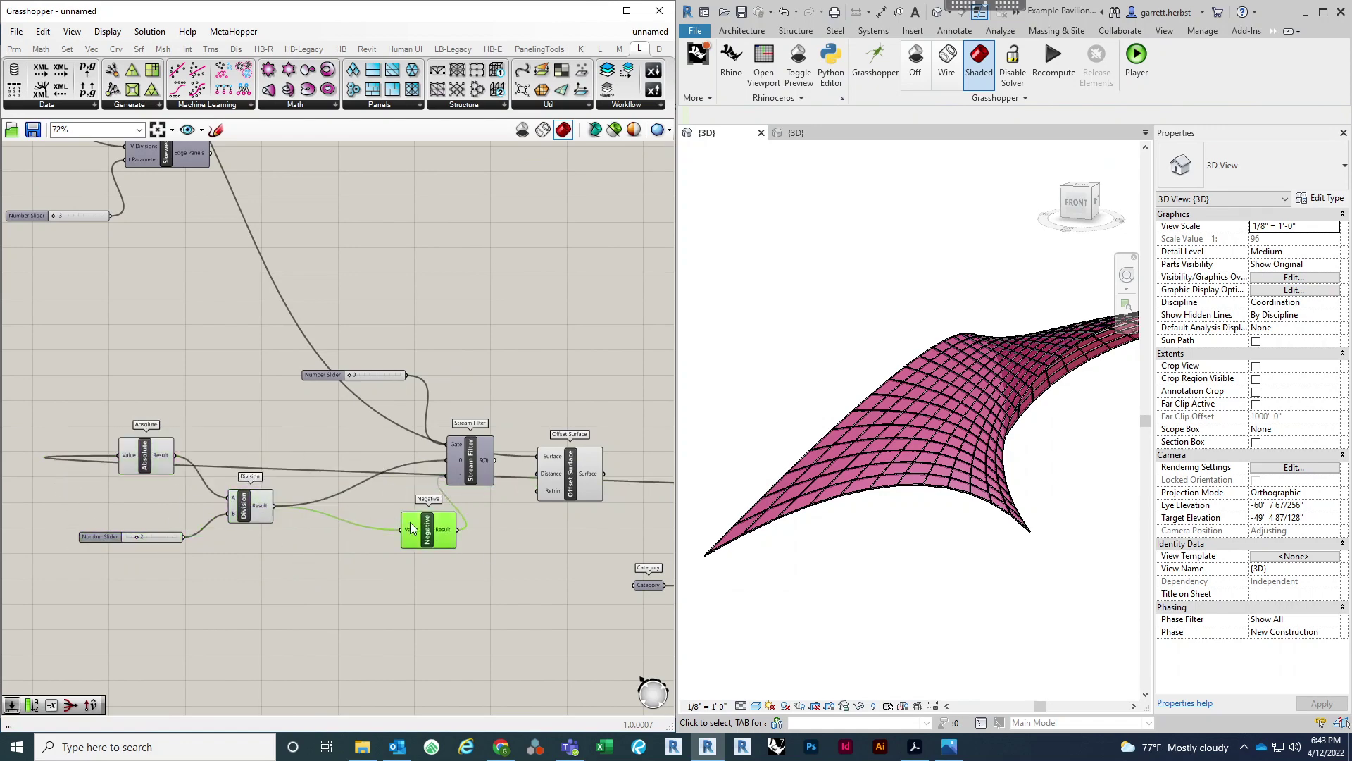
{"action": "left_click_drag", "start_coordinate": [412, 529], "coordinate": [396, 514]}
Step: Align the gate slider and Offset Surface with the Stream Filter, and connect the filter's output to the Distance input of Offset Surface
{"action": "left_click_drag", "start_coordinate": [317, 374], "coordinate": [272, 419]}
{"action": "right_click_drag", "start_coordinate": [459, 335], "coordinate": [390, 297]}
{"action": "left_click_drag", "start_coordinate": [521, 419], "coordinate": [532, 391]}
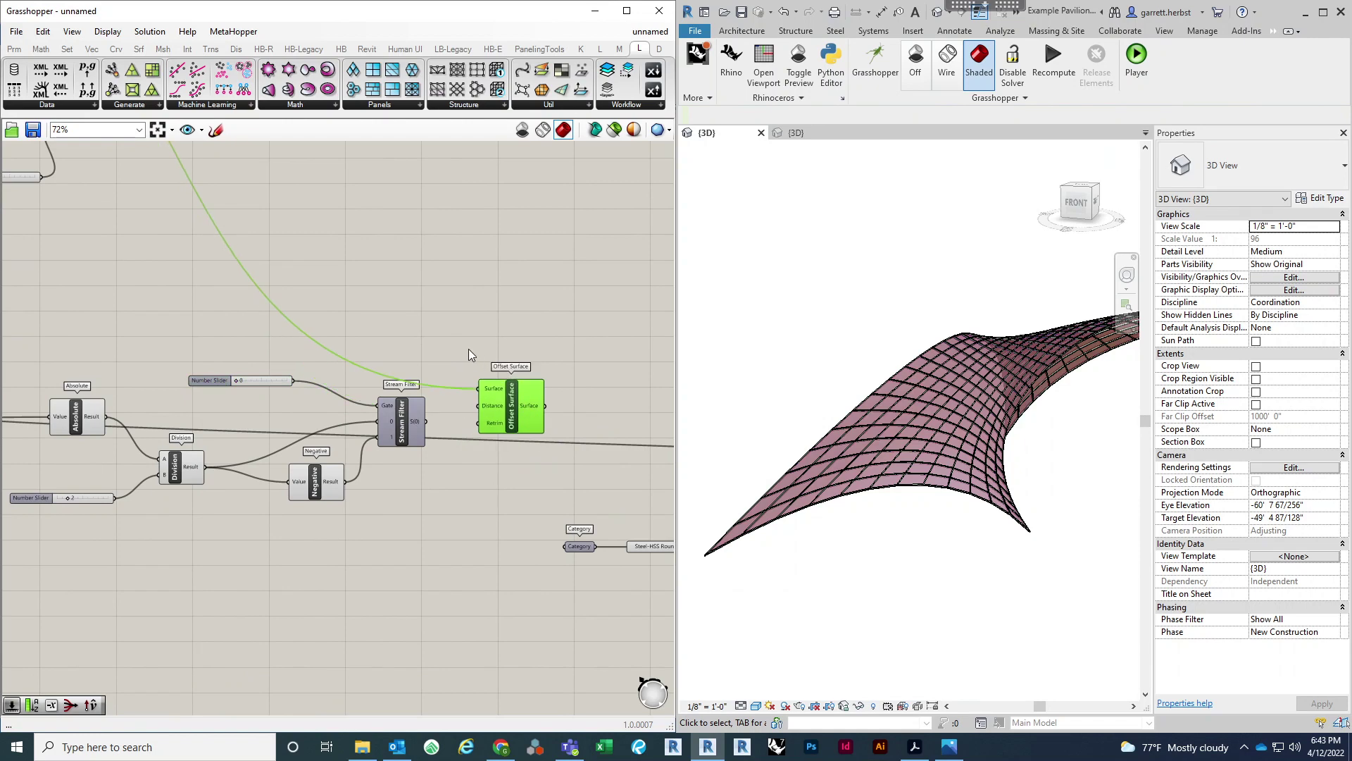
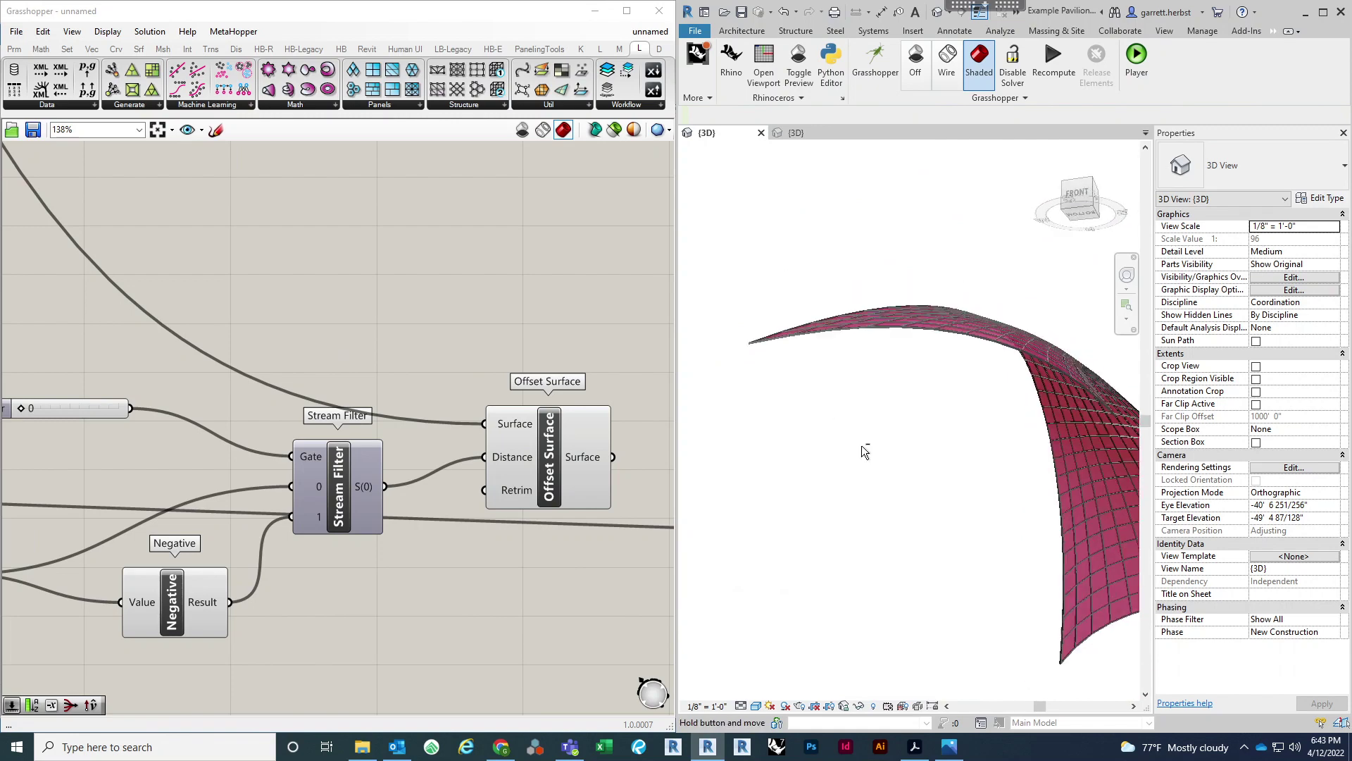
Step: Add a Multiplication component below Division and connect the Division result to its input A
{"action": "scroll", "coordinate": [441, 477], "scroll_direction": "down", "scroll_amount": 4}
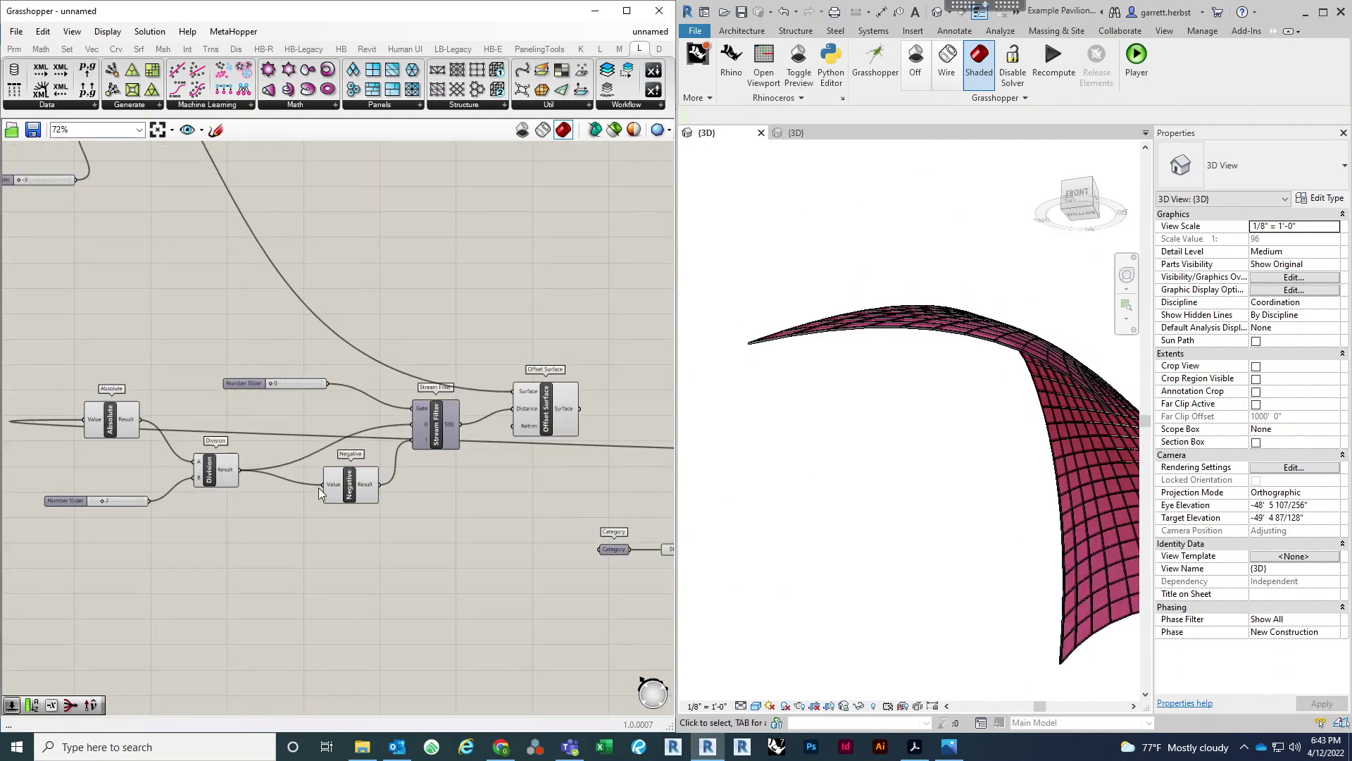
{"action": "double_click", "coordinate": [421, 576]}
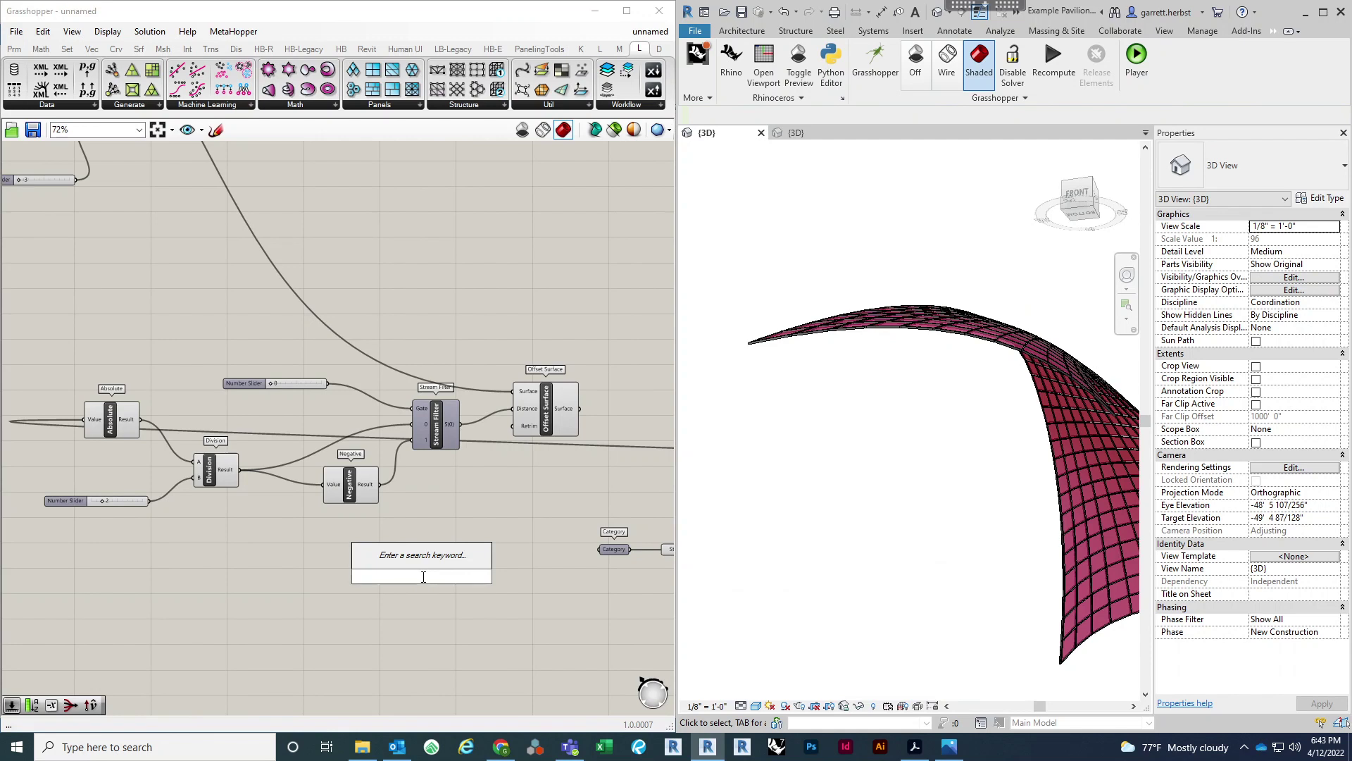
{"action": "type", "text": "*"}
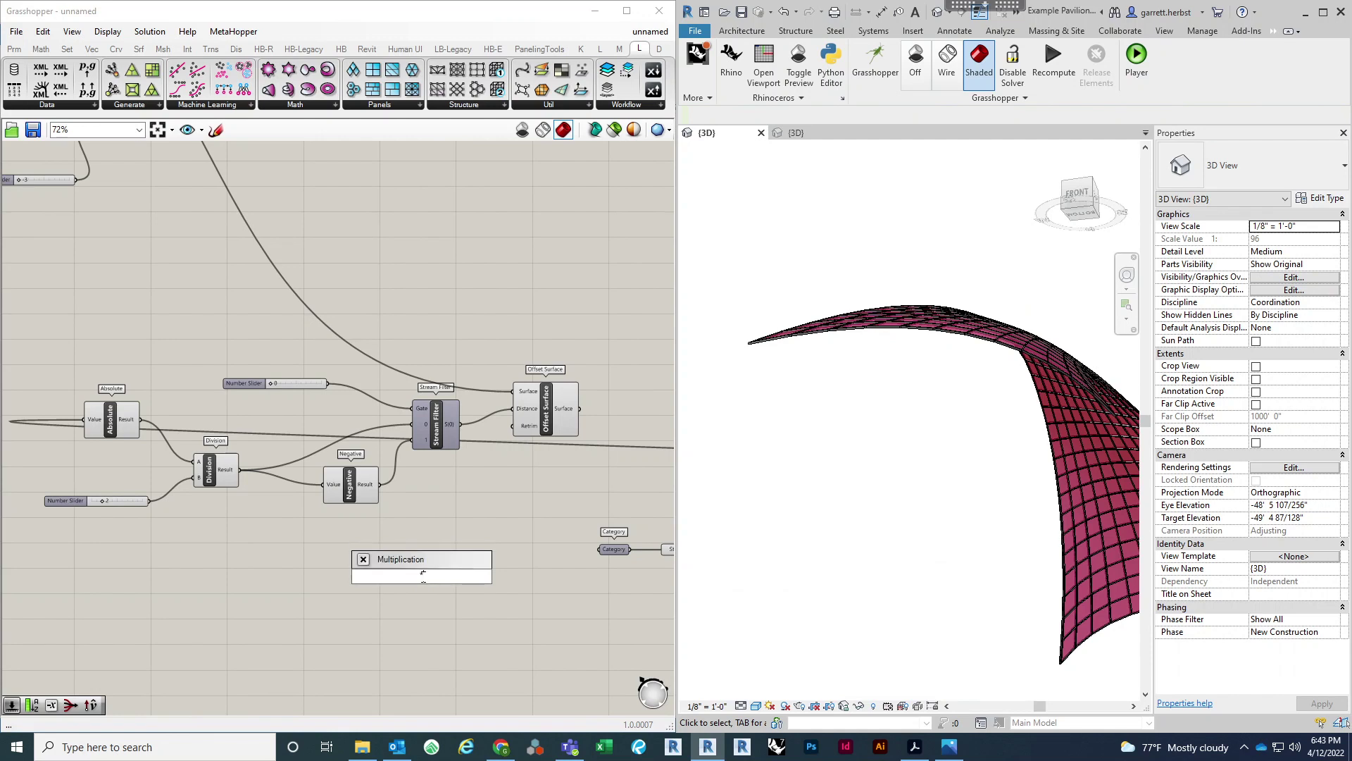
{"action": "key", "text": "Return"}
{"action": "left_click_drag", "start_coordinate": [423, 573], "coordinate": [290, 528]}
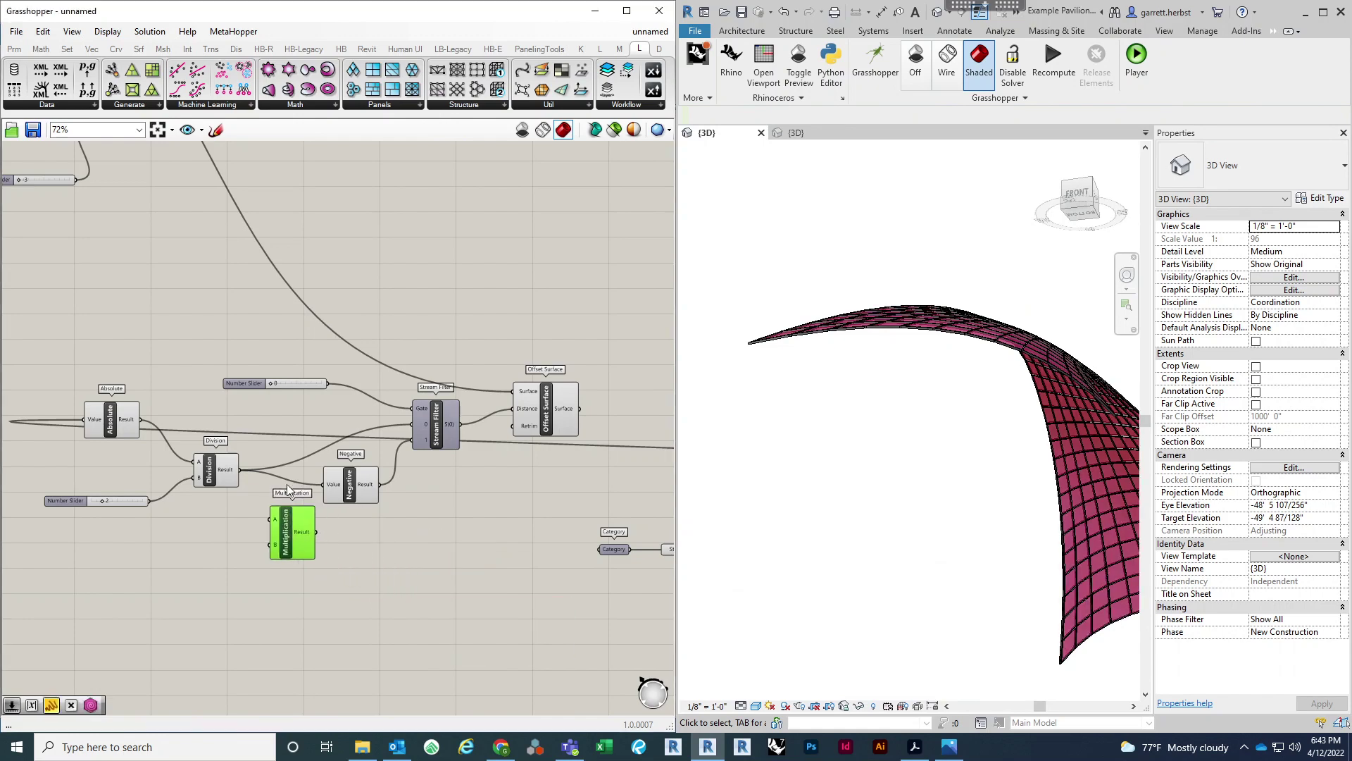
{"action": "scroll", "coordinate": [286, 484], "scroll_direction": "up", "scroll_amount": 3}
{"action": "left_click_drag", "start_coordinate": [214, 466], "coordinate": [274, 556]}
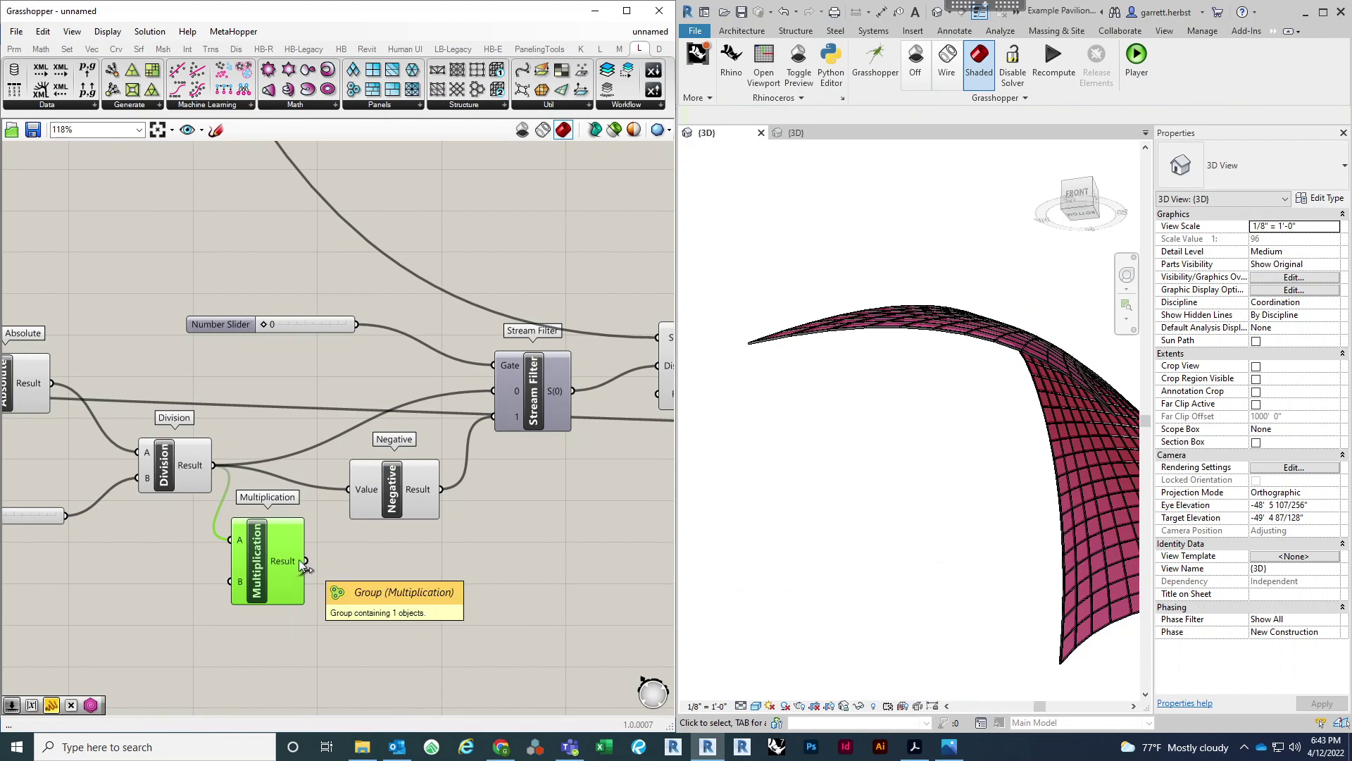
Step: Insert Multiplication between Absolute and Division, feeding the Absolute result into its input A and its result into input A of Division
{"action": "right_click_drag", "start_coordinate": [432, 476], "coordinate": [707, 524]}
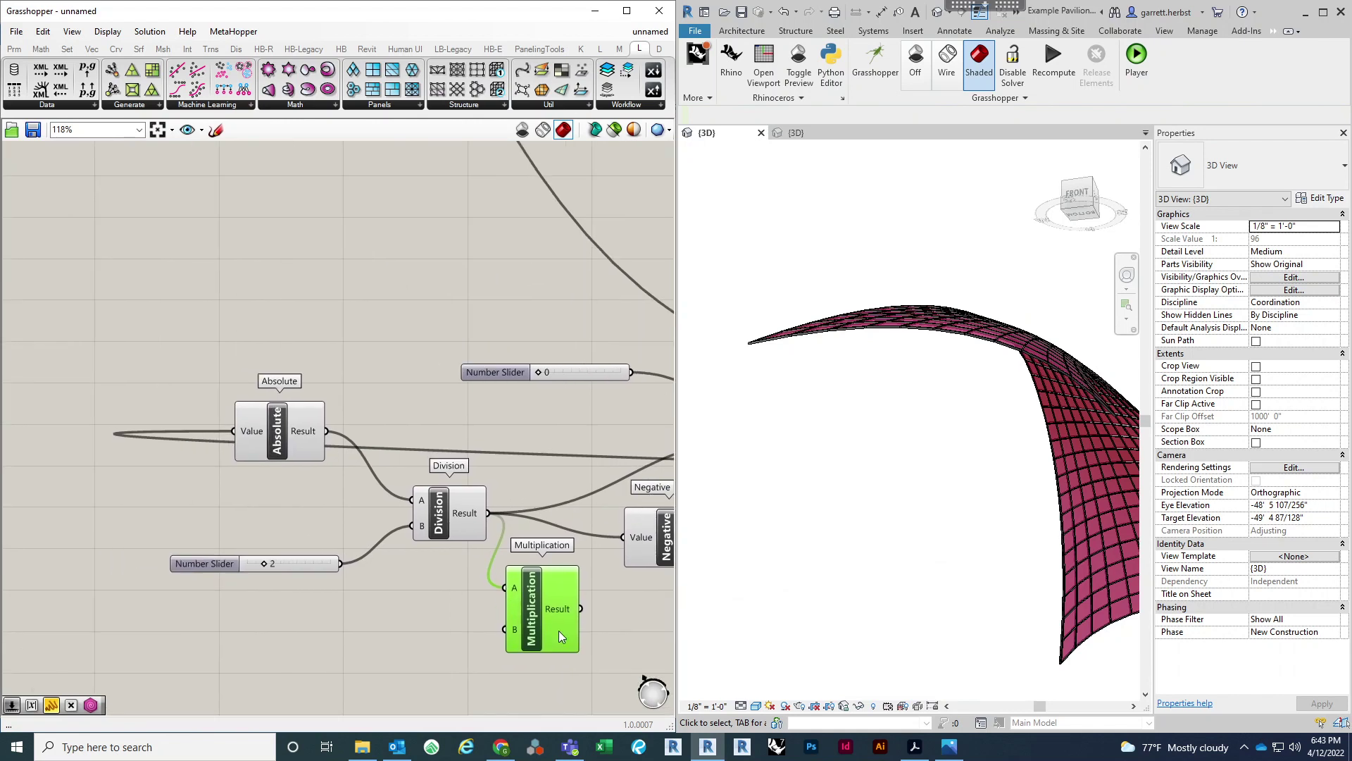
{"action": "left_click_drag", "start_coordinate": [522, 597], "coordinate": [421, 505]}
{"action": "left_click", "coordinate": [467, 563]}
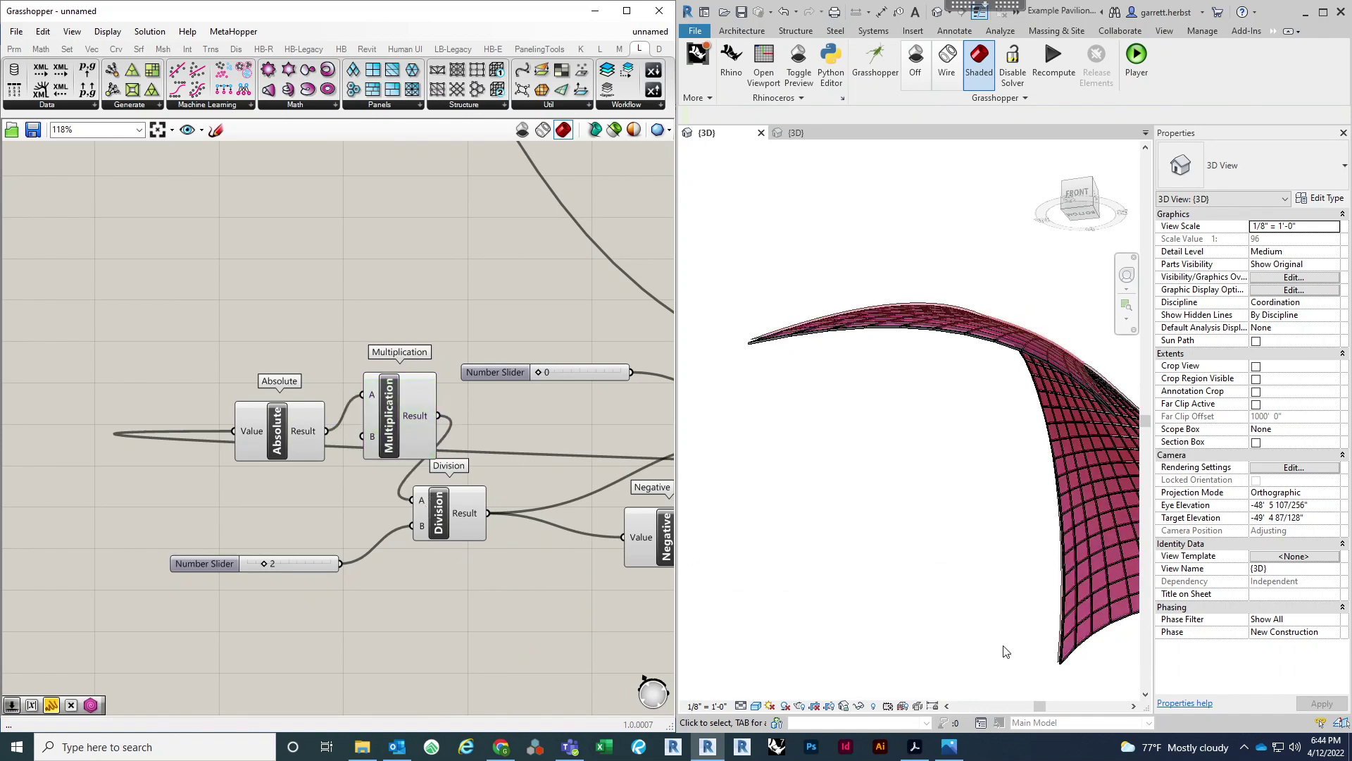
{"action": "middle_click_drag", "start_coordinate": [1007, 626], "coordinate": [910, 425], "text": "shift"}
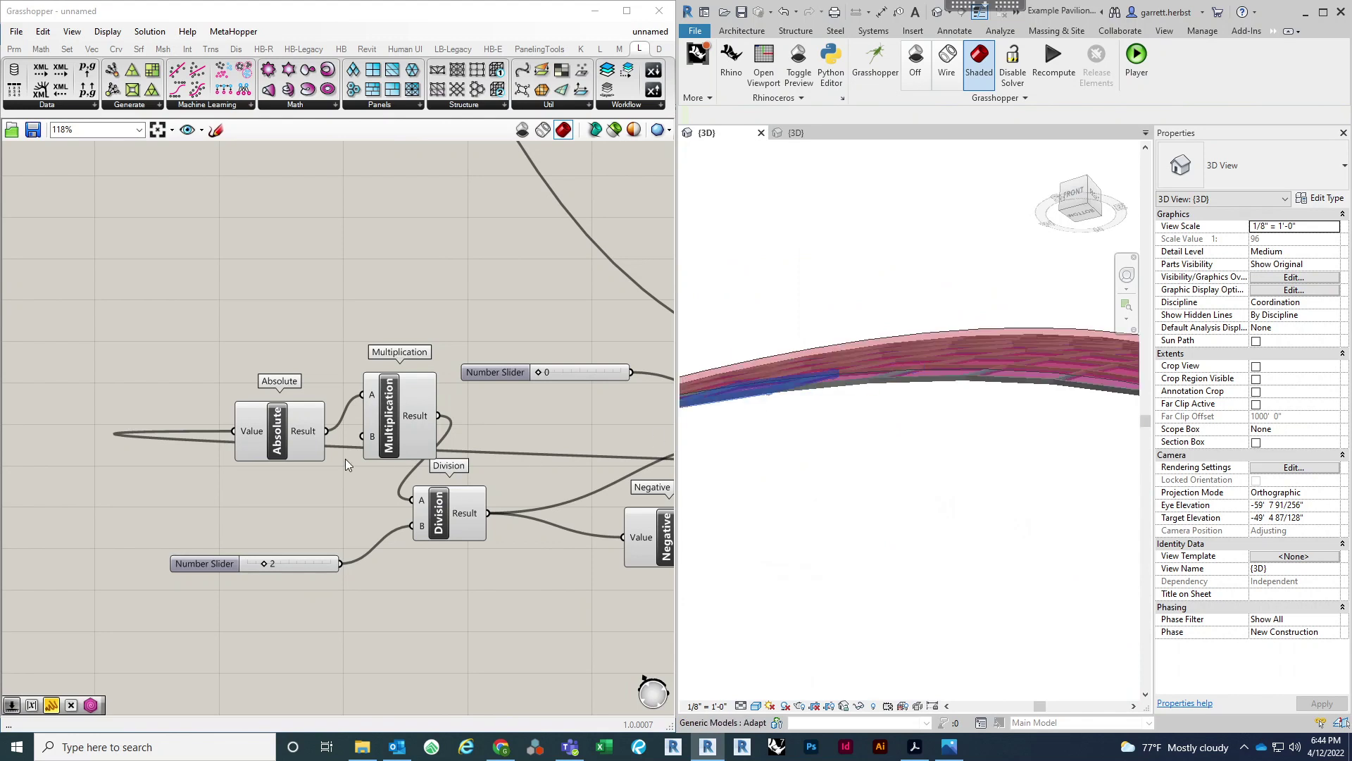
Step: Add a number slider with the value 10, connect it to input B of Multiplication, and move Absolute farther from Multiplication
{"action": "double_click", "coordinate": [186, 501]}
{"action": "type", "text": "10"}
{"action": "key", "text": "Return"}
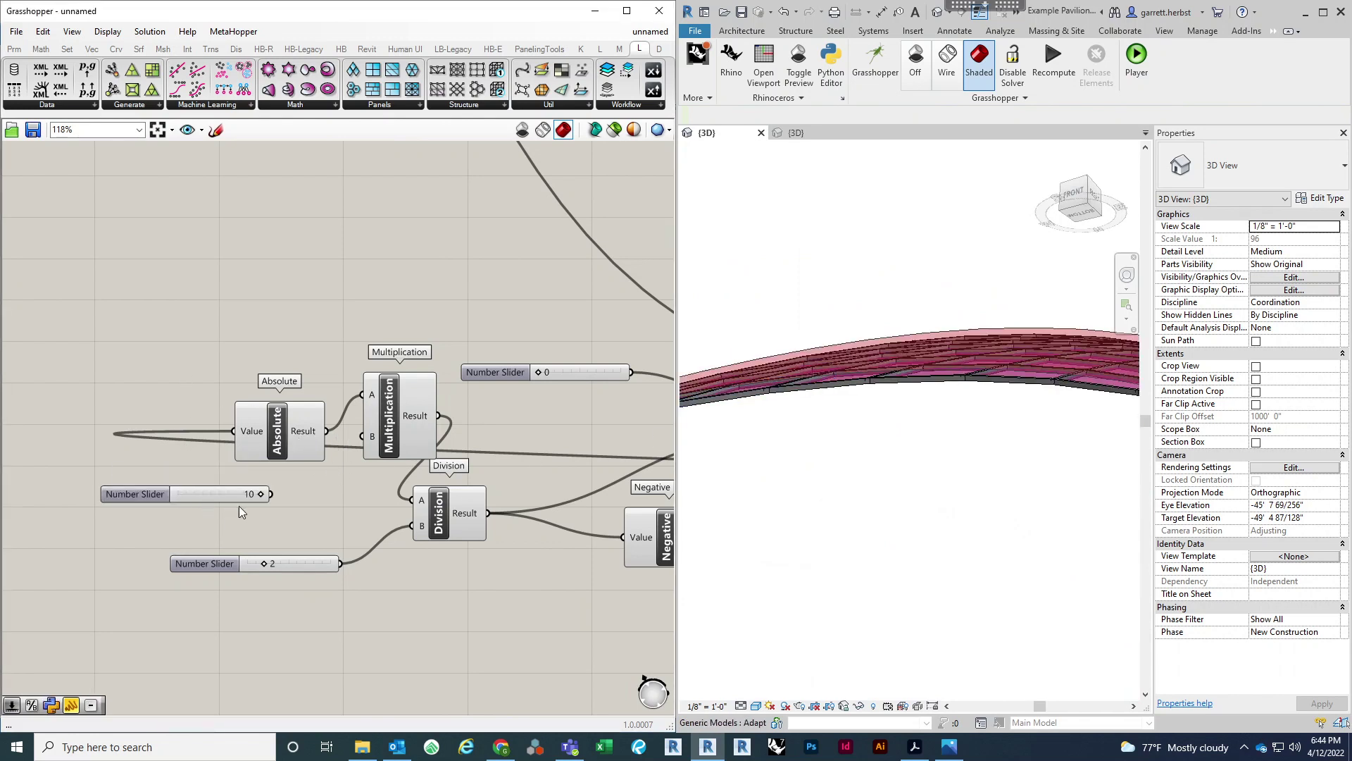
{"action": "left_click_drag", "start_coordinate": [272, 494], "coordinate": [363, 436]}
{"action": "left_click_drag", "start_coordinate": [286, 451], "coordinate": [200, 401]}
{"action": "middle_click_drag", "start_coordinate": [934, 475], "coordinate": [696, 615], "text": "shift"}
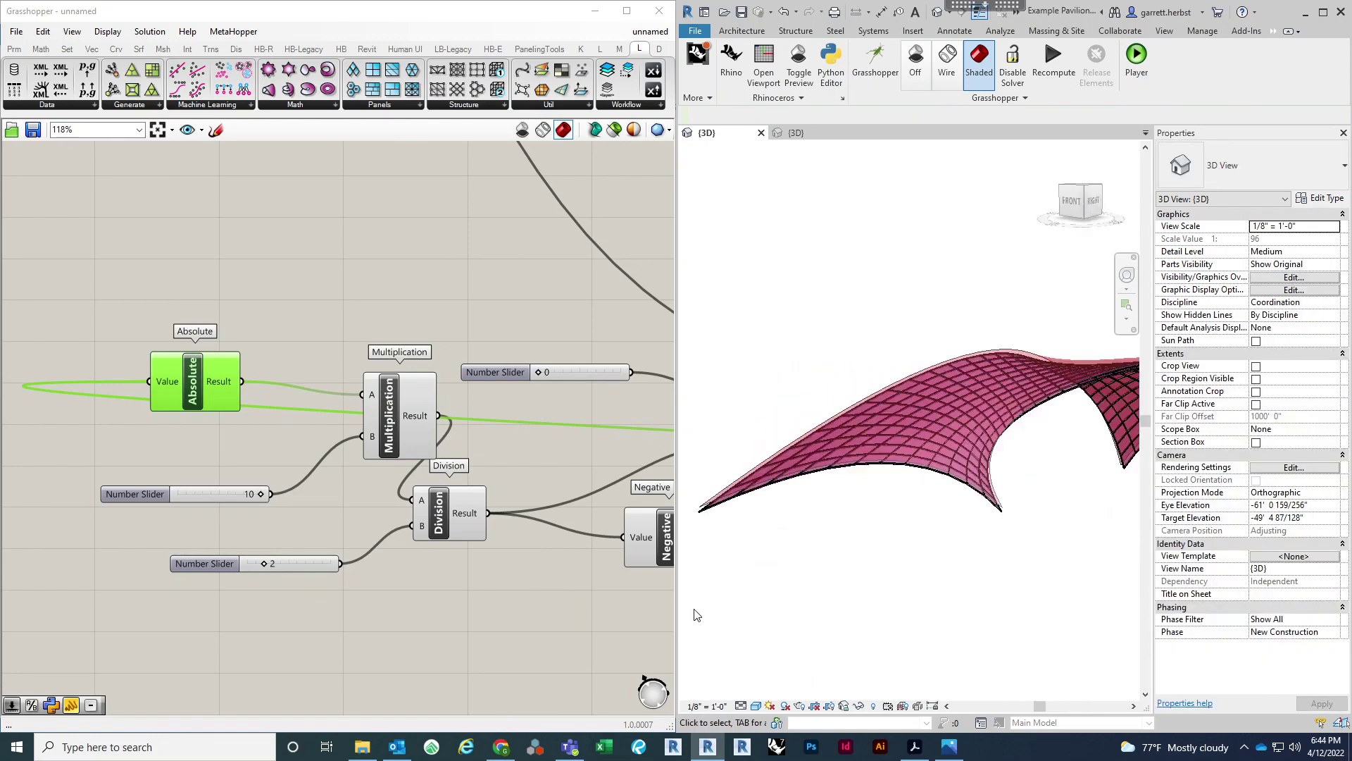
Step: Move Division closer to Negative to clear the wires around Multiplication
{"action": "right_click", "coordinate": [370, 510]}
{"action": "left_click_drag", "start_coordinate": [461, 508], "coordinate": [461, 504]}
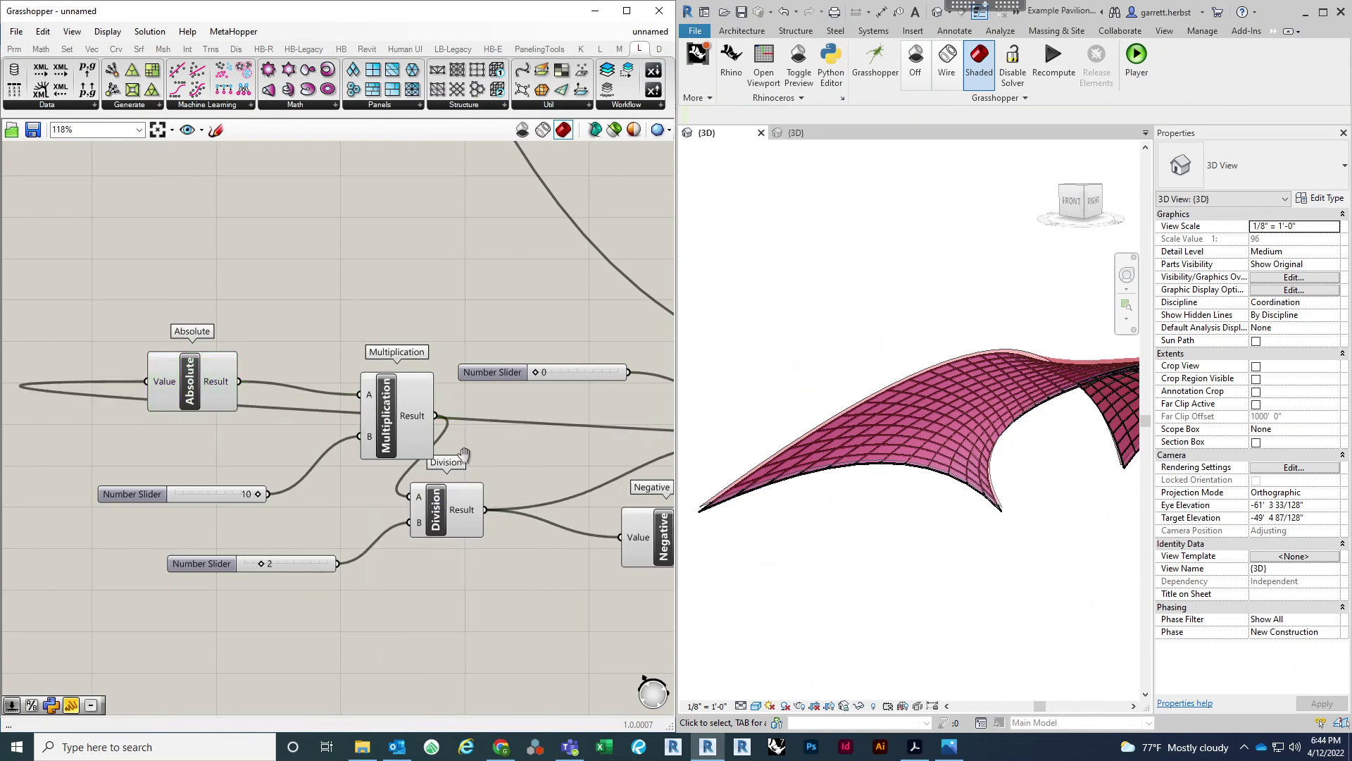
{"action": "right_click_drag", "start_coordinate": [462, 504], "coordinate": [336, 496]}
{"action": "left_click", "coordinate": [340, 501]}
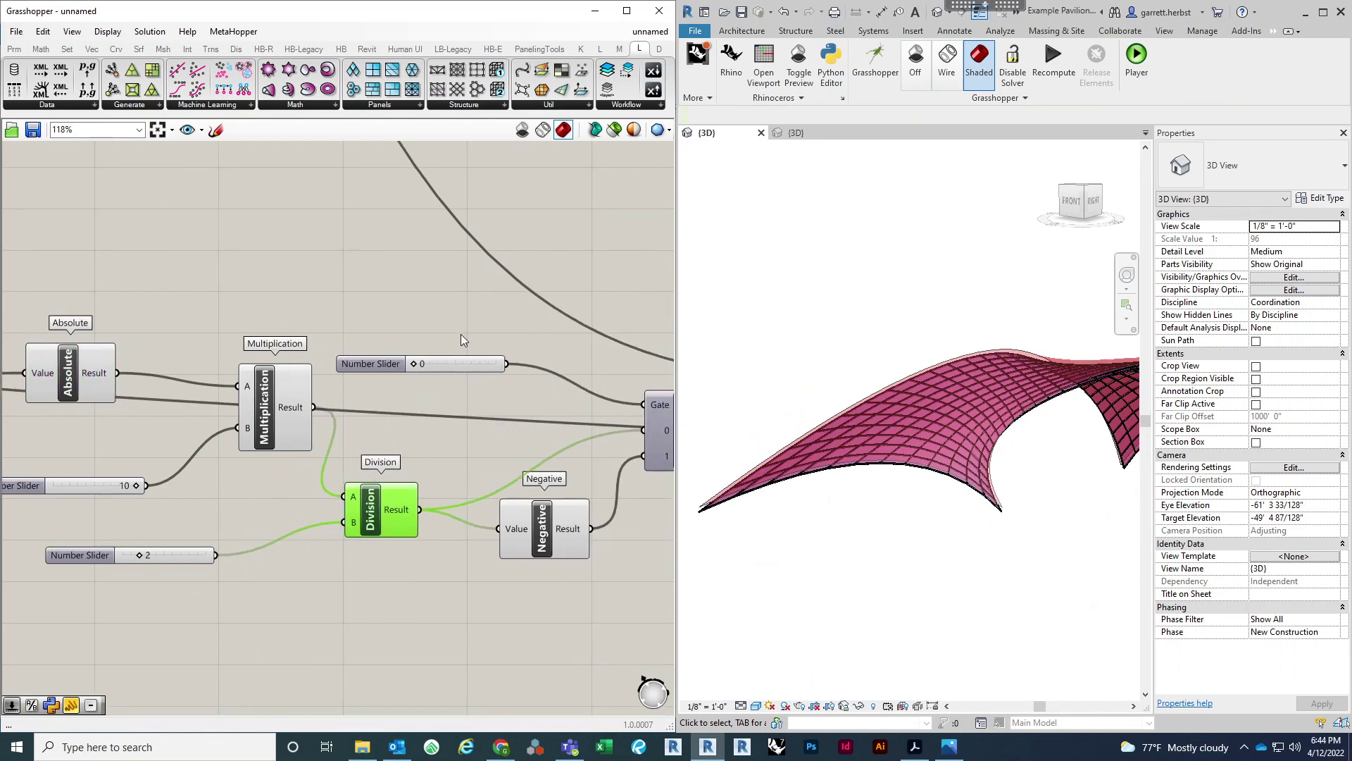
Step: Set the Stream Filter's gate slider to 1 and check the offset surface's side in the 3D view
{"action": "right_click_drag", "start_coordinate": [460, 369], "coordinate": [312, 362]}
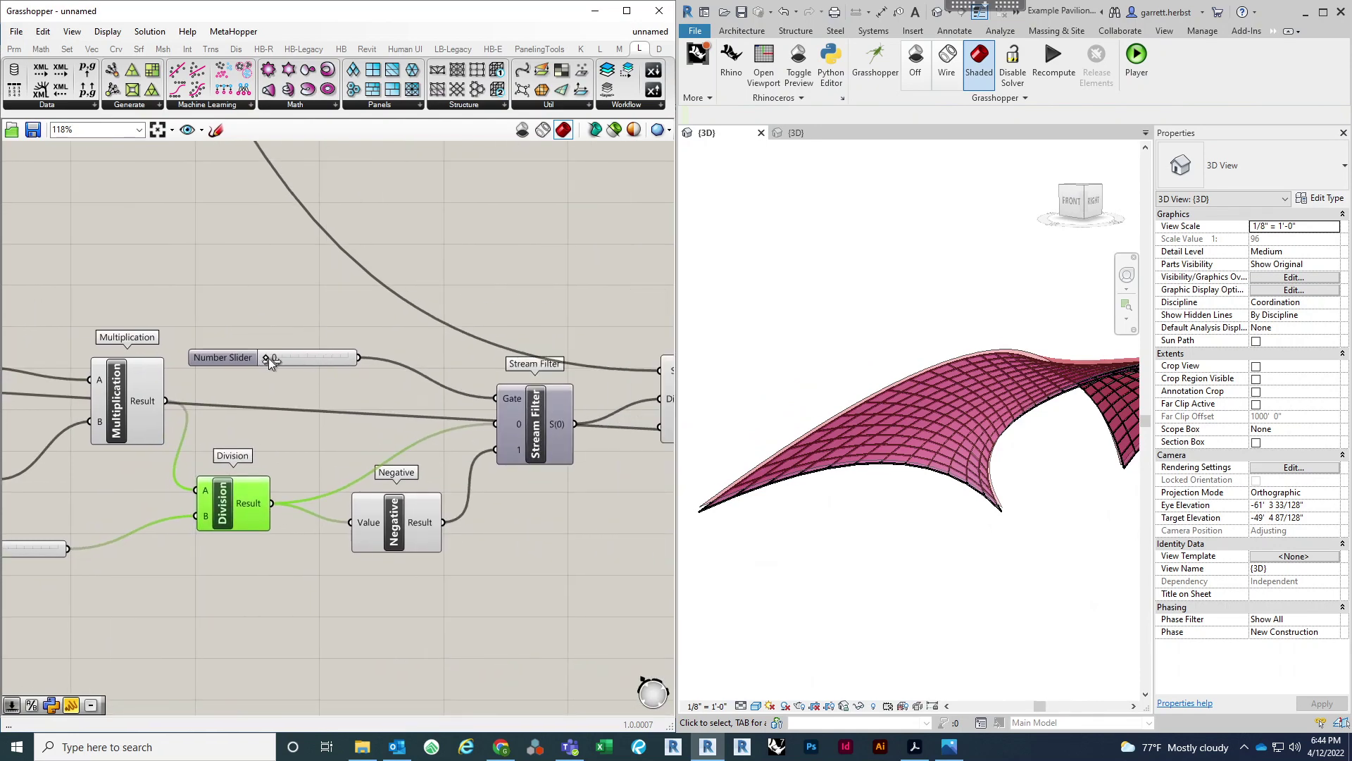
{"action": "left_click_drag", "start_coordinate": [268, 358], "coordinate": [365, 364]}
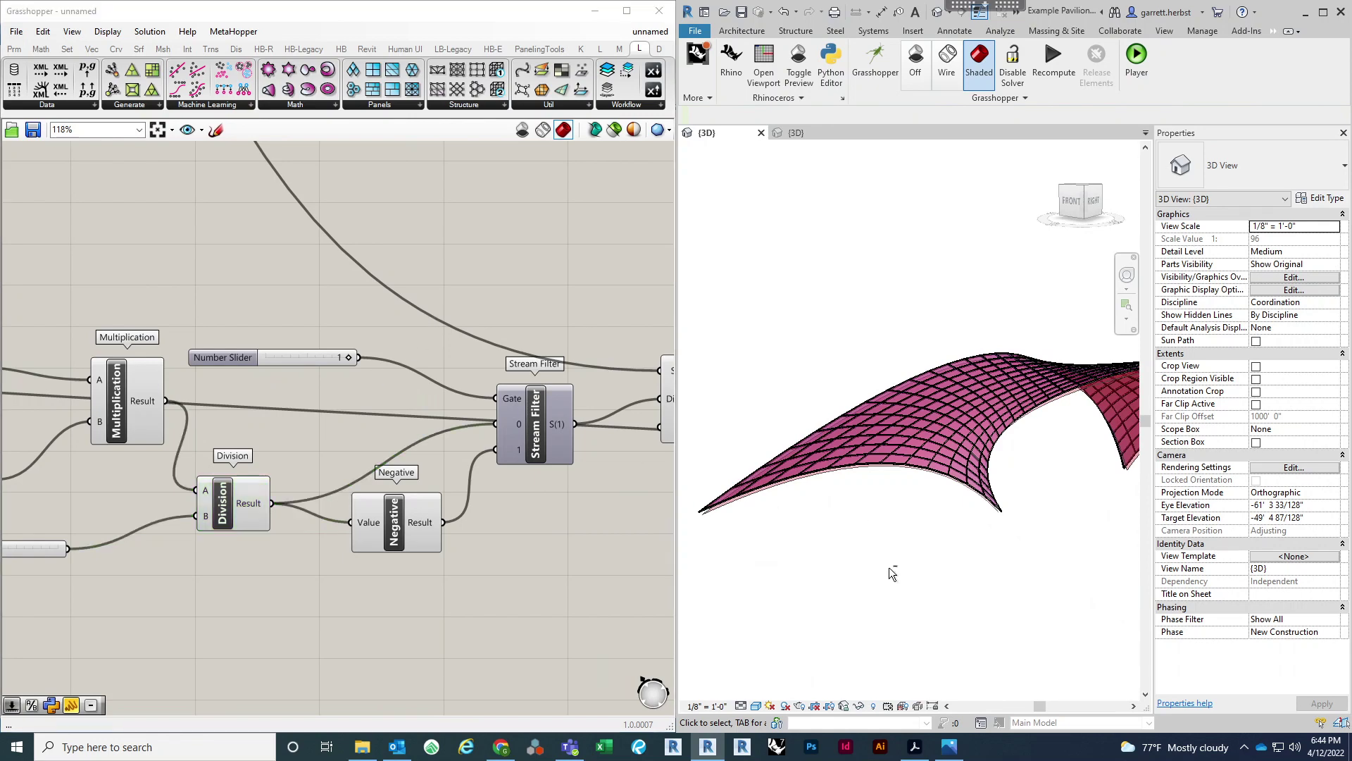
{"action": "middle_click_drag", "start_coordinate": [894, 568], "coordinate": [704, 446], "text": "shift"}
{"action": "middle_click_drag", "start_coordinate": [795, 501], "coordinate": [775, 564], "text": "shift"}
{"action": "scroll", "coordinate": [445, 489], "scroll_direction": "down", "scroll_amount": 2}
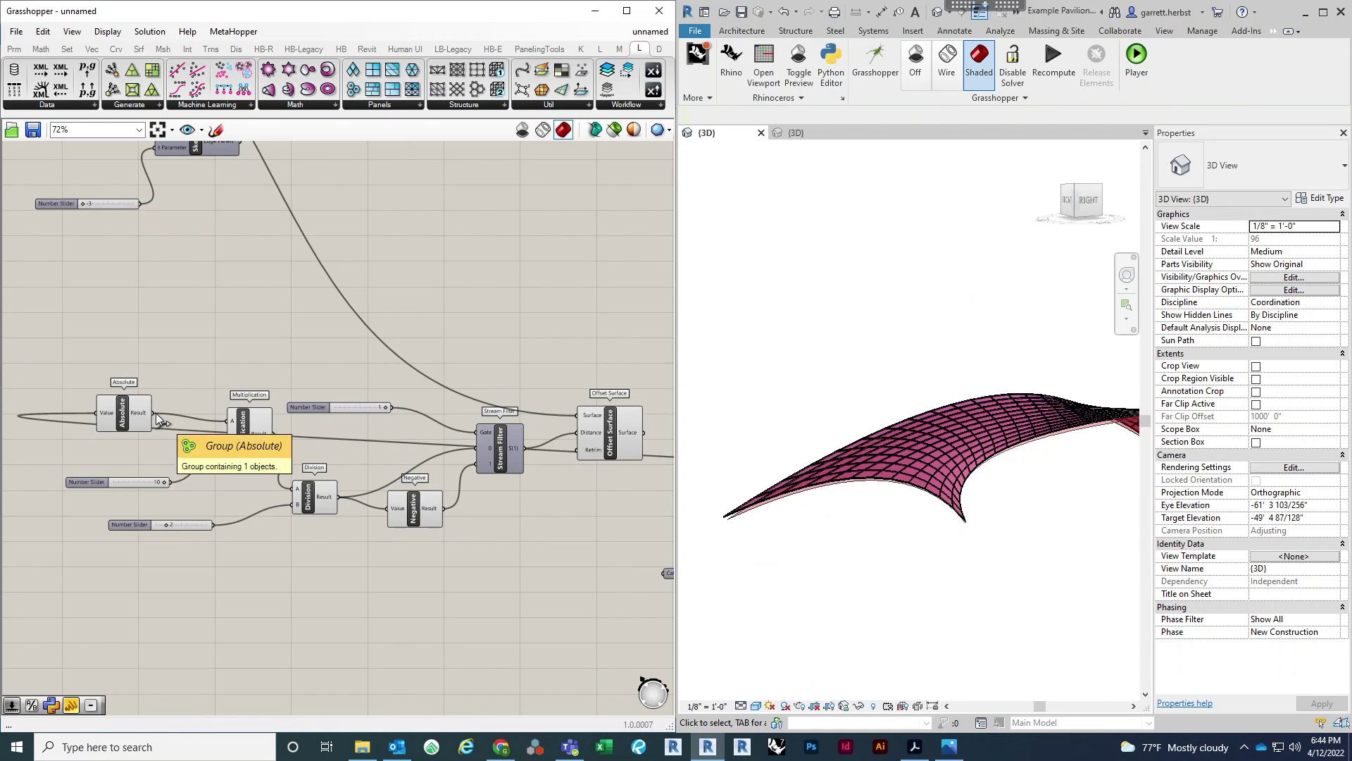
Step: Connect the Absolute result directly to Division's input A, deleting Multiplication and its 10 slider and moving Absolute closer to Division
{"action": "left_click_drag", "start_coordinate": [153, 413], "coordinate": [295, 490]}
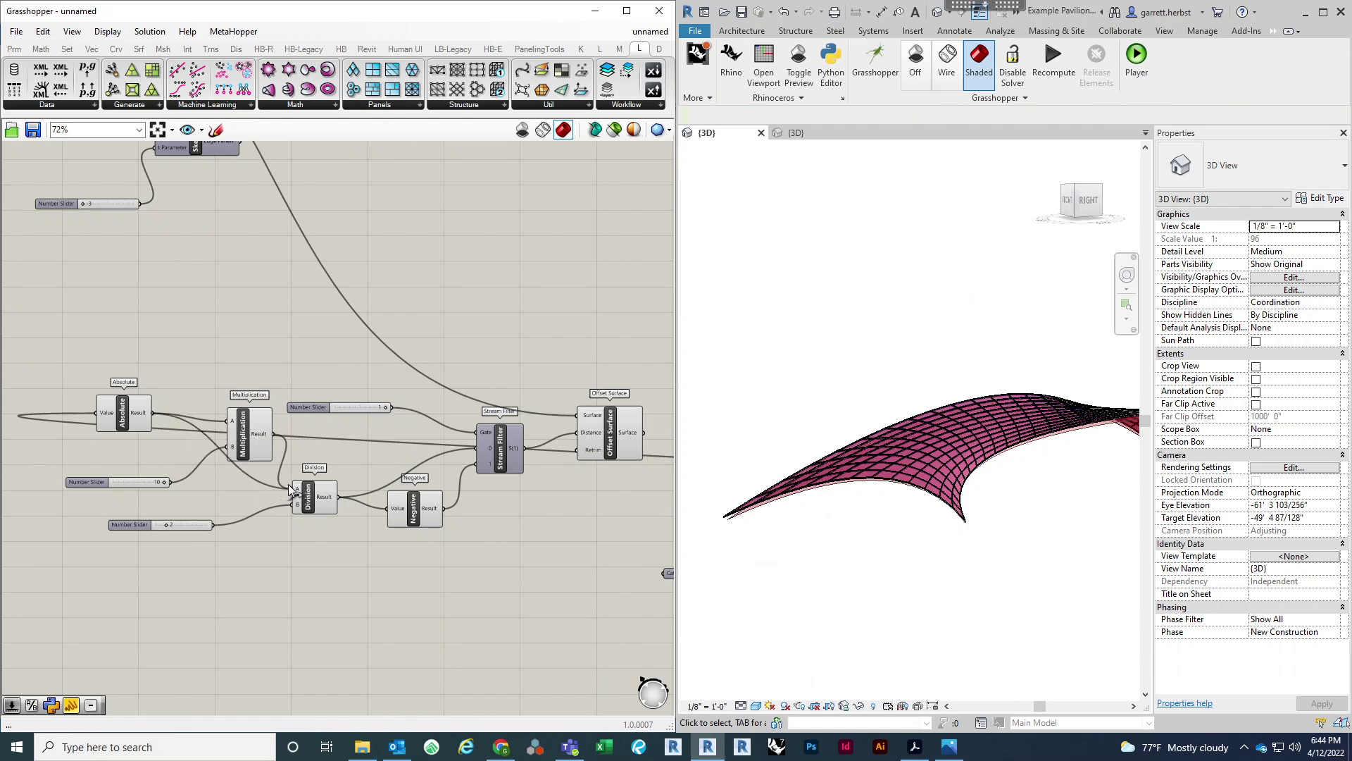
{"action": "left_click", "coordinate": [259, 425]}
{"action": "key", "text": "Delete"}
{"action": "left_click", "coordinate": [138, 486]}
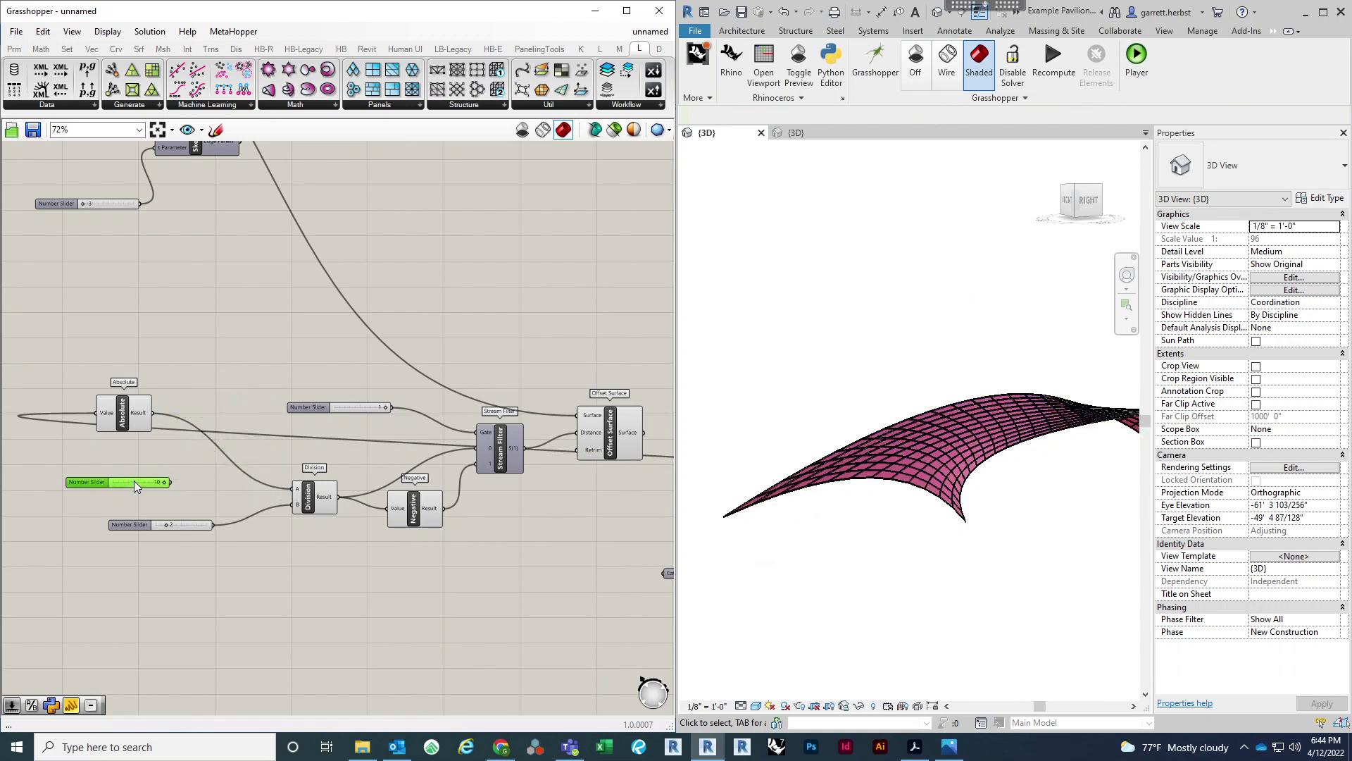
{"action": "key", "text": "Delete"}
{"action": "left_click_drag", "start_coordinate": [122, 405], "coordinate": [211, 458]}
{"action": "left_click", "coordinate": [522, 547]}
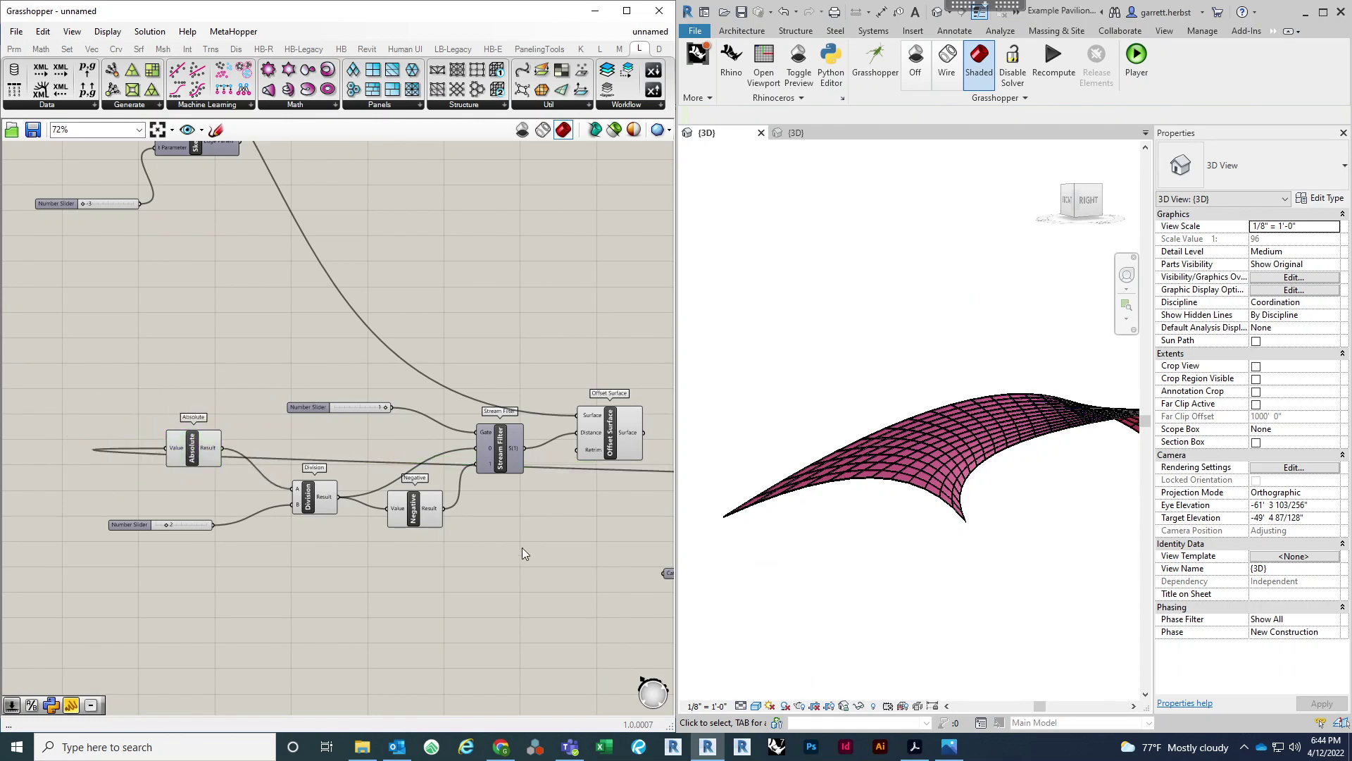
Step: Move the Category, Element Type Picker and Inspect Element components together farther away from Offset Surface
{"action": "right_click_drag", "start_coordinate": [551, 478], "coordinate": [379, 476]}
{"action": "scroll", "coordinate": [380, 474], "scroll_direction": "down", "scroll_amount": 3}
{"action": "right_click_drag", "start_coordinate": [553, 483], "coordinate": [428, 442]}
{"action": "scroll", "coordinate": [428, 442], "scroll_direction": "up", "scroll_amount": 3}
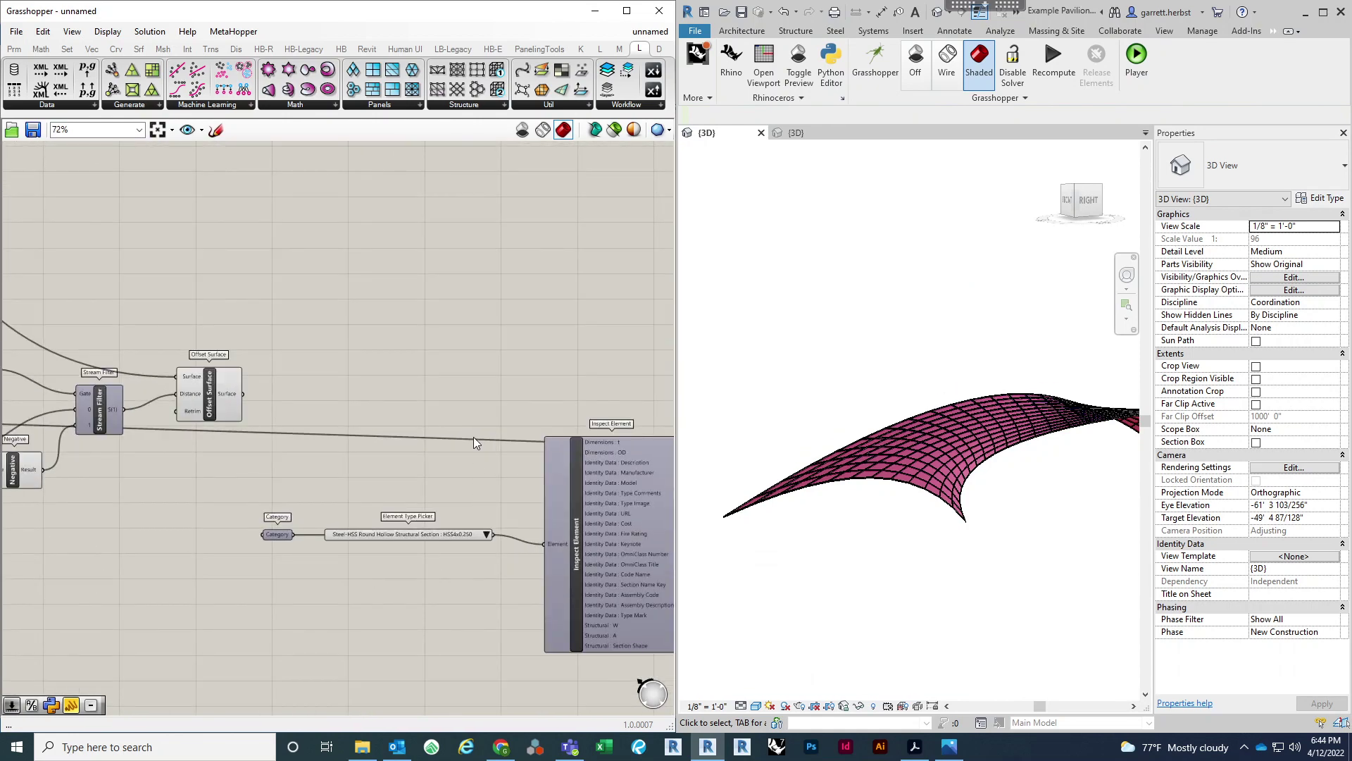
{"action": "scroll", "coordinate": [474, 436], "scroll_direction": "down", "scroll_amount": 3}
{"action": "left_click_drag", "start_coordinate": [559, 602], "coordinate": [342, 459]}
{"action": "left_click_drag", "start_coordinate": [567, 517], "coordinate": [653, 564]}
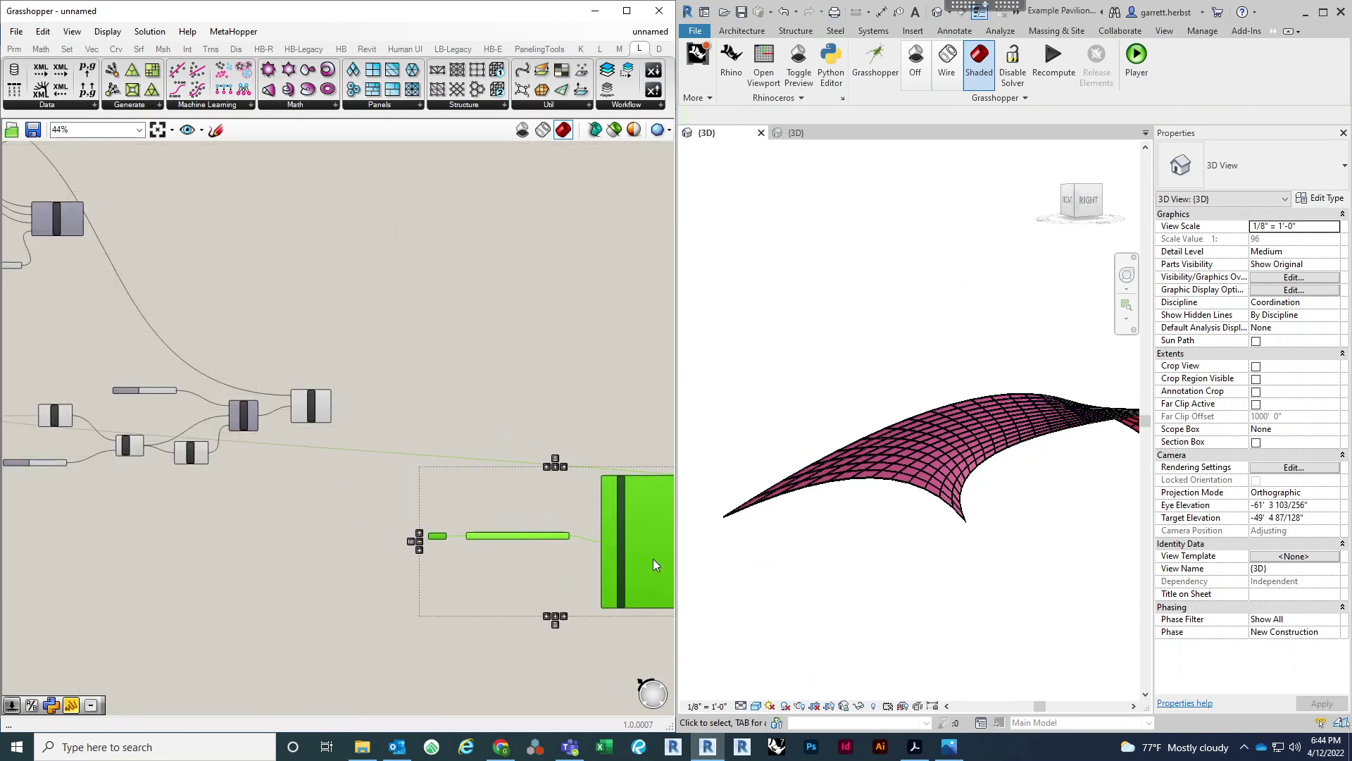
{"action": "left_click", "coordinate": [545, 519]}
Step: Move Inspect Element farther from Offset Surface and shift Category and Element Type Picker after it
{"action": "scroll", "coordinate": [520, 556], "scroll_direction": "up", "scroll_amount": 4}
{"action": "left_click_drag", "start_coordinate": [513, 560], "coordinate": [288, 472]}
{"action": "scroll", "coordinate": [289, 471], "scroll_direction": "down", "scroll_amount": 5}
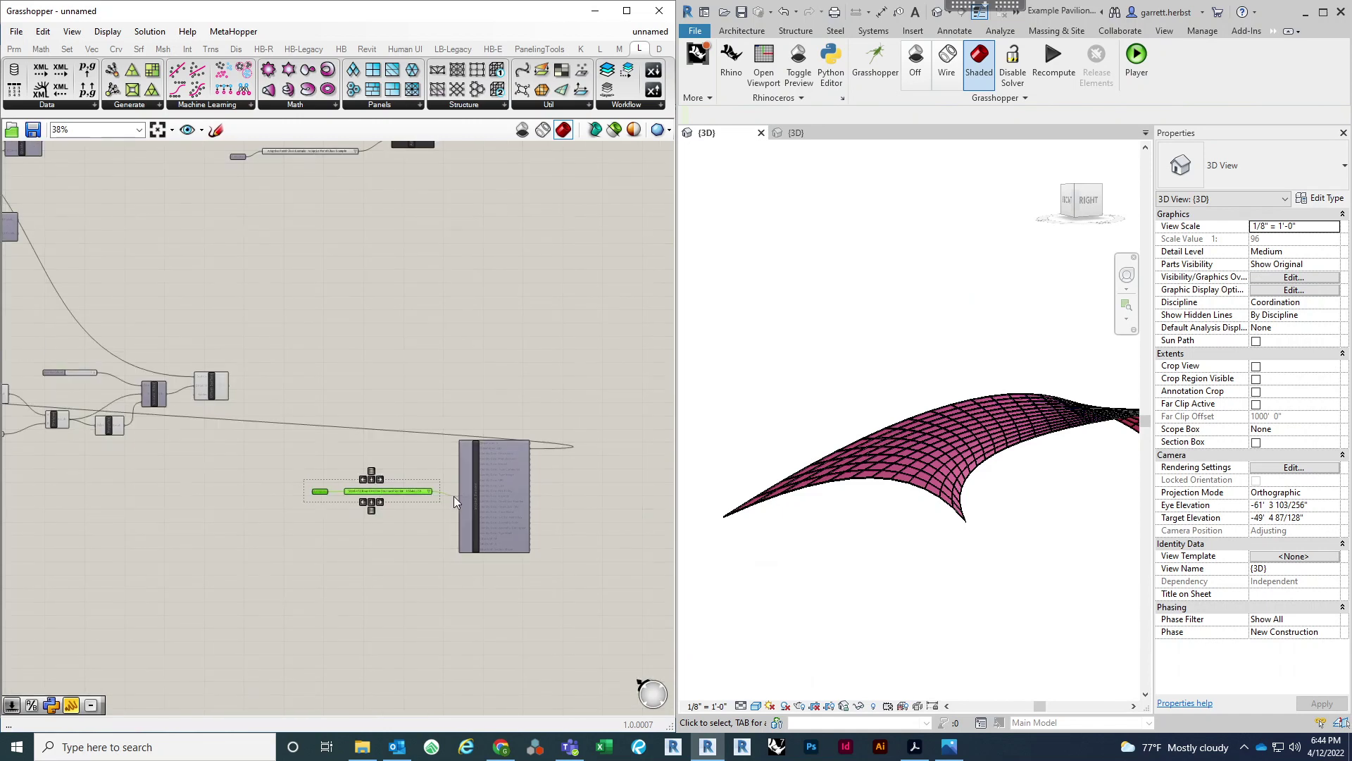
{"action": "left_click_drag", "start_coordinate": [492, 496], "coordinate": [513, 488]}
{"action": "left_click", "coordinate": [337, 493]}
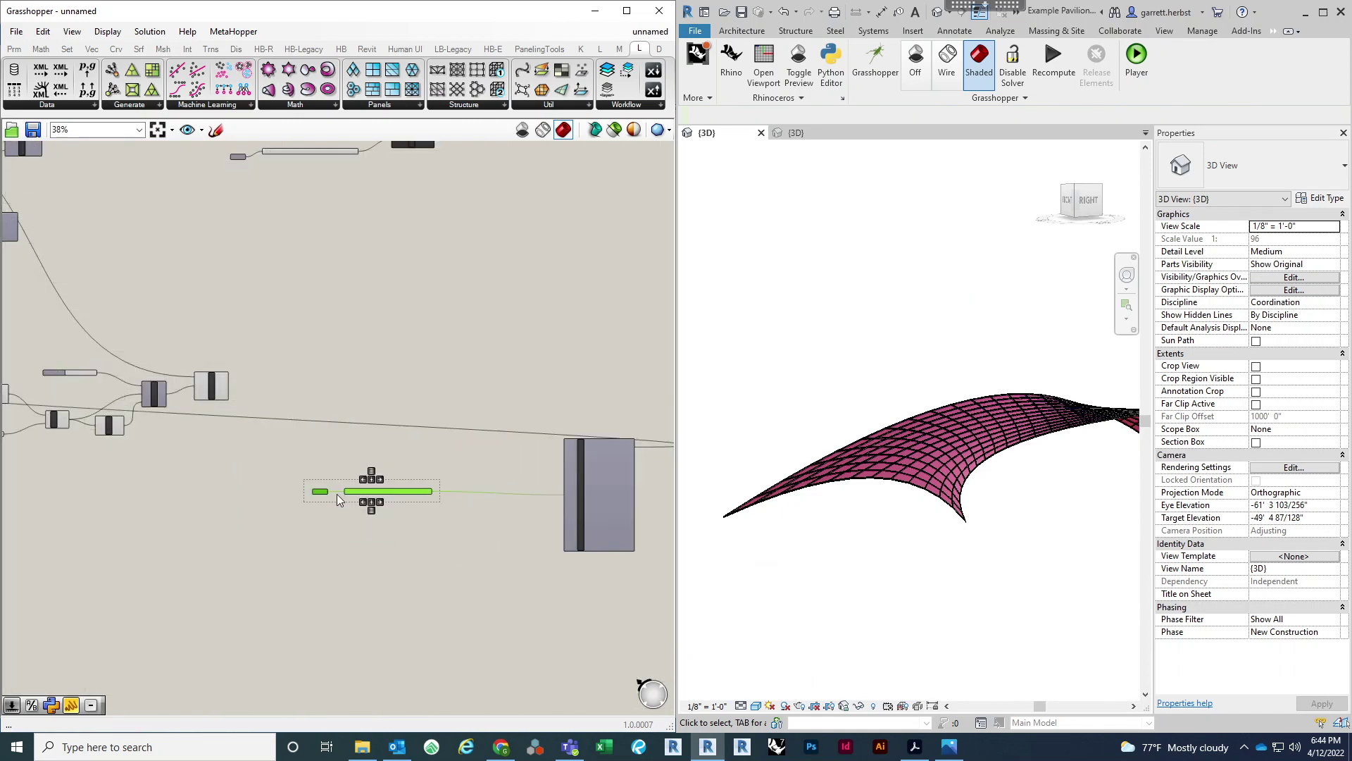
{"action": "left_click_drag", "start_coordinate": [355, 495], "coordinate": [420, 520]}
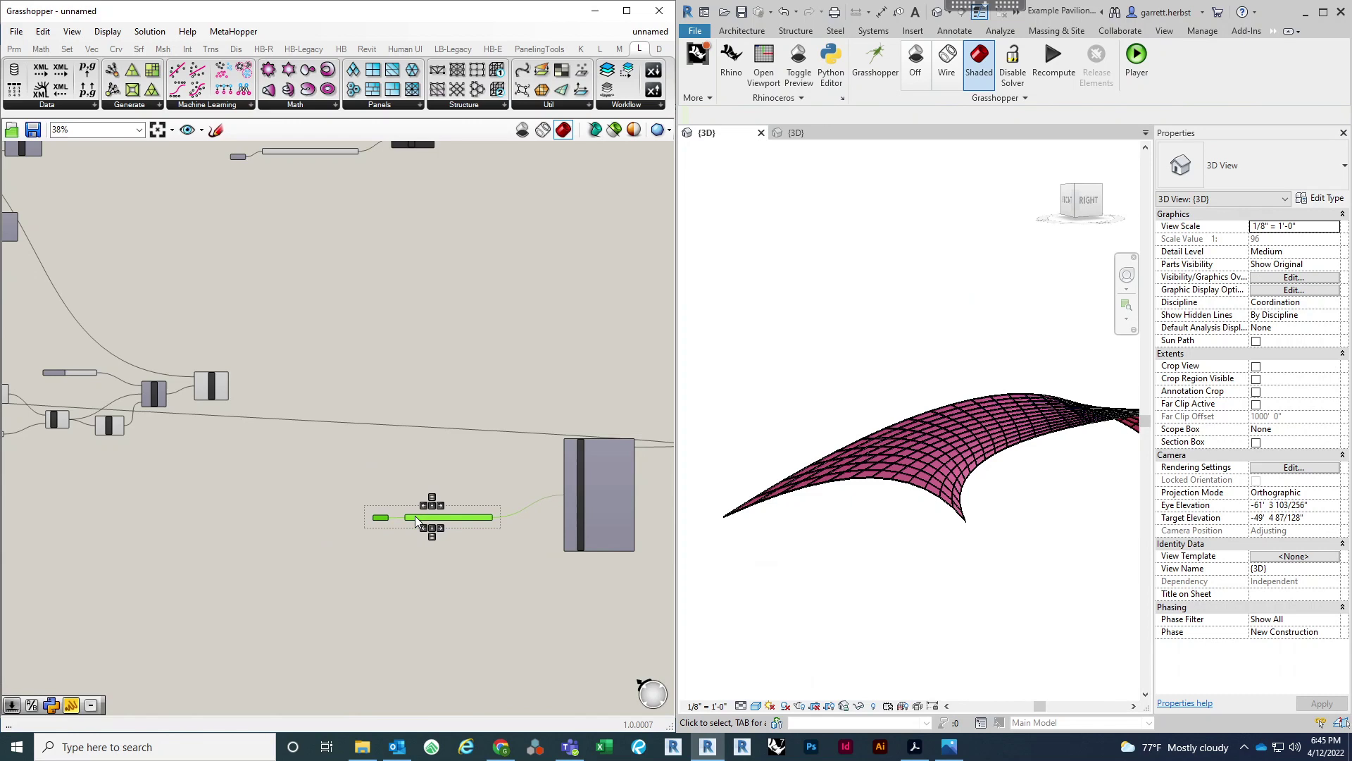
{"action": "left_click", "coordinate": [404, 455]}
Step: Add a Hexagonal Structure component beyond Offset Surface and feed the offset surface into its Surface input
{"action": "key", "text": "alt+Tab"}
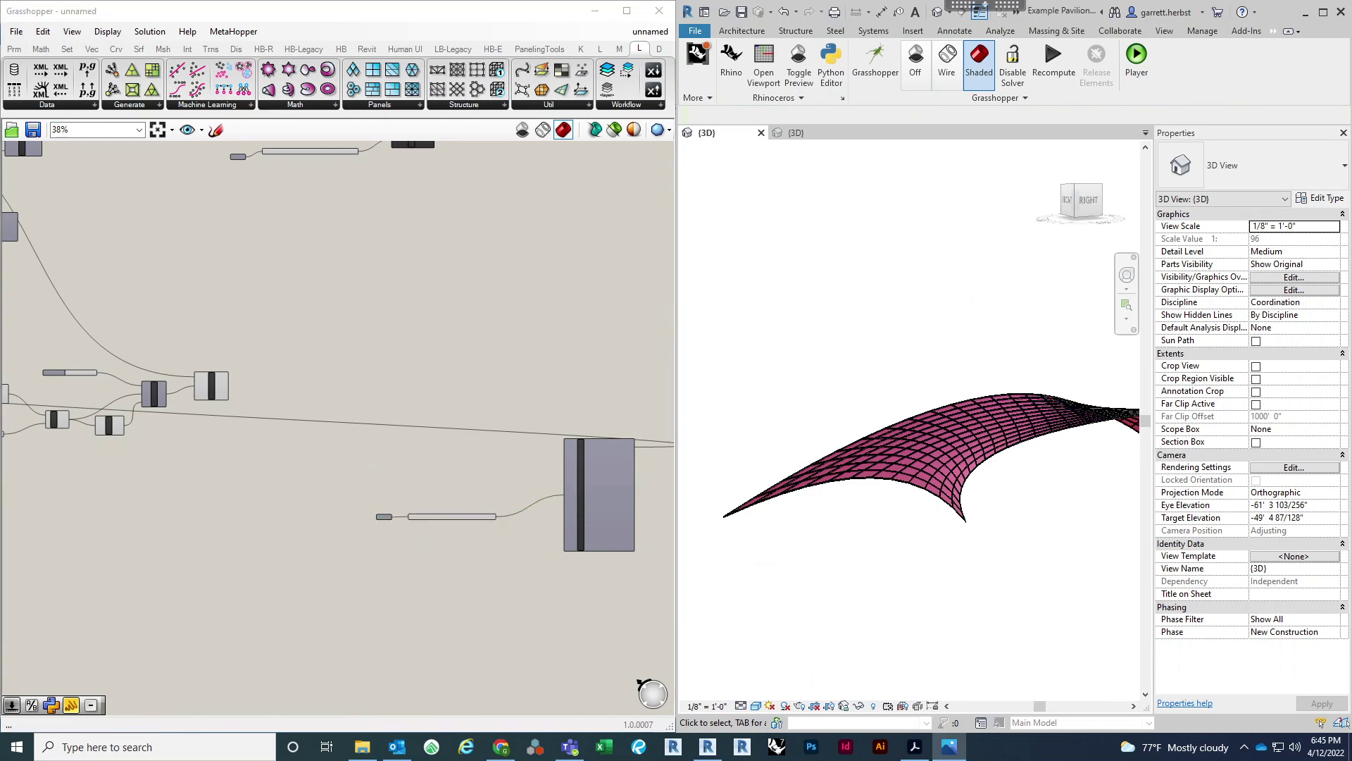
{"action": "scroll", "coordinate": [270, 439], "scroll_direction": "up", "scroll_amount": 3}
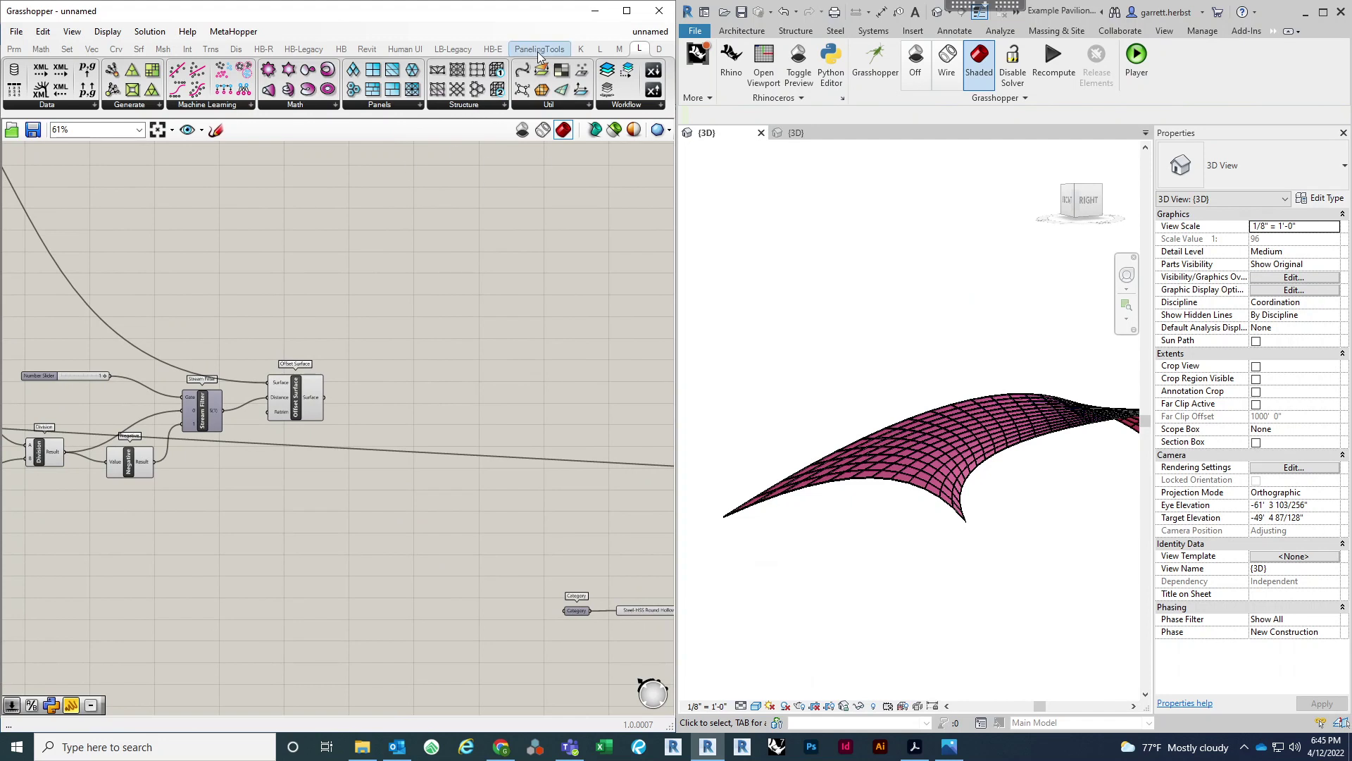
{"action": "left_click", "coordinate": [484, 107]}
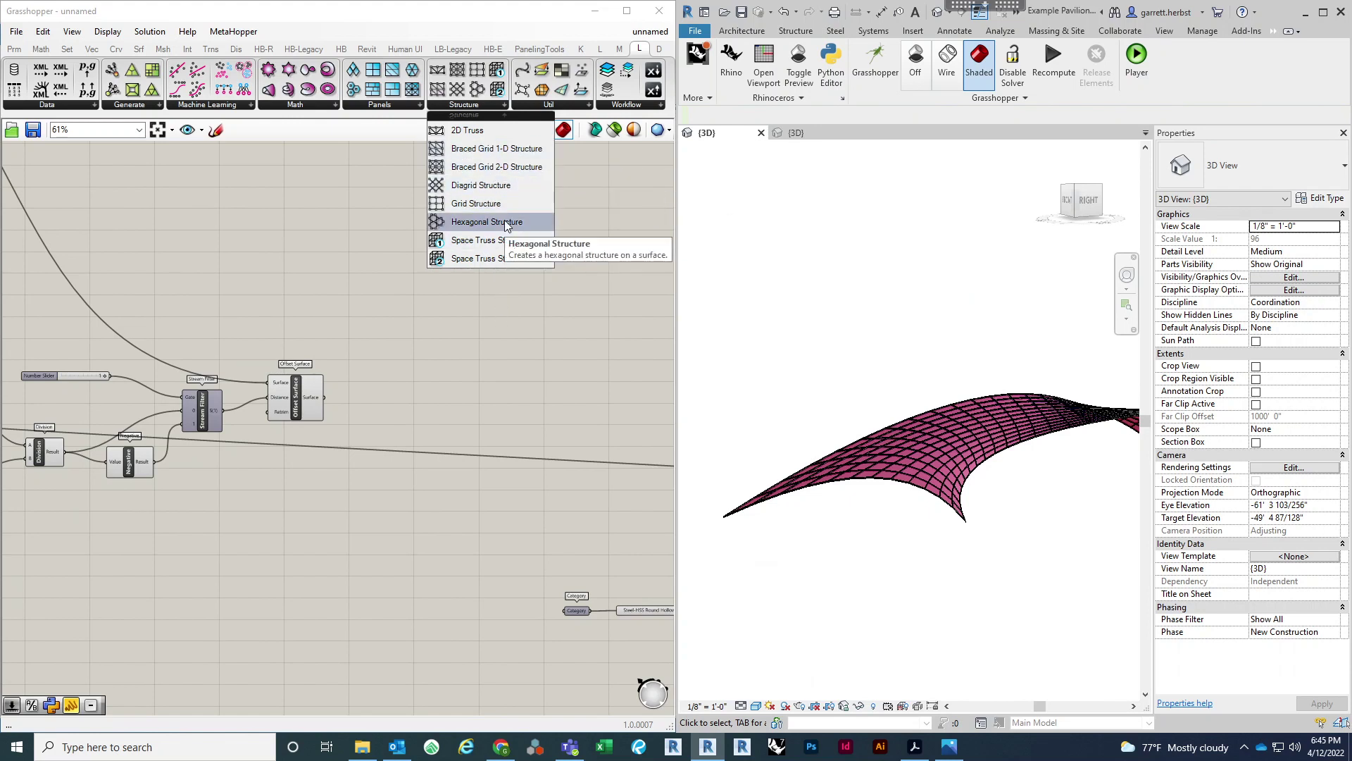
{"action": "left_click_drag", "start_coordinate": [486, 222], "coordinate": [489, 538]}
{"action": "scroll", "coordinate": [446, 479], "scroll_direction": "up", "scroll_amount": 3}
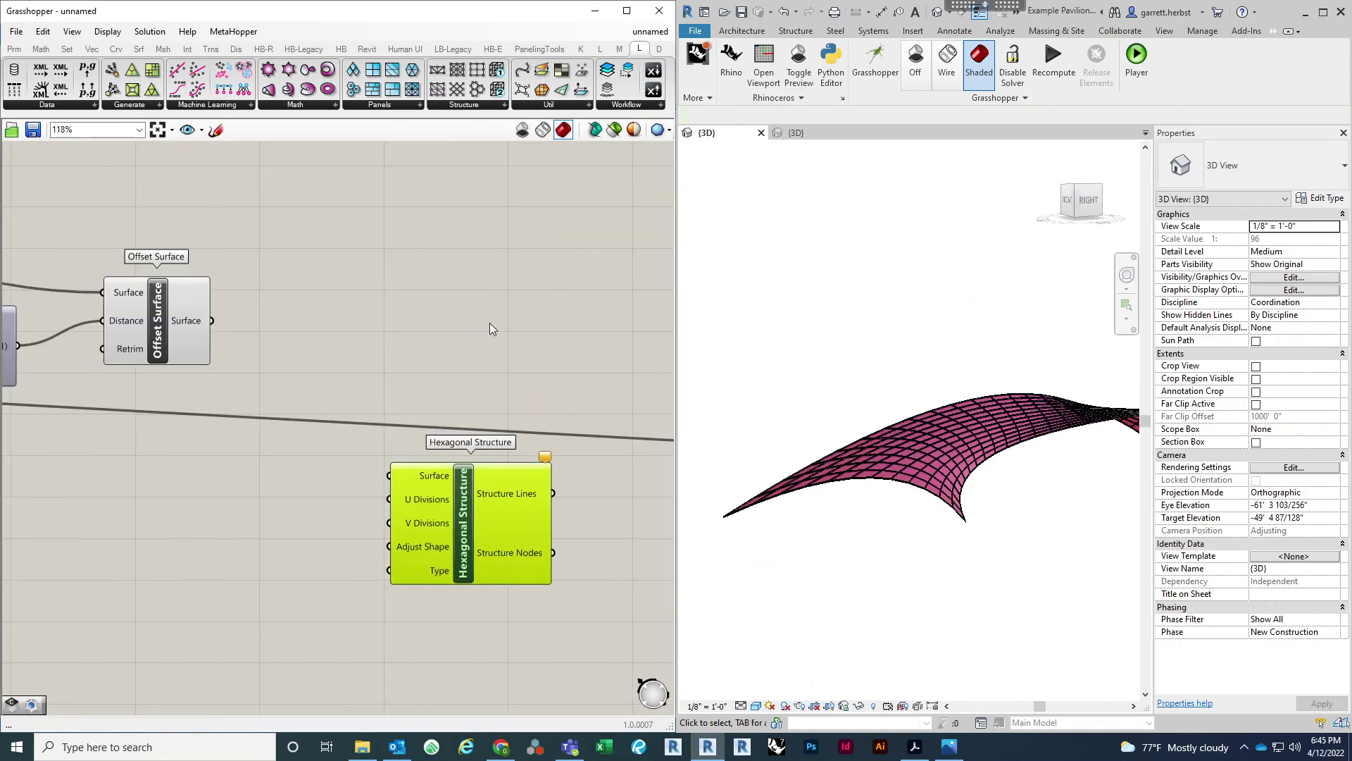
{"action": "scroll", "coordinate": [532, 335], "scroll_direction": "down", "scroll_amount": 2}
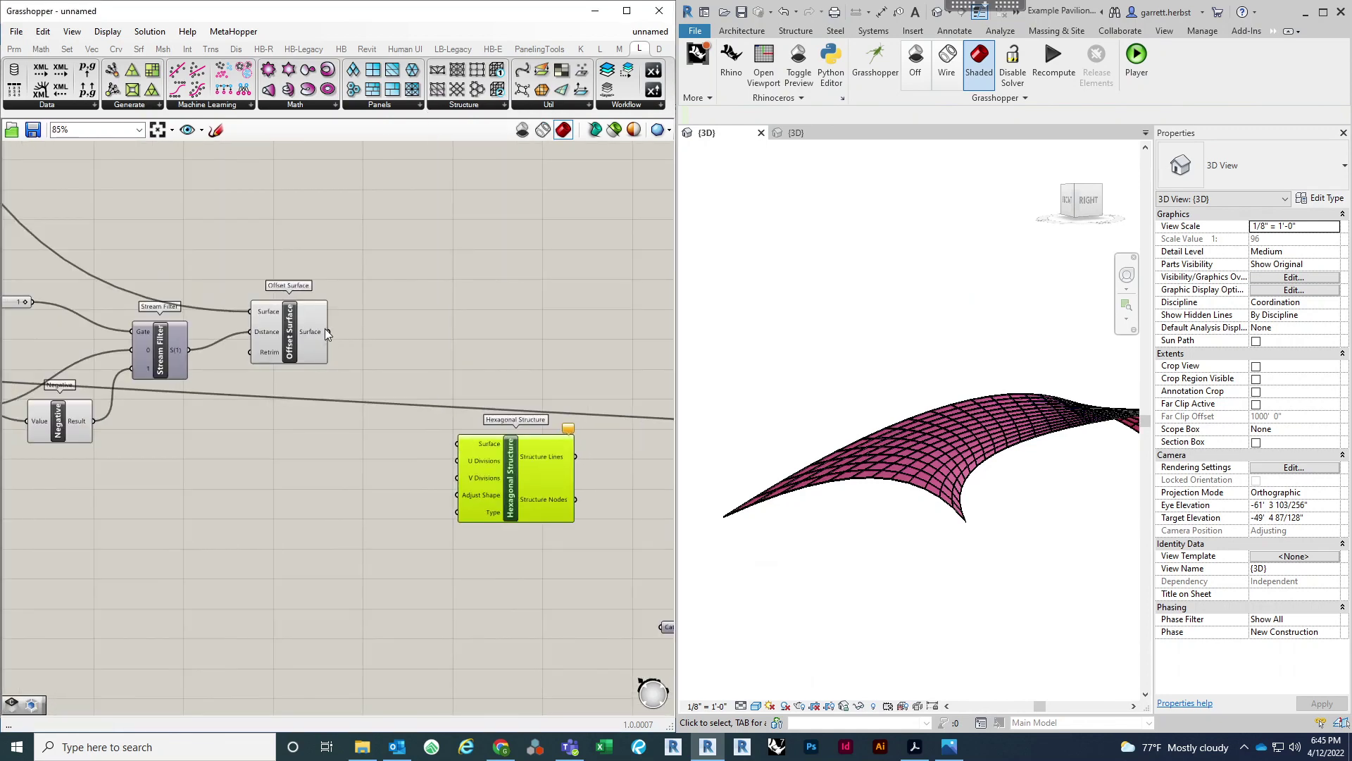
{"action": "left_click_drag", "start_coordinate": [329, 332], "coordinate": [458, 444]}
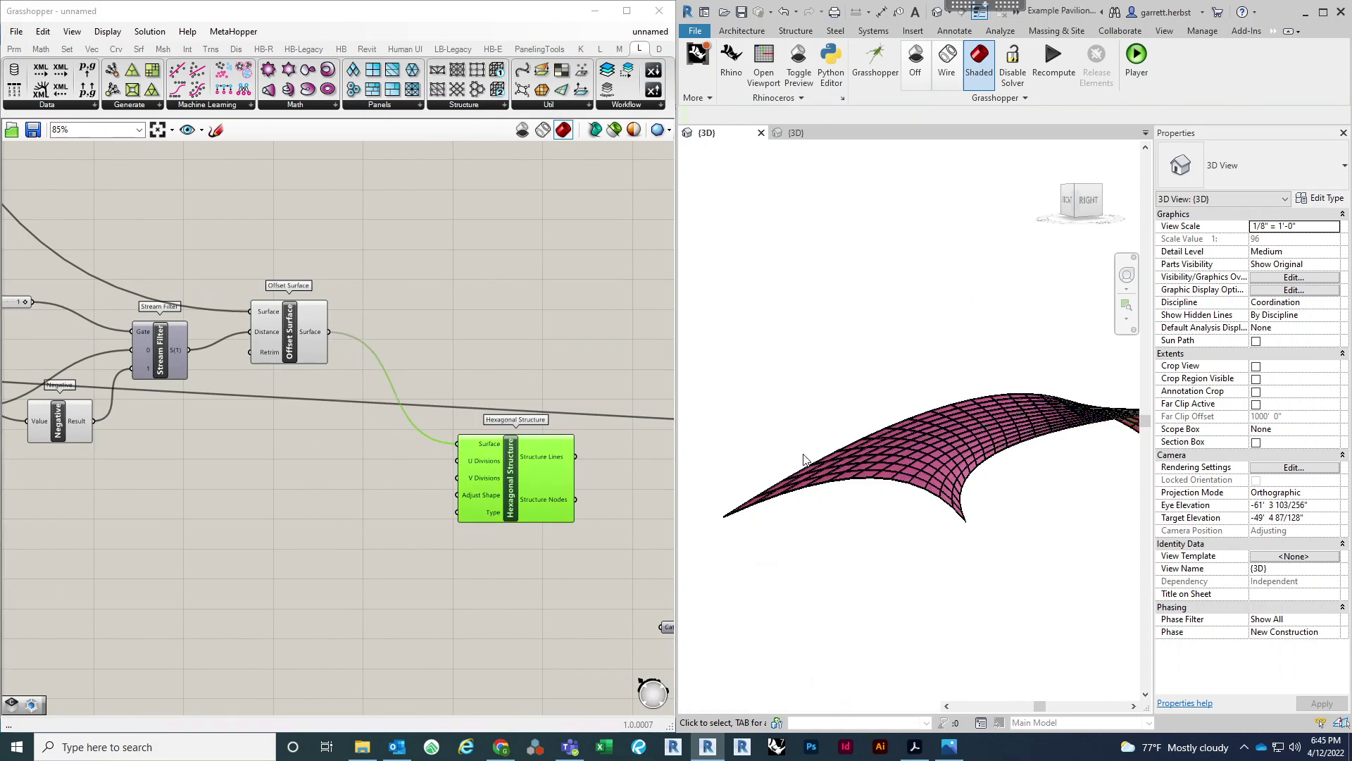
Step: Select all the adaptive panels in the Revit 3D view and hide them
{"action": "left_click_drag", "start_coordinate": [1089, 595], "coordinate": [730, 338]}
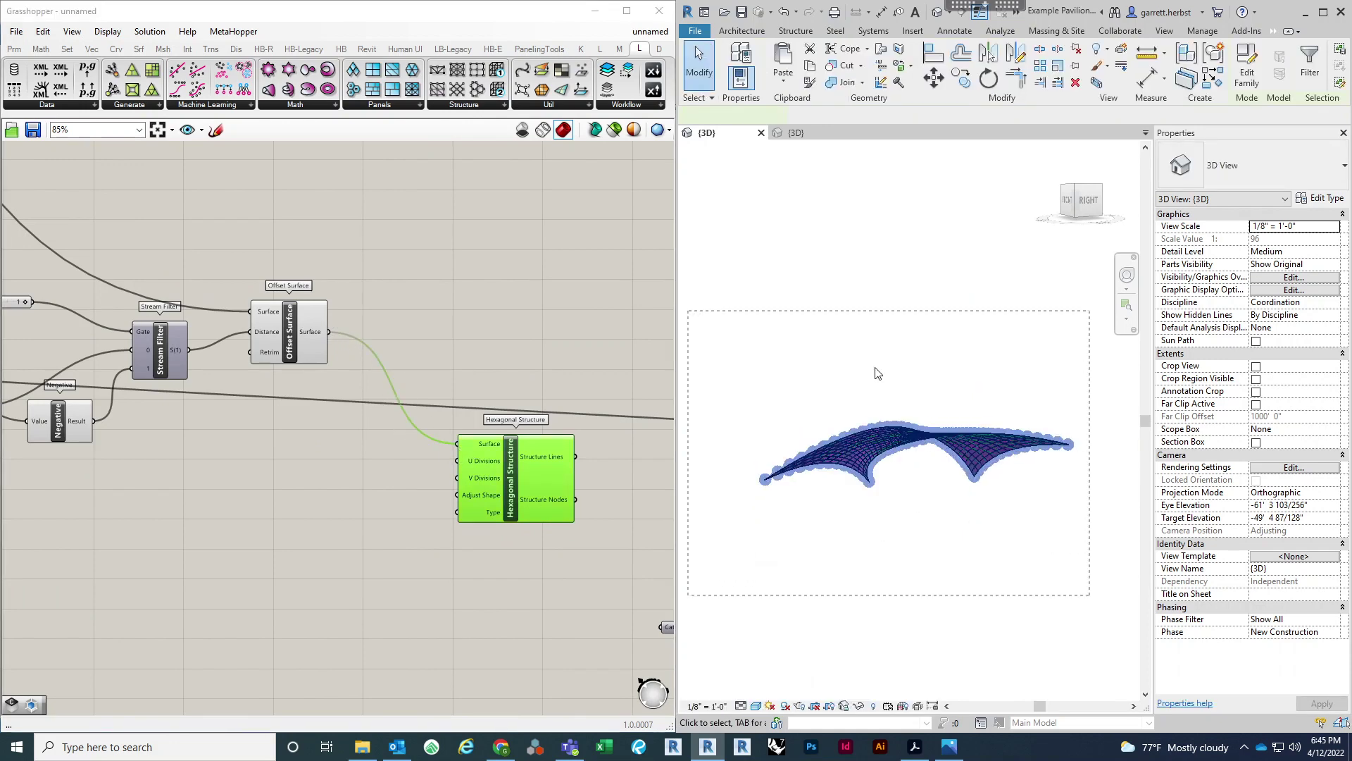
{"action": "right_click", "coordinate": [877, 367]}
{"action": "mouse_move", "coordinate": [1029, 433]}
{"action": "left_click", "coordinate": [1069, 440]}
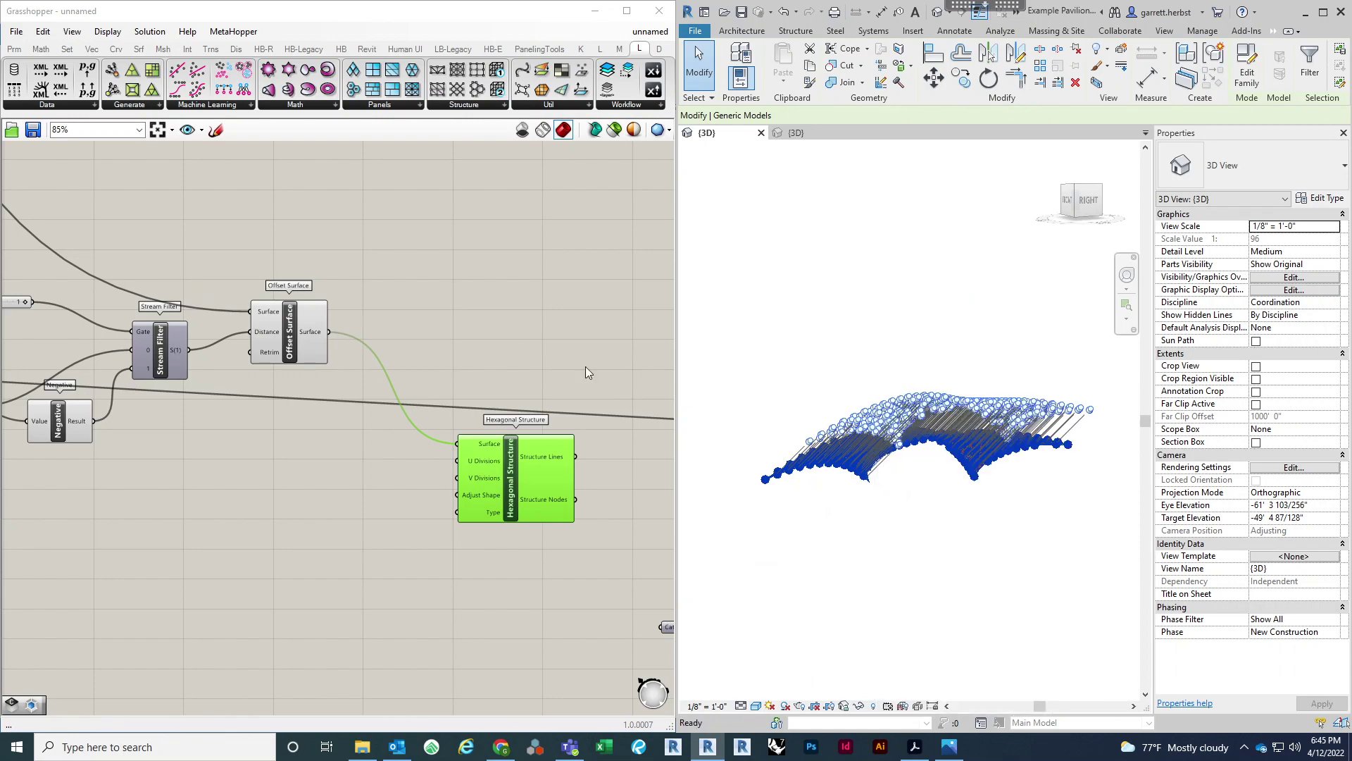
Step: Disable the Add Component (Adaptive) component in the Grasshopper definition
{"action": "scroll", "coordinate": [441, 328], "scroll_direction": "down", "scroll_amount": 4}
{"action": "scroll", "coordinate": [414, 488], "scroll_direction": "down", "scroll_amount": 1}
{"action": "right_click_drag", "start_coordinate": [514, 278], "coordinate": [476, 355]}
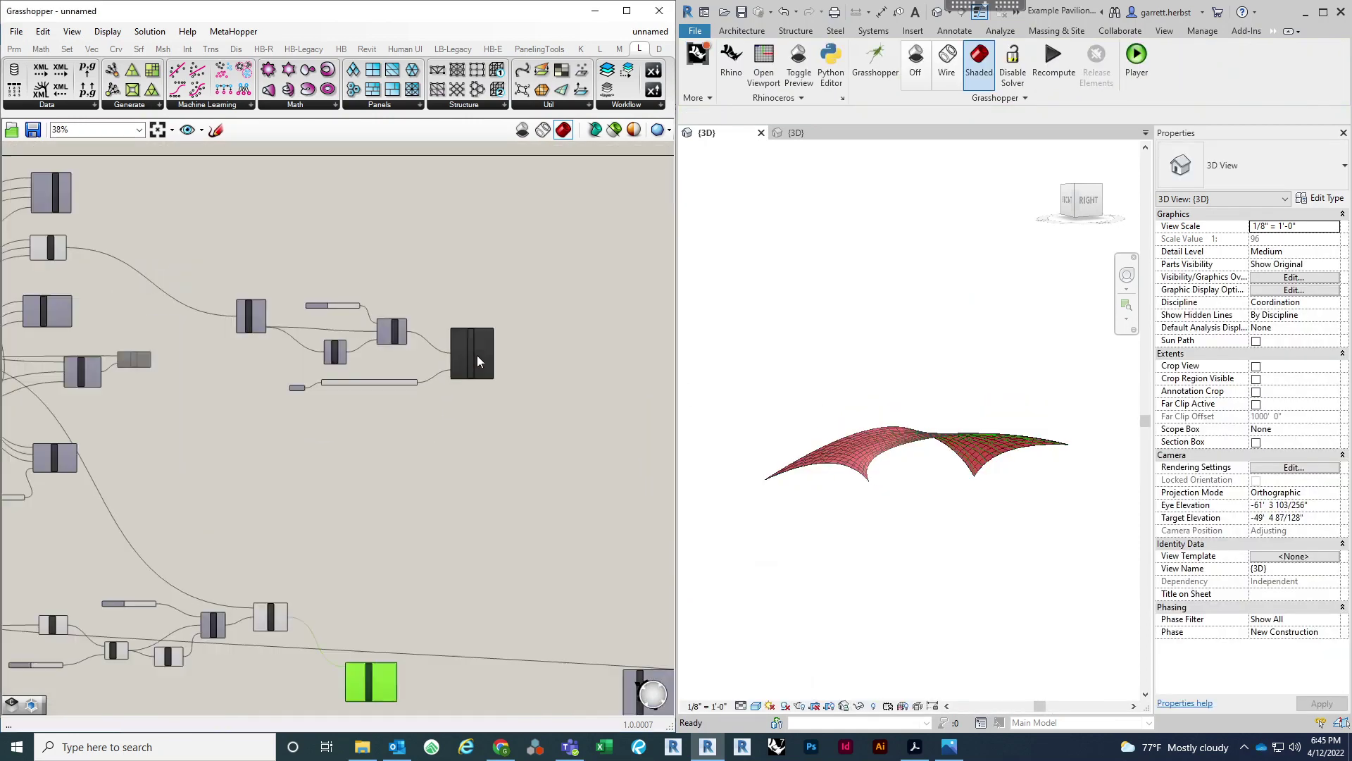
{"action": "scroll", "coordinate": [476, 355], "scroll_direction": "up", "scroll_amount": 2}
{"action": "right_click", "coordinate": [470, 342]}
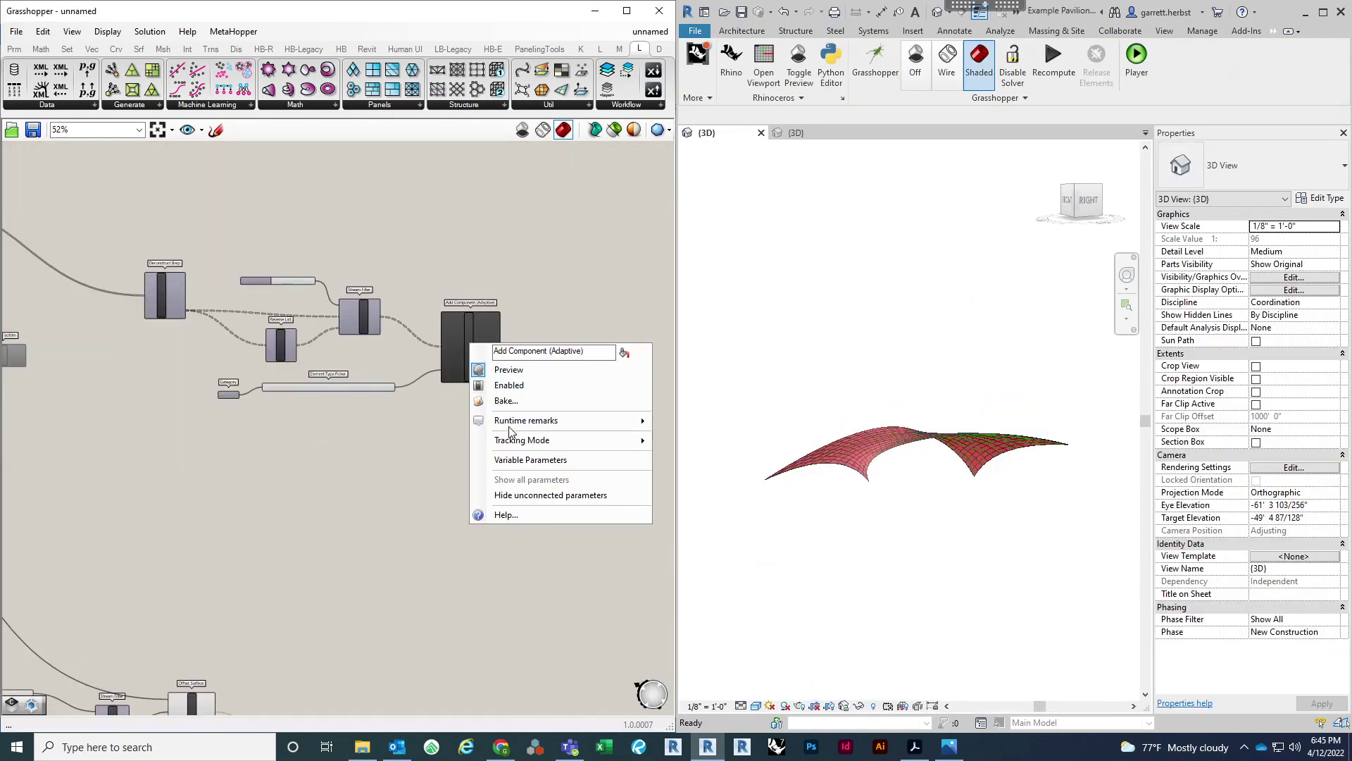
{"action": "left_click", "coordinate": [506, 386]}
{"action": "scroll", "coordinate": [485, 363], "scroll_direction": "up", "scroll_amount": 5}
{"action": "scroll", "coordinate": [602, 196], "scroll_direction": "down", "scroll_amount": 6}
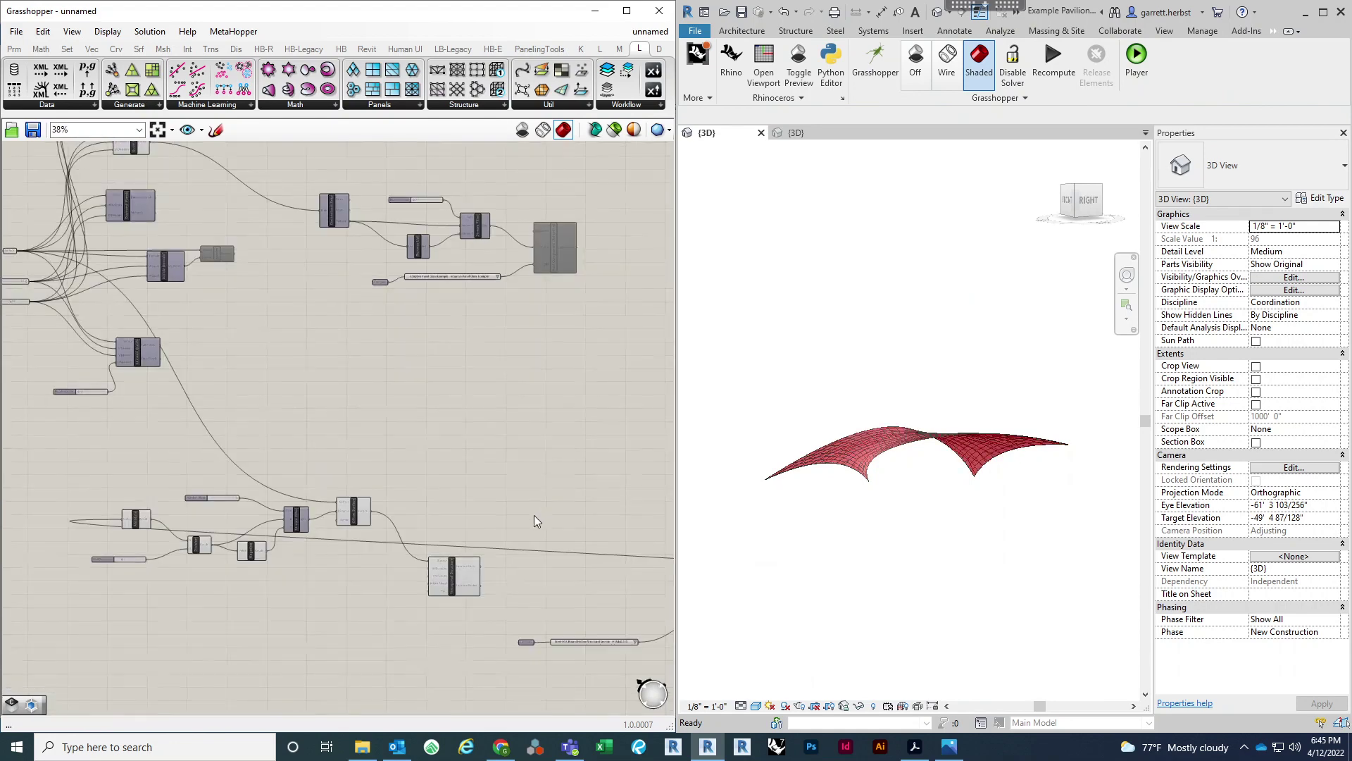
Step: Select the Hexagonal Structure component and examine its structure lines against the surface in the 3D view
{"action": "right_click_drag", "start_coordinate": [442, 561], "coordinate": [456, 454]}
{"action": "scroll", "coordinate": [455, 455], "scroll_direction": "up", "scroll_amount": 6}
{"action": "scroll", "coordinate": [481, 501], "scroll_direction": "down", "scroll_amount": 2}
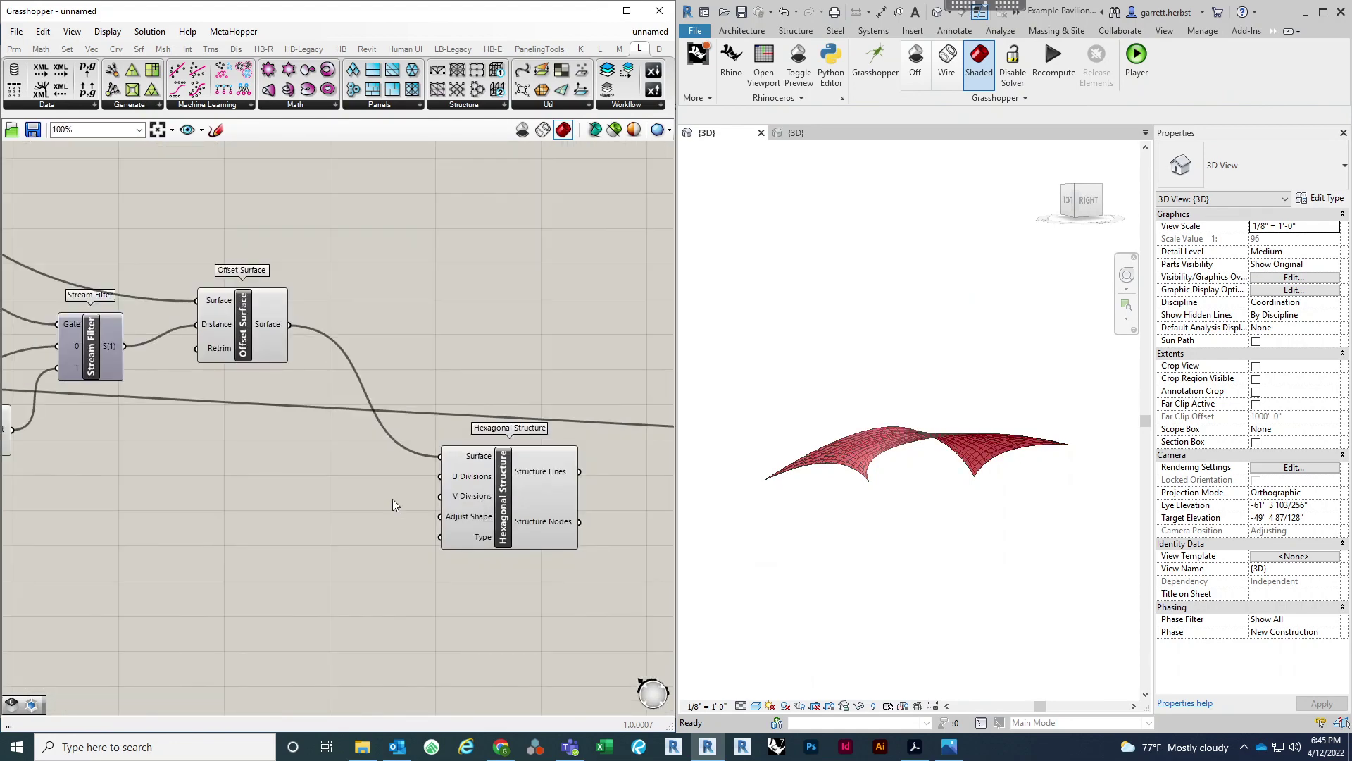
{"action": "right_click_drag", "start_coordinate": [414, 513], "coordinate": [552, 496]}
{"action": "scroll", "coordinate": [456, 455], "scroll_direction": "down", "scroll_amount": 1}
{"action": "right_click_drag", "start_coordinate": [462, 458], "coordinate": [375, 460]}
{"action": "mouse_move", "coordinate": [551, 443]}
{"action": "left_mouse_down"}
{"action": "mouse_move", "coordinate": [551, 433]}
{"action": "mouse_move", "coordinate": [548, 460]}
{"action": "left_mouse_up"}
{"action": "scroll", "coordinate": [836, 492], "scroll_direction": "up", "scroll_amount": 4}
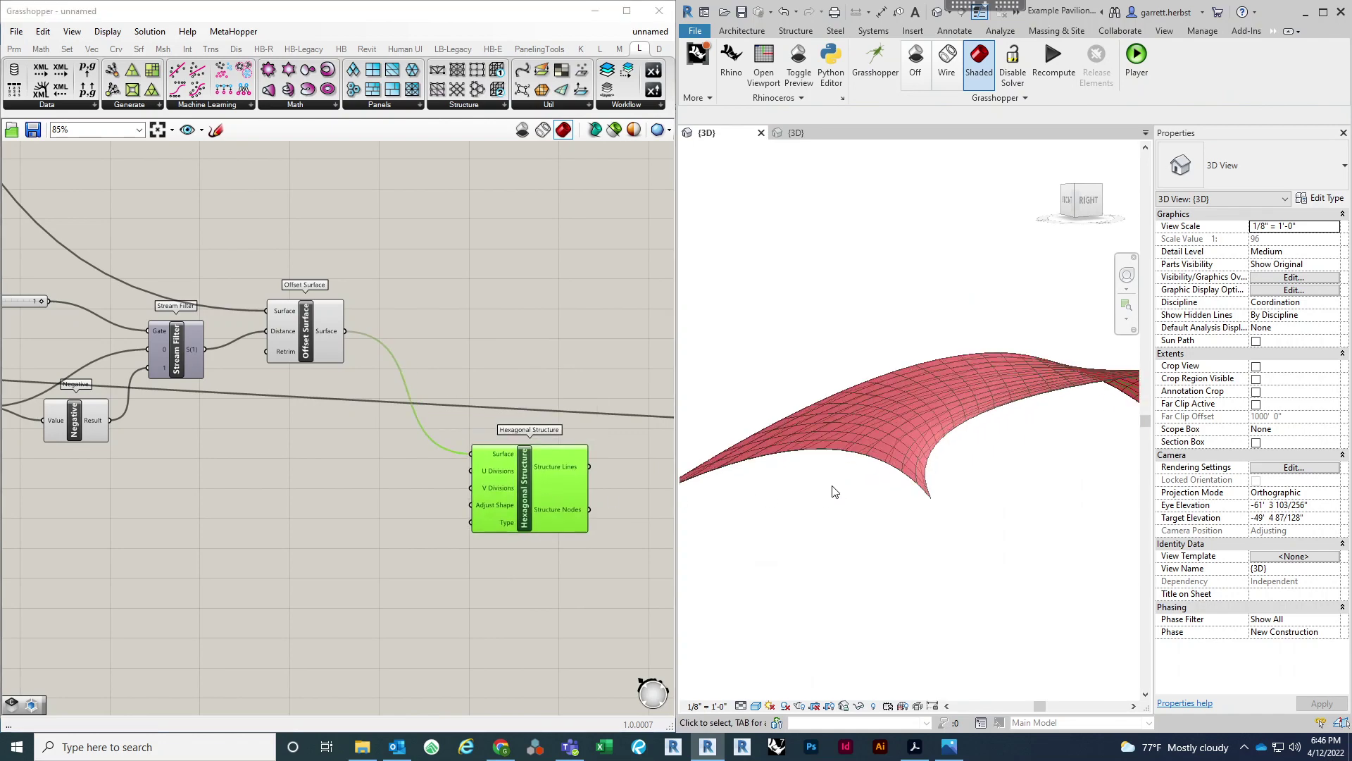
Step: Turn off the preview of the Quad Panels component and of the base Surface parameter
{"action": "scroll", "coordinate": [540, 488], "scroll_direction": "down", "scroll_amount": 5}
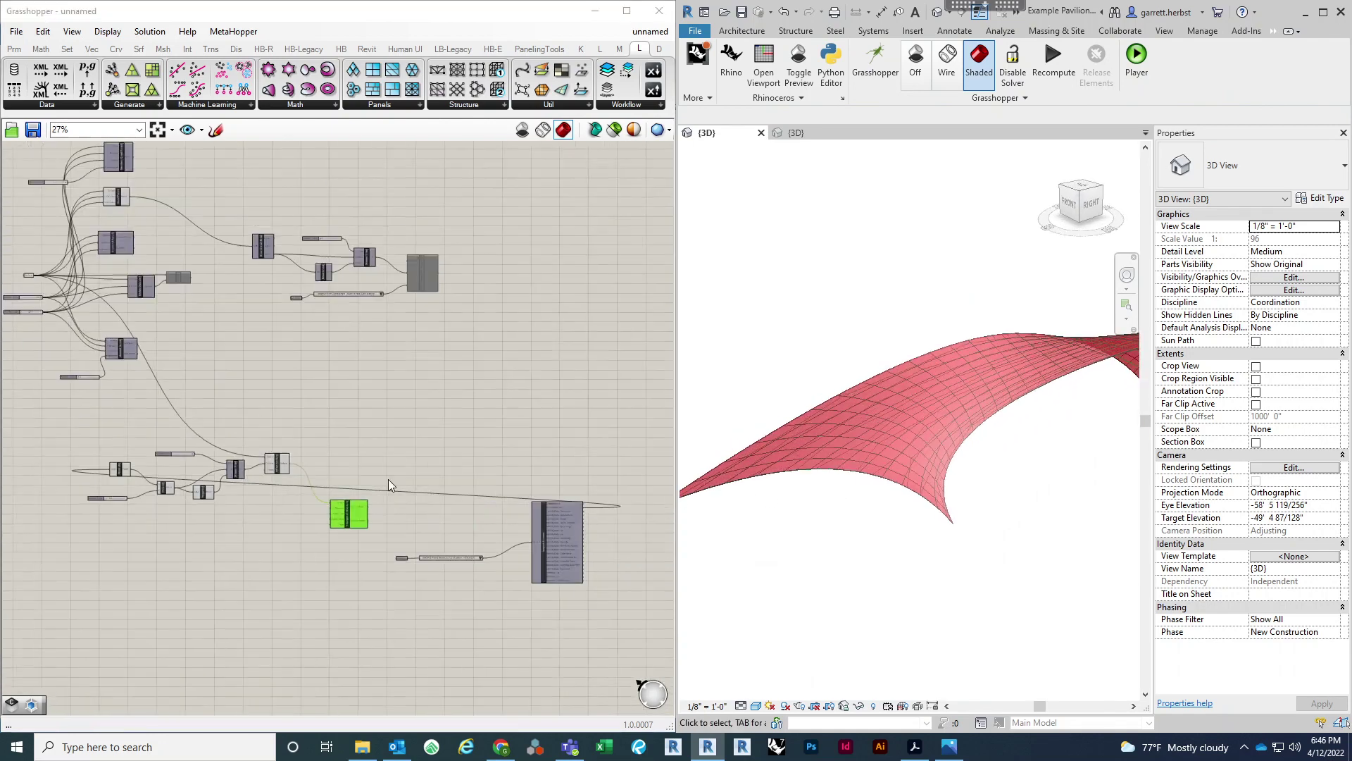
{"action": "right_click", "coordinate": [555, 539]}
{"action": "right_click", "coordinate": [118, 196]}
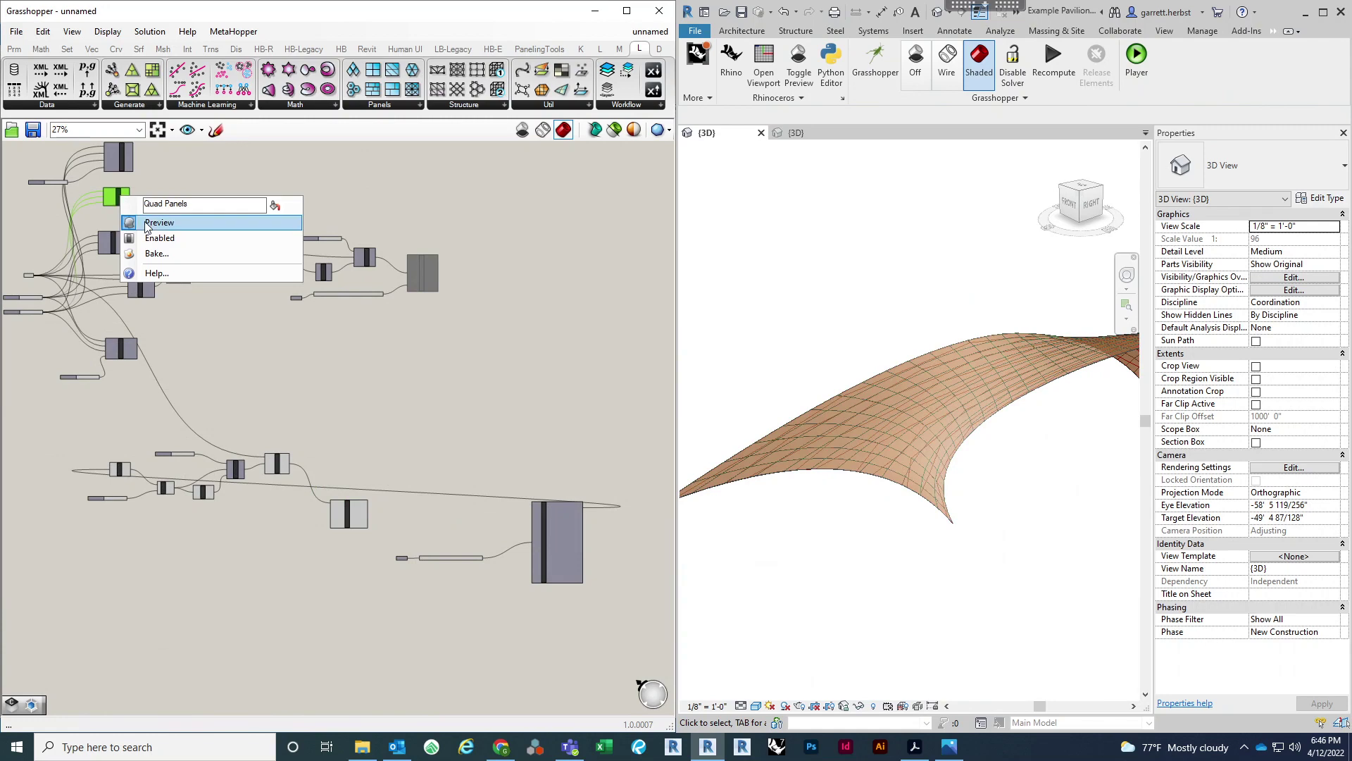
{"action": "left_click", "coordinate": [162, 204]}
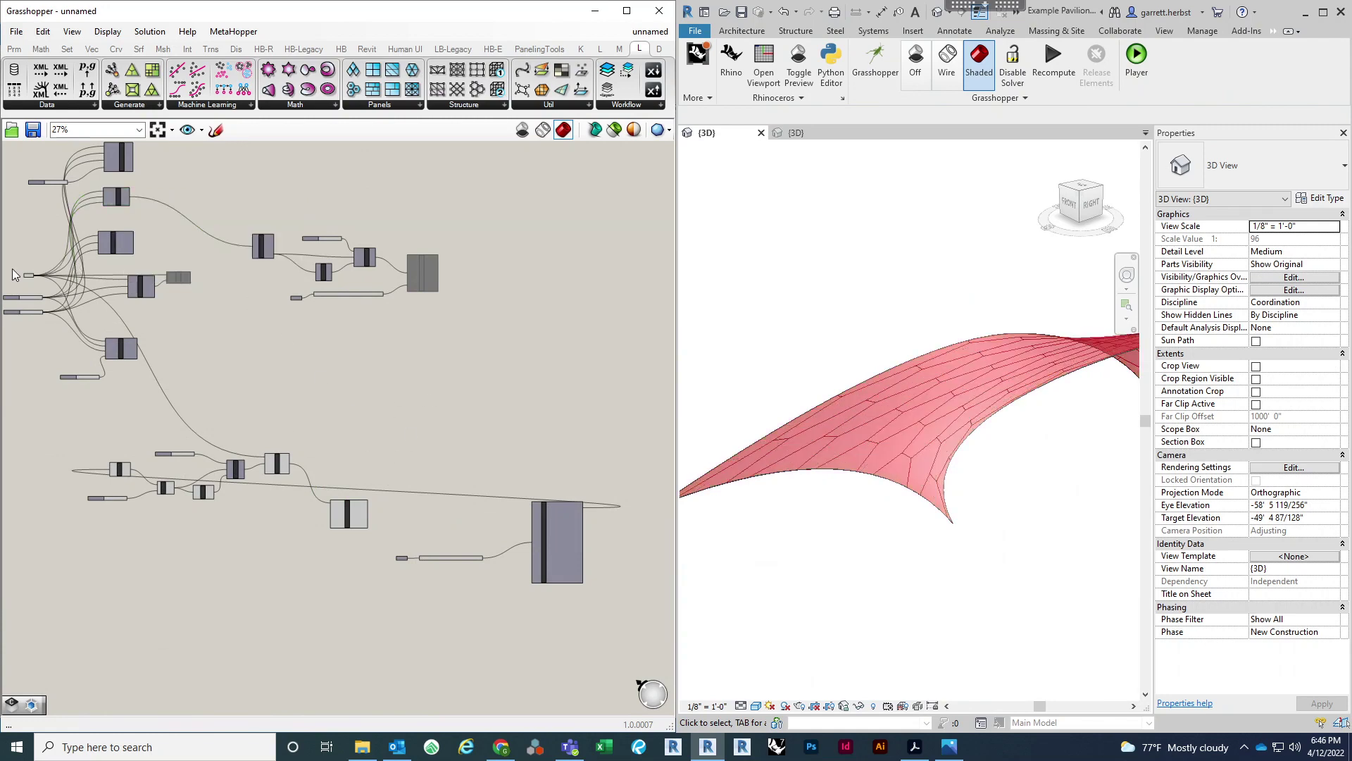
{"action": "scroll", "coordinate": [12, 269], "scroll_direction": "up", "scroll_amount": 5}
{"action": "right_click", "coordinate": [76, 293]}
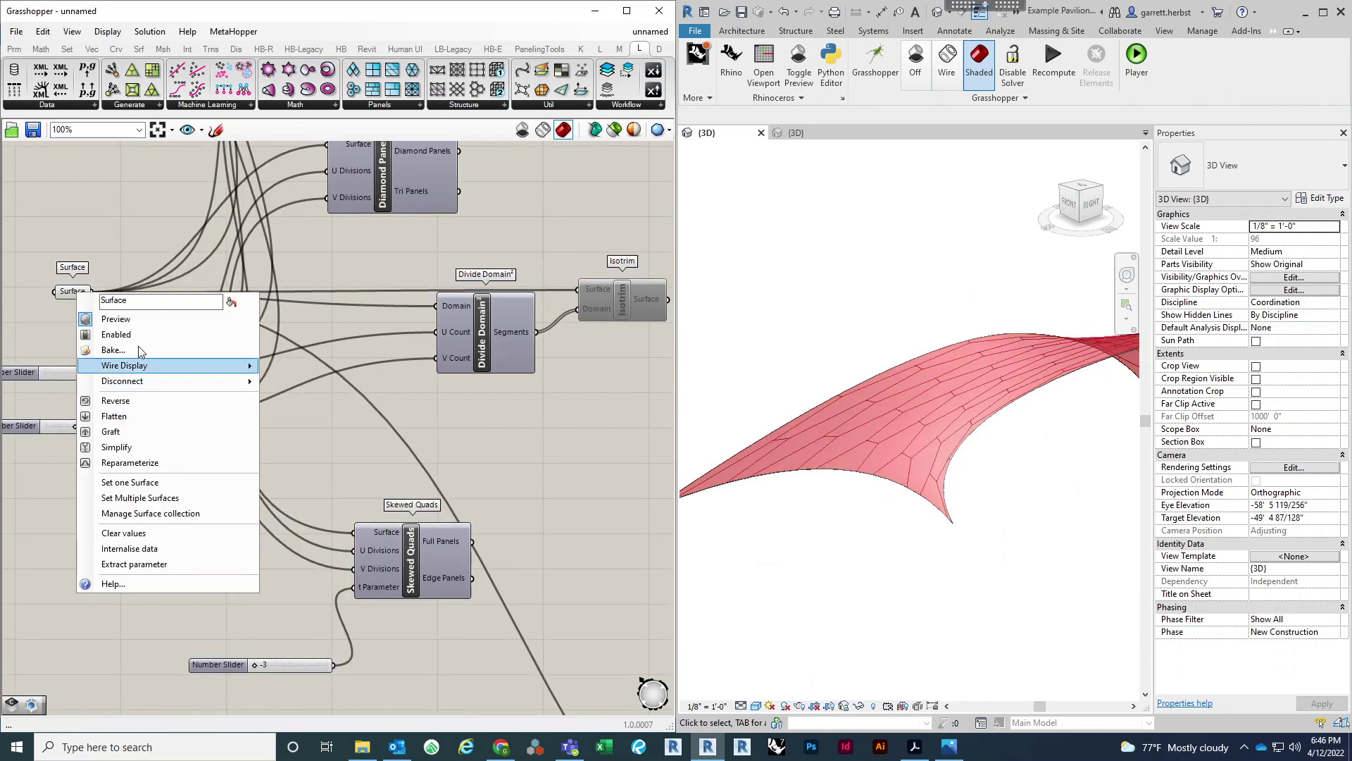
{"action": "left_click", "coordinate": [150, 317]}
Step: Examine Hexagonal Structure's unconnected division inputs and review the settings of the panel division slider set to 30
{"action": "scroll", "coordinate": [408, 355], "scroll_direction": "down", "scroll_amount": 4}
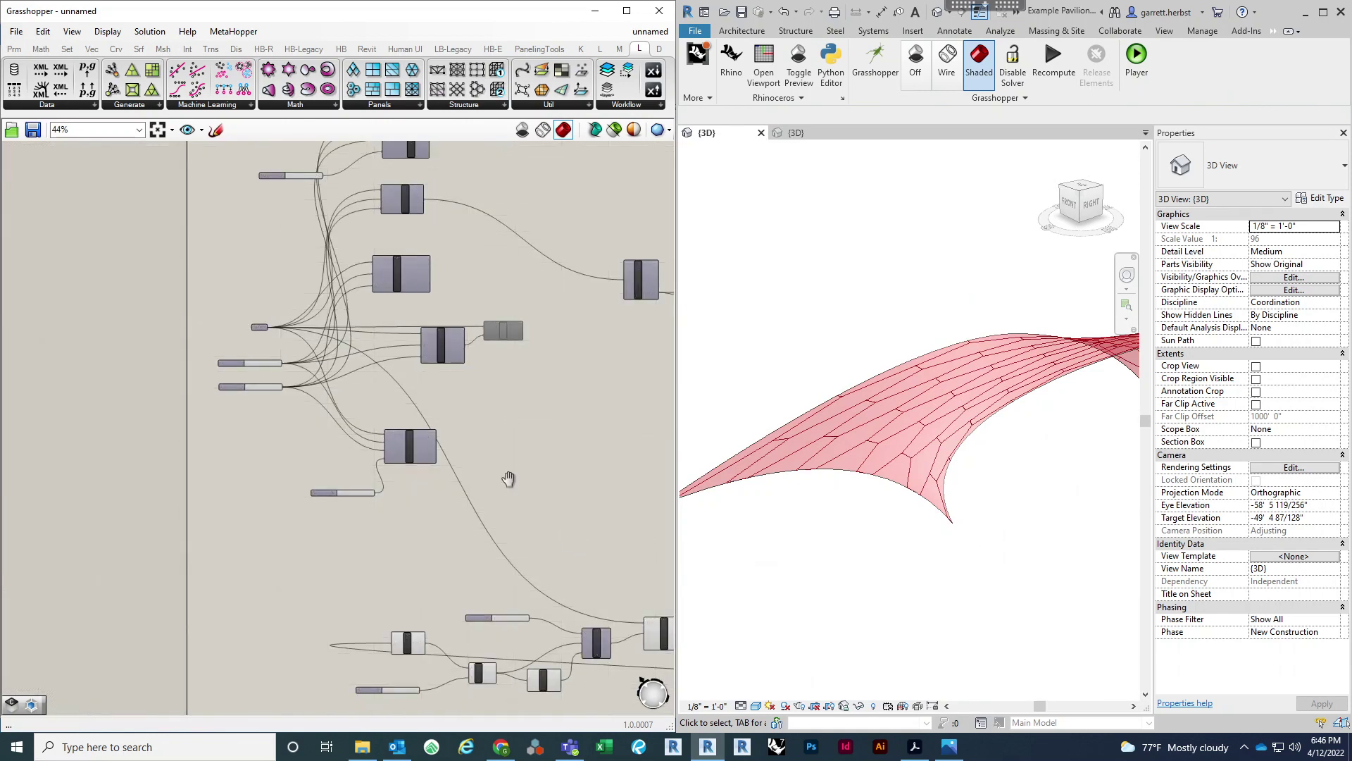
{"action": "scroll", "coordinate": [509, 479], "scroll_direction": "up", "scroll_amount": 3}
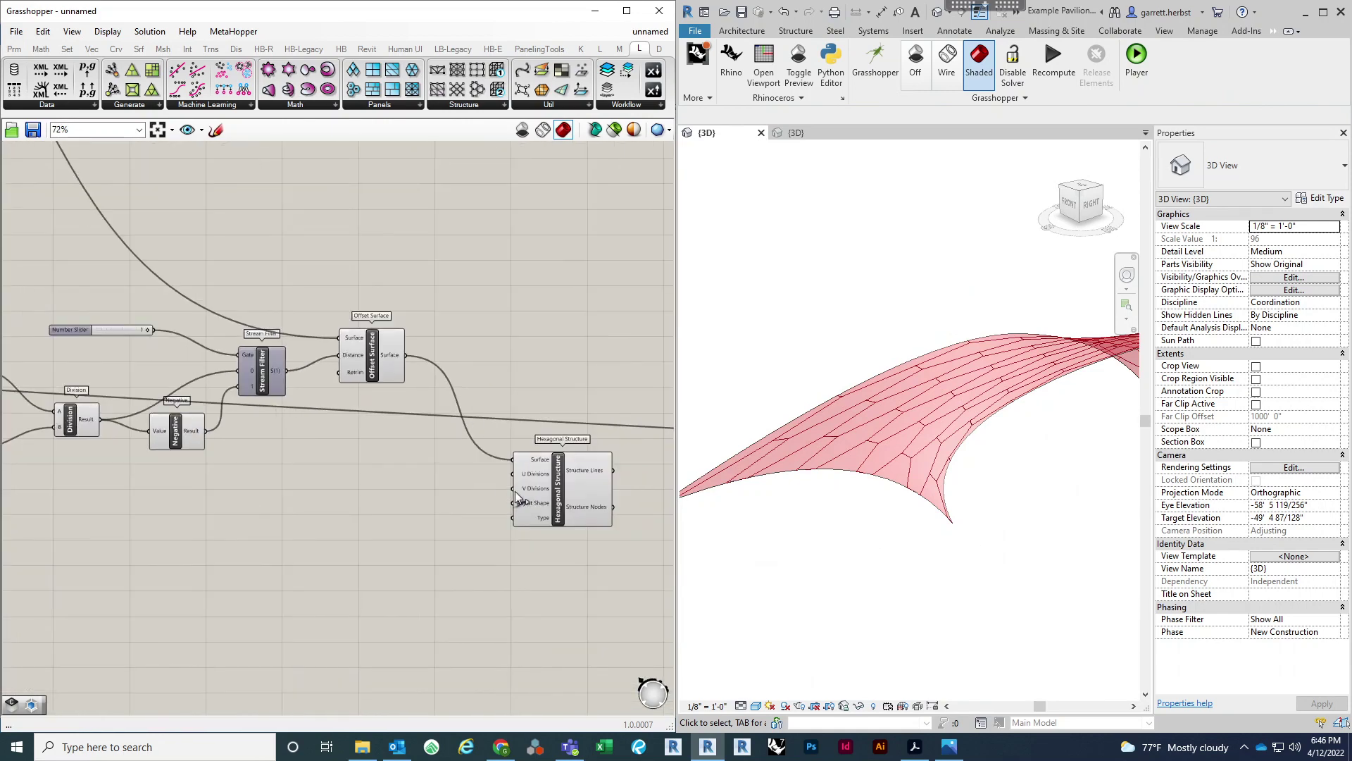
{"action": "scroll", "coordinate": [501, 420], "scroll_direction": "down", "scroll_amount": 2}
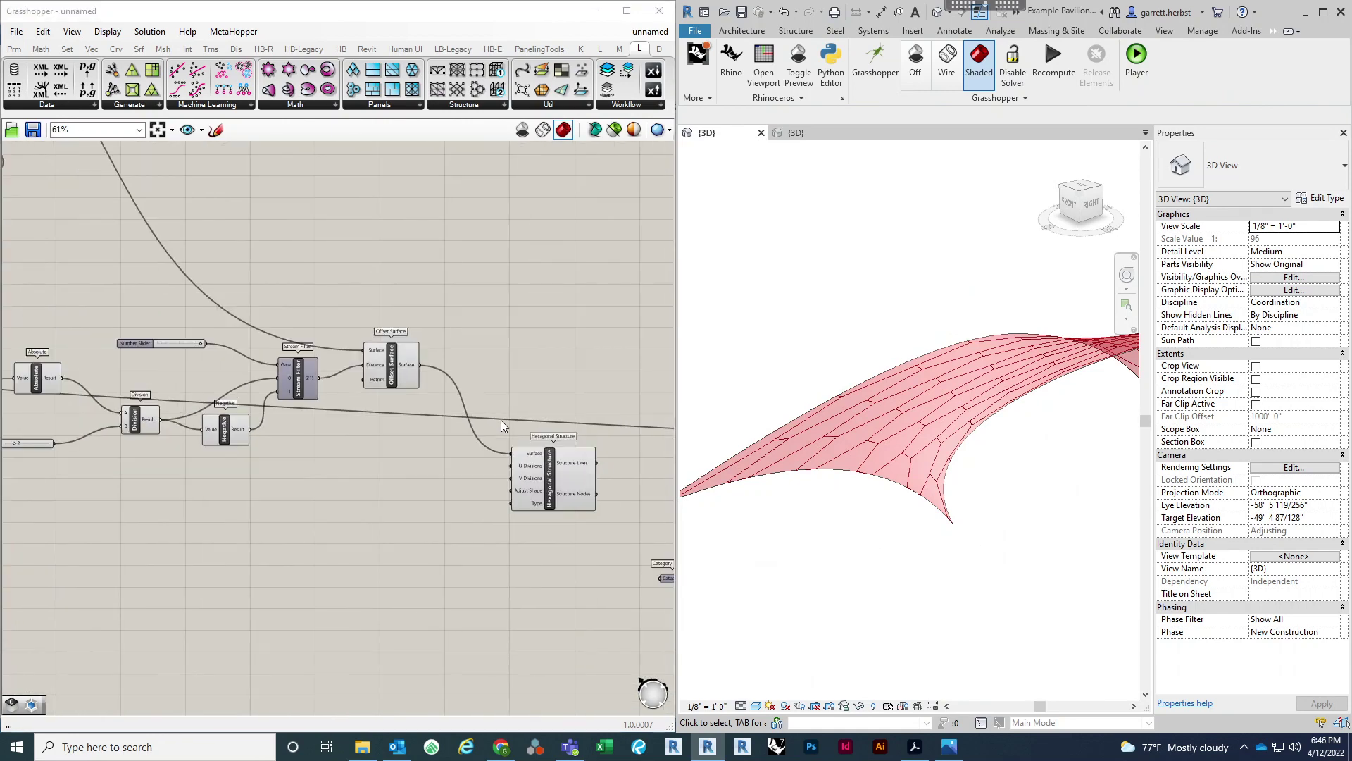
{"action": "right_click", "coordinate": [477, 515]}
{"action": "scroll", "coordinate": [547, 462], "scroll_direction": "up", "scroll_amount": 5}
{"action": "left_click", "coordinate": [513, 351]}
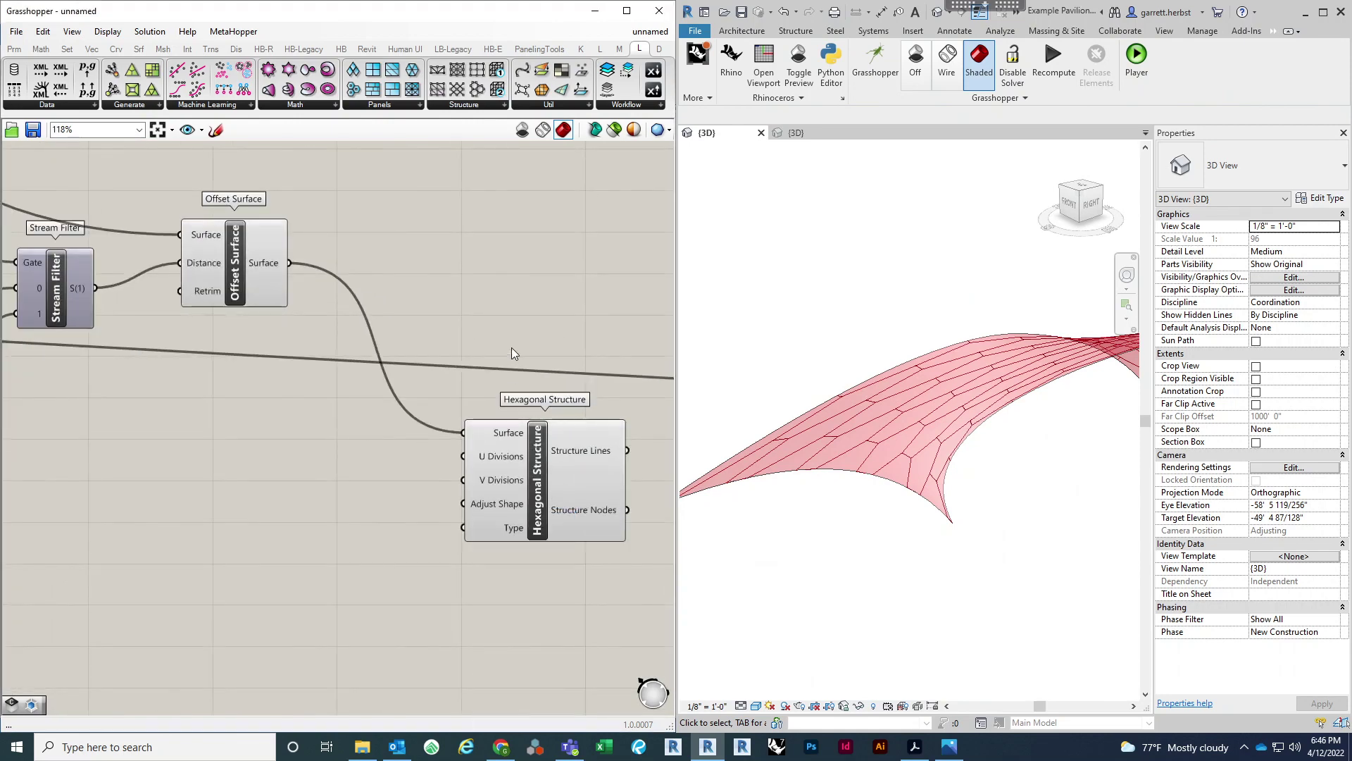
{"action": "scroll", "coordinate": [523, 539], "scroll_direction": "down", "scroll_amount": 4}
{"action": "right_click_drag", "start_coordinate": [396, 362], "coordinate": [556, 451]}
{"action": "right_click_drag", "start_coordinate": [365, 381], "coordinate": [562, 519]}
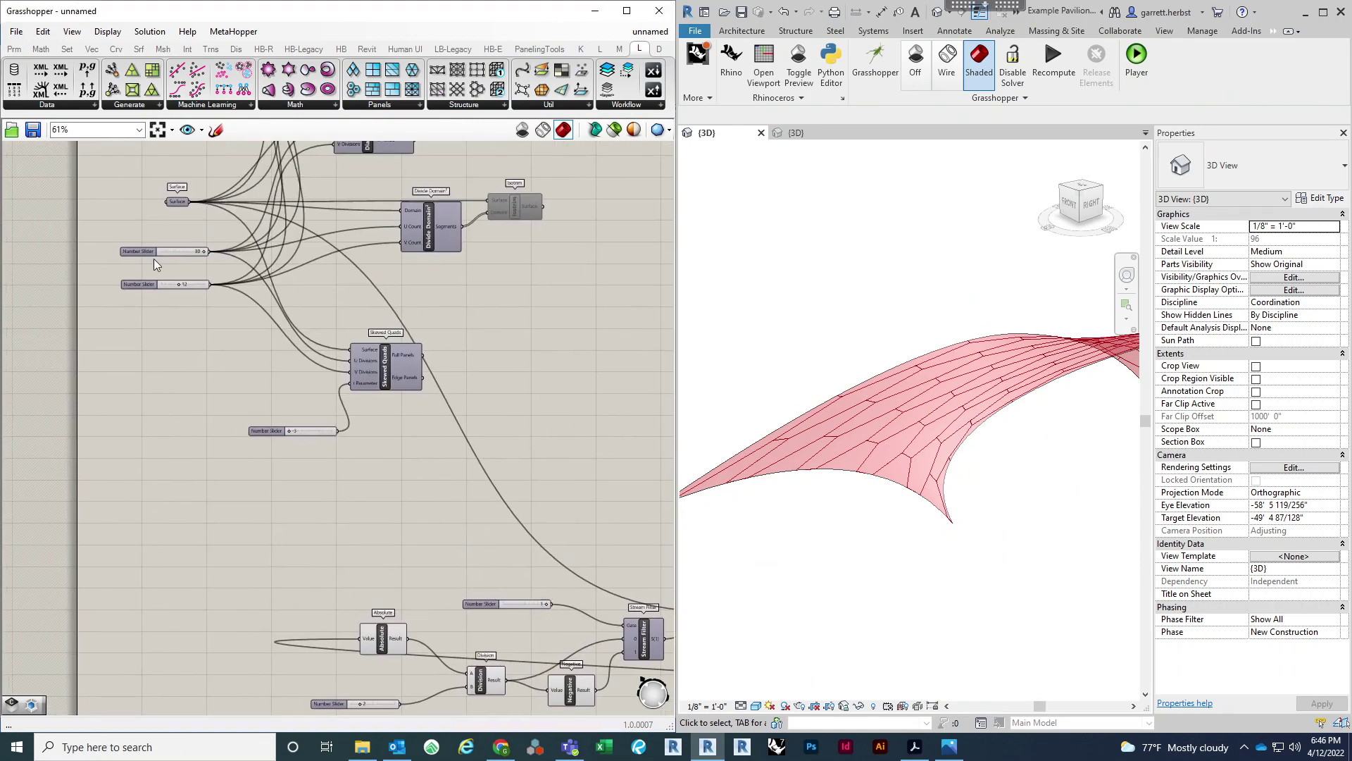
{"action": "scroll", "coordinate": [154, 258], "scroll_direction": "up", "scroll_amount": 4}
{"action": "right_click_drag", "start_coordinate": [153, 227], "coordinate": [271, 314]}
{"action": "right_click", "coordinate": [304, 333]}
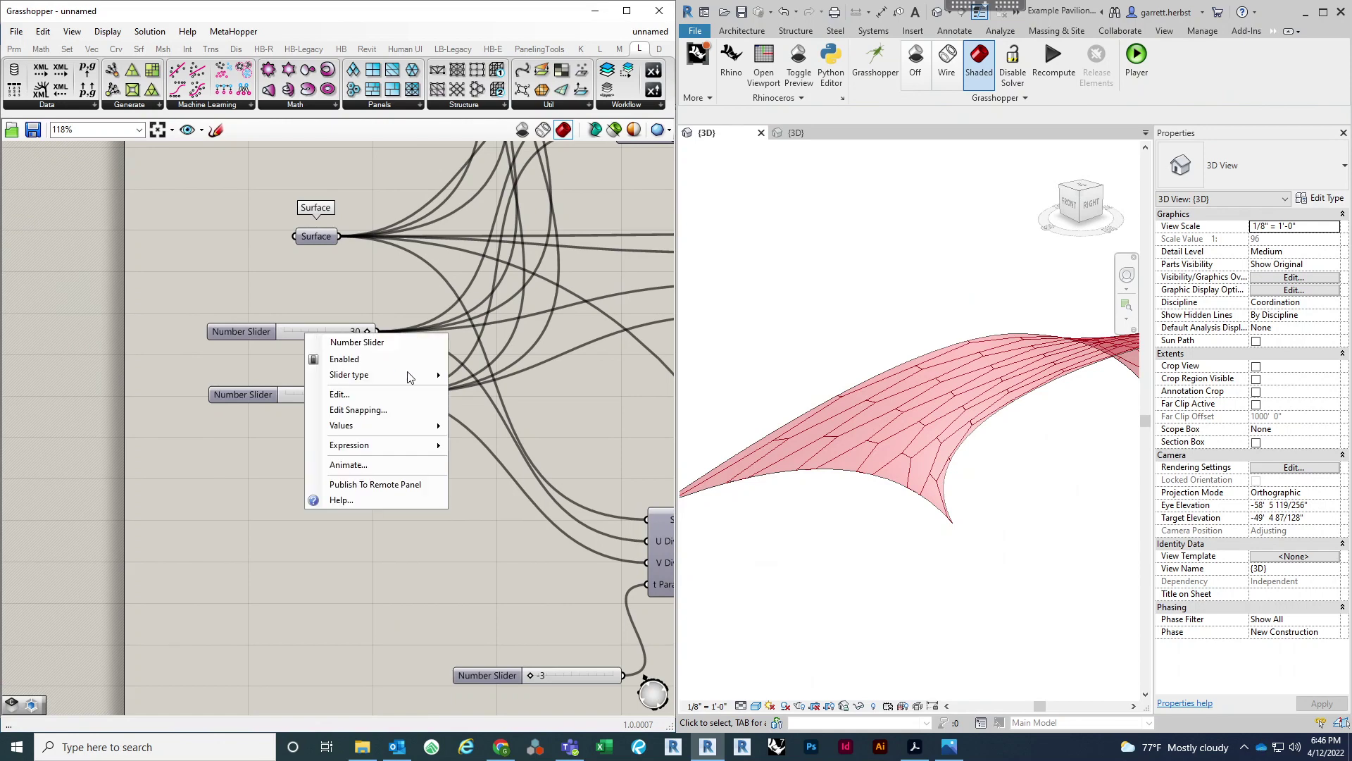
{"action": "left_click", "coordinate": [375, 399]}
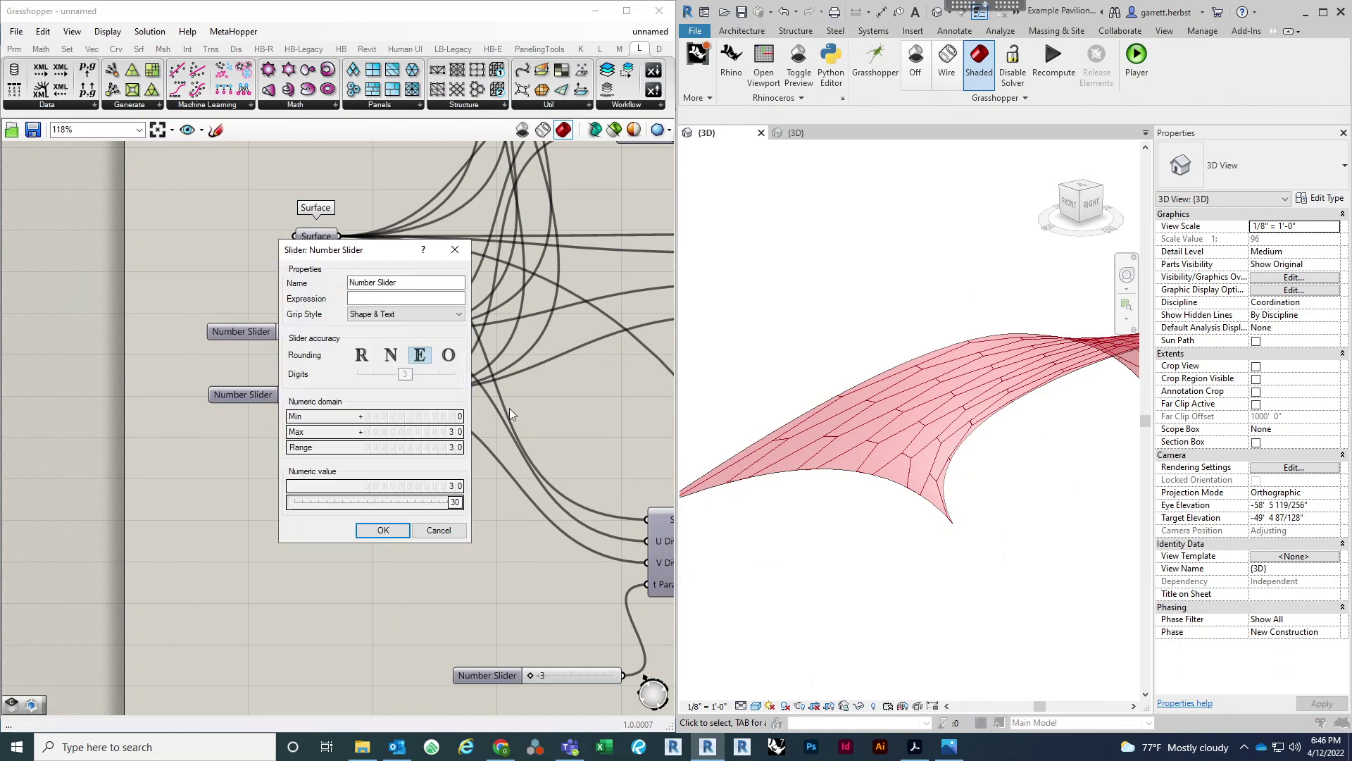
{"action": "left_click", "coordinate": [397, 535]}
Step: Add a Division component to the canvas below the offset distance components
{"action": "scroll", "coordinate": [313, 359], "scroll_direction": "down", "scroll_amount": 3}
{"action": "right_click_drag", "start_coordinate": [334, 492], "coordinate": [183, 292]}
{"action": "scroll", "coordinate": [183, 292], "scroll_direction": "down", "scroll_amount": 5}
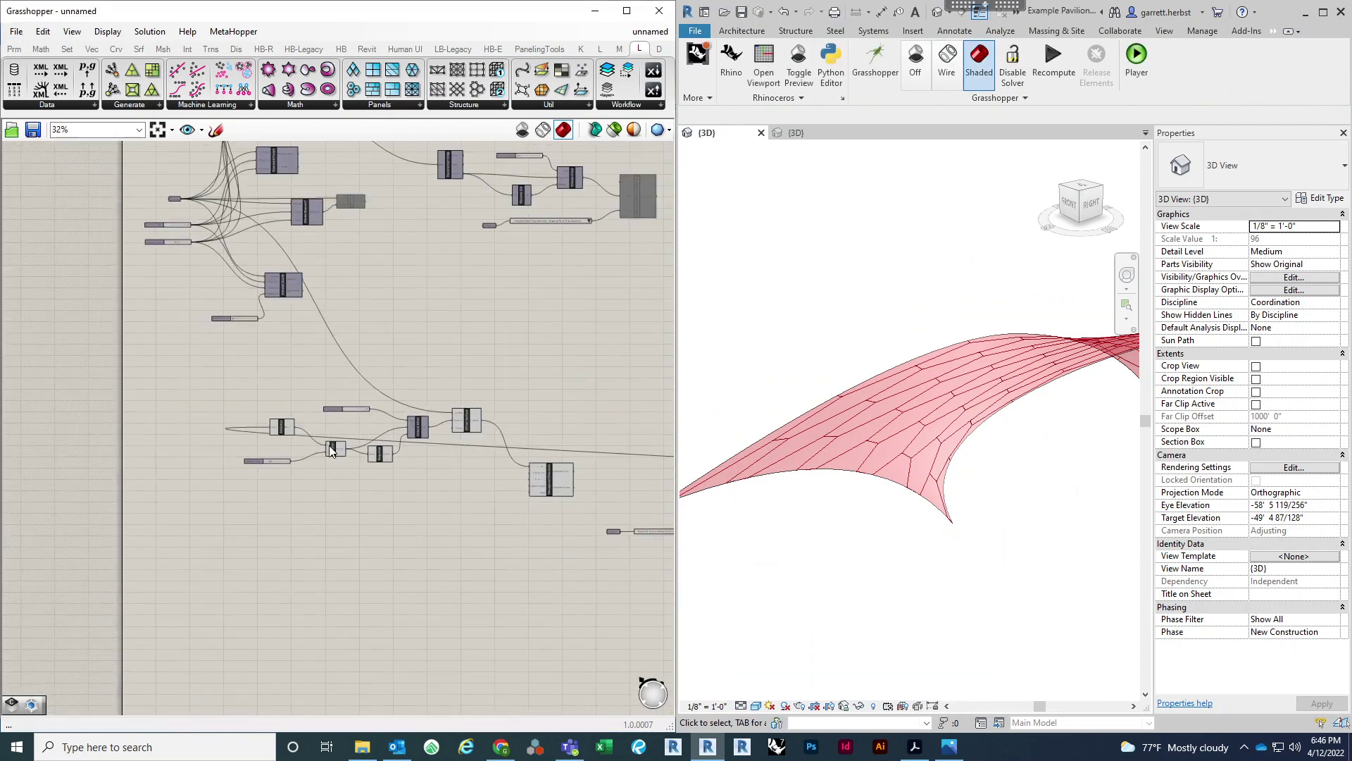
{"action": "scroll", "coordinate": [444, 522], "scroll_direction": "up", "scroll_amount": 3}
{"action": "double_click", "coordinate": [450, 522]}
{"action": "type", "text": "di"}
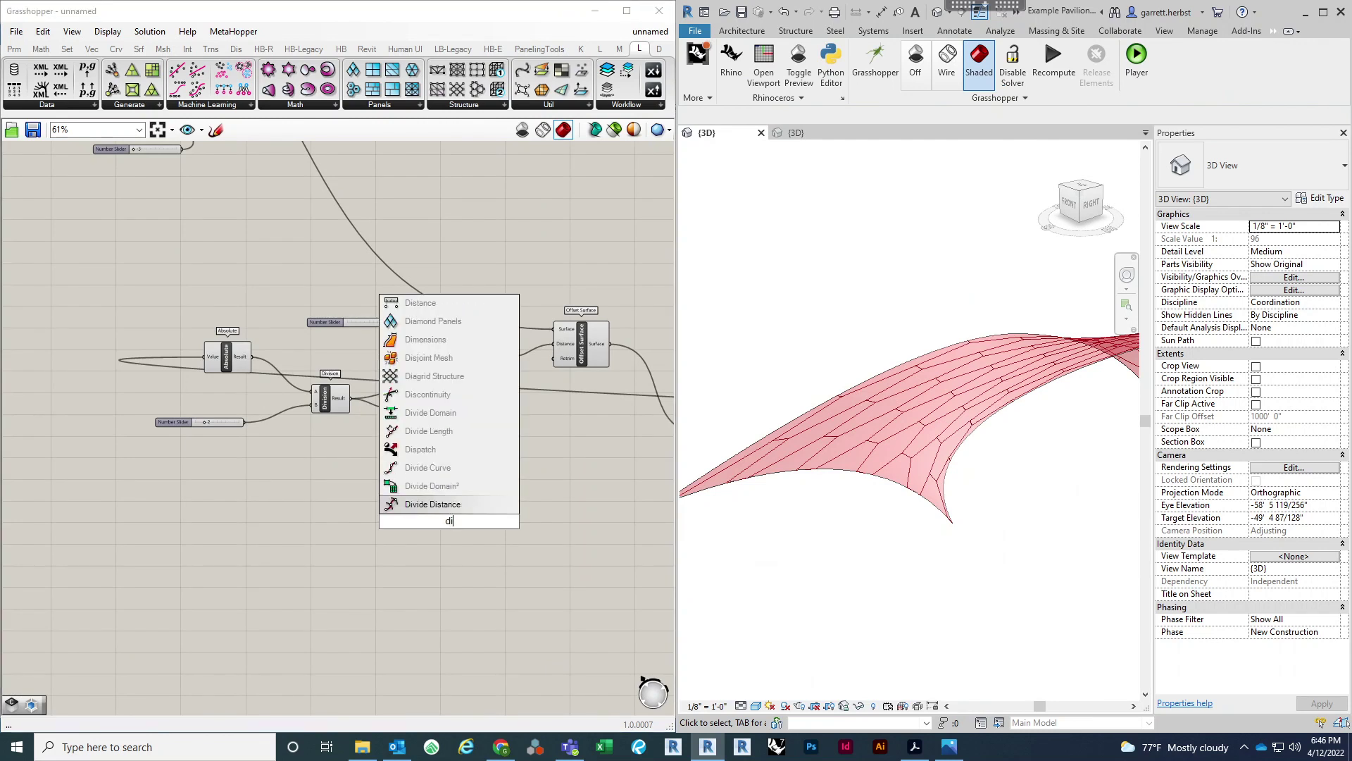
{"action": "type", "text": "vide"}
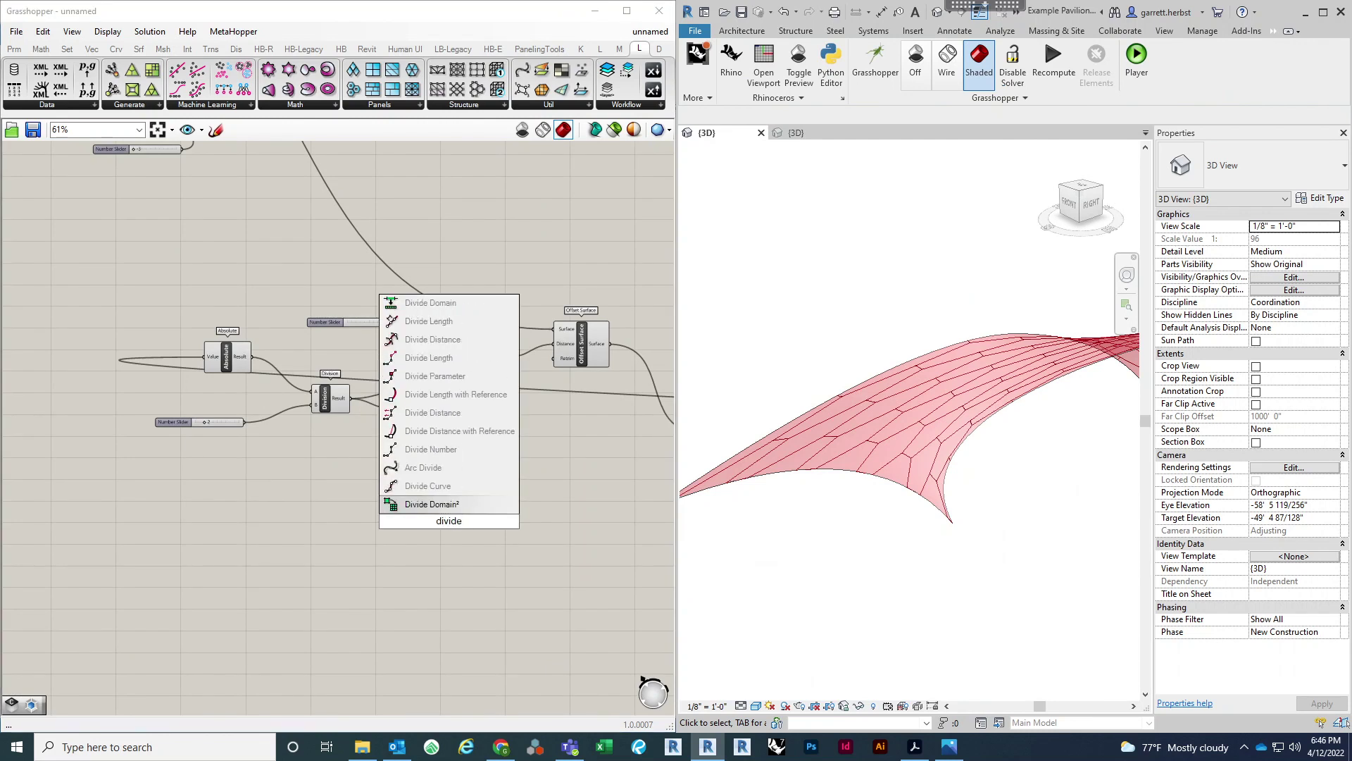
{"action": "key", "text": "BackSpace"}
{"action": "key", "text": "BackSpace"}
{"action": "type", "text": "s"}
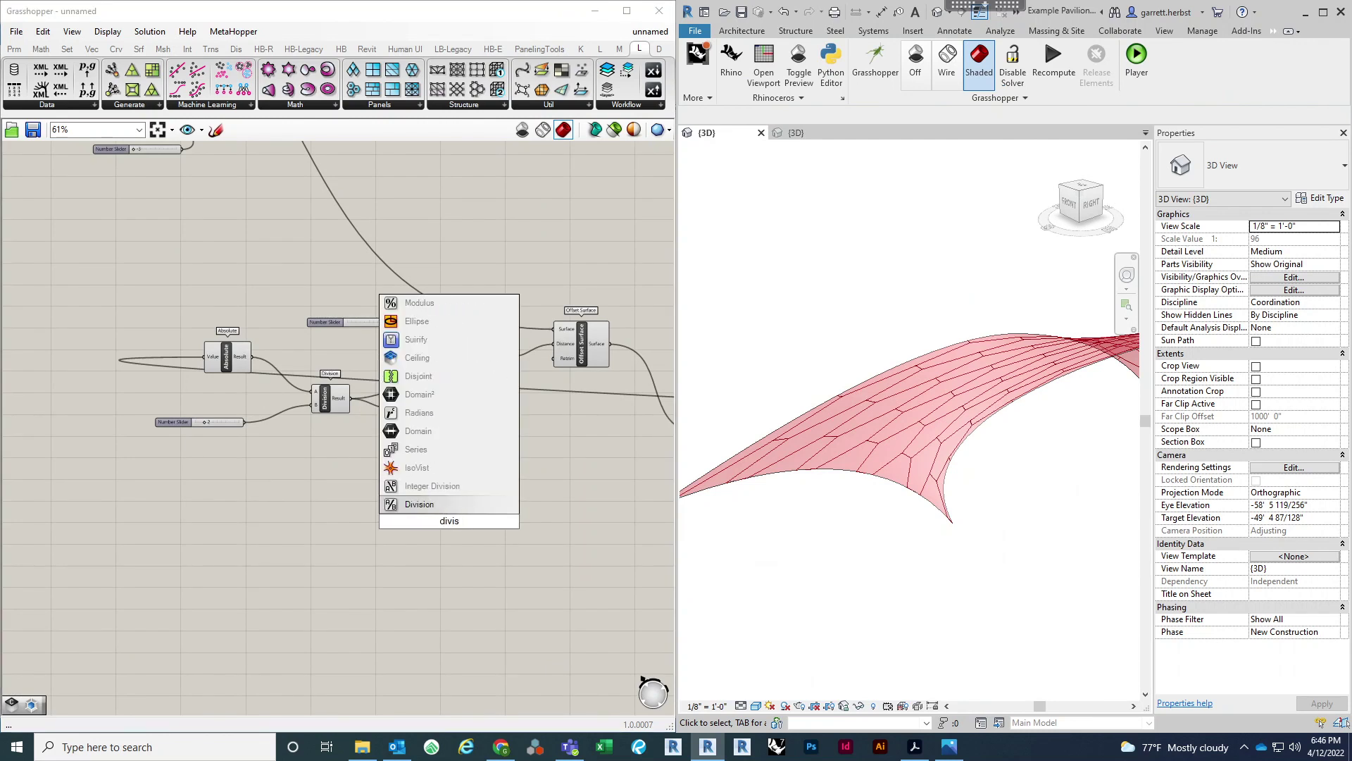
{"action": "key", "text": "Return"}
Step: Create a number slider set to 1 and connect it to input B of the new Division component
{"action": "scroll", "coordinate": [345, 546], "scroll_direction": "up", "scroll_amount": 3}
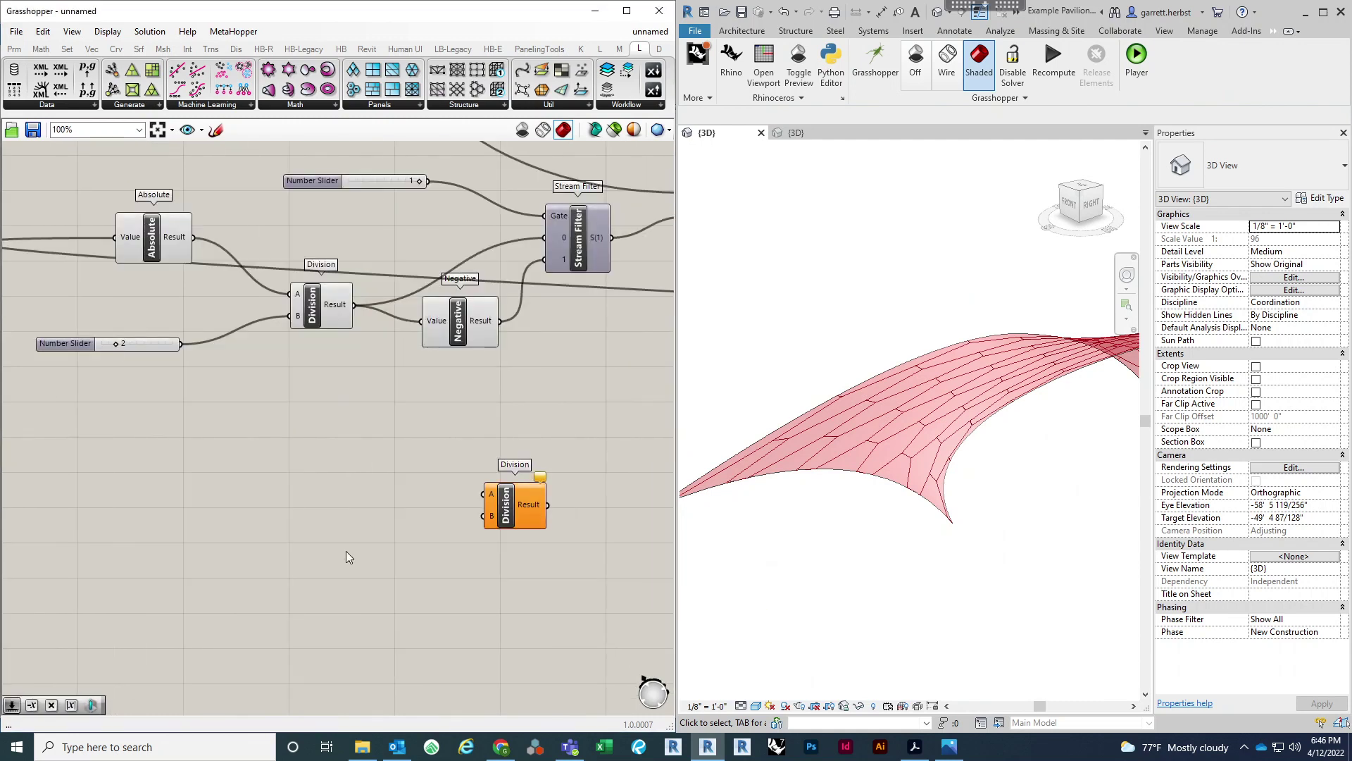
{"action": "double_click", "coordinate": [346, 552]}
{"action": "type", "text": "1.."}
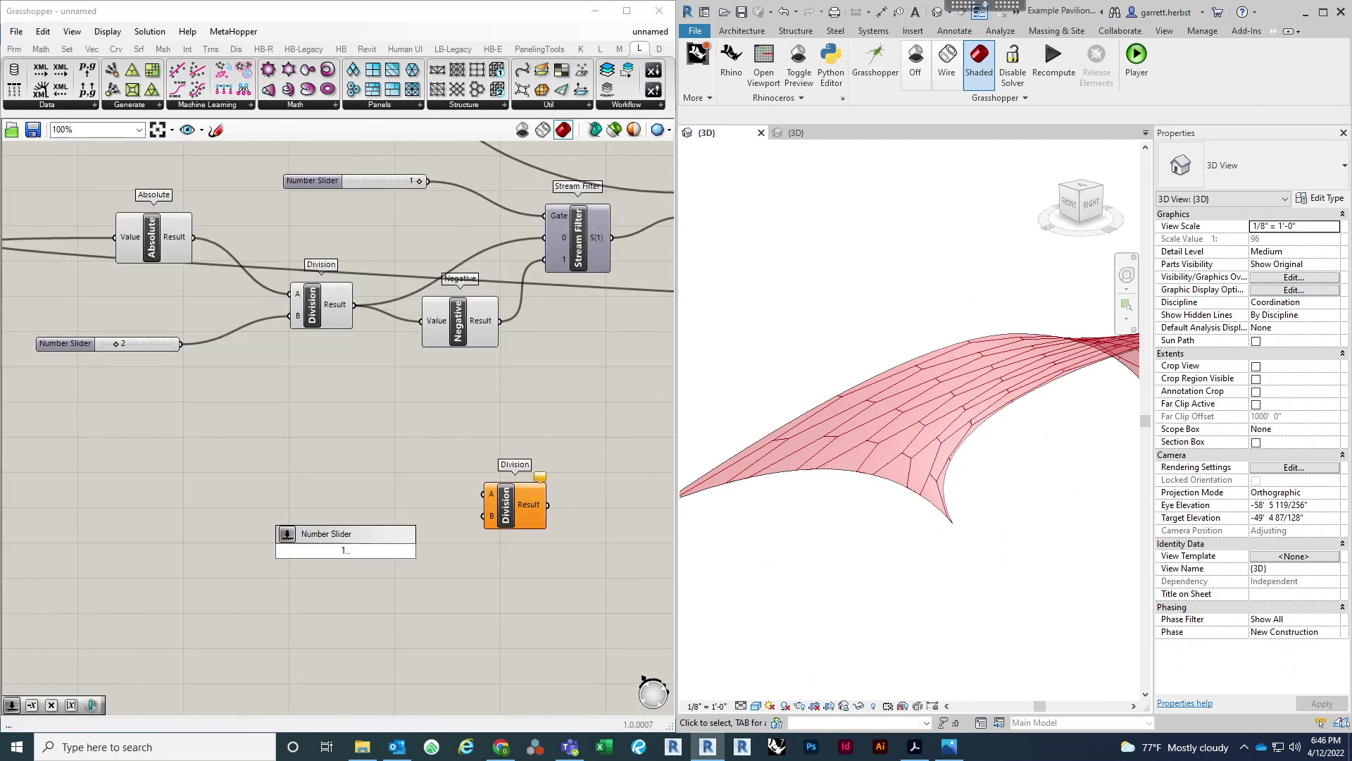
{"action": "key", "text": "Return"}
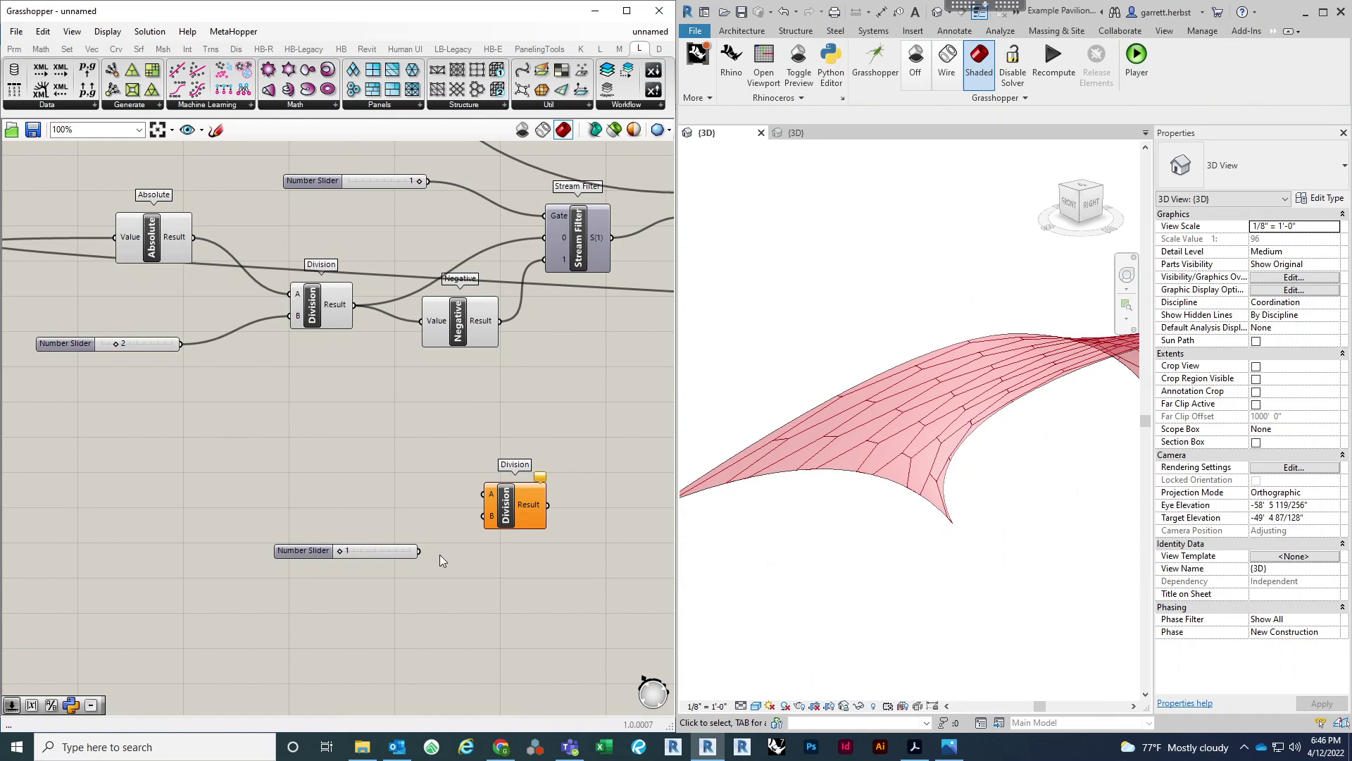
{"action": "left_click_drag", "start_coordinate": [419, 551], "coordinate": [484, 515]}
Step: Duplicate the new Division component directly below itself, keeping the divisor slider connected to input B
{"action": "scroll", "coordinate": [420, 594], "scroll_direction": "down", "scroll_amount": 4}
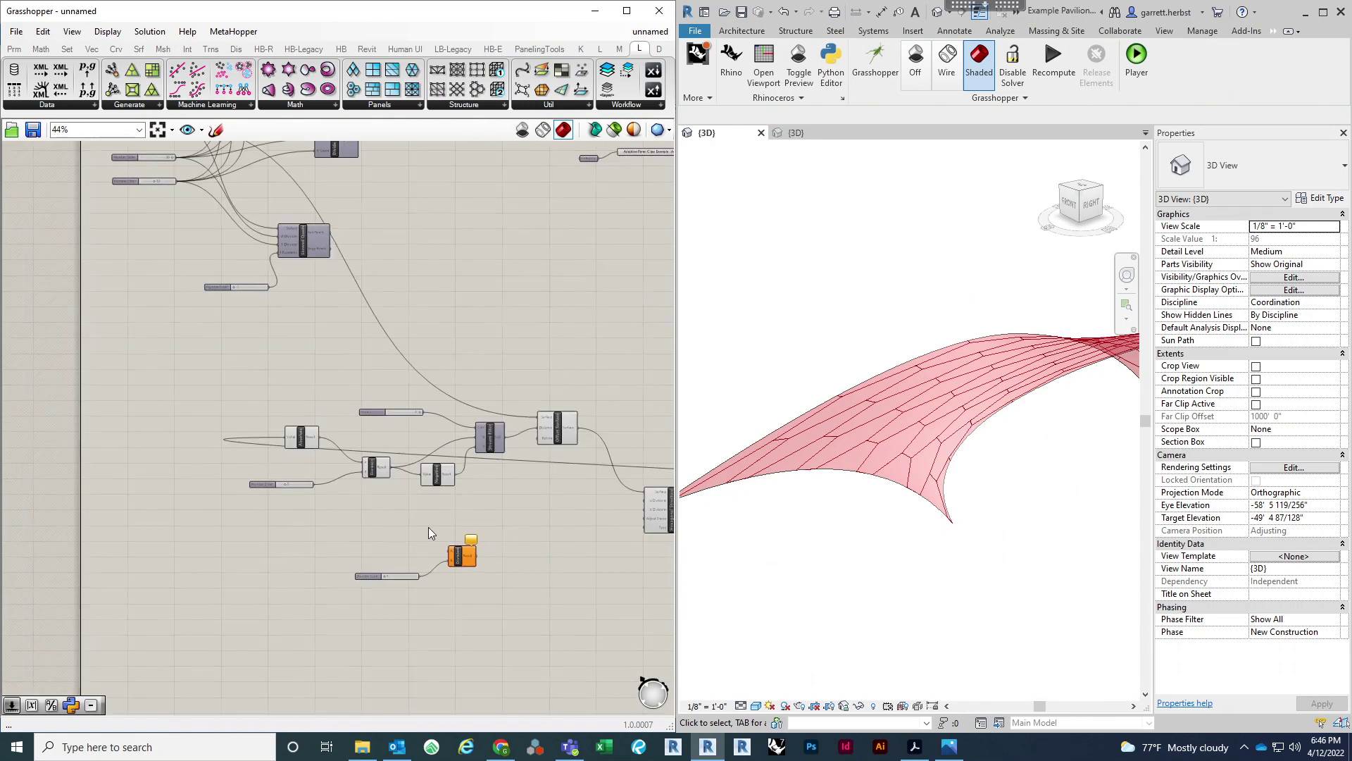
{"action": "right_click_drag", "start_coordinate": [428, 527], "coordinate": [428, 569]}
{"action": "scroll", "coordinate": [428, 570], "scroll_direction": "down", "scroll_amount": 2}
{"action": "scroll", "coordinate": [433, 597], "scroll_direction": "up", "scroll_amount": 4}
{"action": "right_click_drag", "start_coordinate": [458, 509], "coordinate": [446, 374]}
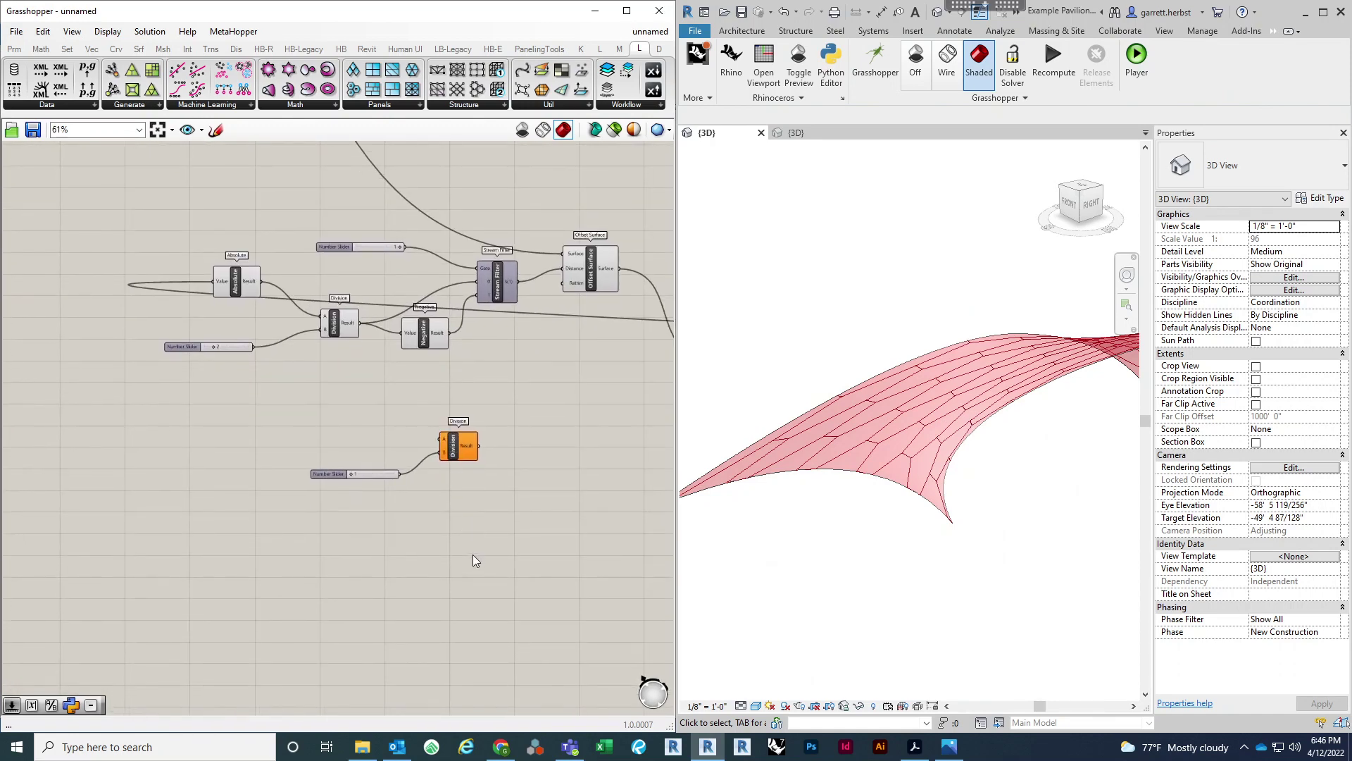
{"action": "mouse_move", "coordinate": [474, 556]}
{"action": "left_mouse_down"}
{"action": "mouse_move", "coordinate": [417, 431]}
{"action": "mouse_move", "coordinate": [451, 432]}
{"action": "mouse_move", "coordinate": [469, 539]}
{"action": "left_mouse_up"}
{"action": "scroll", "coordinate": [471, 541], "scroll_direction": "down", "scroll_amount": 4}
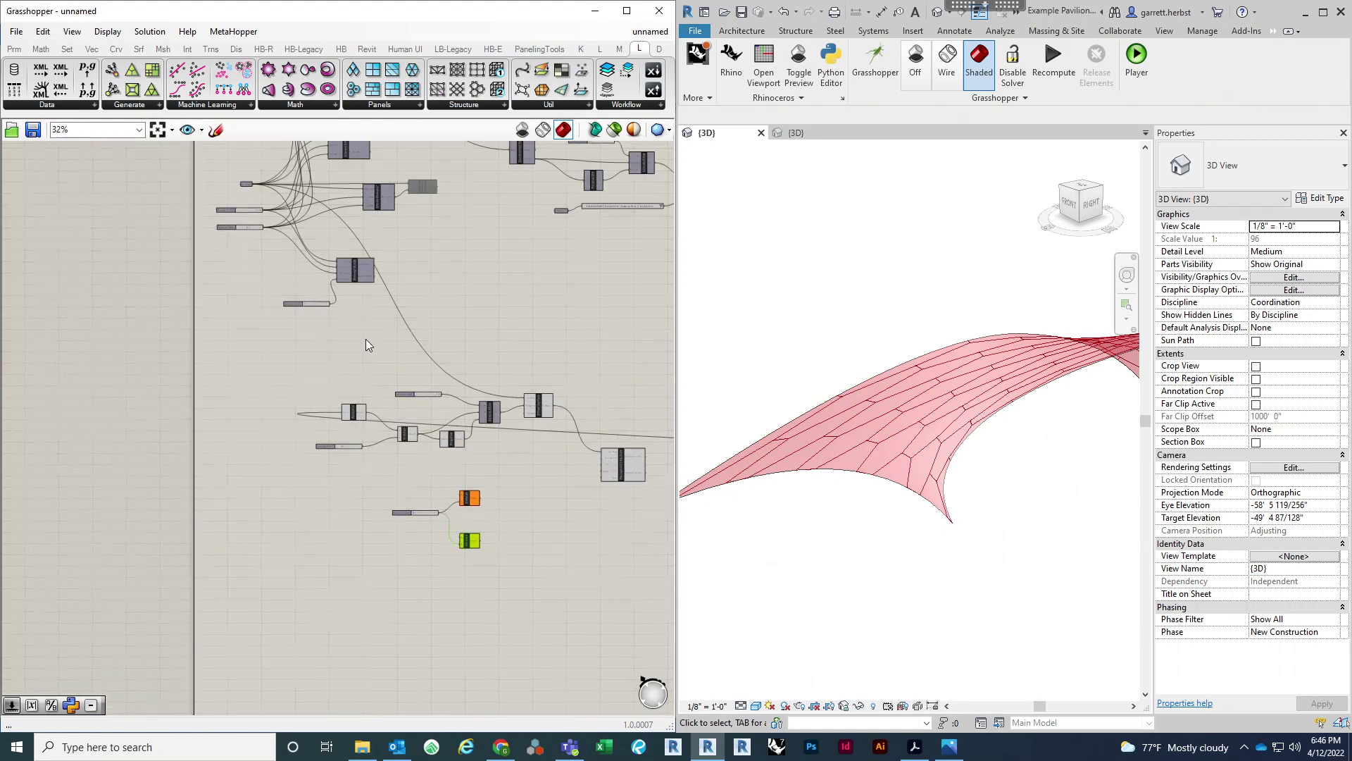
Step: Connect the panel division slider set to 30 to input A of the upper Division and the slider set to 12 to the lower one's
{"action": "right_click_drag", "start_coordinate": [365, 340], "coordinate": [364, 371]}
{"action": "scroll", "coordinate": [270, 235], "scroll_direction": "up", "scroll_amount": 6}
{"action": "left_click_drag", "start_coordinate": [239, 258], "coordinate": [455, 545]}
{"action": "scroll", "coordinate": [355, 268], "scroll_direction": "down", "scroll_amount": 2}
{"action": "scroll", "coordinate": [506, 601], "scroll_direction": "down", "scroll_amount": 4}
{"action": "scroll", "coordinate": [244, 247], "scroll_direction": "up", "scroll_amount": 5}
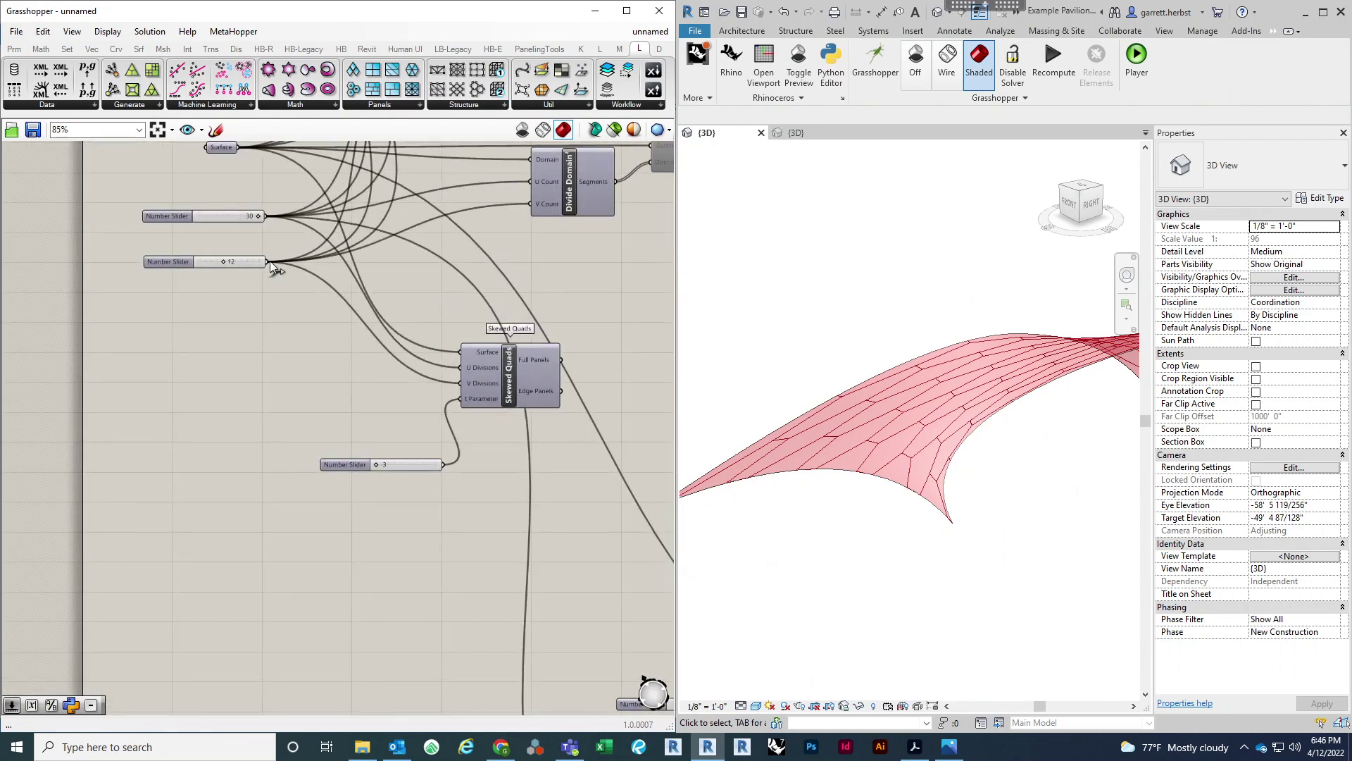
{"action": "left_click_drag", "start_coordinate": [269, 261], "coordinate": [492, 644]}
{"action": "scroll", "coordinate": [272, 251], "scroll_direction": "down", "scroll_amount": 5}
{"action": "scroll", "coordinate": [492, 644], "scroll_direction": "up", "scroll_amount": 5}
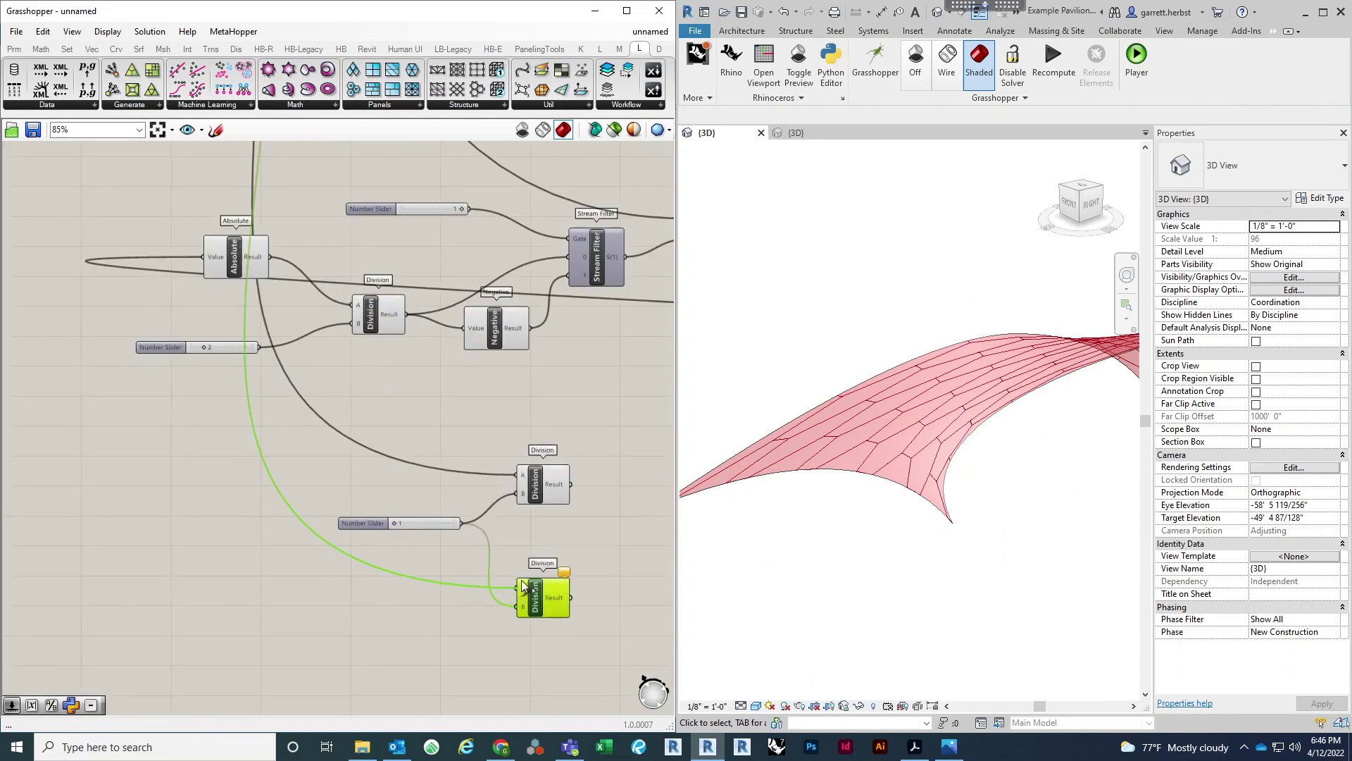
Step: Move both new Division components closer to the Hexagonal Structure component, keeping them stacked
{"action": "right_click_drag", "start_coordinate": [642, 516], "coordinate": [305, 475]}
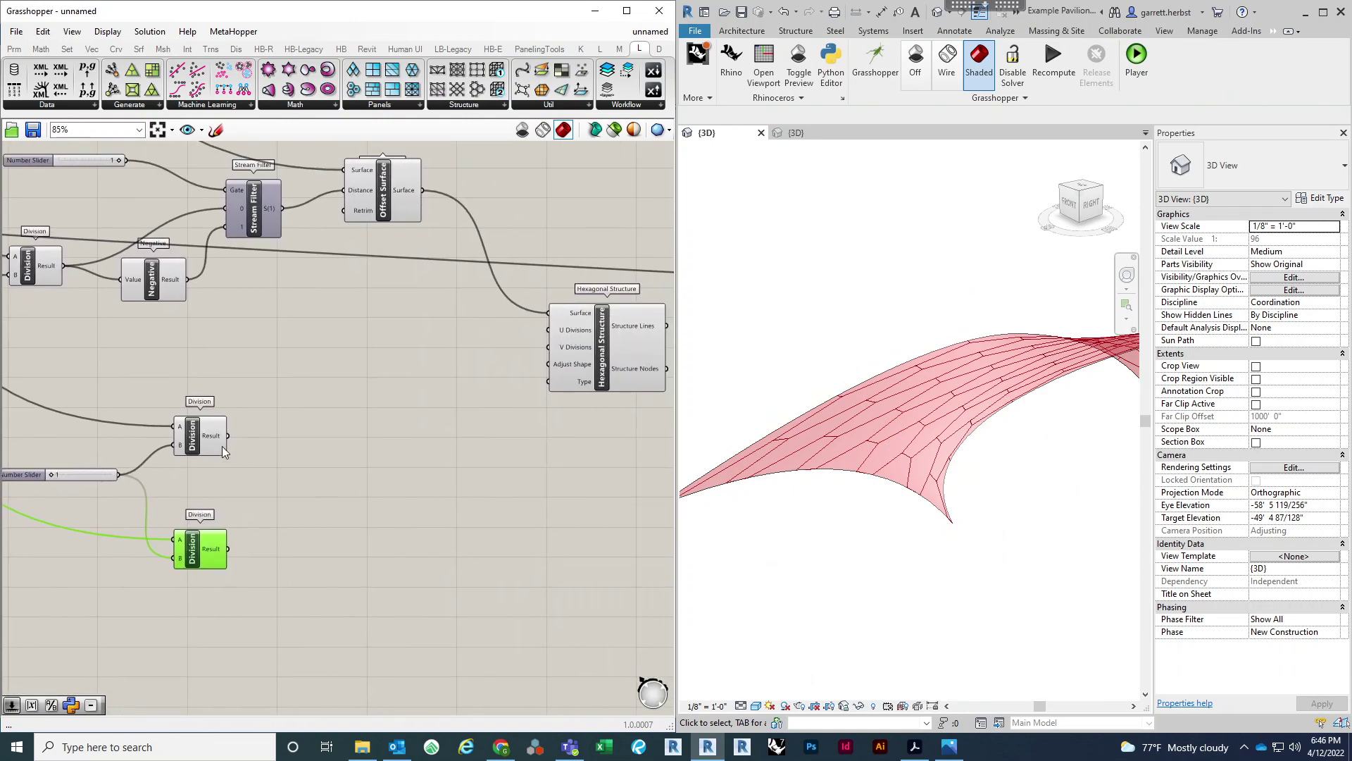
{"action": "left_click_drag", "start_coordinate": [205, 434], "coordinate": [263, 415]}
{"action": "left_click_drag", "start_coordinate": [198, 545], "coordinate": [255, 521]}
{"action": "left_click", "coordinate": [357, 460]}
{"action": "right_click_drag", "start_coordinate": [356, 465], "coordinate": [447, 534]}
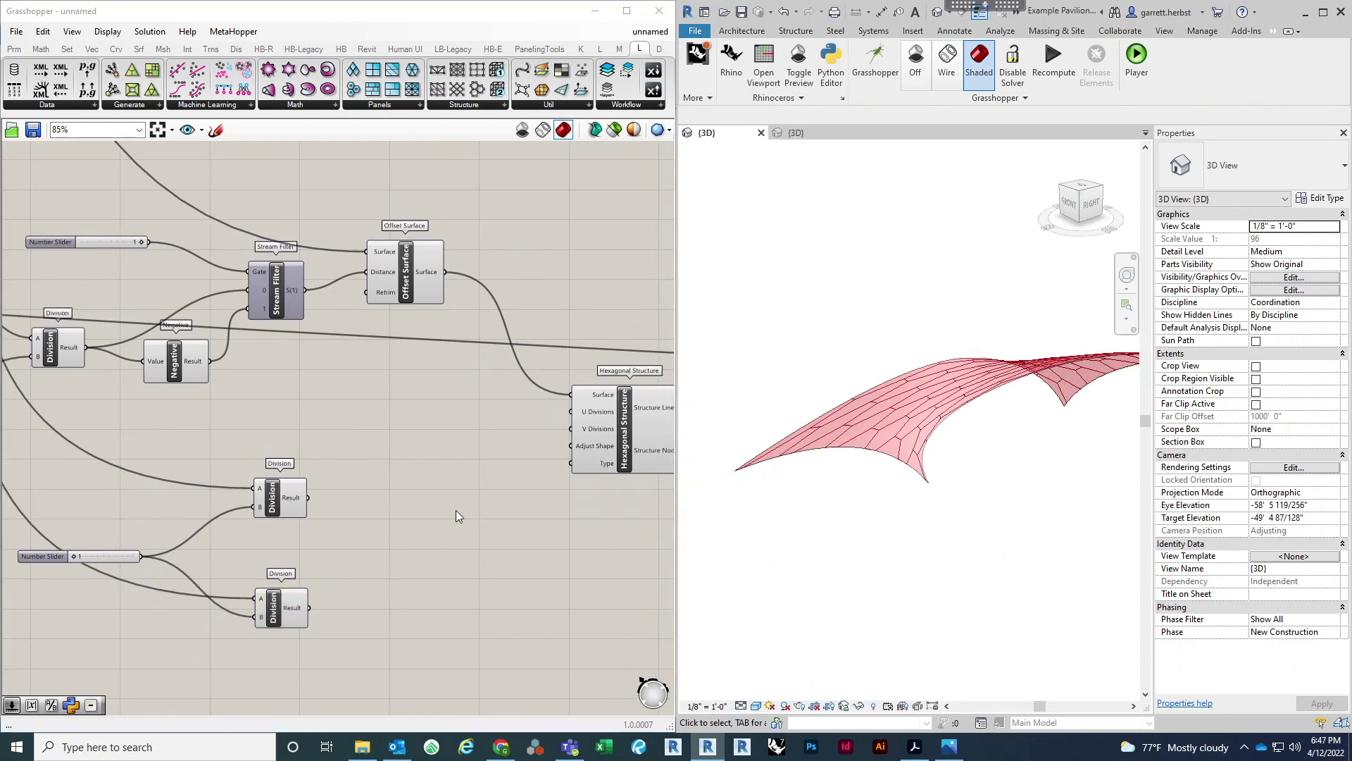
Step: Connect the upper Division result to Hexagonal Structure's U Divisions and the lower result to its V Divisions
{"action": "right_click", "coordinate": [325, 512]}
{"action": "left_click_drag", "start_coordinate": [307, 497], "coordinate": [571, 411]}
{"action": "left_click_drag", "start_coordinate": [309, 608], "coordinate": [572, 428]}
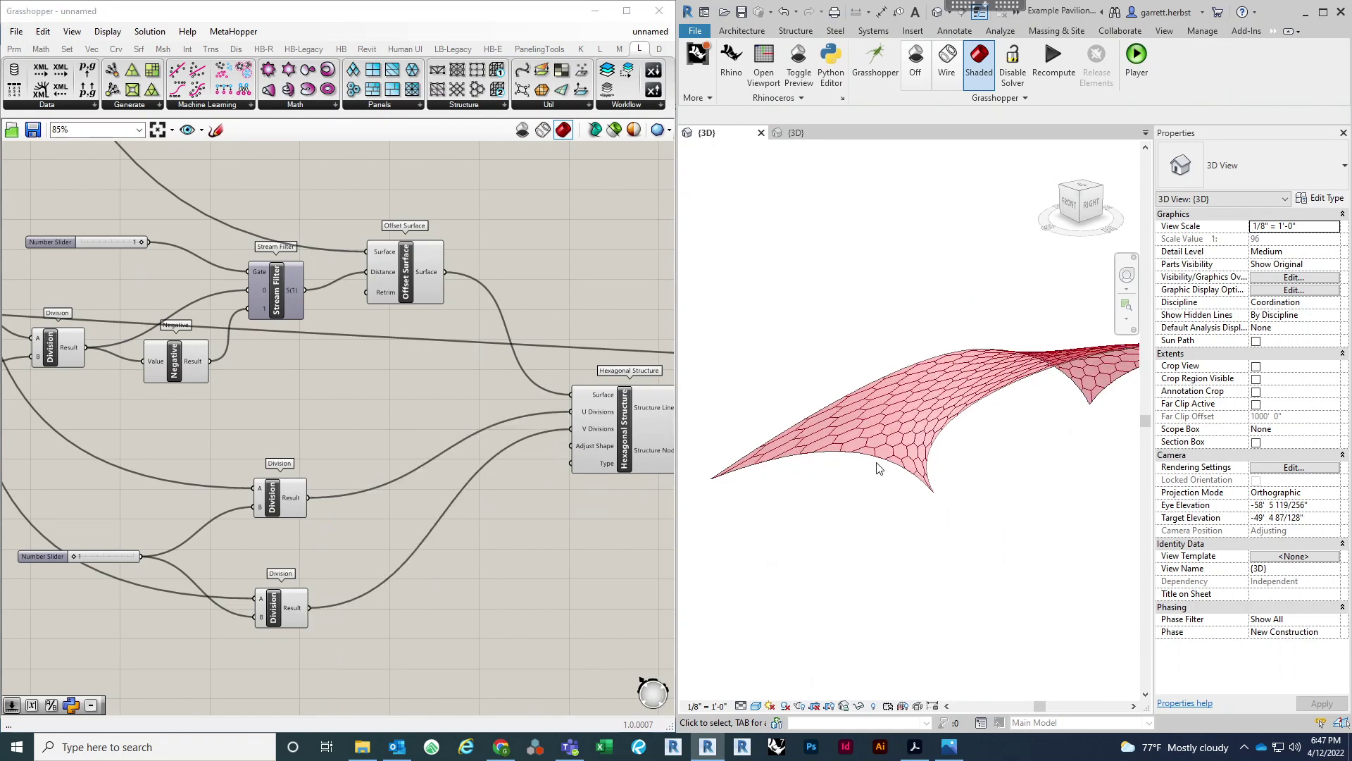
{"action": "right_click", "coordinate": [534, 507]}
Step: Set the divisor slider to 2 and inspect the coarser hexagonal pattern in the 3D view
{"action": "left_click", "coordinate": [36, 554]}
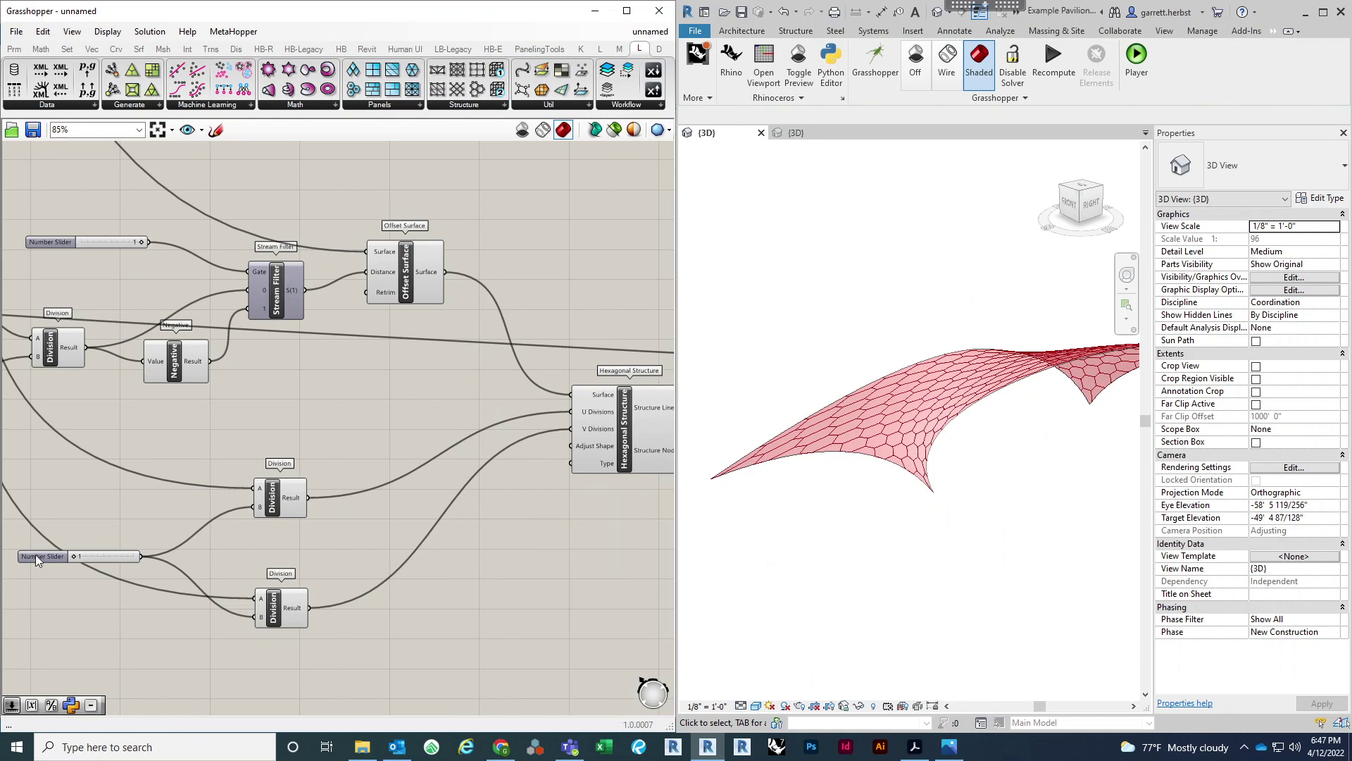
{"action": "scroll", "coordinate": [35, 553], "scroll_direction": "up", "scroll_amount": 5}
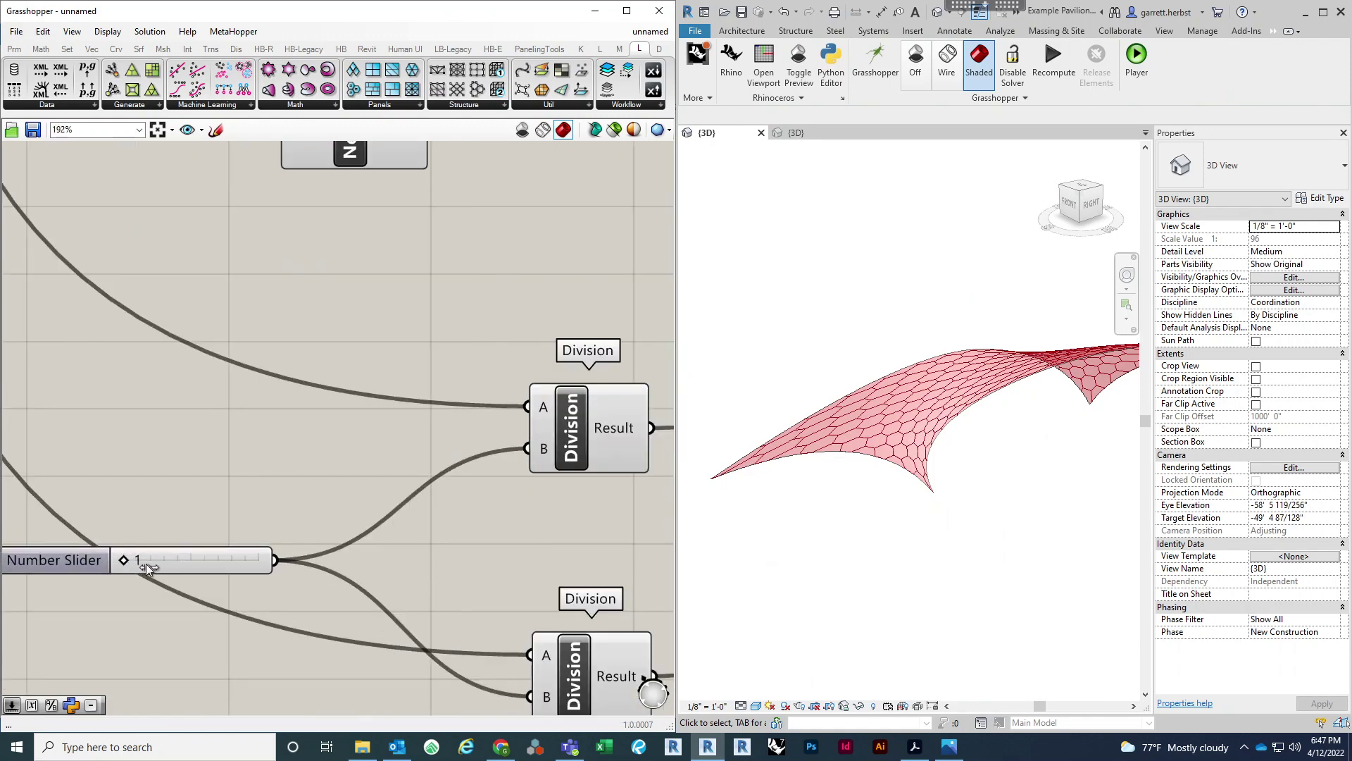
{"action": "left_click_drag", "start_coordinate": [146, 567], "coordinate": [167, 565]}
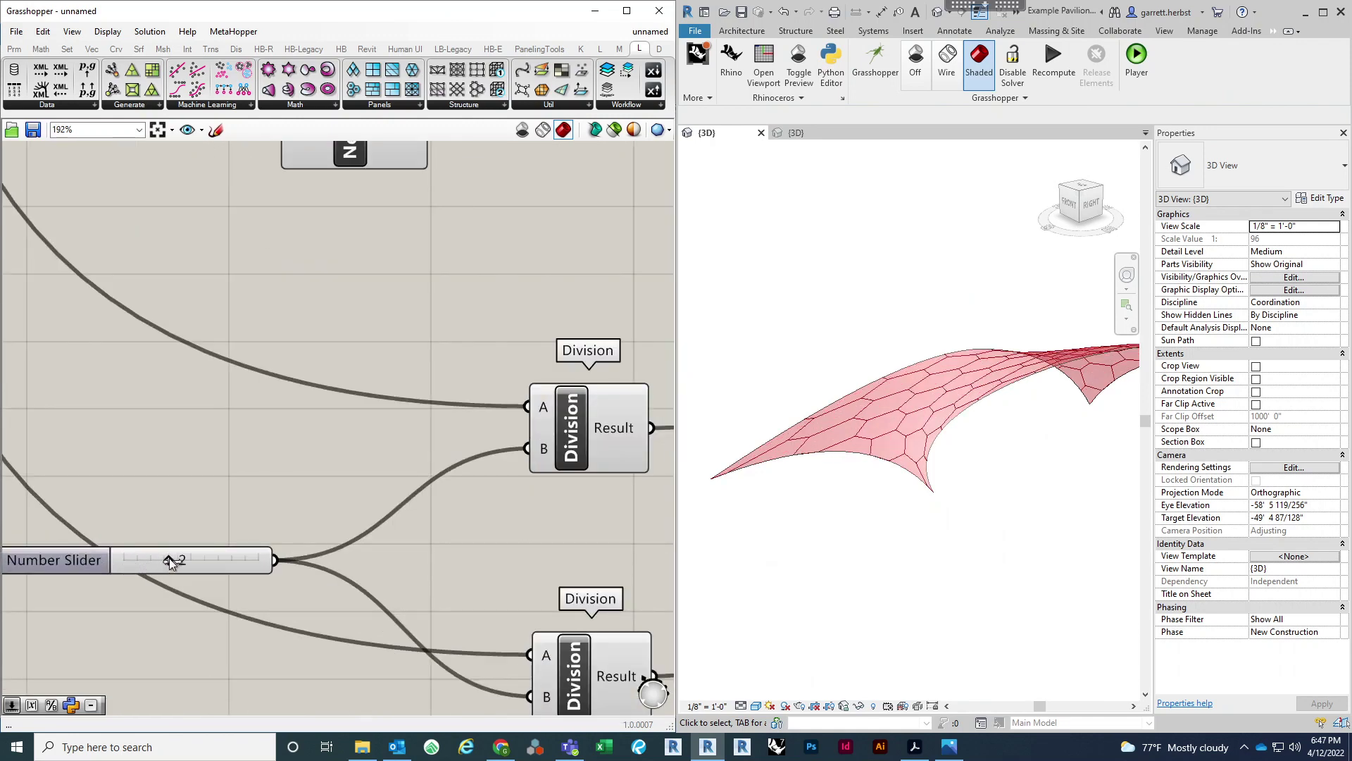
{"action": "middle_click_drag", "start_coordinate": [845, 462], "coordinate": [987, 562], "text": "shift"}
{"action": "scroll", "coordinate": [932, 483], "scroll_direction": "up", "scroll_amount": 4}
{"action": "scroll", "coordinate": [324, 351], "scroll_direction": "down", "scroll_amount": 3}
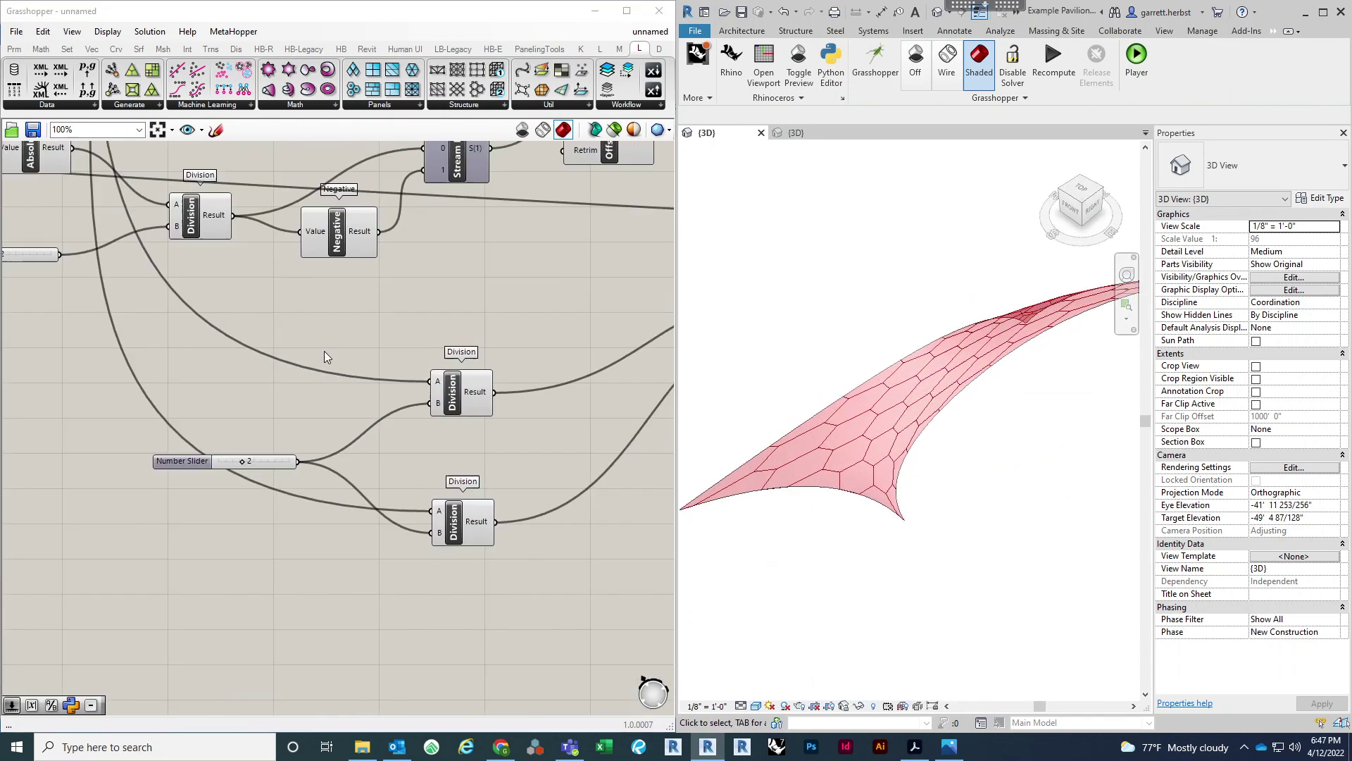
Step: Examine the unconnected Adjust Shape and Type inputs of the Hexagonal Structure component
{"action": "scroll", "coordinate": [324, 351], "scroll_direction": "down", "scroll_amount": 2}
{"action": "right_click", "coordinate": [400, 512]}
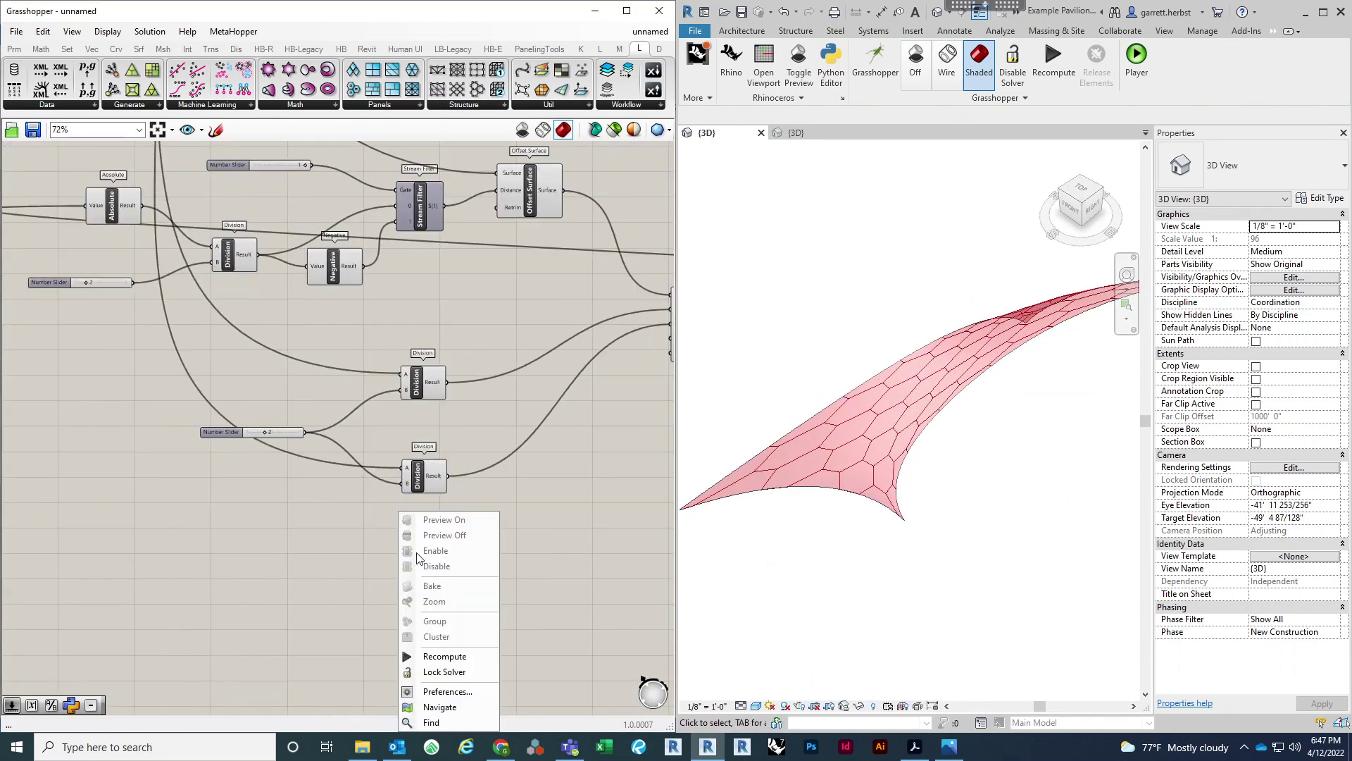
{"action": "left_click", "coordinate": [324, 577]}
{"action": "middle_click", "coordinate": [604, 477]}
{"action": "left_click", "coordinate": [350, 569]}
{"action": "scroll", "coordinate": [342, 565], "scroll_direction": "down", "scroll_amount": 4}
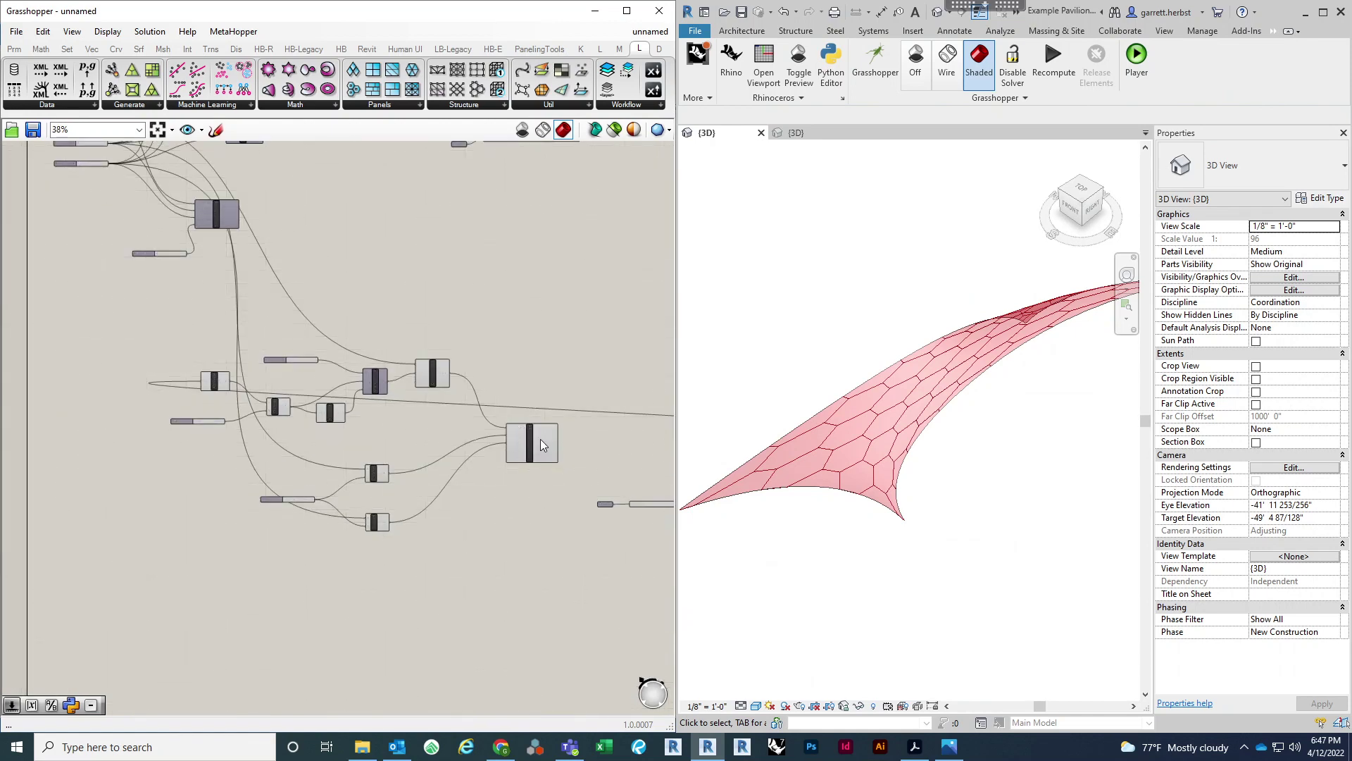
{"action": "scroll", "coordinate": [541, 444], "scroll_direction": "up", "scroll_amount": 7}
{"action": "mouse_move", "coordinate": [483, 479]}
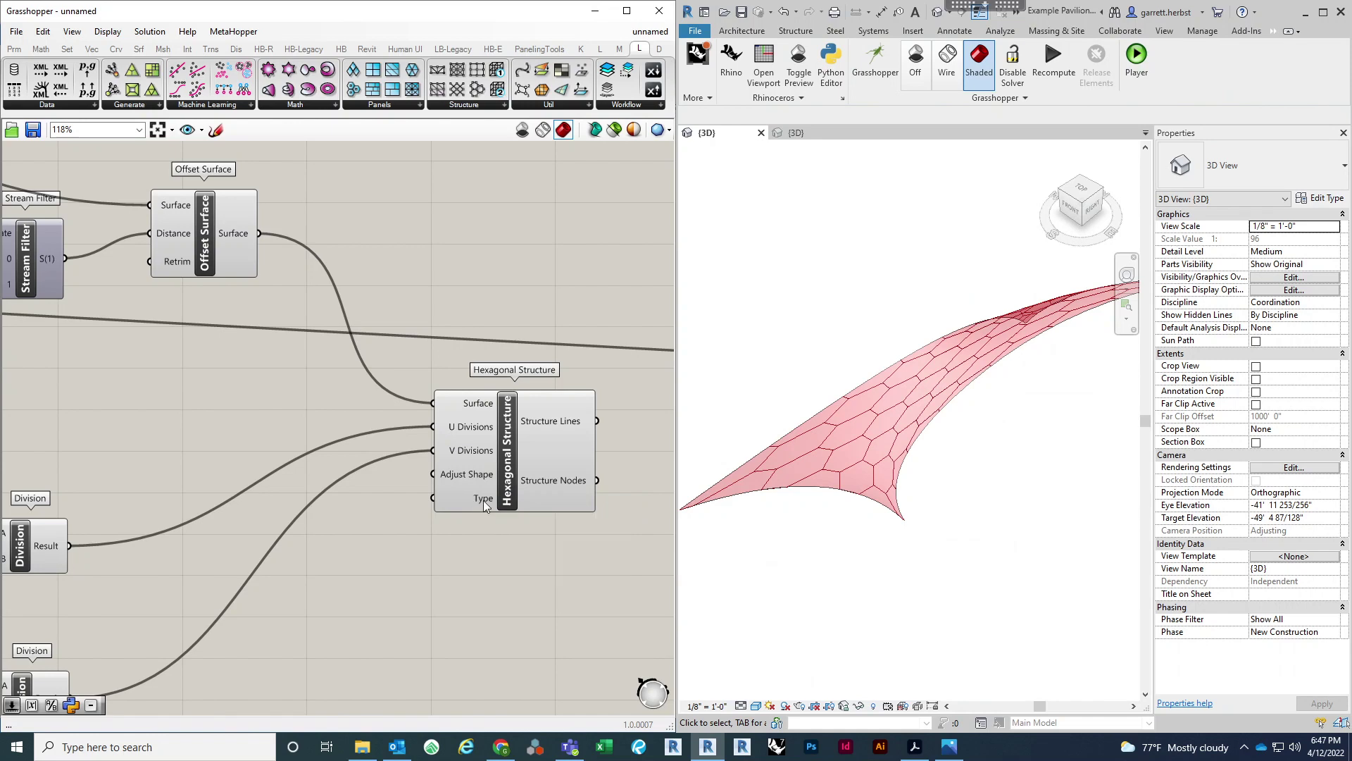
Step: Make room beside Hexagonal Structure, add a Boolean Toggle set to False and connect it to the Type input
{"action": "left_click_drag", "start_coordinate": [521, 474], "coordinate": [614, 451]}
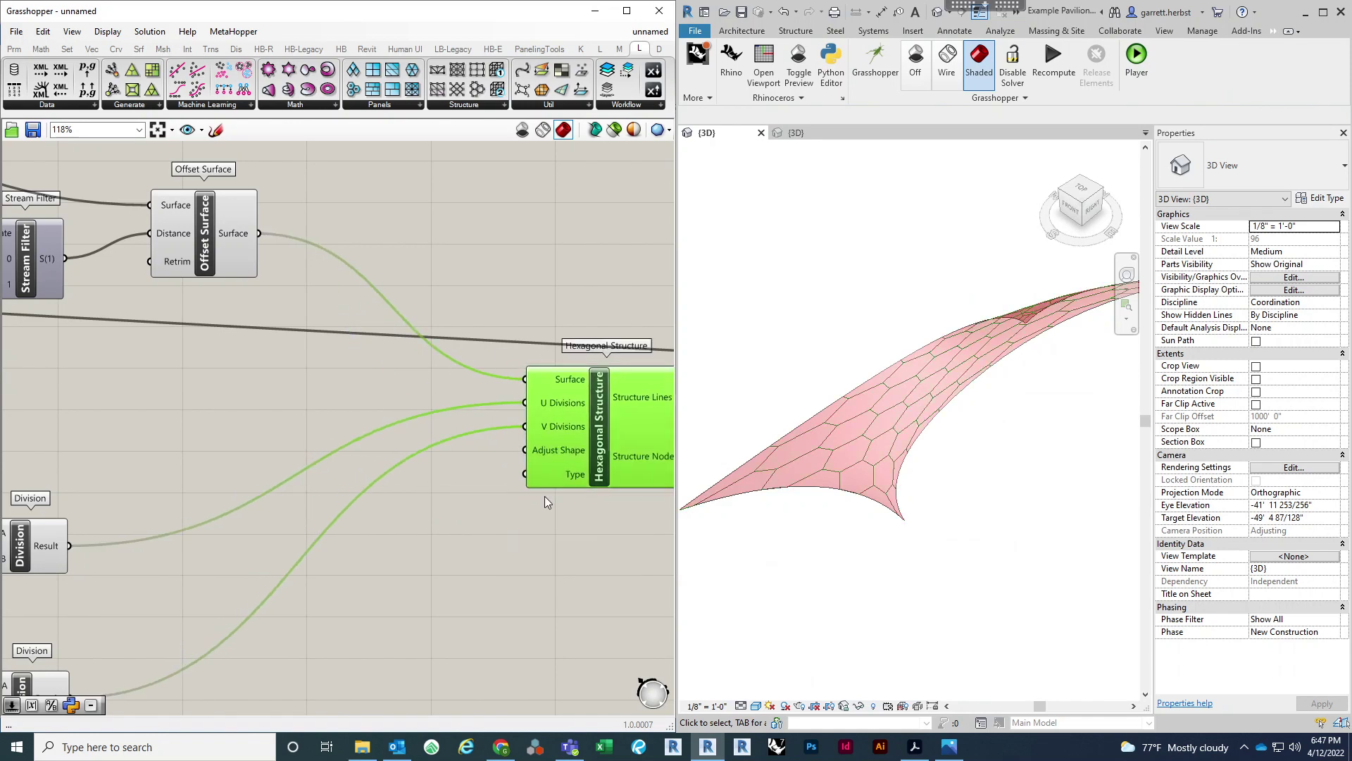
{"action": "double_click", "coordinate": [450, 530]}
{"action": "type", "text": "togg"}
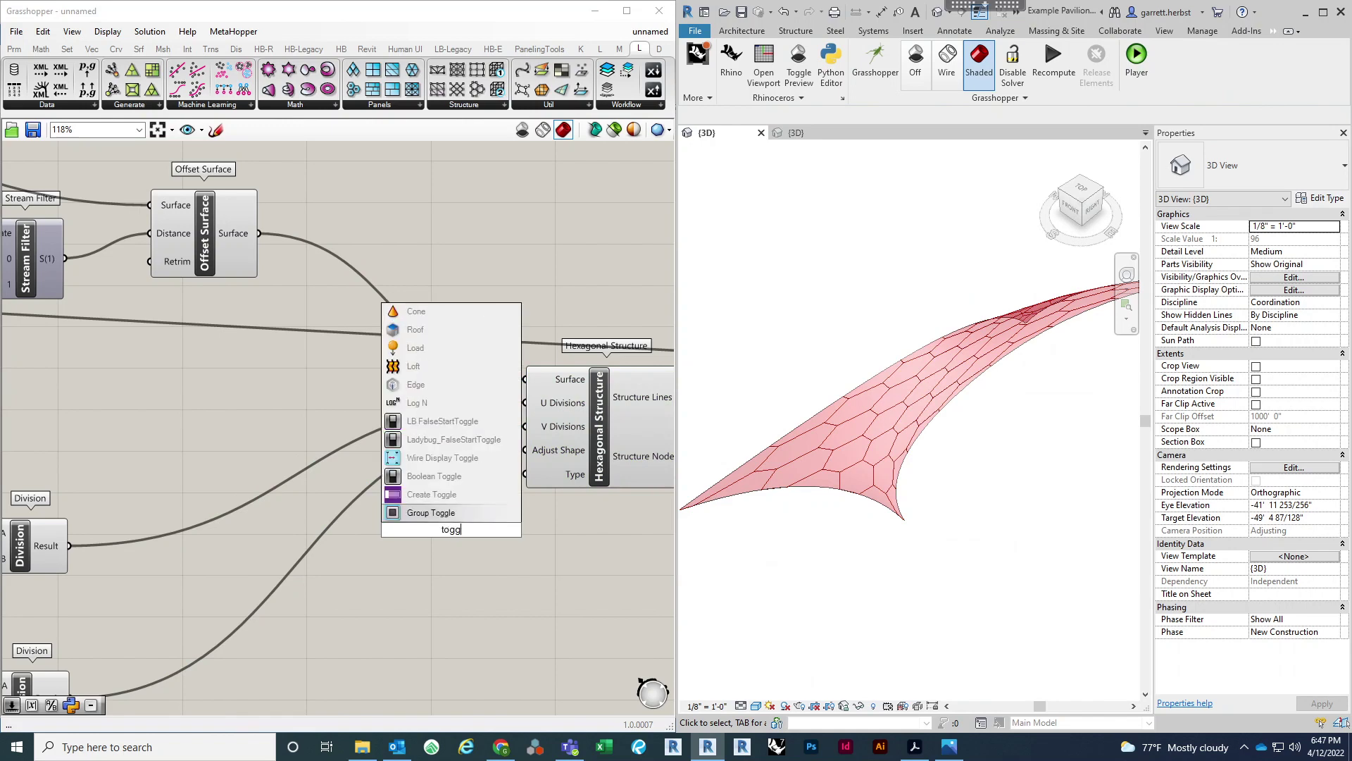
{"action": "key", "text": "BackSpace"}
{"action": "key", "text": "BackSpace"}
{"action": "key", "text": "BackSpace"}
{"action": "key", "text": "BackSpace"}
{"action": "type", "text": "bool"}
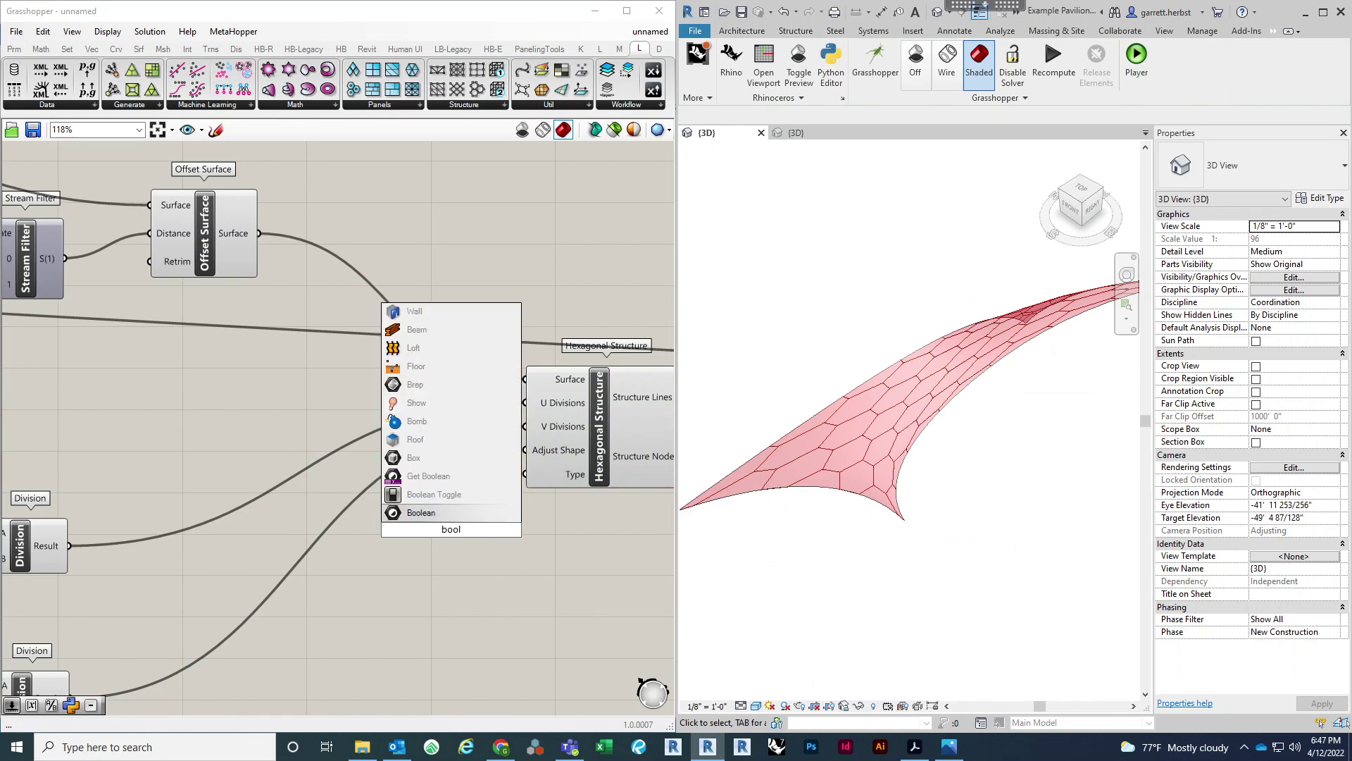
{"action": "left_click", "coordinate": [466, 492]}
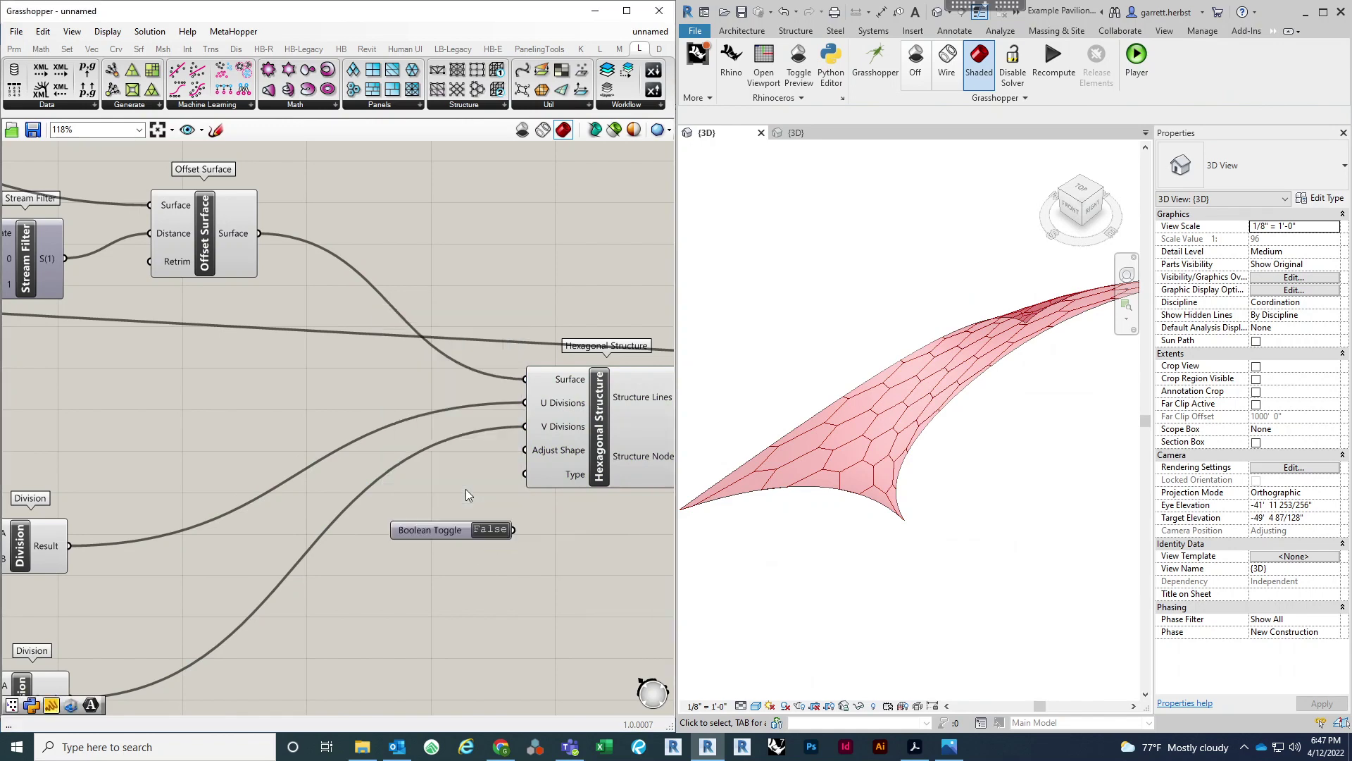
{"action": "left_click_drag", "start_coordinate": [425, 530], "coordinate": [344, 512]}
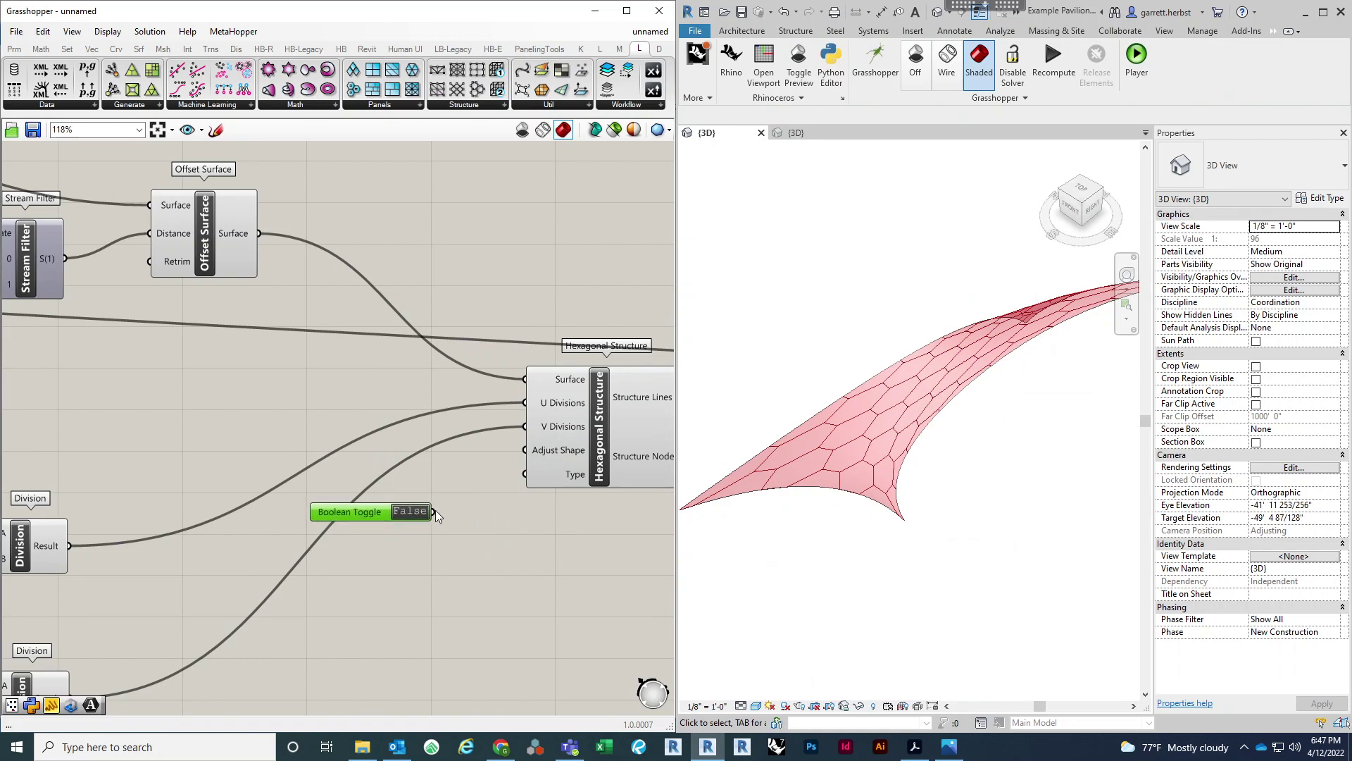
{"action": "left_click_drag", "start_coordinate": [434, 512], "coordinate": [525, 474]}
Step: Switch the Boolean Toggle to True and back to False to compare the structure types, and delete the toggle
{"action": "left_click", "coordinate": [408, 512]}
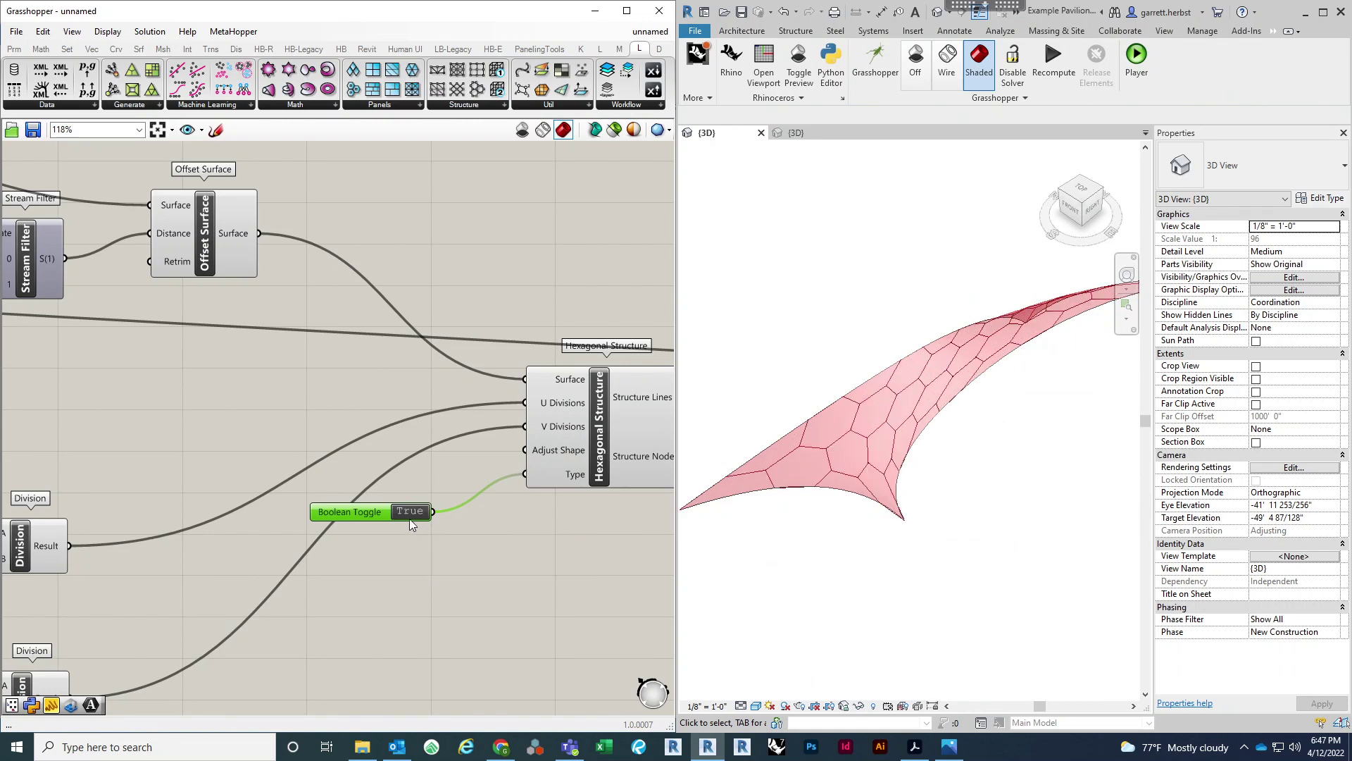
{"action": "left_click", "coordinate": [409, 514]}
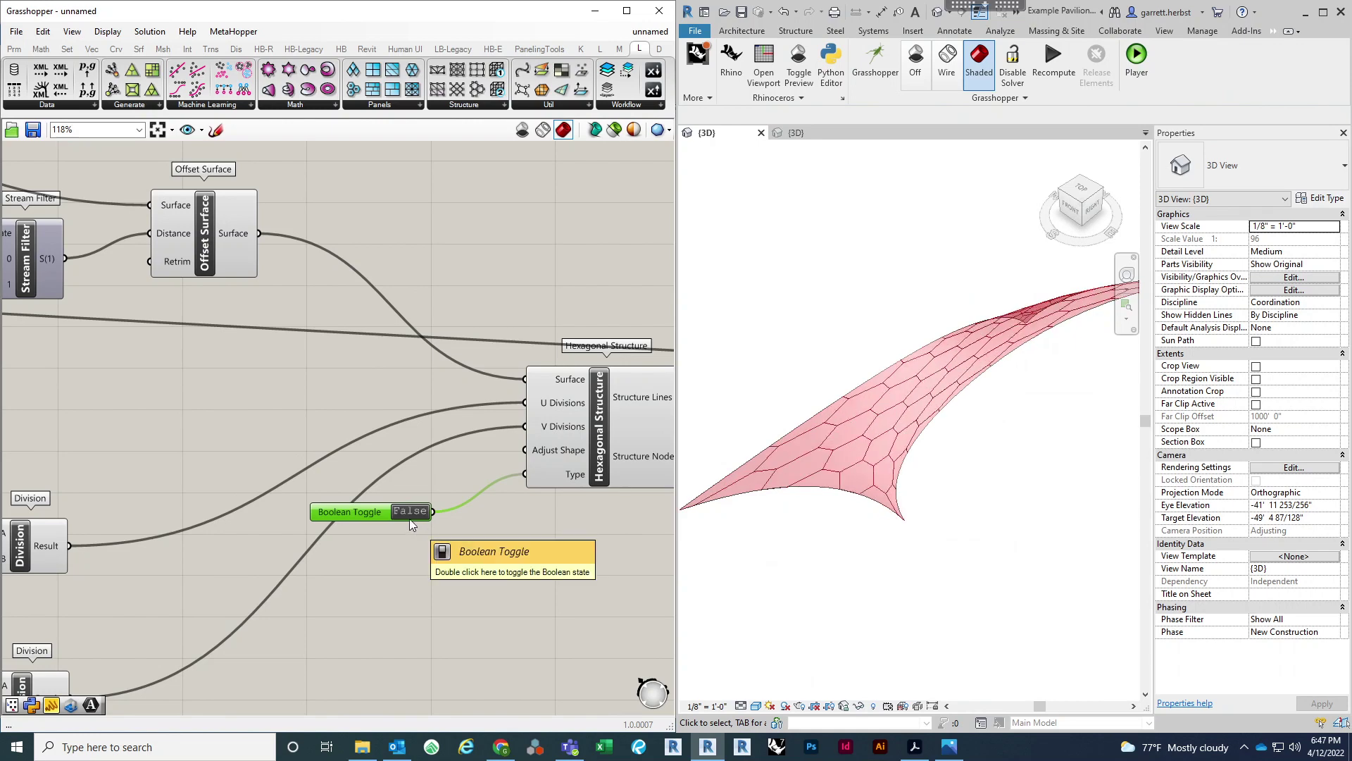
{"action": "double_click", "coordinate": [409, 520]}
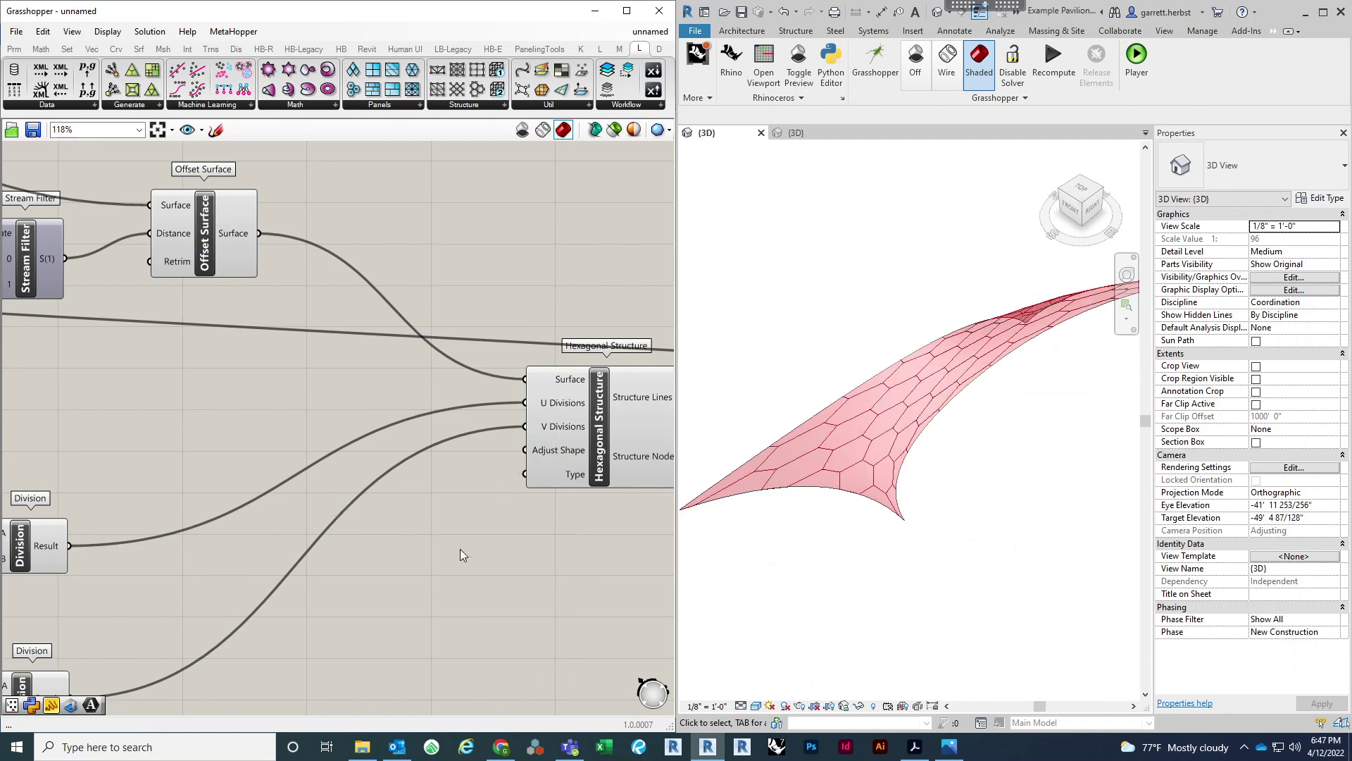
Step: Move the Hexagonal Structure component up to free space on the canvas below it
{"action": "scroll", "coordinate": [504, 404], "scroll_direction": "down", "scroll_amount": 3}
{"action": "left_click", "coordinate": [493, 450]}
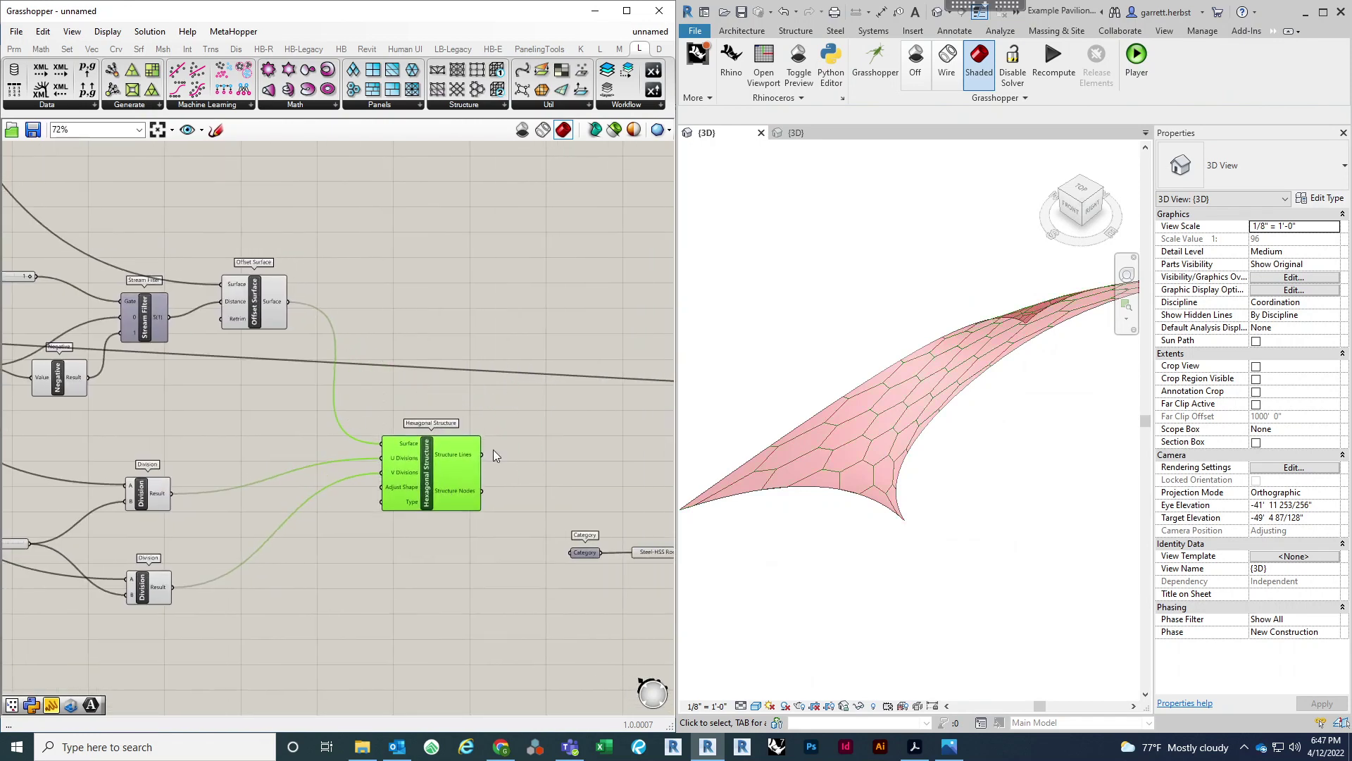
{"action": "left_click_drag", "start_coordinate": [462, 443], "coordinate": [469, 402]}
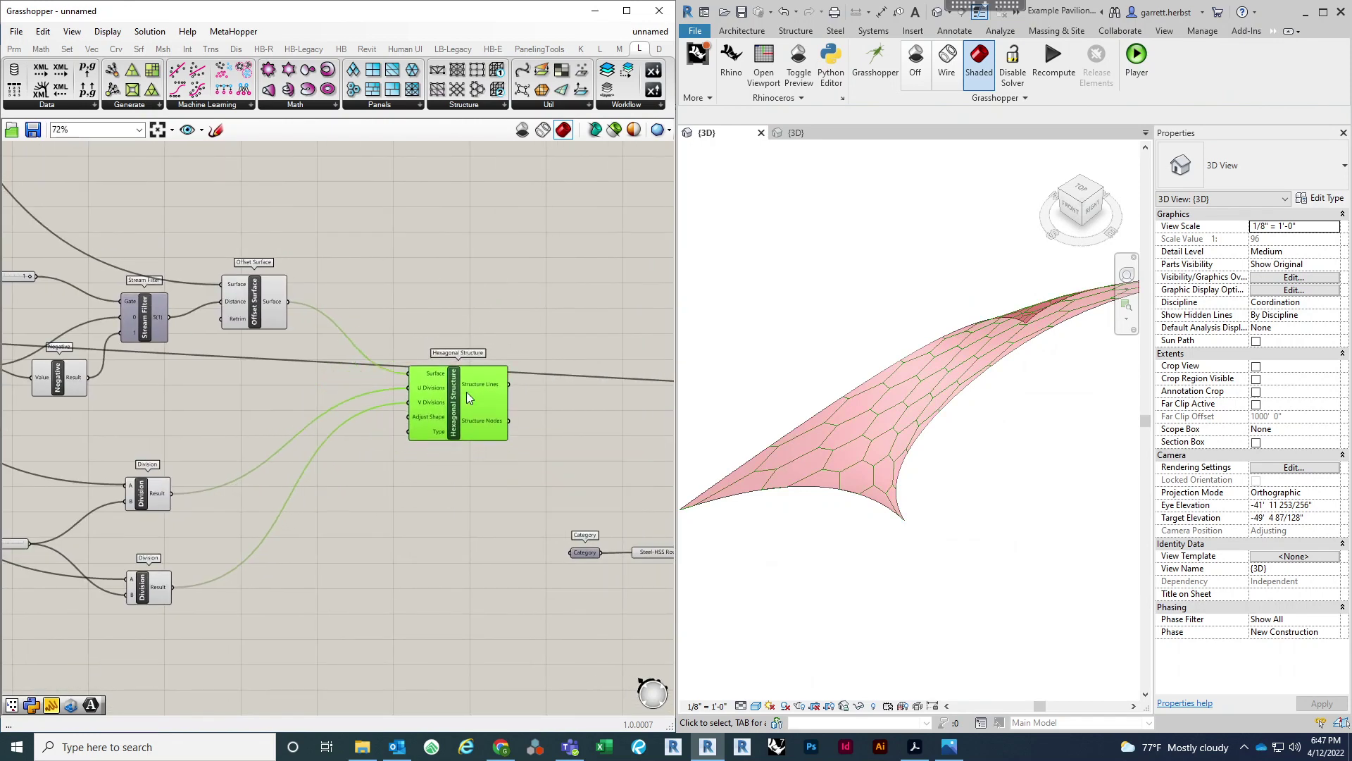
Step: Add a Braced Grid 2-D Structure component and position it just below the Hexagonal Structure component
{"action": "left_click", "coordinate": [489, 105]}
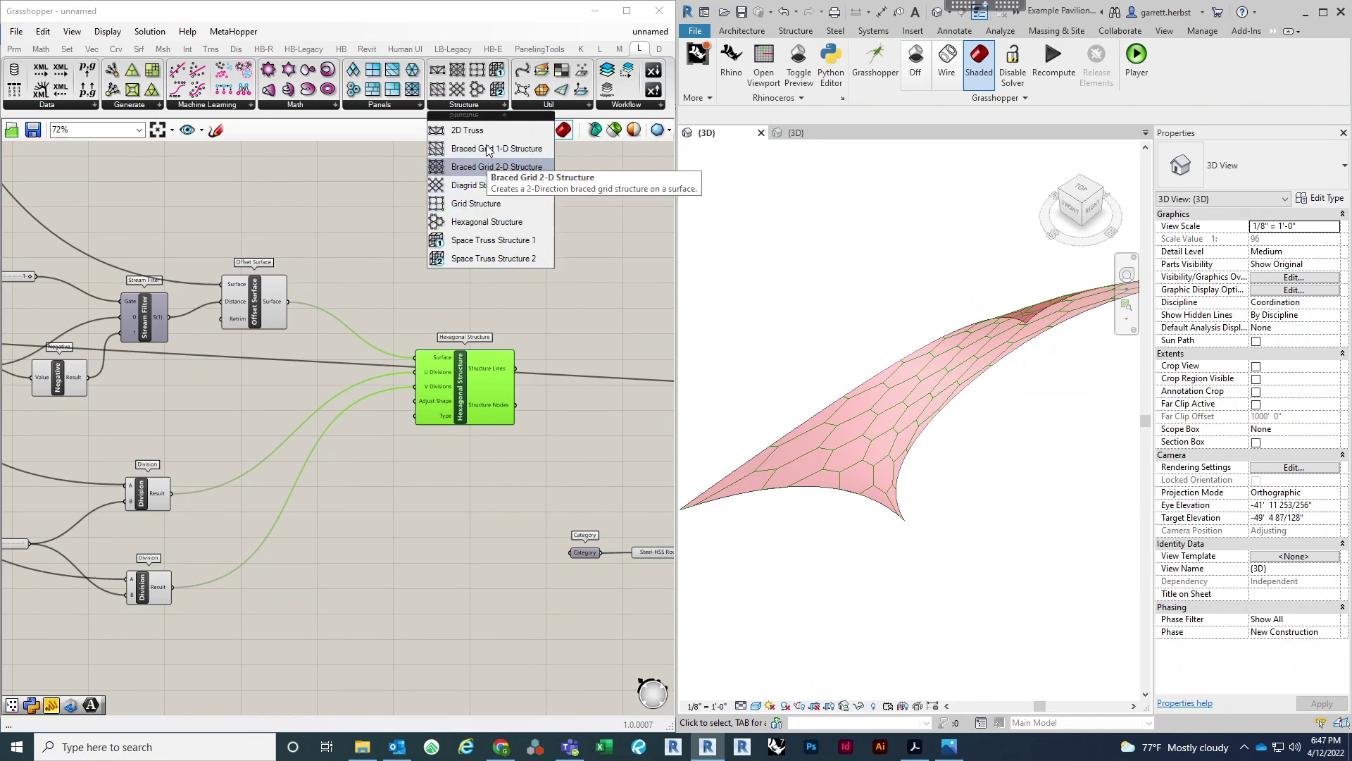
{"action": "left_click", "coordinate": [491, 167]}
{"action": "left_click", "coordinate": [416, 517]}
{"action": "scroll", "coordinate": [438, 500], "scroll_direction": "up", "scroll_amount": 2}
{"action": "left_click_drag", "start_coordinate": [404, 522], "coordinate": [445, 516]}
{"action": "left_click_drag", "start_coordinate": [466, 334], "coordinate": [482, 196]}
{"action": "left_click_drag", "start_coordinate": [416, 544], "coordinate": [438, 421]}
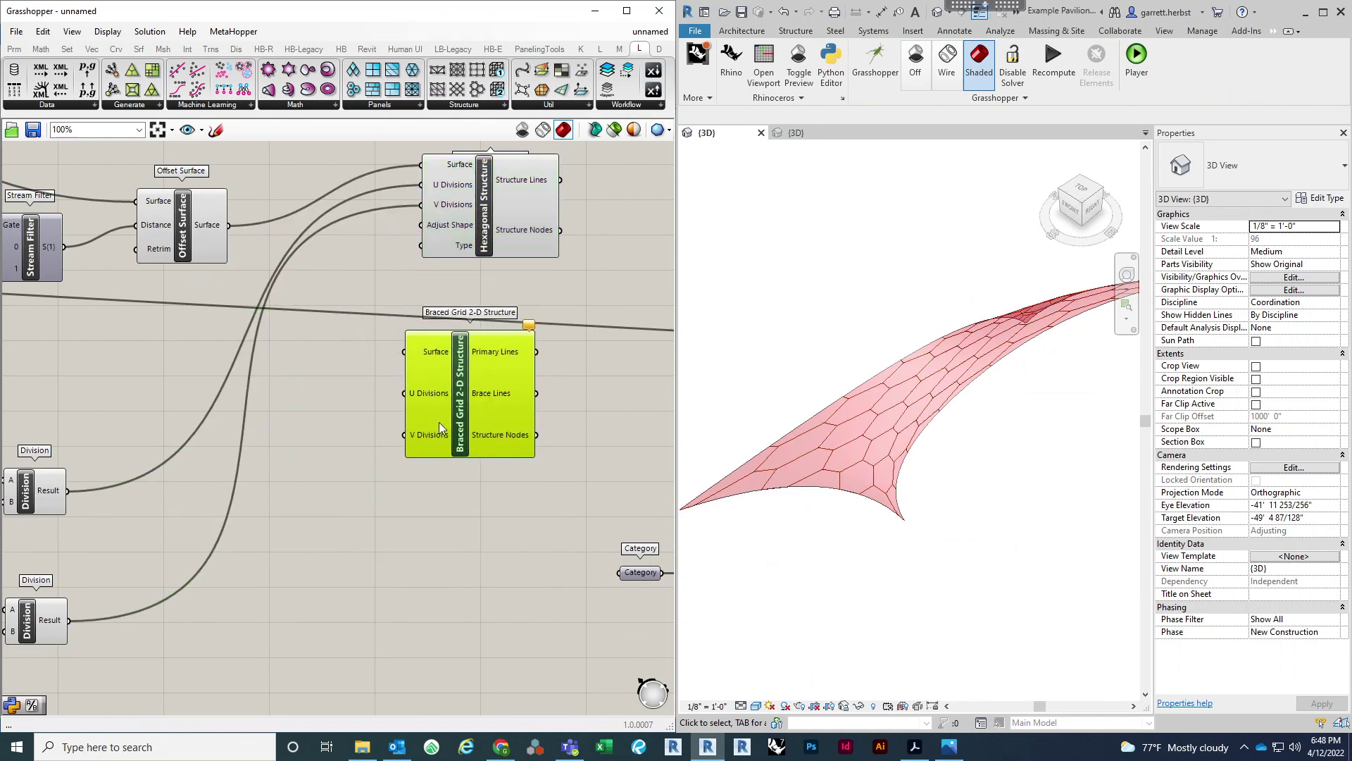
{"action": "scroll", "coordinate": [438, 422], "scroll_direction": "down", "scroll_amount": 3}
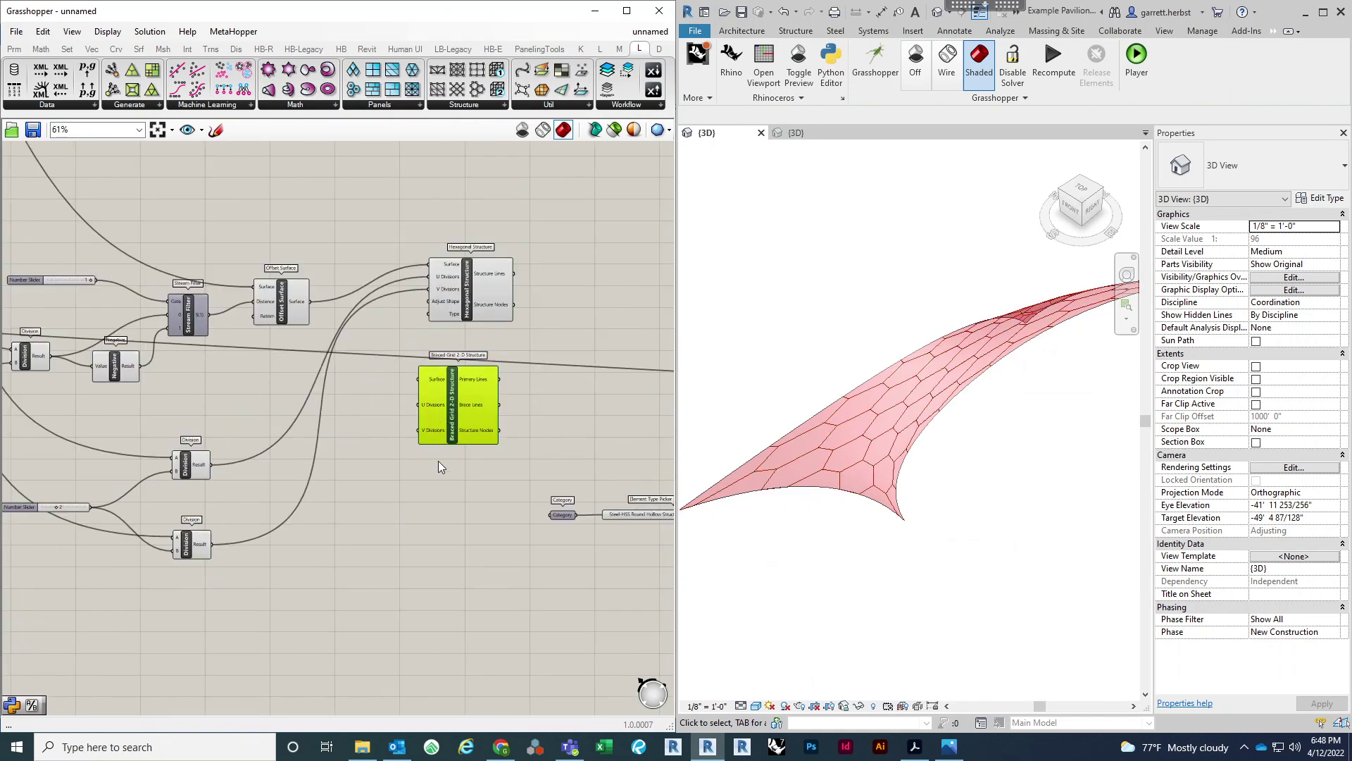
Step: Add a Space Truss Structure 1 component below the Hexagonal Structure component and delete the Braced Grid 2-D Structure component
{"action": "right_click_drag", "start_coordinate": [447, 441], "coordinate": [428, 440]}
{"action": "left_click", "coordinate": [492, 106]}
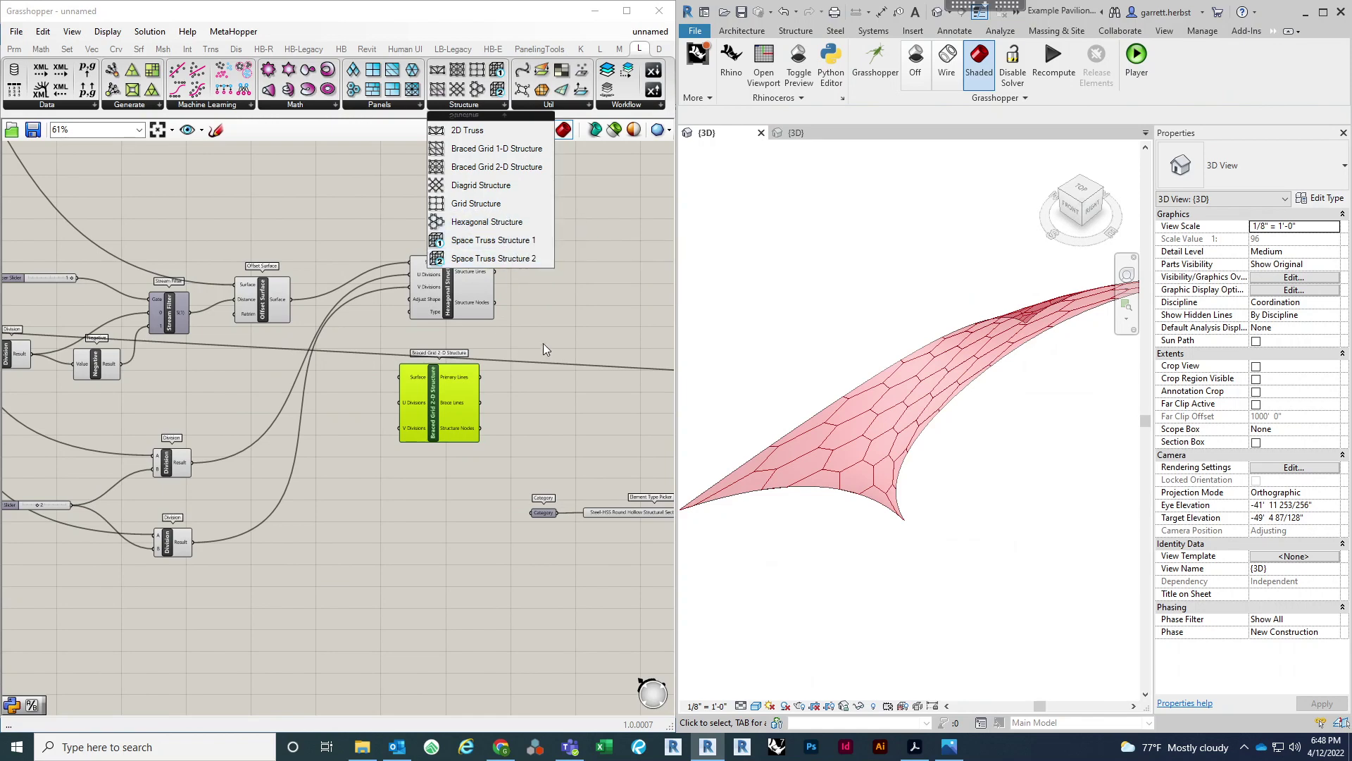
{"action": "left_click", "coordinate": [559, 378]}
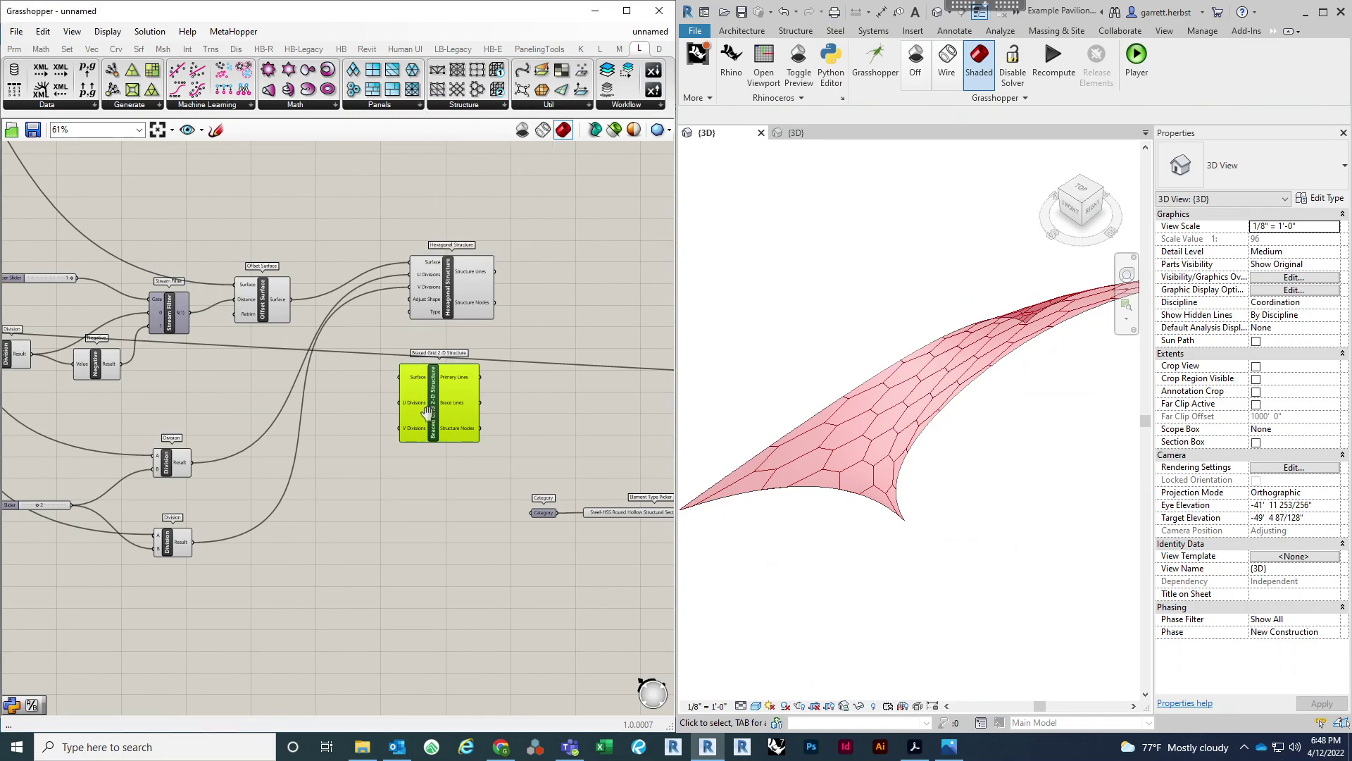
{"action": "right_click_drag", "start_coordinate": [528, 375], "coordinate": [435, 387]}
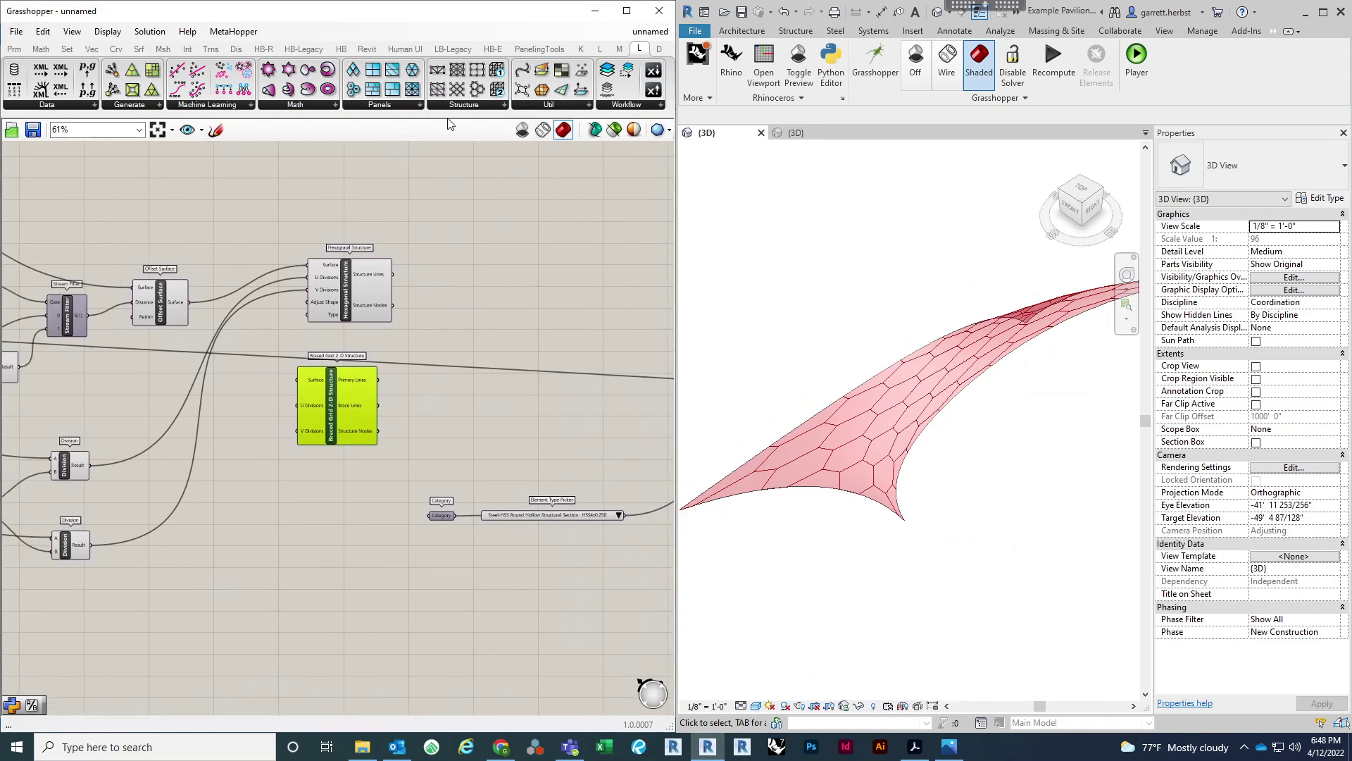
{"action": "left_click", "coordinate": [472, 105]}
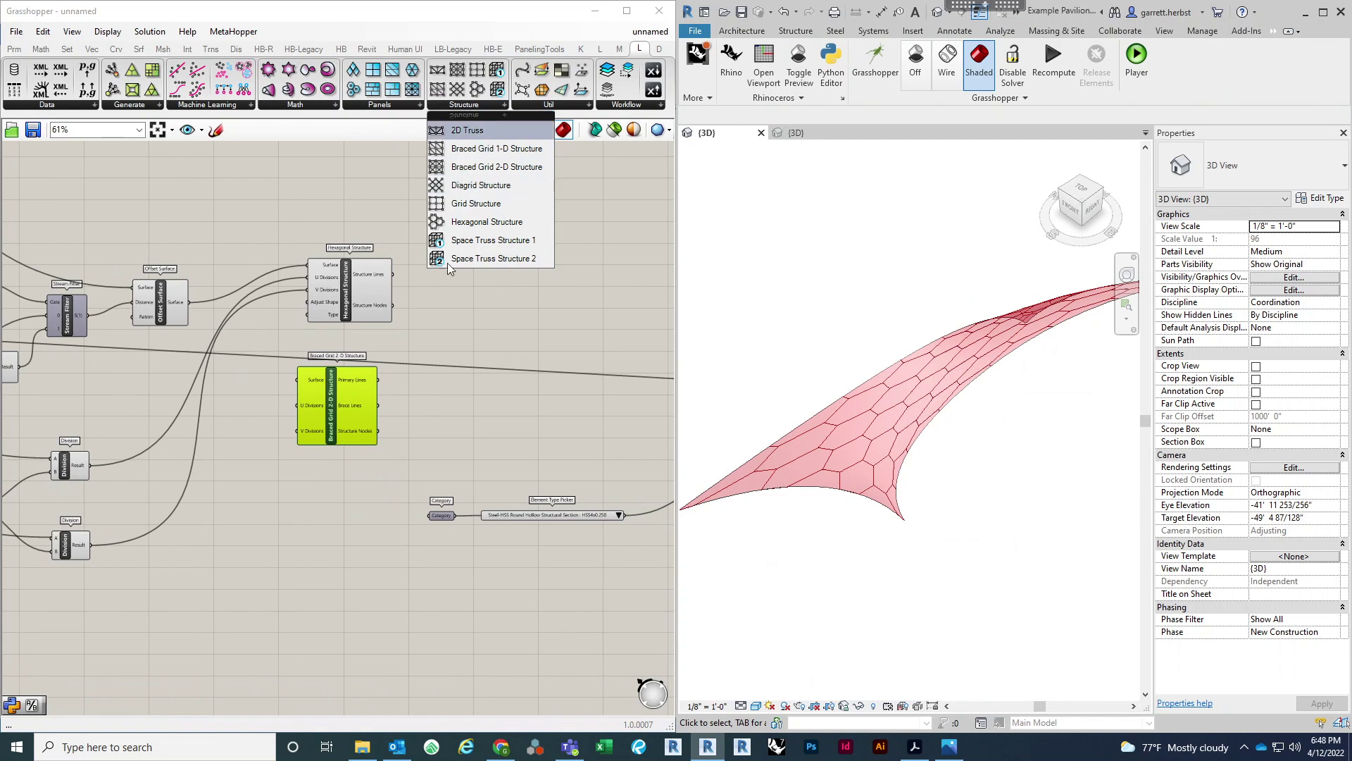
{"action": "left_click", "coordinate": [493, 241]}
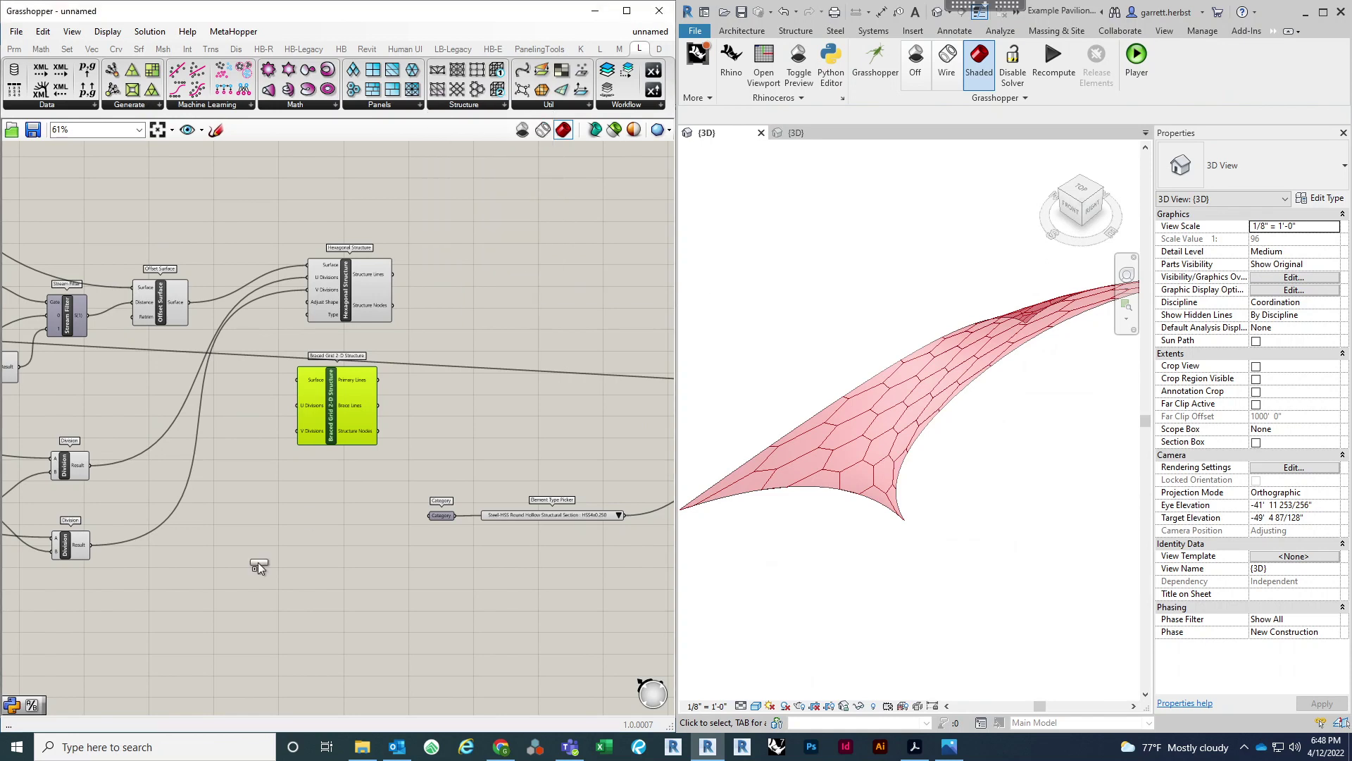
{"action": "left_click", "coordinate": [325, 503]}
{"action": "left_click_drag", "start_coordinate": [332, 427], "coordinate": [415, 415]}
{"action": "key", "text": "Delete"}
Step: Move the Hexagonal Structure component higher on the canvas and turn off its preview
{"action": "right_click_drag", "start_coordinate": [362, 309], "coordinate": [488, 249]}
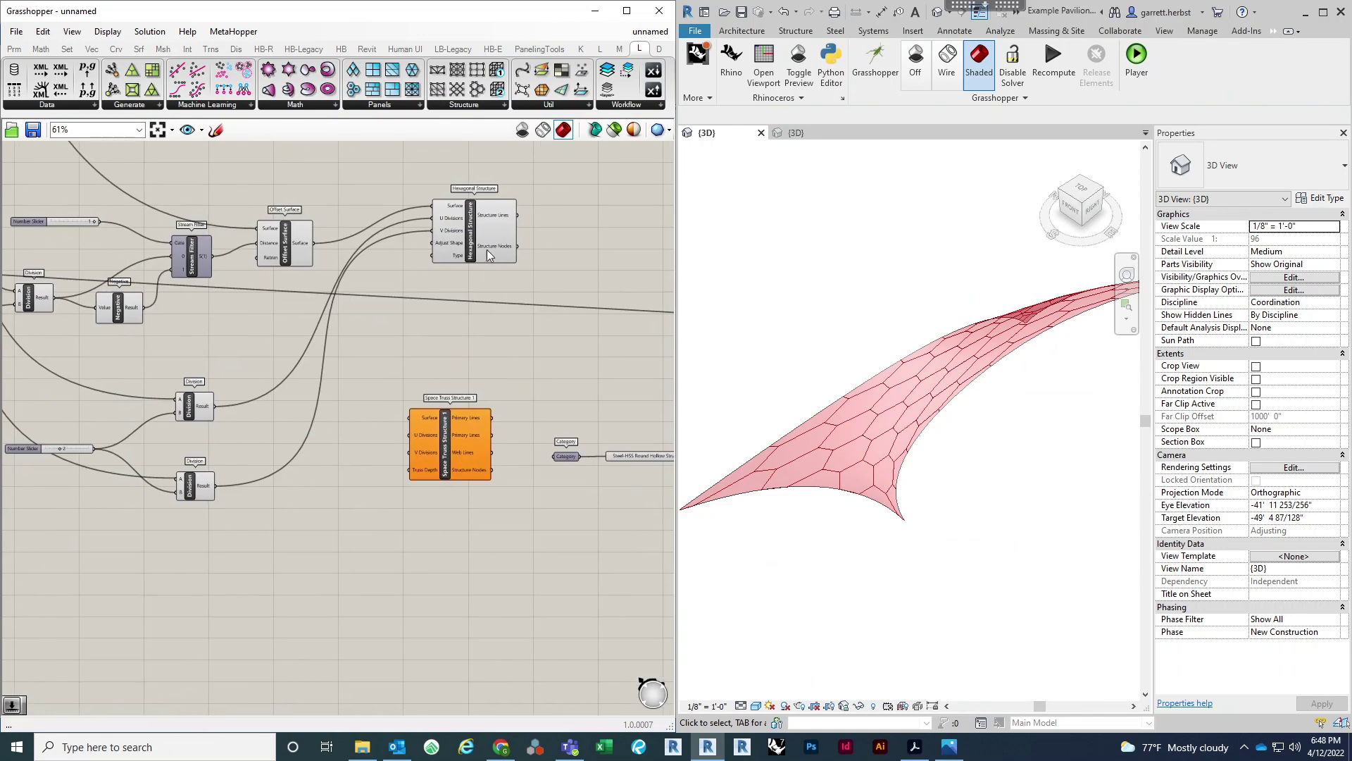
{"action": "mouse_move", "coordinate": [475, 221]}
{"action": "left_mouse_down"}
{"action": "mouse_move", "coordinate": [471, 178]}
{"action": "mouse_move", "coordinate": [479, 195]}
{"action": "left_mouse_up"}
{"action": "right_click", "coordinate": [470, 178]}
{"action": "left_click", "coordinate": [502, 205]}
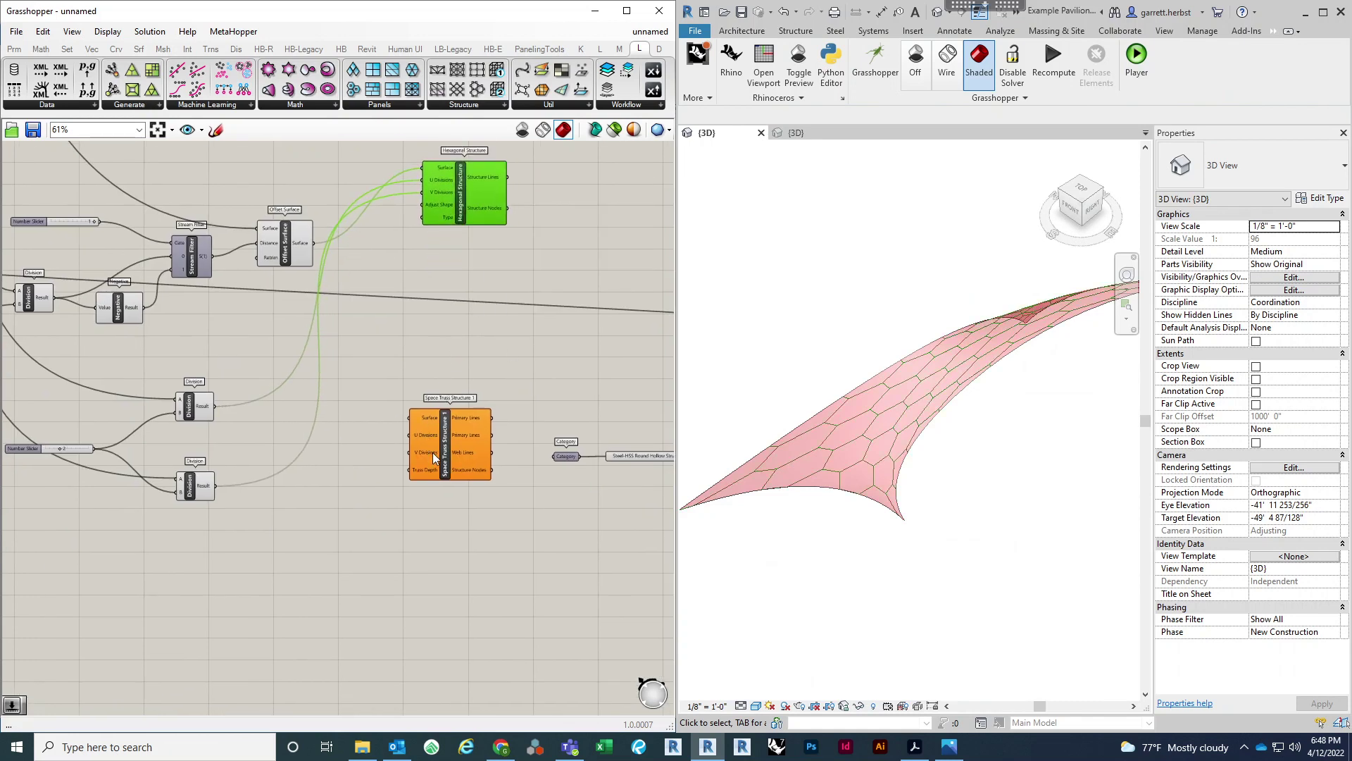
Step: Move Space Truss Structure 1 up slightly and line up the Hexagonal Structure component above it
{"action": "left_click_drag", "start_coordinate": [433, 453], "coordinate": [441, 404]}
{"action": "scroll", "coordinate": [461, 325], "scroll_direction": "up", "scroll_amount": 2}
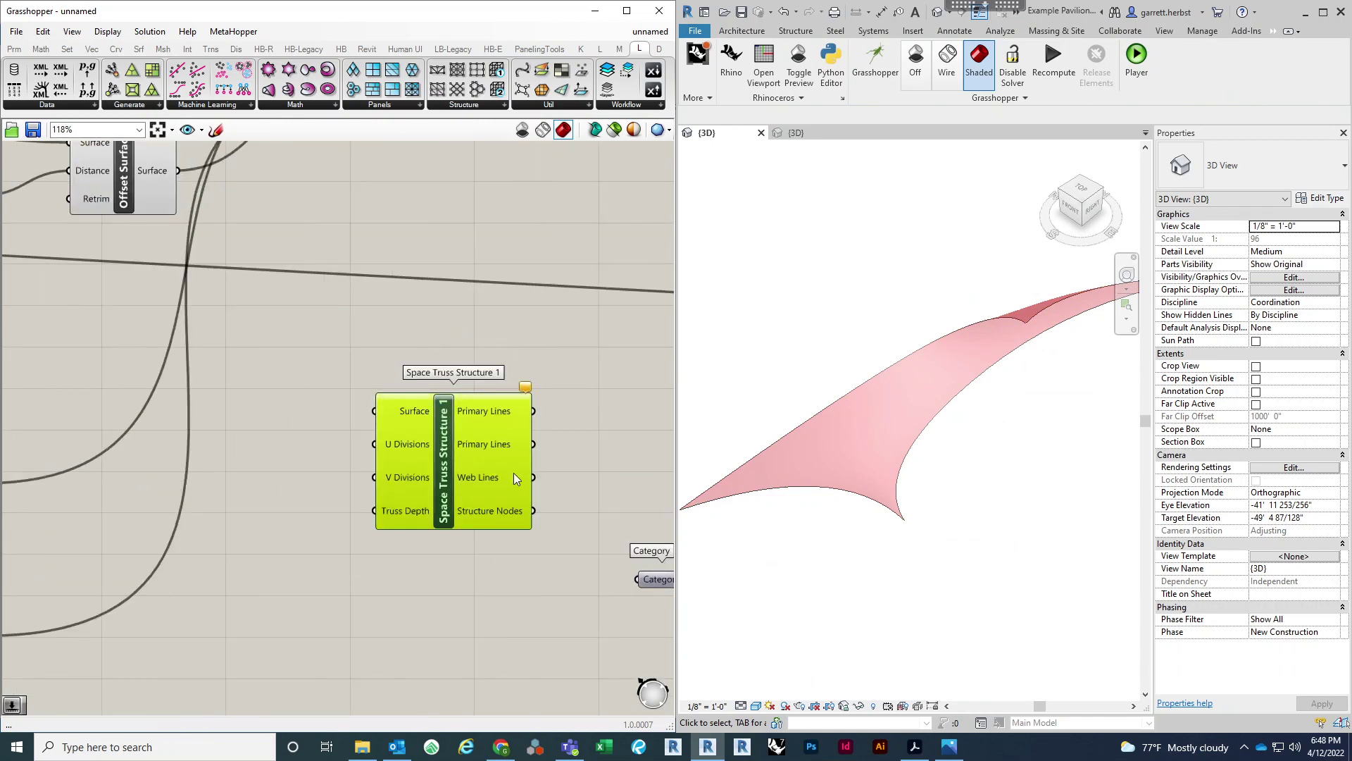
{"action": "scroll", "coordinate": [513, 472], "scroll_direction": "down", "scroll_amount": 1}
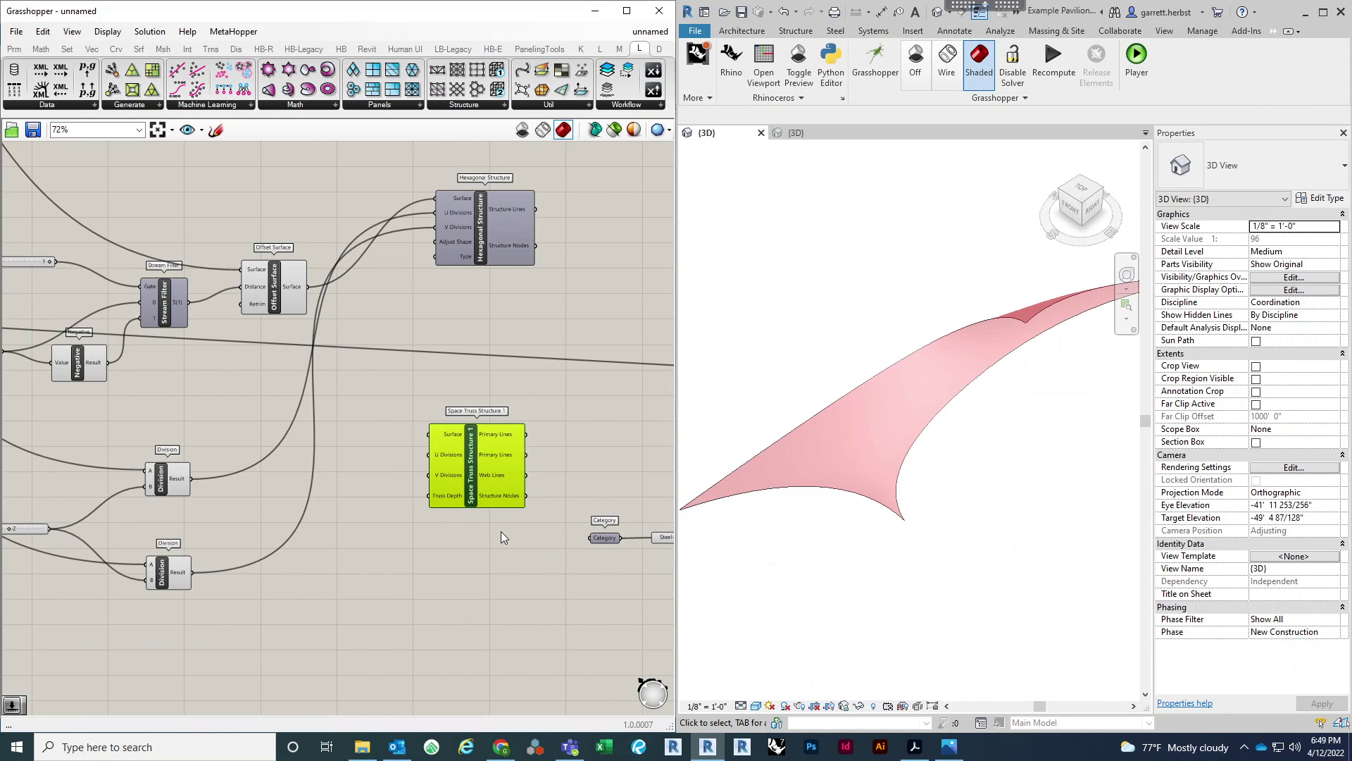
{"action": "scroll", "coordinate": [500, 534], "scroll_direction": "down", "scroll_amount": 1}
{"action": "right_click_drag", "start_coordinate": [501, 535], "coordinate": [545, 535]}
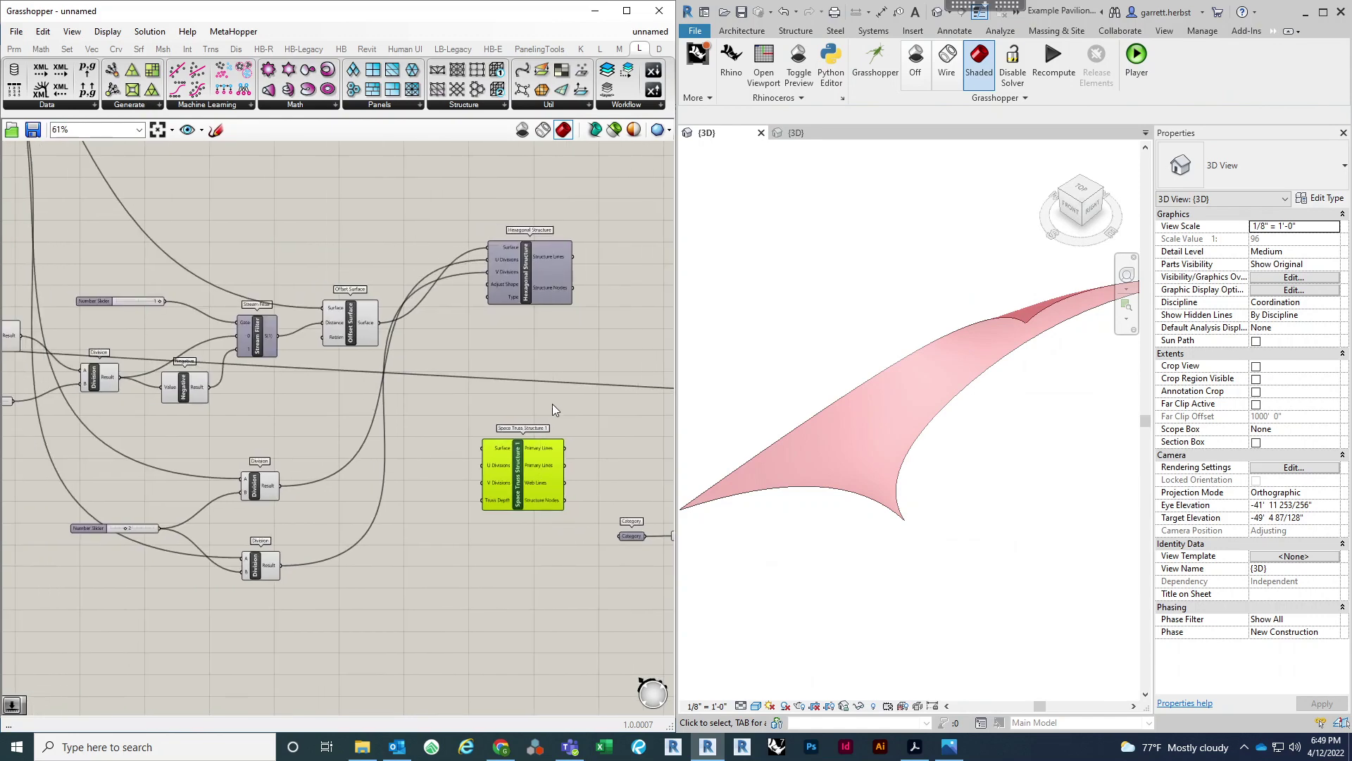
{"action": "scroll", "coordinate": [504, 395], "scroll_direction": "up", "scroll_amount": 1}
{"action": "right_click_drag", "start_coordinate": [504, 395], "coordinate": [572, 396]}
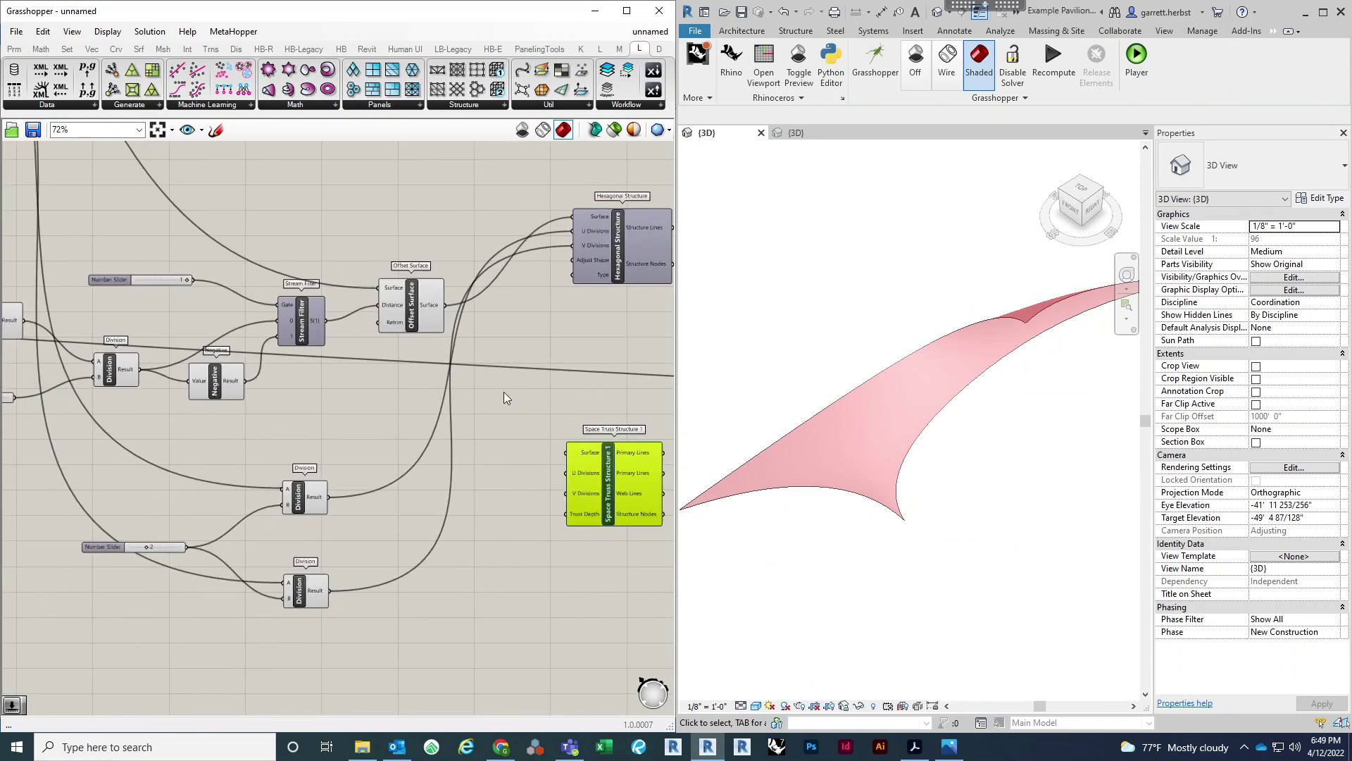
{"action": "right_click_drag", "start_coordinate": [482, 480], "coordinate": [410, 440]}
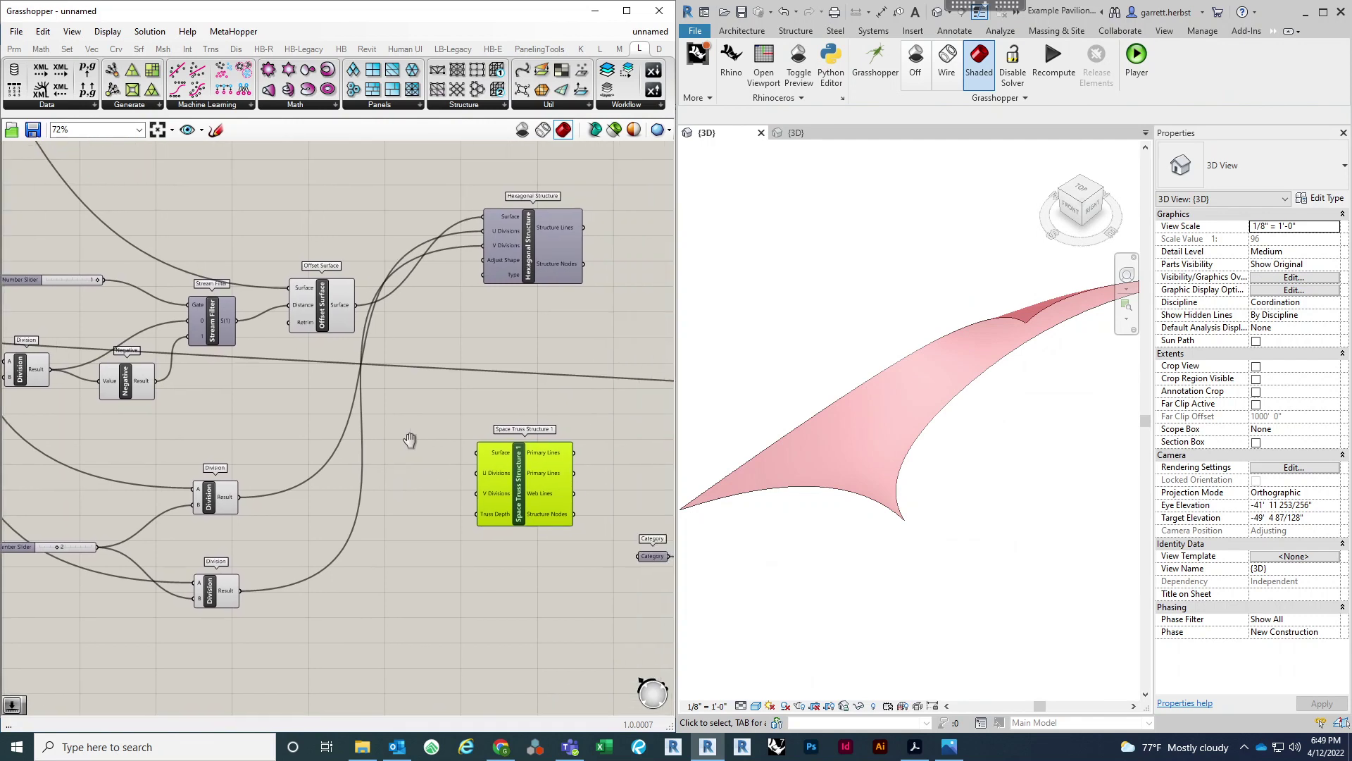
{"action": "left_click", "coordinate": [532, 259]}
{"action": "left_click", "coordinate": [520, 331]}
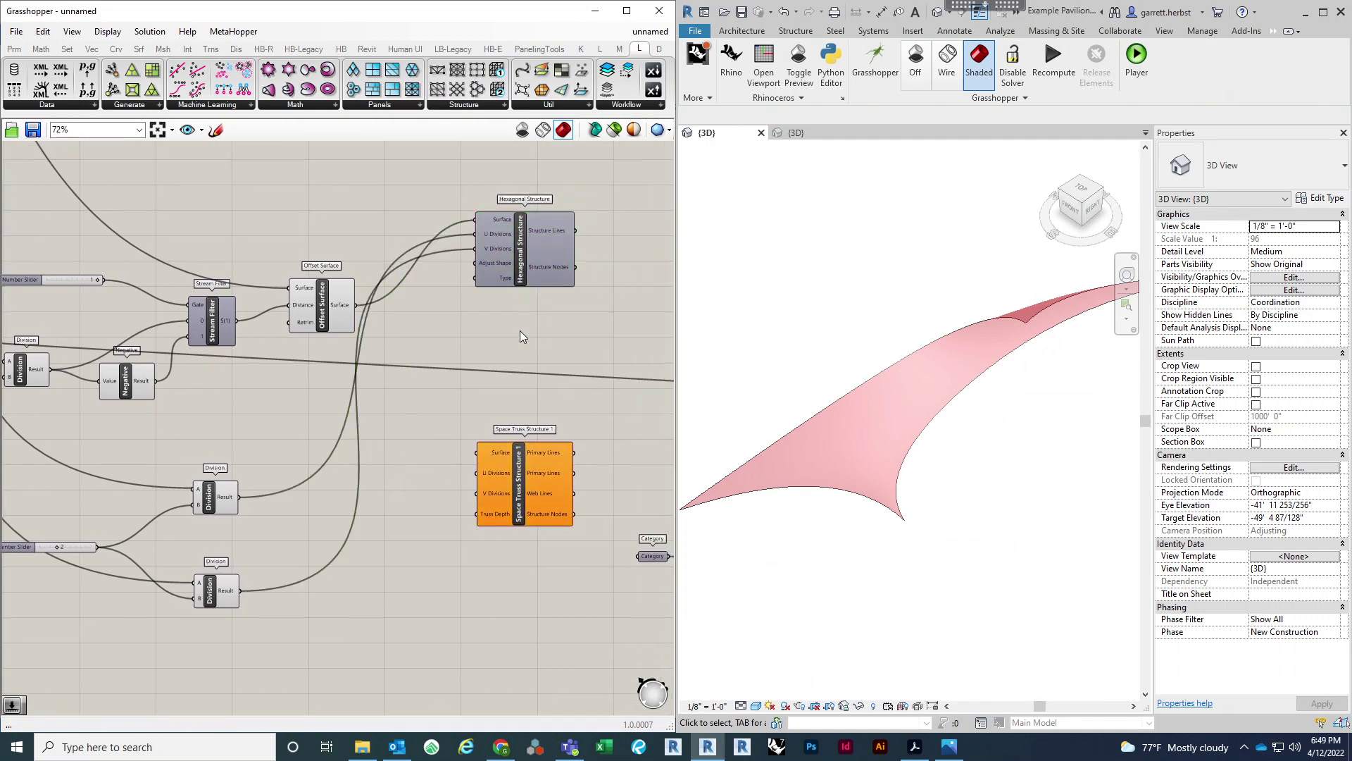
{"action": "mouse_move", "coordinate": [519, 331]}
{"action": "right_mouse_down"}
{"action": "mouse_move", "coordinate": [548, 302]}
{"action": "mouse_move", "coordinate": [520, 329]}
{"action": "right_mouse_up"}
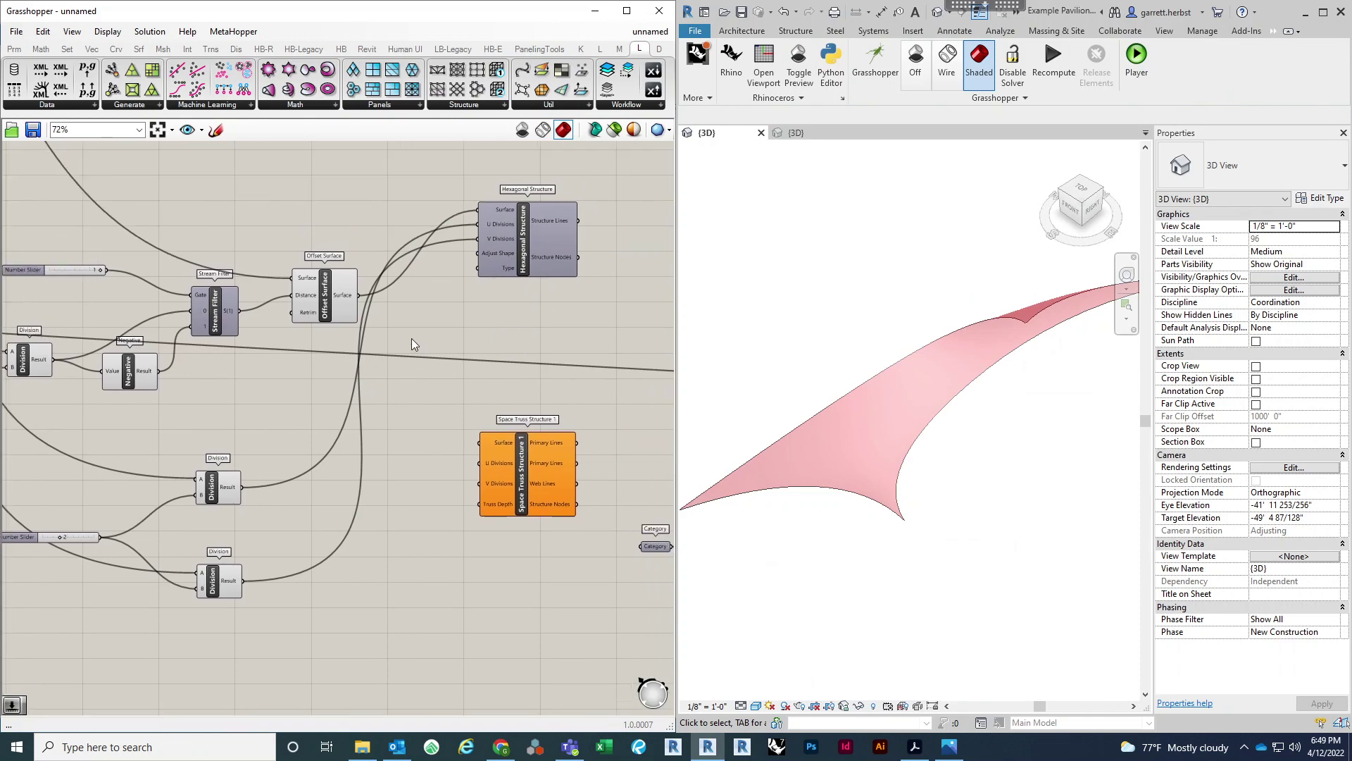
Step: Connect the Offset Surface output to the space truss's Surface input and the two Division results to its U and V Divisions
{"action": "left_click_drag", "start_coordinate": [358, 298], "coordinate": [482, 442]}
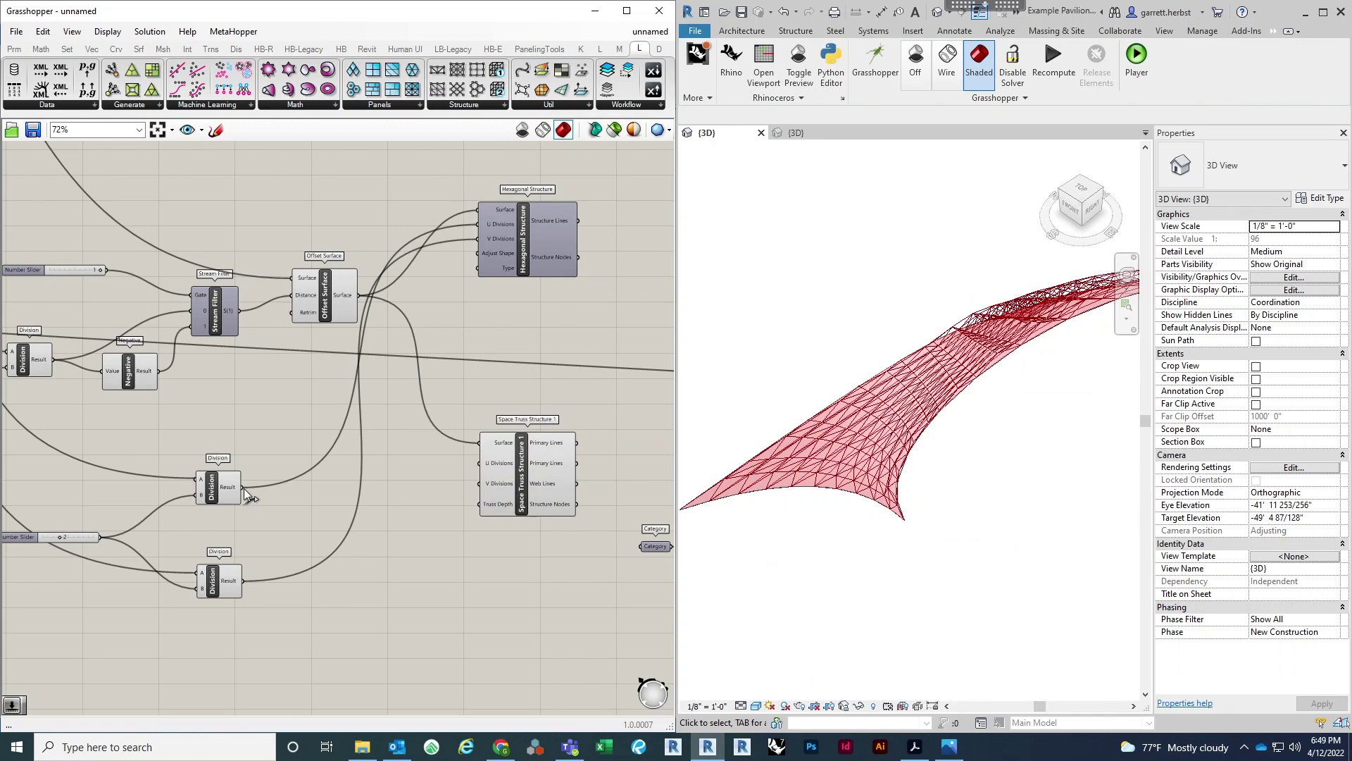
{"action": "left_click_drag", "start_coordinate": [245, 490], "coordinate": [481, 464]}
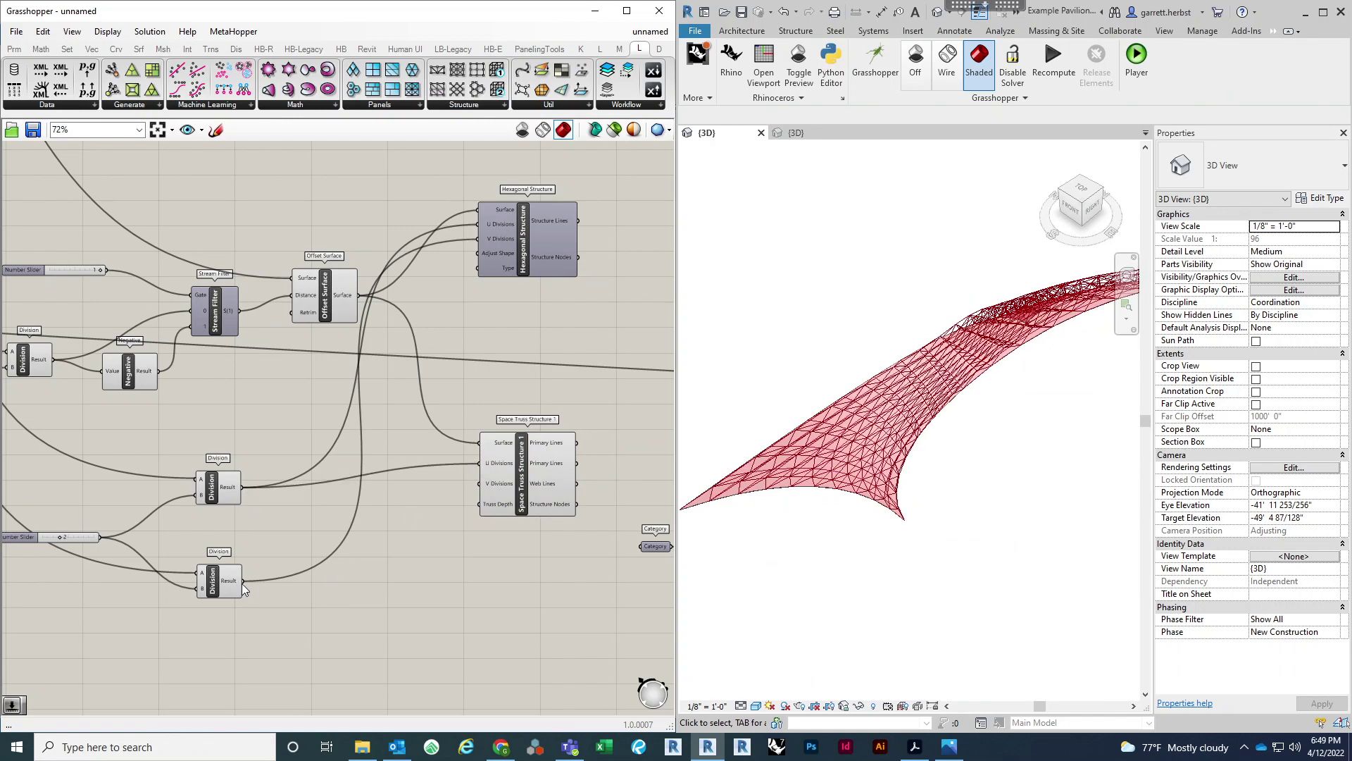
{"action": "left_click_drag", "start_coordinate": [244, 581], "coordinate": [486, 483]}
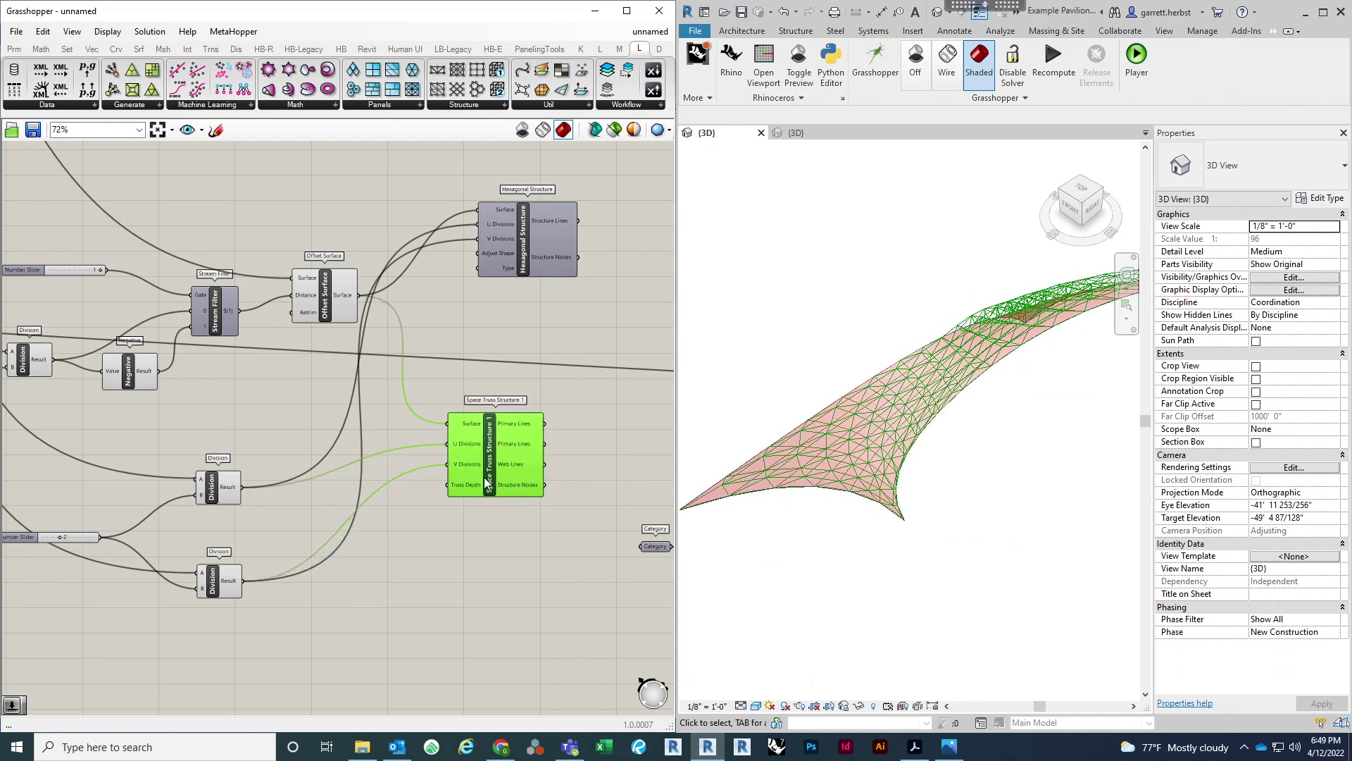
{"action": "left_click", "coordinate": [515, 555]}
{"action": "mouse_move", "coordinate": [955, 517]}
{"action": "middle_mouse_down", "text": "shift"}
{"action": "mouse_move", "coordinate": [810, 518]}
{"action": "mouse_move", "coordinate": [837, 489]}
{"action": "mouse_move", "coordinate": [891, 502]}
{"action": "mouse_move", "coordinate": [866, 553]}
{"action": "mouse_move", "coordinate": [855, 573]}
{"action": "mouse_move", "coordinate": [784, 579]}
{"action": "mouse_move", "coordinate": [983, 505]}
{"action": "mouse_move", "coordinate": [944, 517]}
{"action": "middle_mouse_up", "text": "shift"}
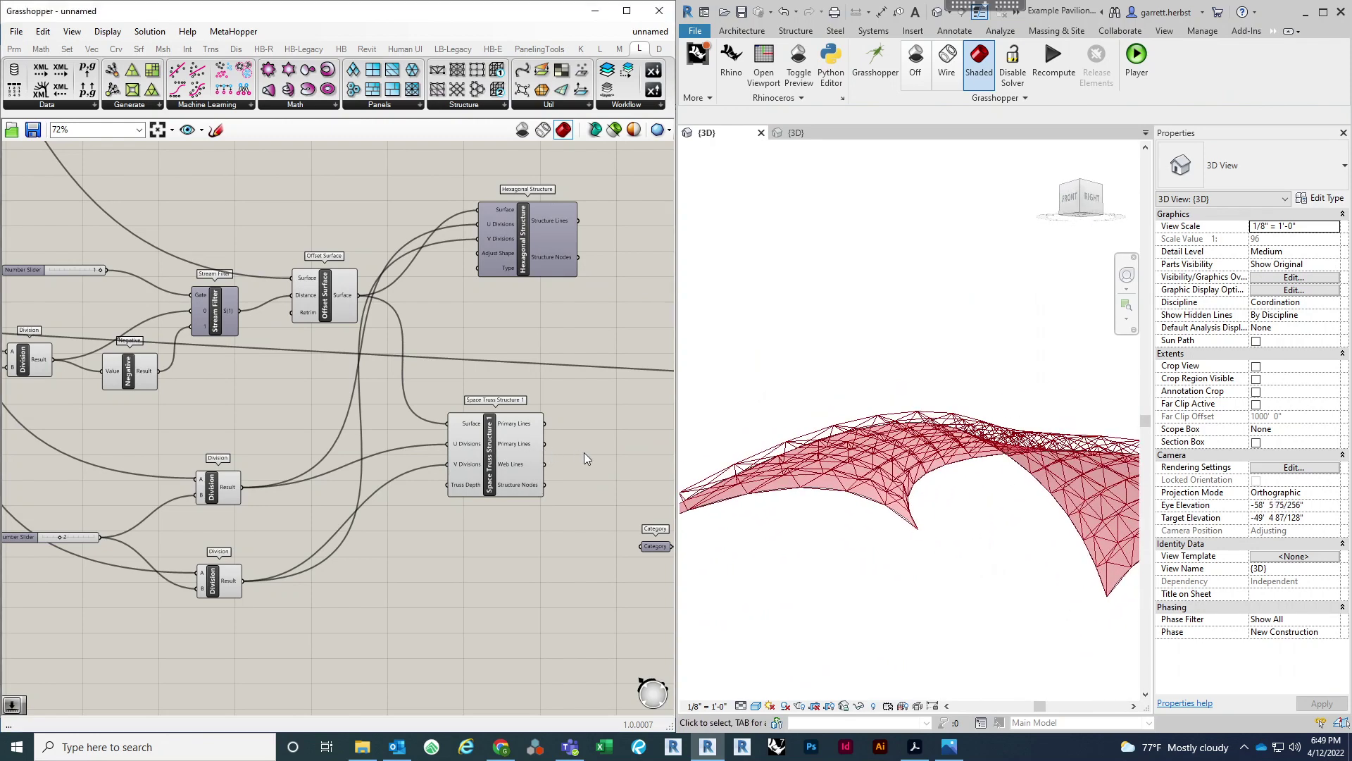
Step: Make room beside the space truss, add a Flip component and wire it between Offset Surface and the truss's Surface input
{"action": "left_click_drag", "start_coordinate": [489, 444], "coordinate": [576, 450]}
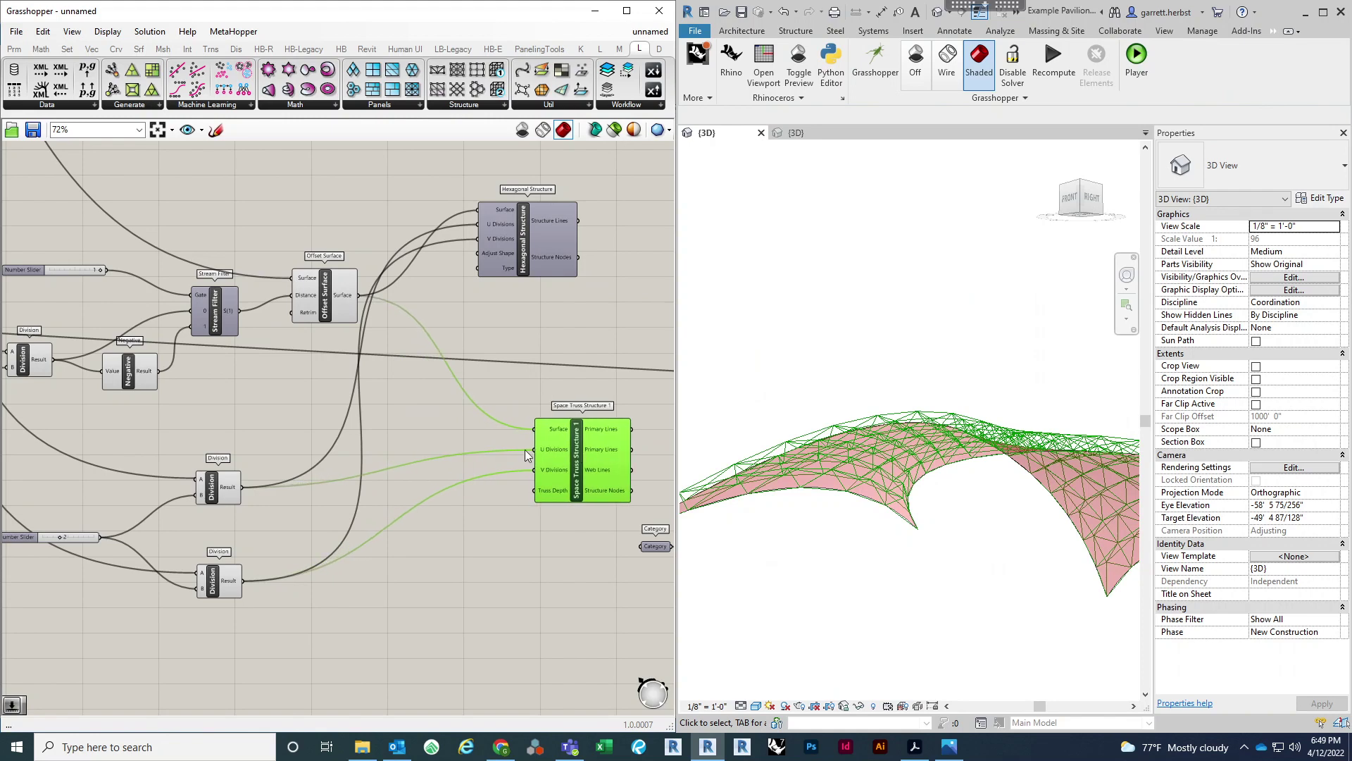
{"action": "left_click", "coordinate": [450, 435]}
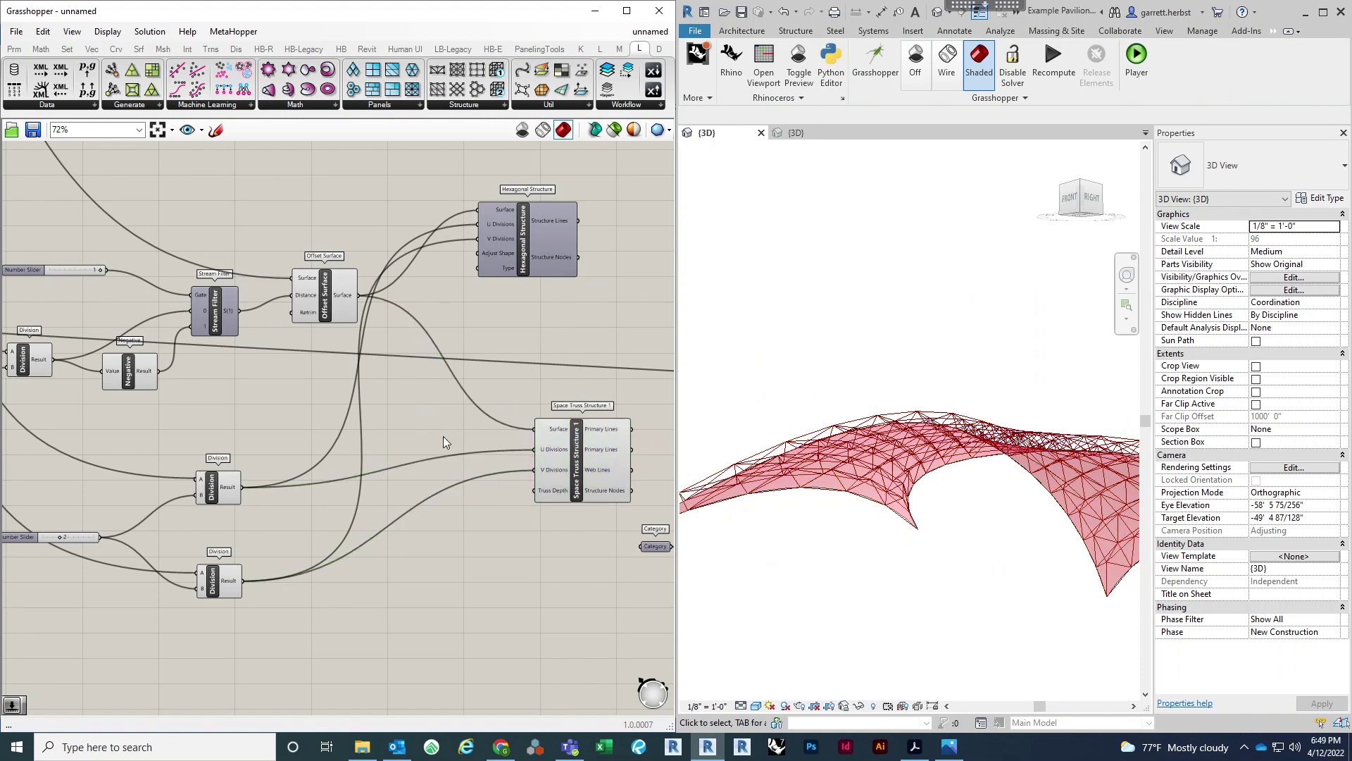
{"action": "double_click", "coordinate": [432, 428]}
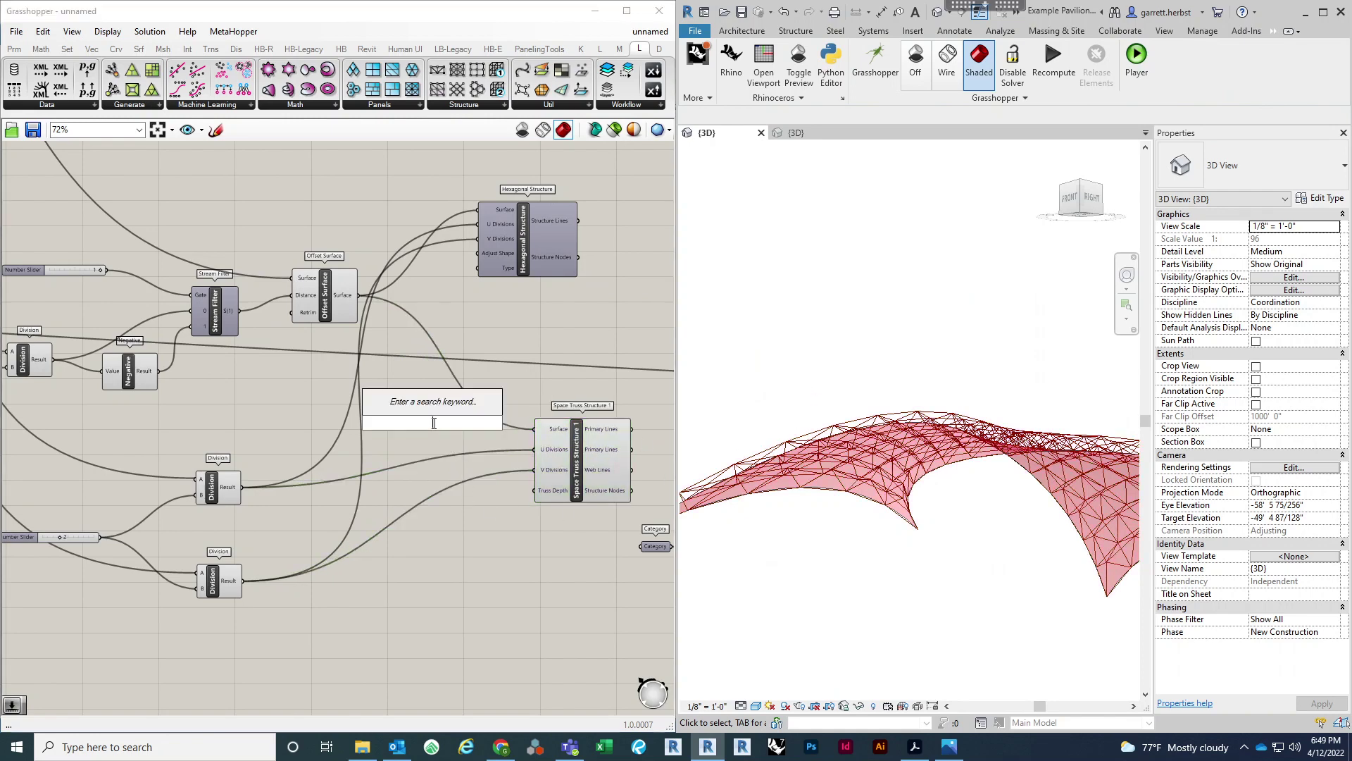
{"action": "type", "text": "flip"}
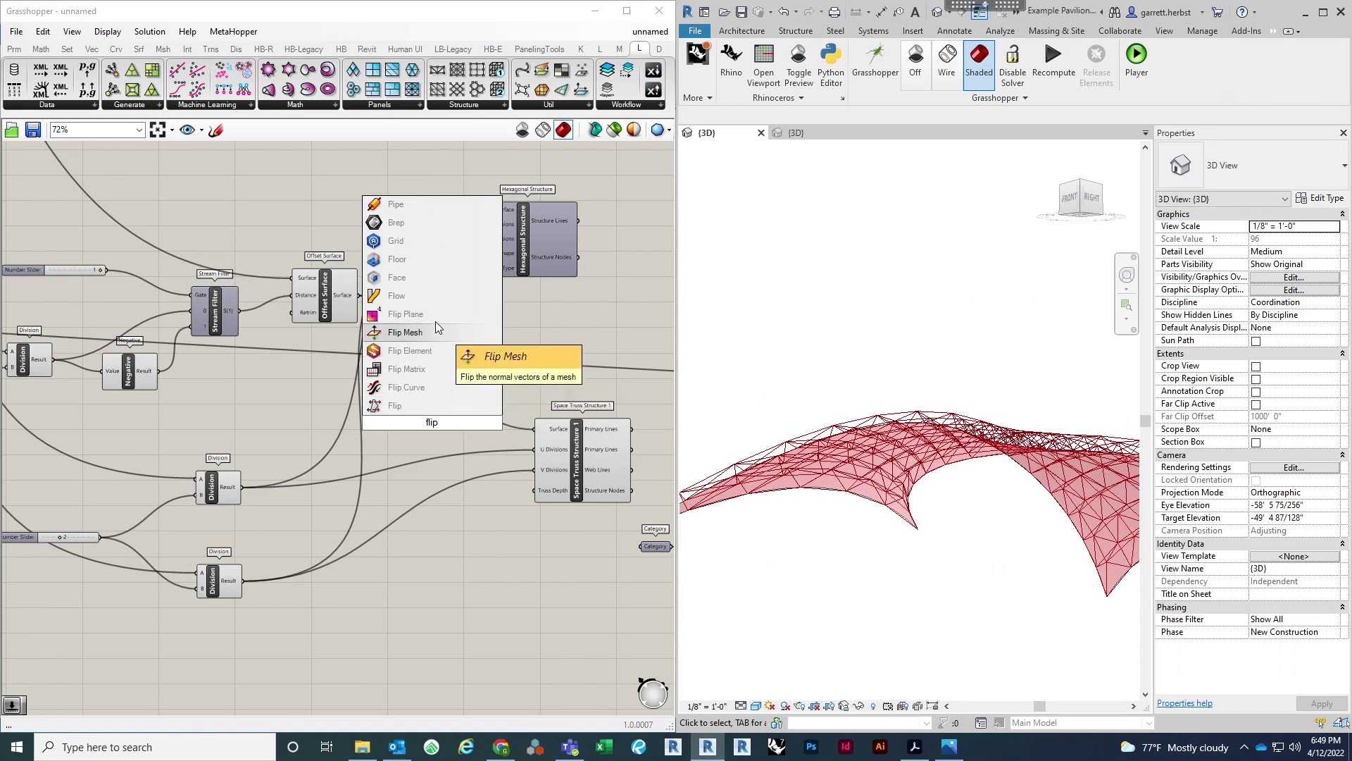
{"action": "left_click", "coordinate": [437, 406]}
{"action": "left_click_drag", "start_coordinate": [359, 297], "coordinate": [589, 462]}
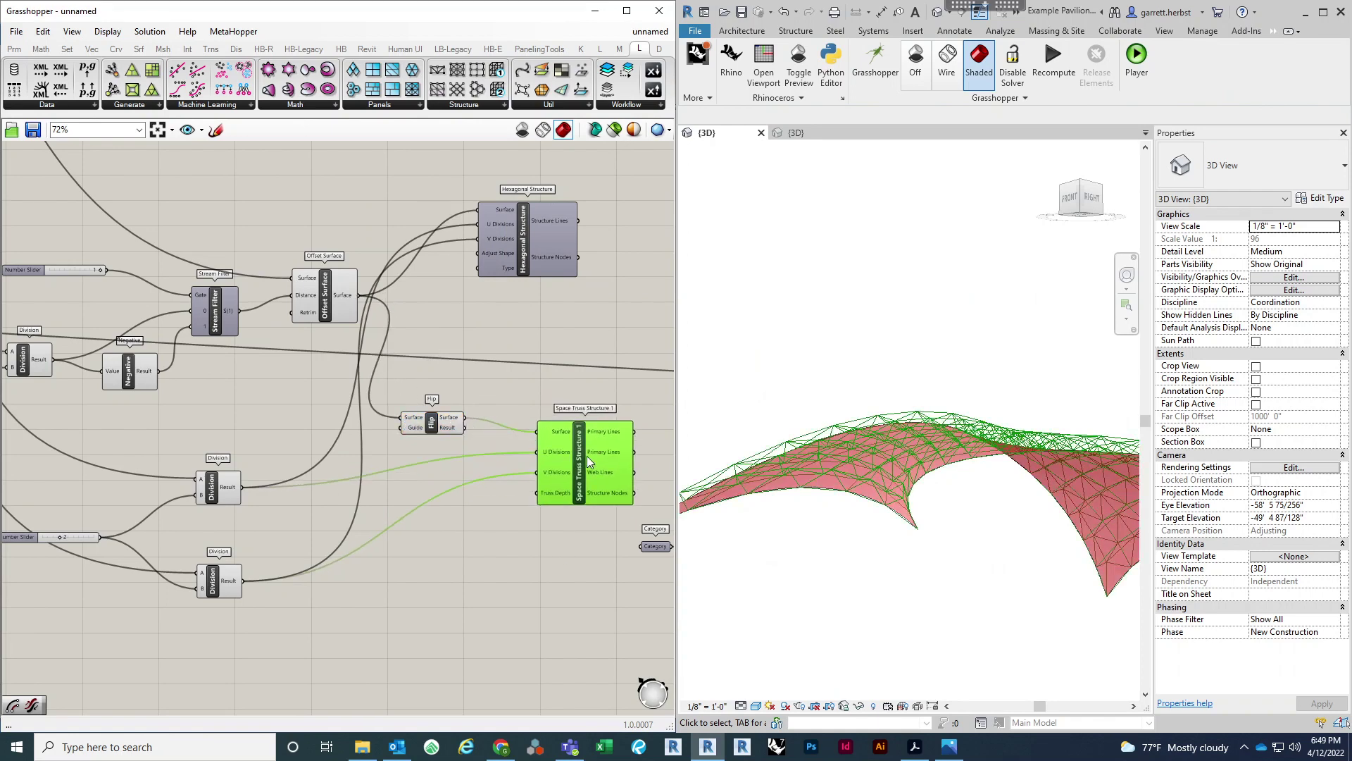
{"action": "middle_click_drag", "start_coordinate": [811, 549], "coordinate": [1025, 598], "text": "shift"}
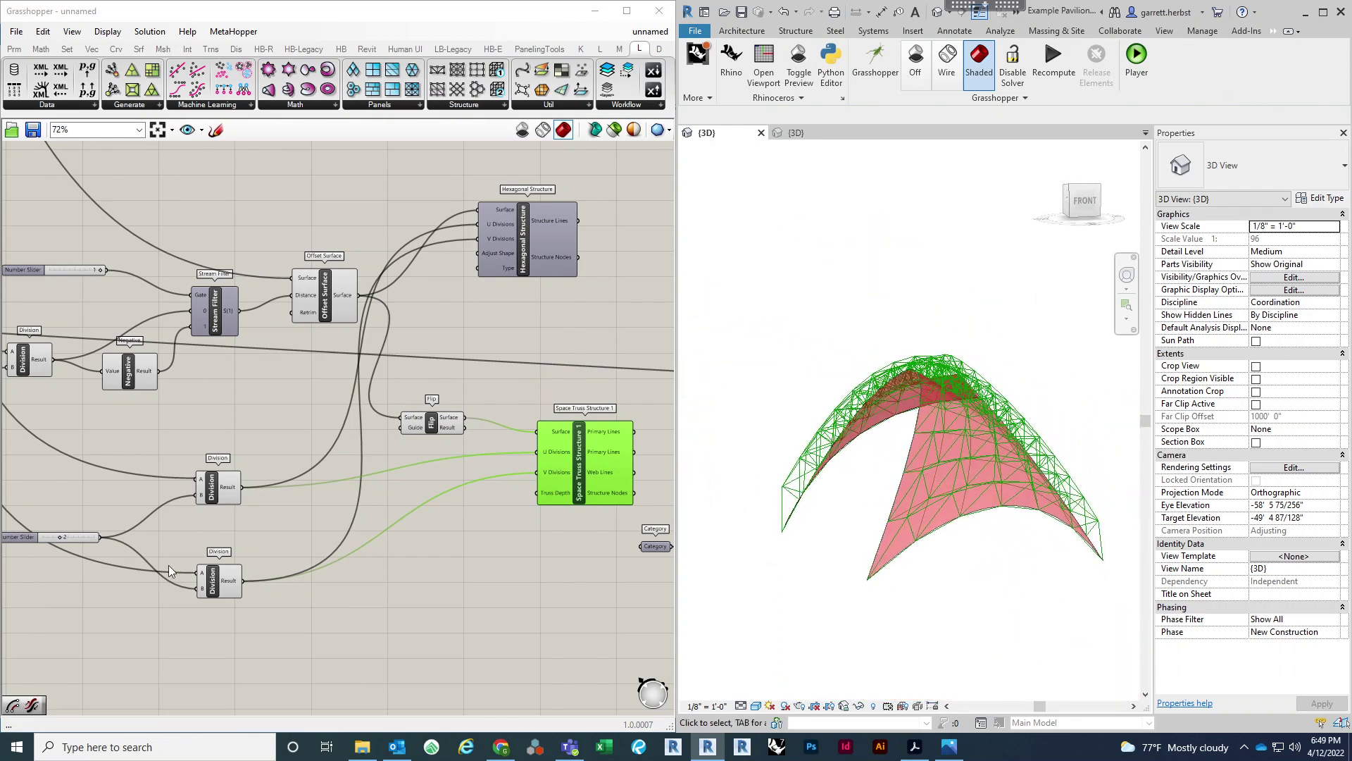
Step: Delete the Flip component and reconnect the Offset Surface output directly to the space truss's Surface input
{"action": "scroll", "coordinate": [374, 582], "scroll_direction": "up", "scroll_amount": 3}
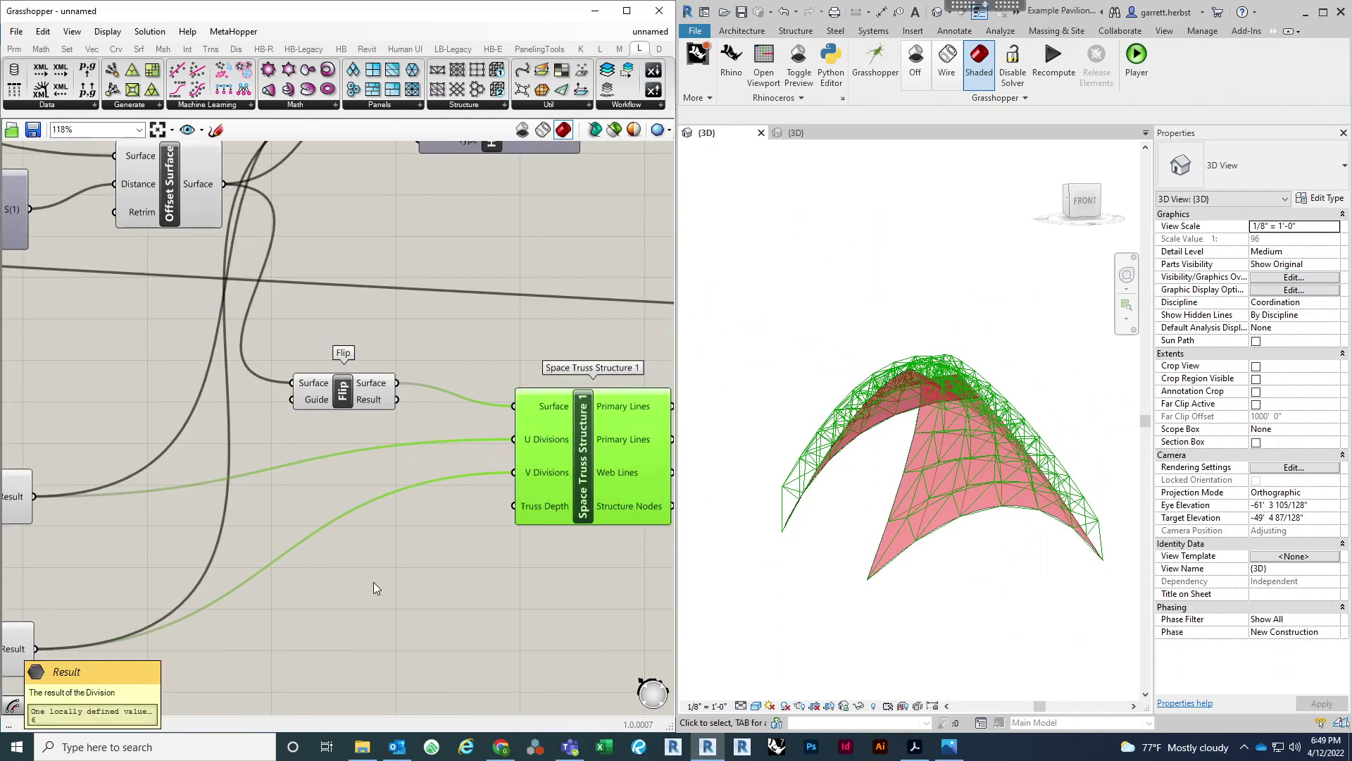
{"action": "left_click", "coordinate": [343, 390]}
{"action": "right_click_drag", "start_coordinate": [298, 296], "coordinate": [308, 369]}
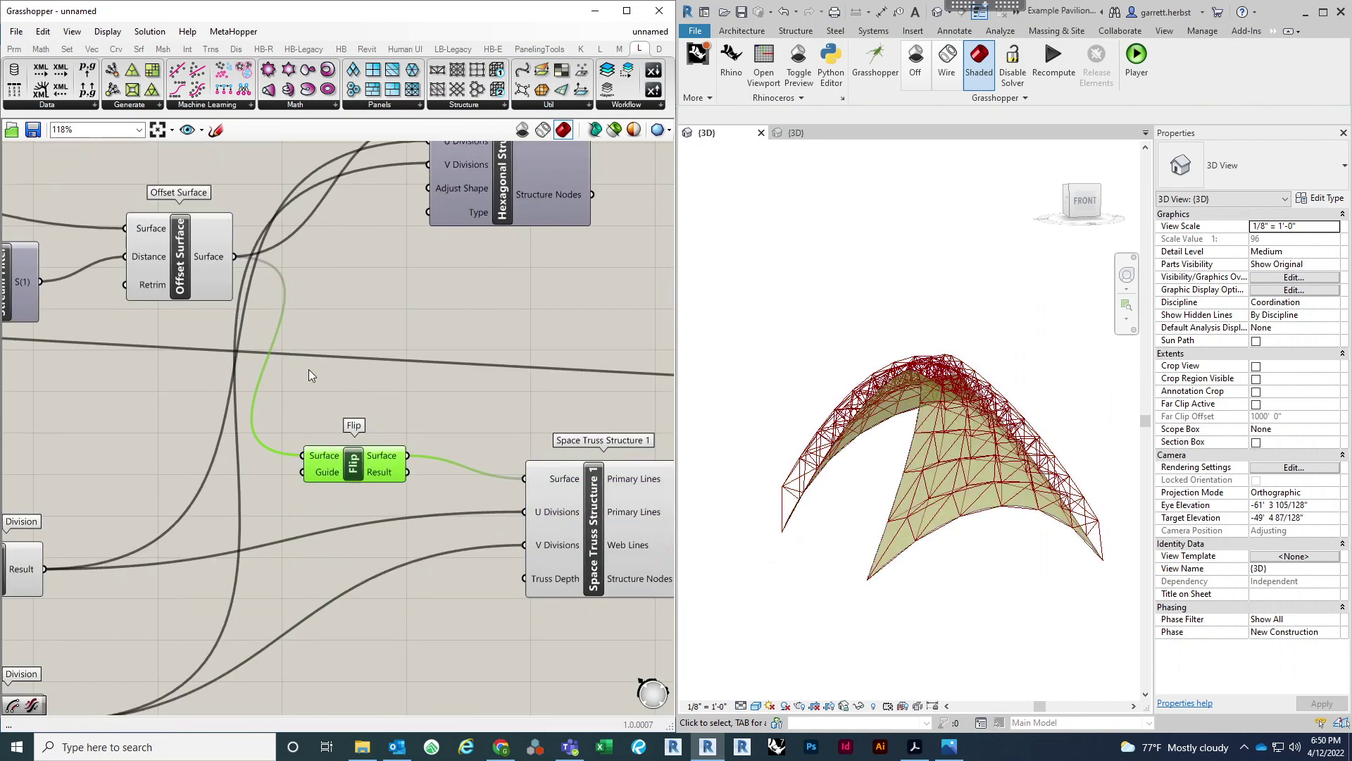
{"action": "key", "text": "Delete"}
{"action": "left_click_drag", "start_coordinate": [234, 256], "coordinate": [534, 472]}
{"action": "scroll", "coordinate": [436, 403], "scroll_direction": "down", "scroll_amount": 1}
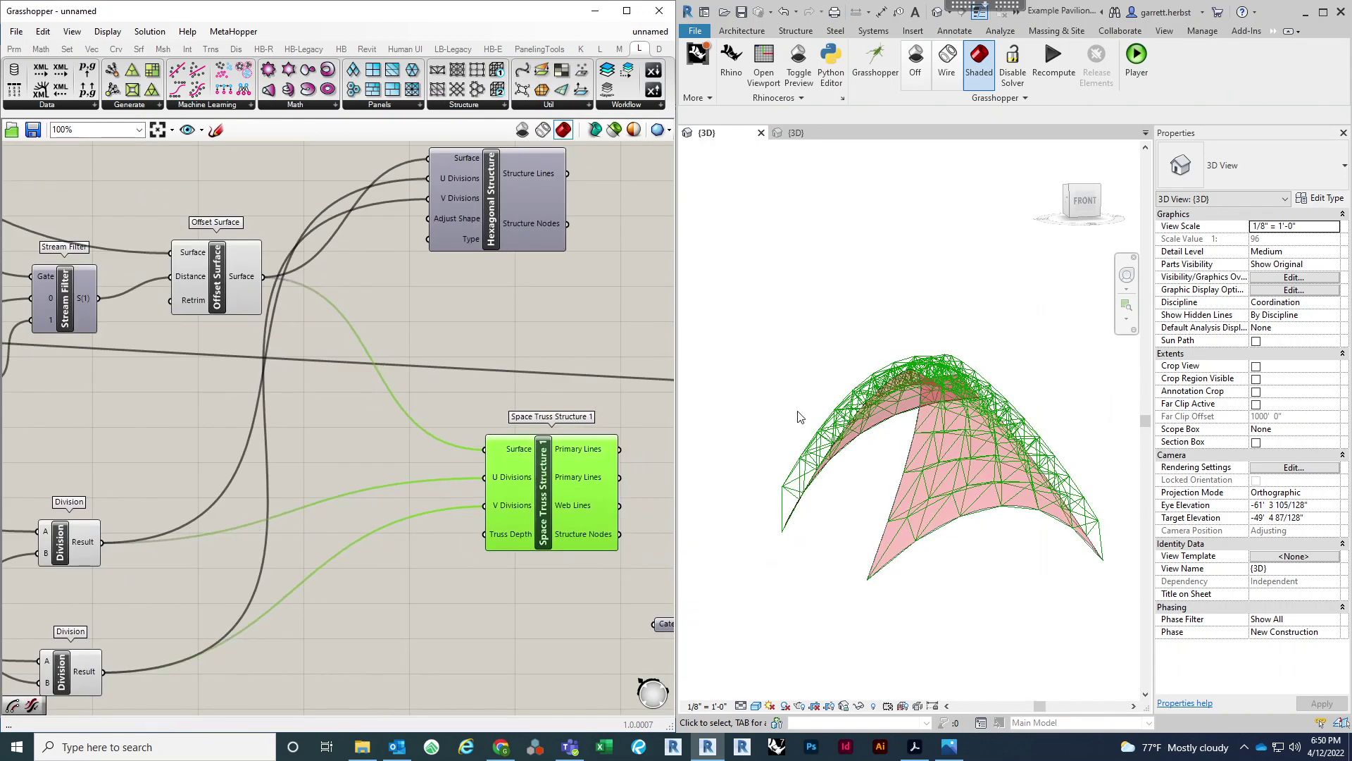
{"action": "middle_click_drag", "start_coordinate": [935, 593], "coordinate": [858, 496], "text": "shift"}
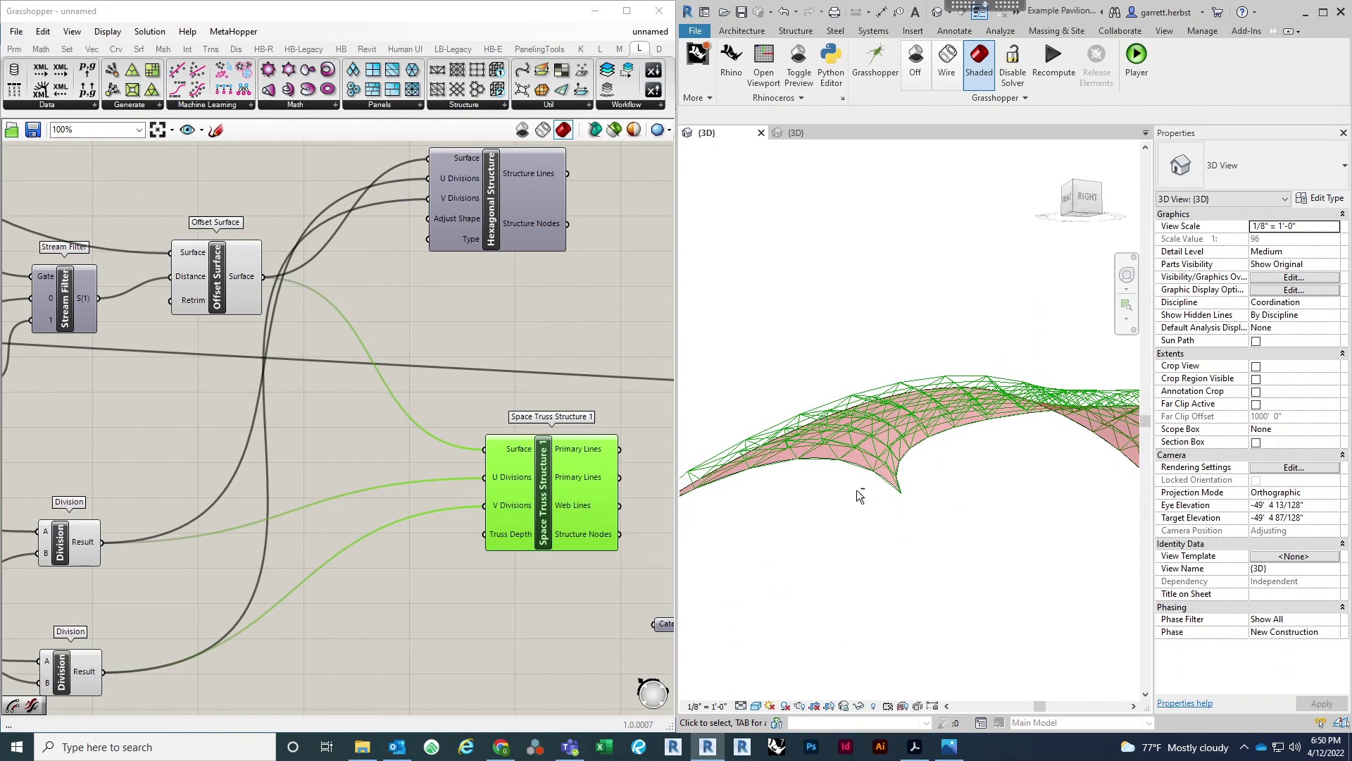
Step: Add a number slider from -5 to 5, set to -5, connect it to Truss Depth and inspect the truss in 3D
{"action": "right_click_drag", "start_coordinate": [538, 539], "coordinate": [548, 344]}
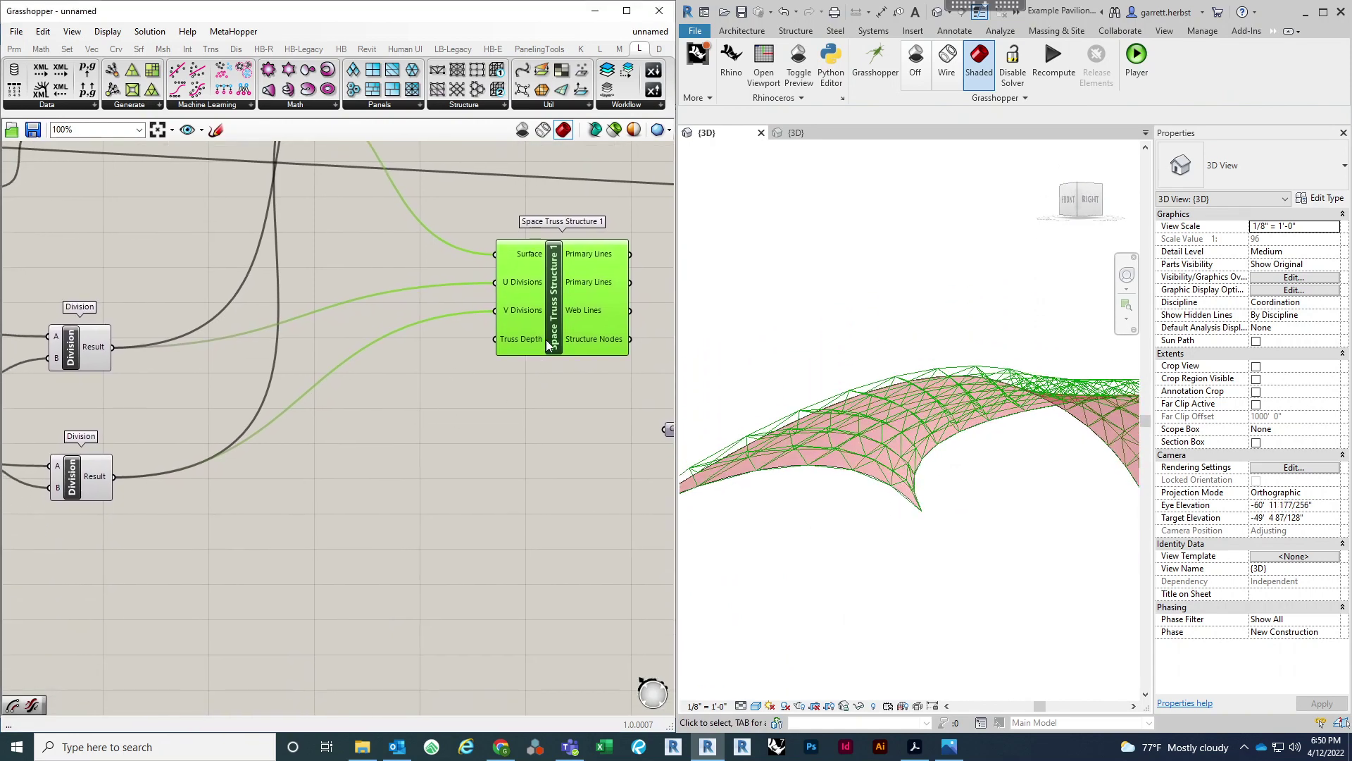
{"action": "left_click_drag", "start_coordinate": [548, 344], "coordinate": [560, 356]}
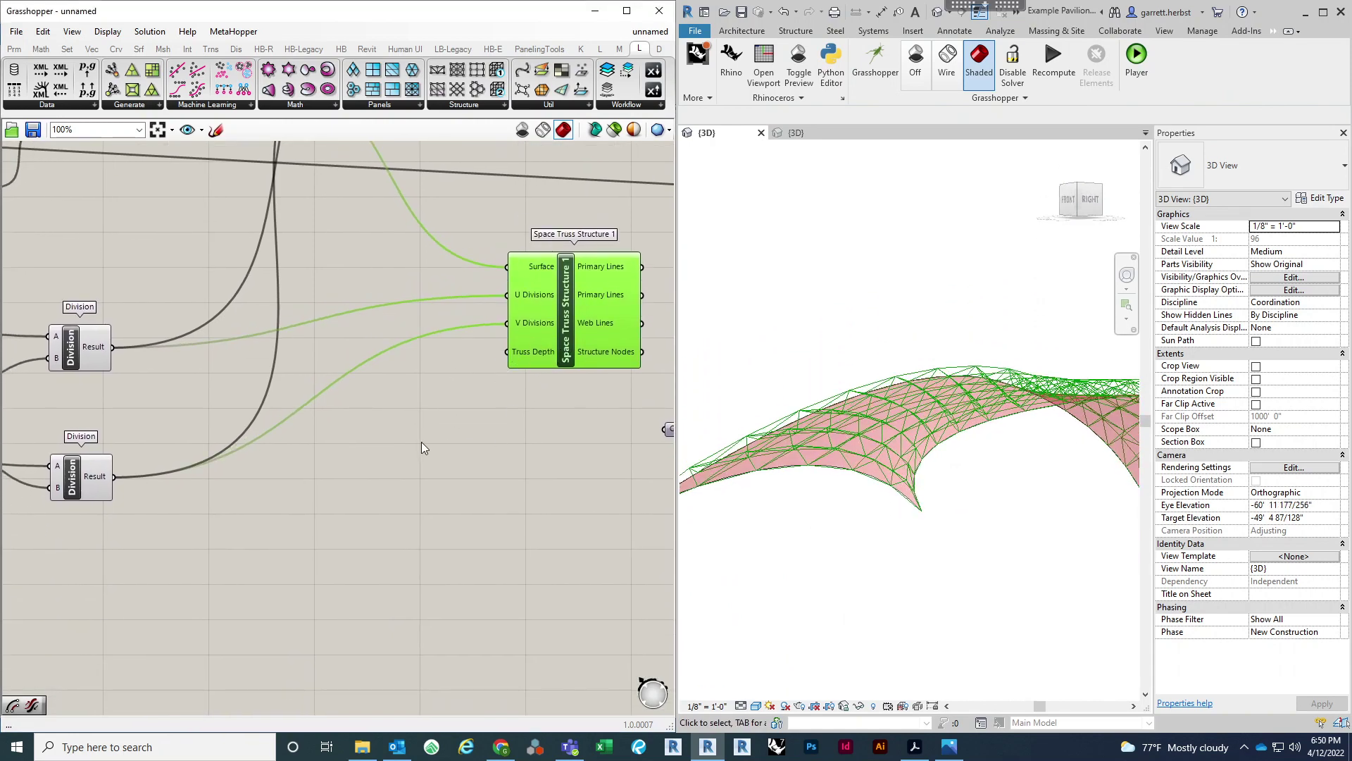
{"action": "double_click", "coordinate": [384, 435]}
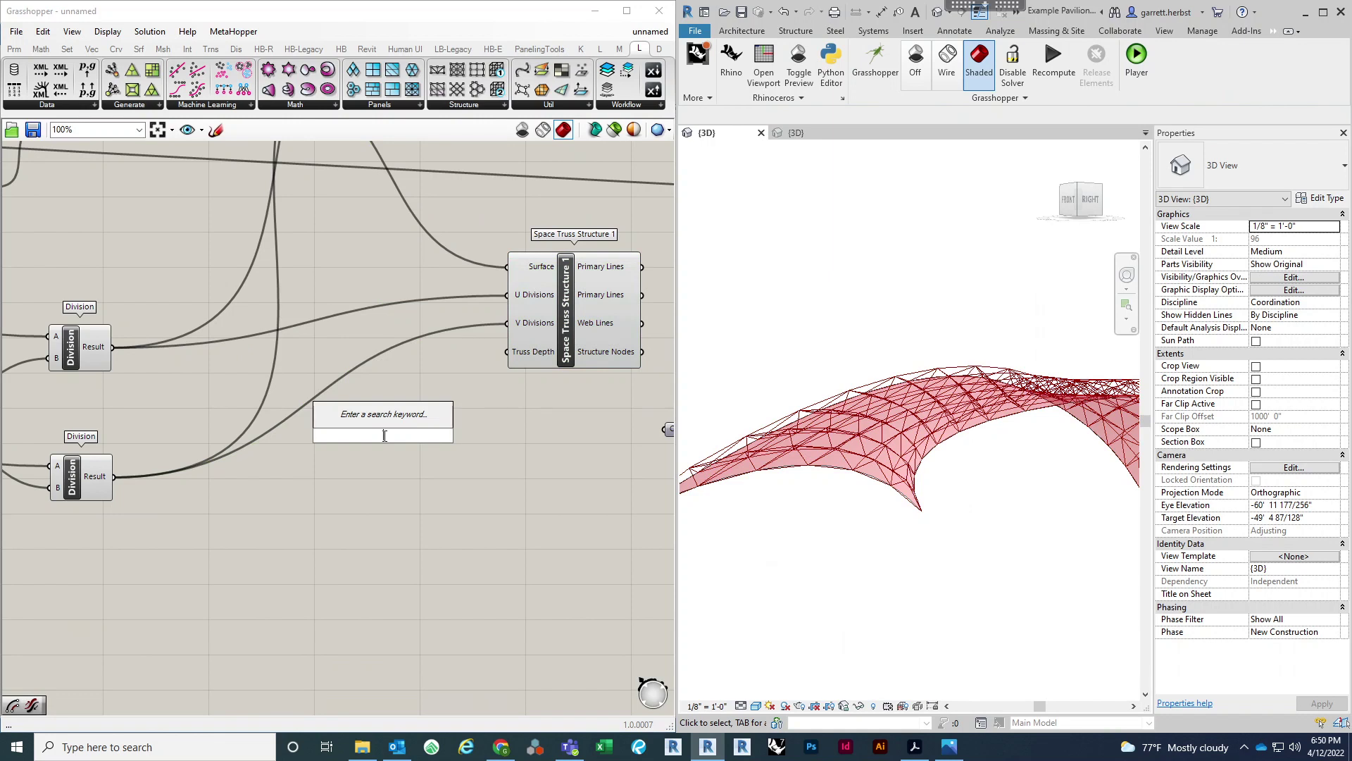
{"action": "type", "text": "-"}
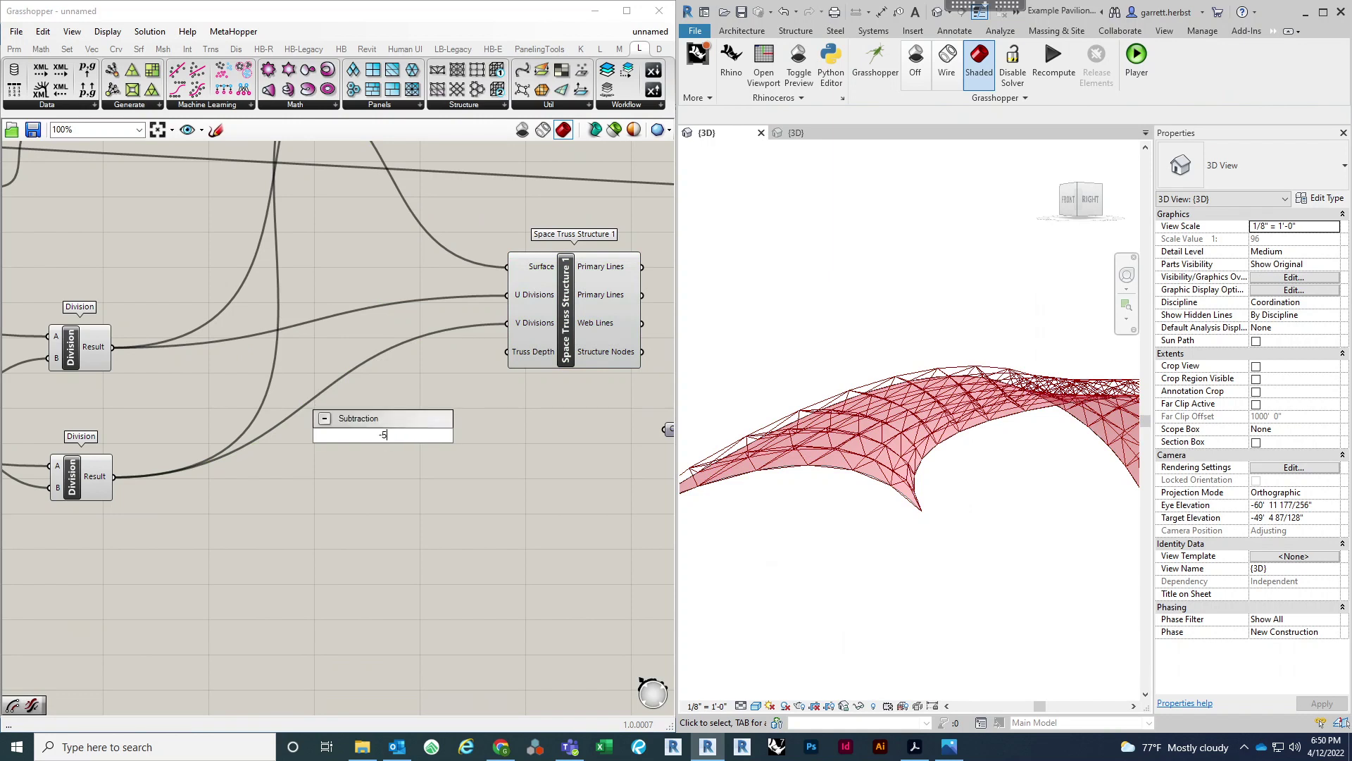
{"action": "type", "text": "5..5"}
{"action": "key", "text": "Return"}
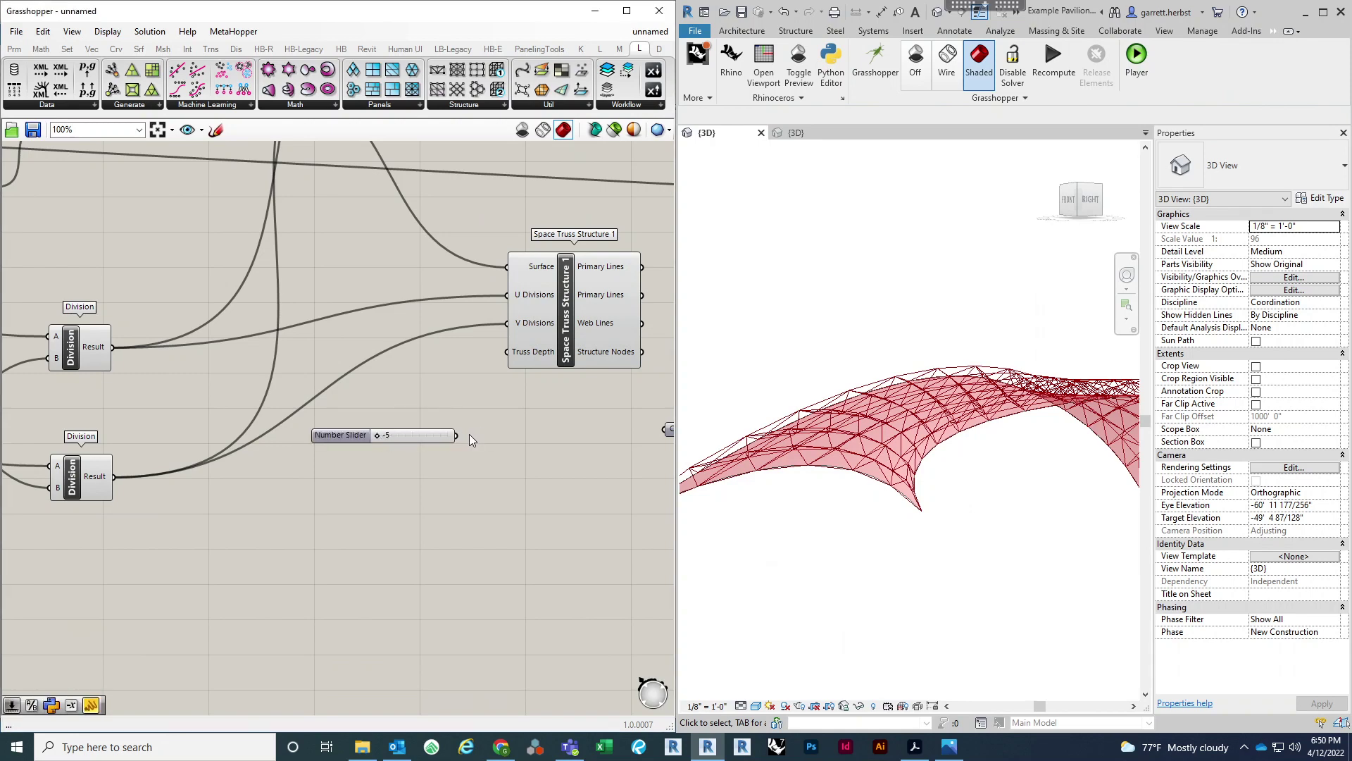
{"action": "left_click_drag", "start_coordinate": [455, 436], "coordinate": [507, 351]}
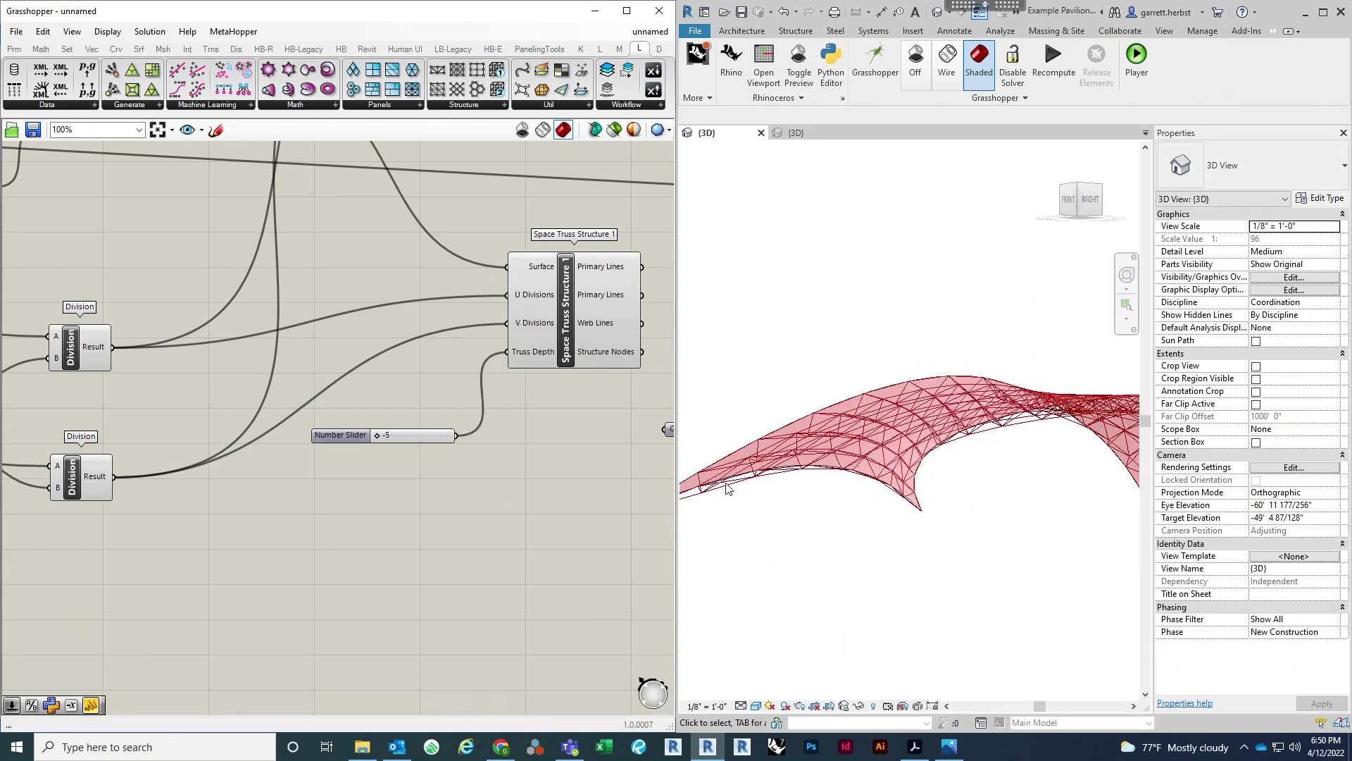
{"action": "middle_click_drag", "start_coordinate": [727, 488], "coordinate": [873, 487], "text": "shift"}
{"action": "middle_click_drag", "start_coordinate": [858, 404], "coordinate": [687, 377], "text": "shift"}
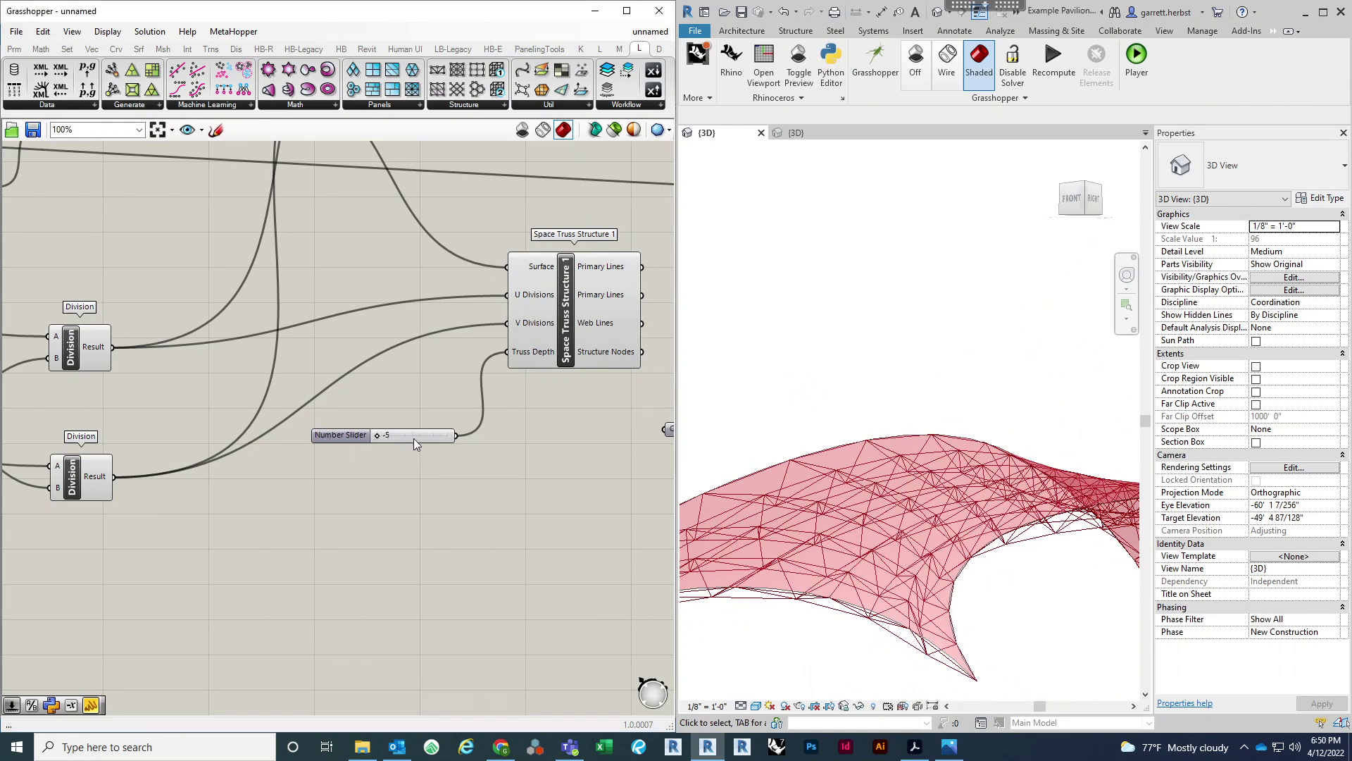
Step: Inspect the pavilion's space truss from several sides in 3D and highlight the Space Truss Structure 1 geometry
{"action": "left_click_drag", "start_coordinate": [386, 437], "coordinate": [324, 454]}
{"action": "left_click", "coordinate": [862, 338]}
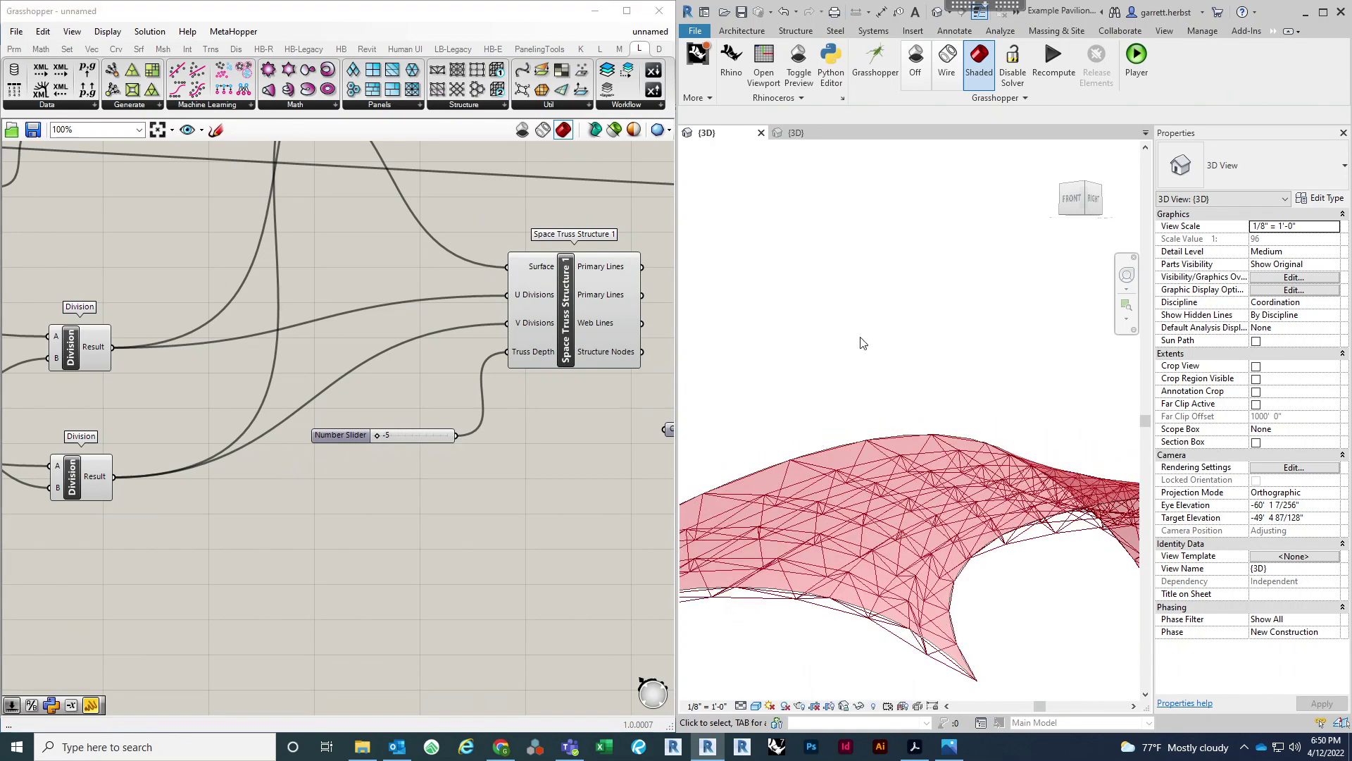
{"action": "scroll", "coordinate": [850, 386], "scroll_direction": "down", "scroll_amount": 3}
{"action": "middle_click_drag", "start_coordinate": [838, 539], "coordinate": [1007, 564], "text": "shift"}
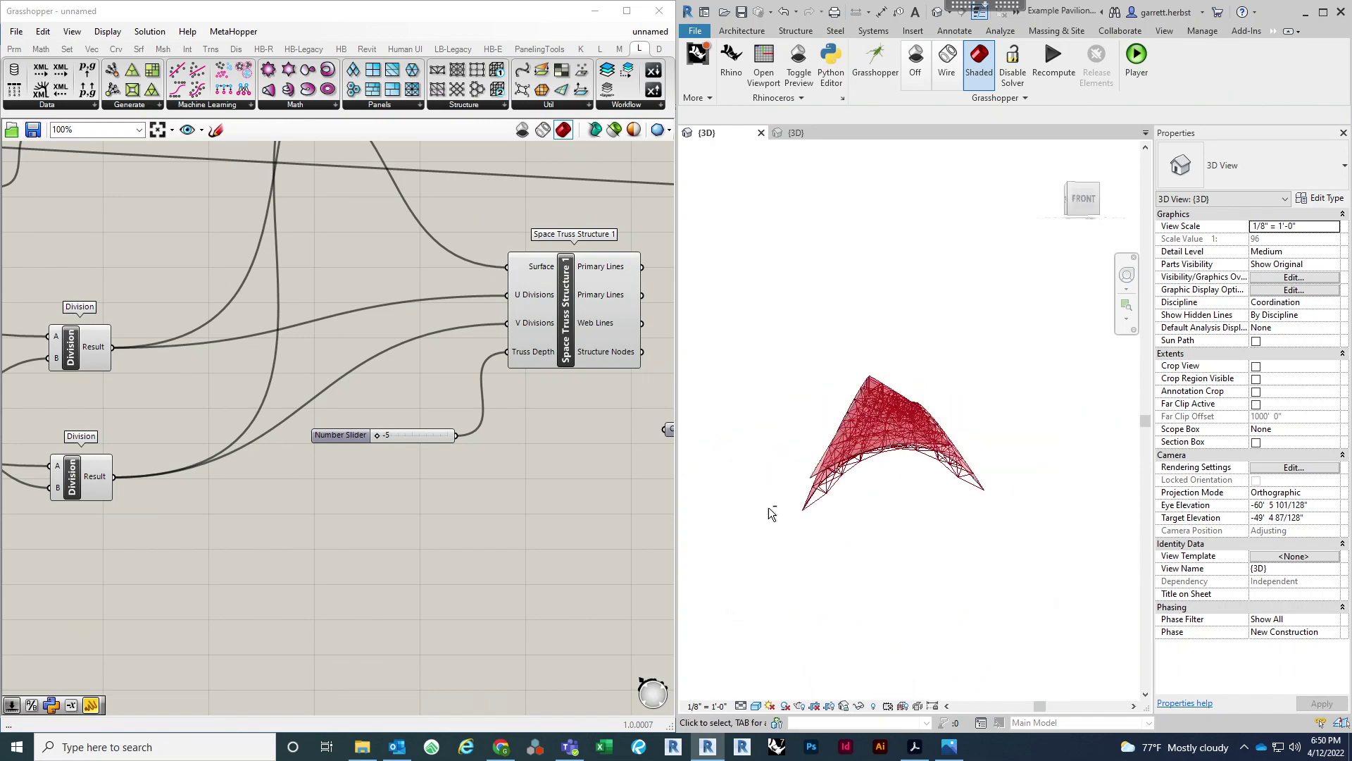
{"action": "middle_click_drag", "start_coordinate": [770, 514], "coordinate": [980, 477], "text": "shift"}
{"action": "right_click_drag", "start_coordinate": [537, 487], "coordinate": [441, 515]}
{"action": "scroll", "coordinate": [465, 447], "scroll_direction": "down", "scroll_amount": 3}
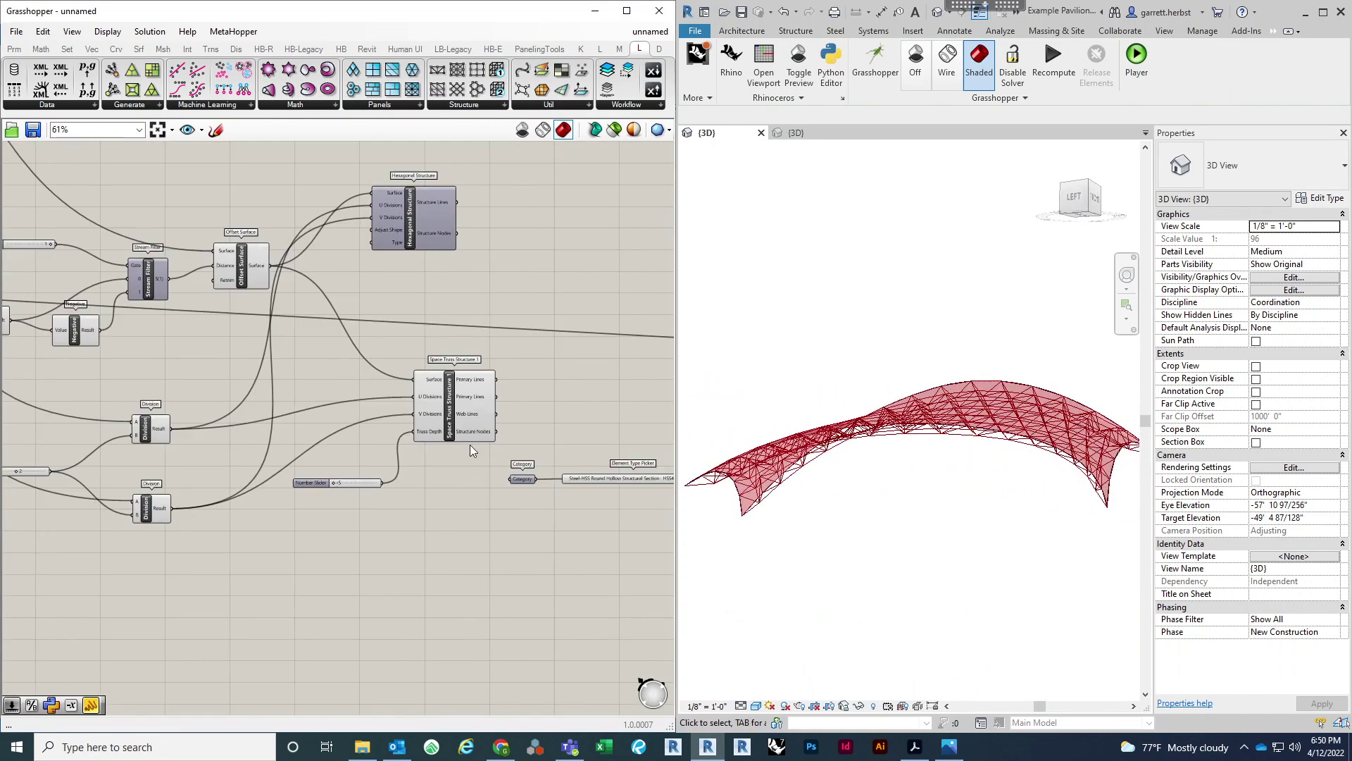
{"action": "left_click", "coordinate": [450, 405]}
{"action": "scroll", "coordinate": [456, 314], "scroll_direction": "up", "scroll_amount": 5}
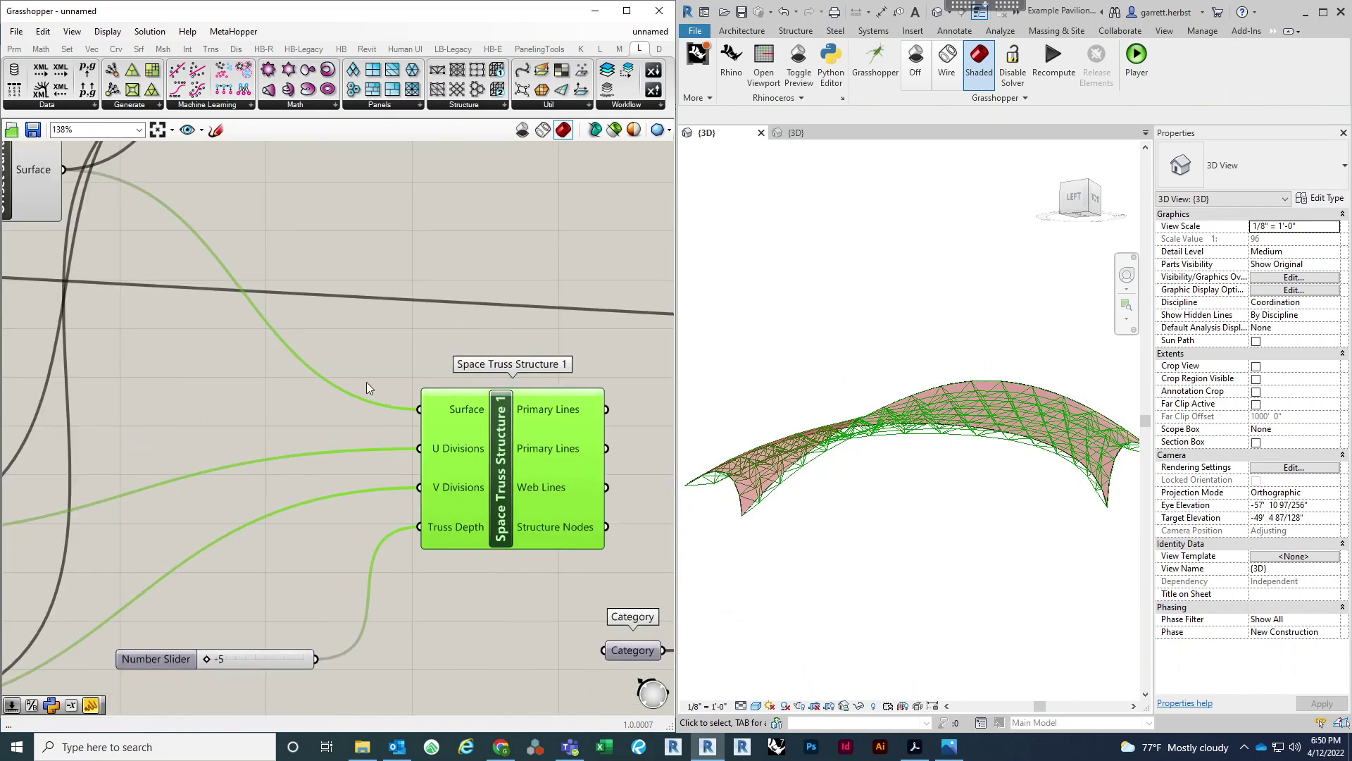
Step: Add a Space Truss Structure 2 component below Space Truss Structure 1, moving the truss depth slider clear of it
{"action": "scroll", "coordinate": [531, 387], "scroll_direction": "down", "scroll_amount": 2}
{"action": "left_click", "coordinate": [493, 104]}
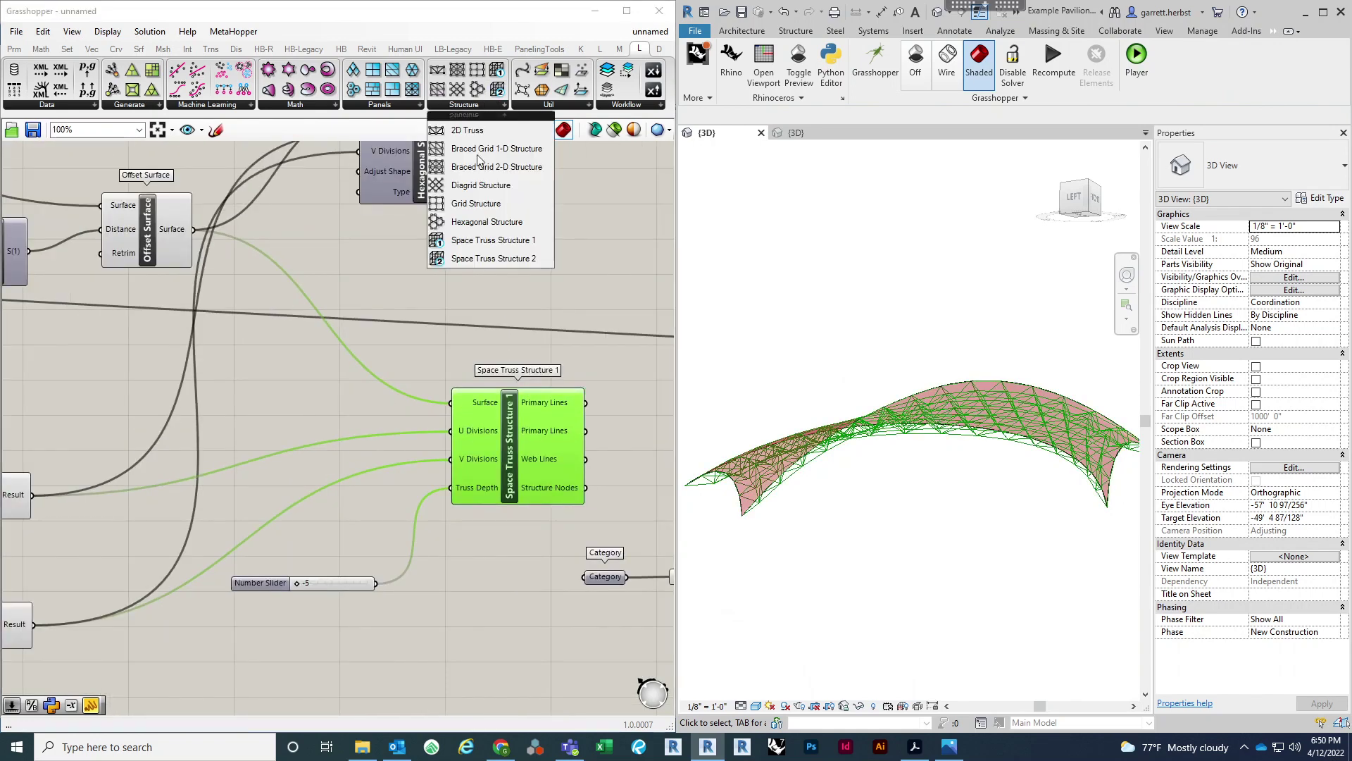
{"action": "left_click_drag", "start_coordinate": [493, 258], "coordinate": [480, 627]}
{"action": "right_click_drag", "start_coordinate": [524, 531], "coordinate": [508, 370]}
{"action": "left_click", "coordinate": [261, 563]}
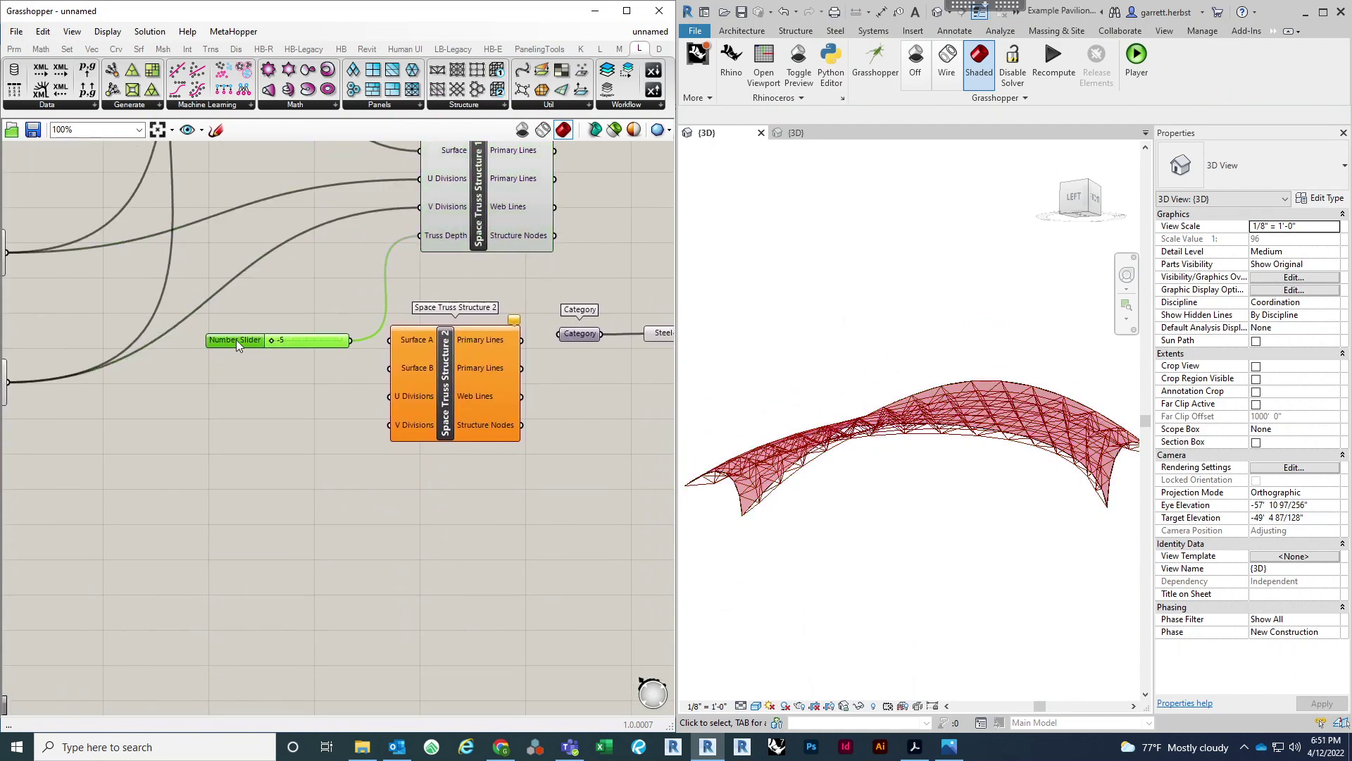
{"action": "left_click_drag", "start_coordinate": [236, 339], "coordinate": [226, 273]}
{"action": "left_click_drag", "start_coordinate": [447, 424], "coordinate": [435, 468]}
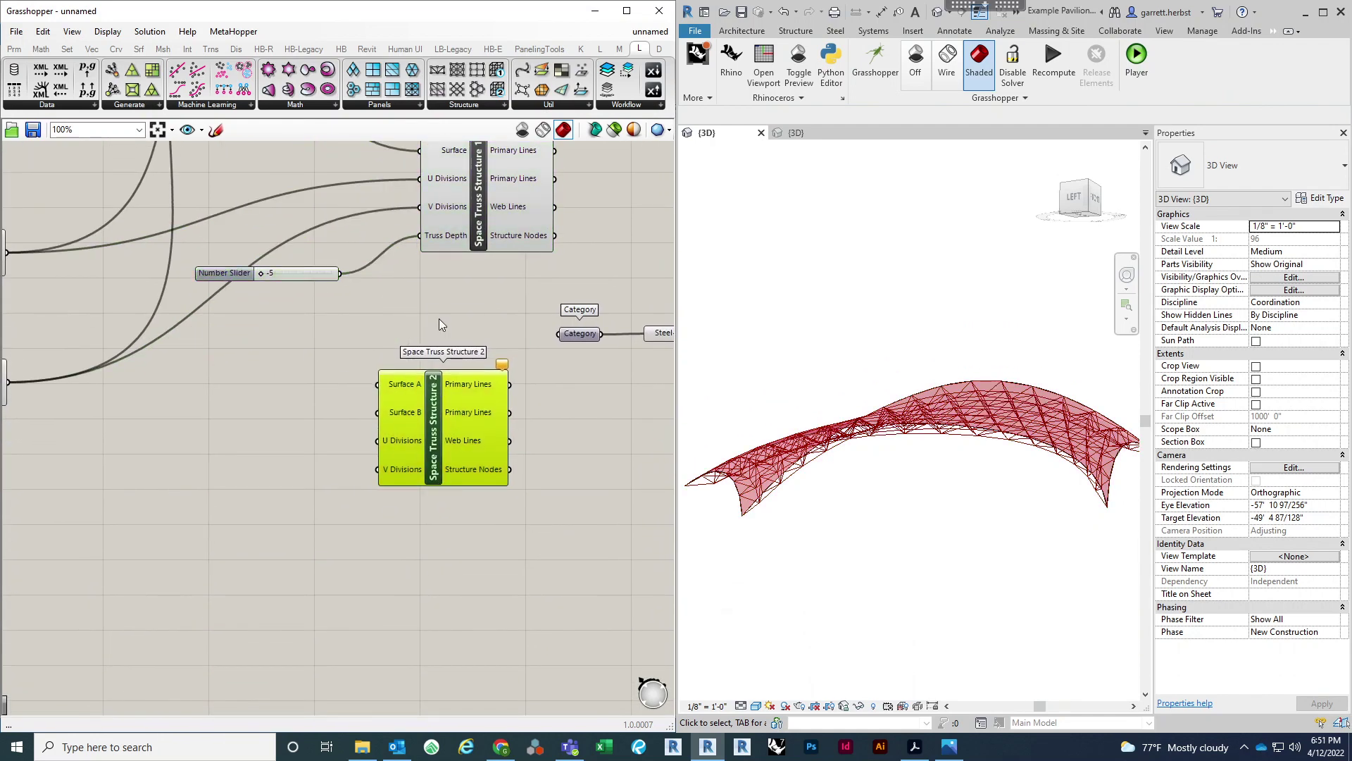
{"action": "left_click", "coordinate": [438, 319]}
{"action": "right_click_drag", "start_coordinate": [441, 304], "coordinate": [448, 381]}
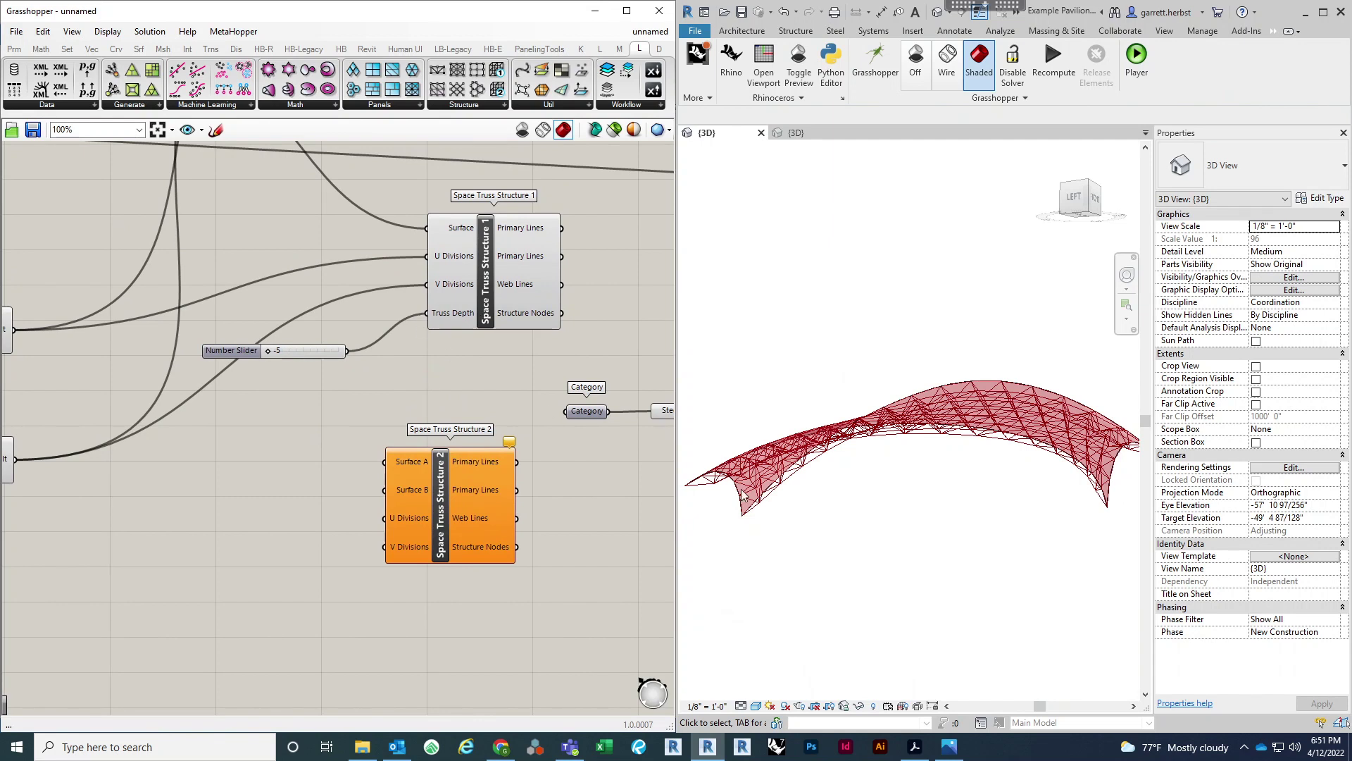
Step: Examine the truss depth beneath the pavilion surface from the front and right sides in 3D
{"action": "right_click", "coordinate": [898, 548]}
{"action": "left_click", "coordinate": [857, 538]}
{"action": "middle_click_drag", "start_coordinate": [947, 547], "coordinate": [883, 497], "text": "shift"}
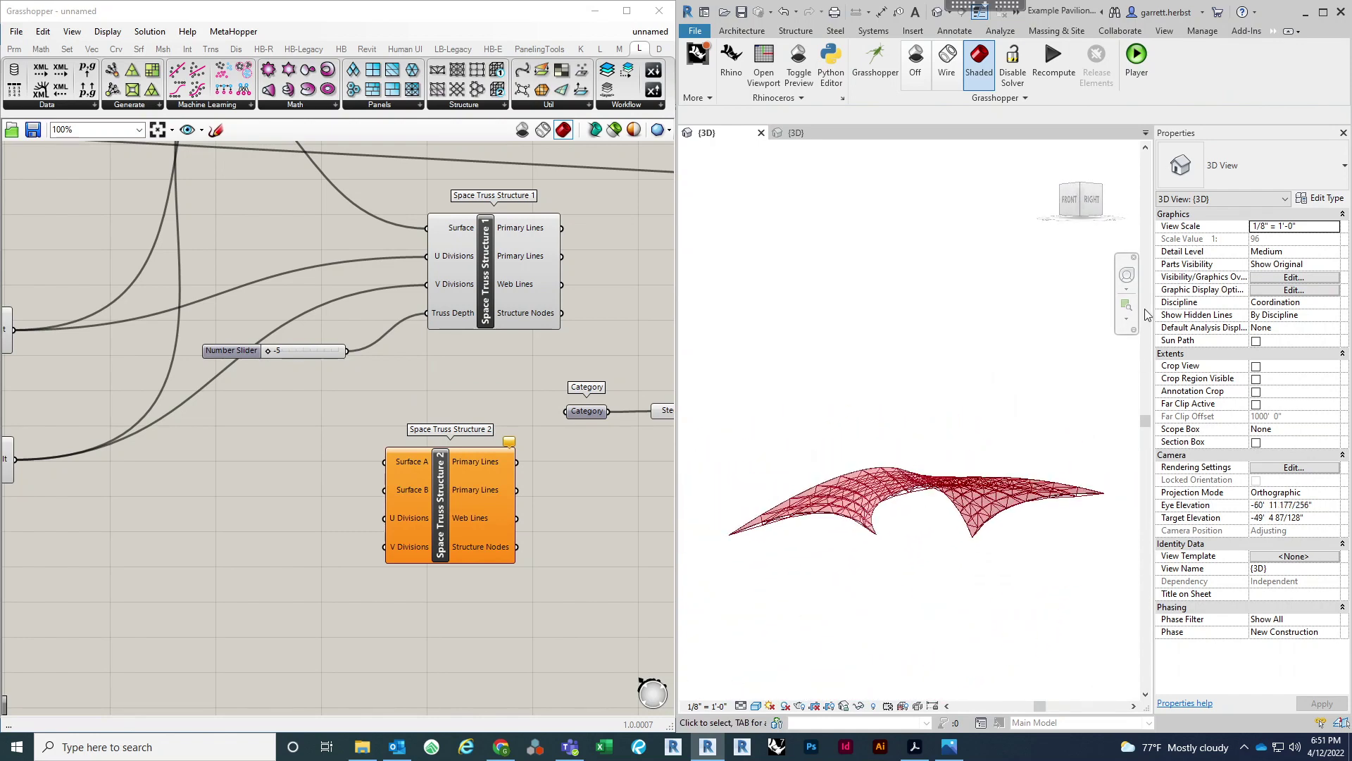
{"action": "left_click", "coordinate": [1094, 203]}
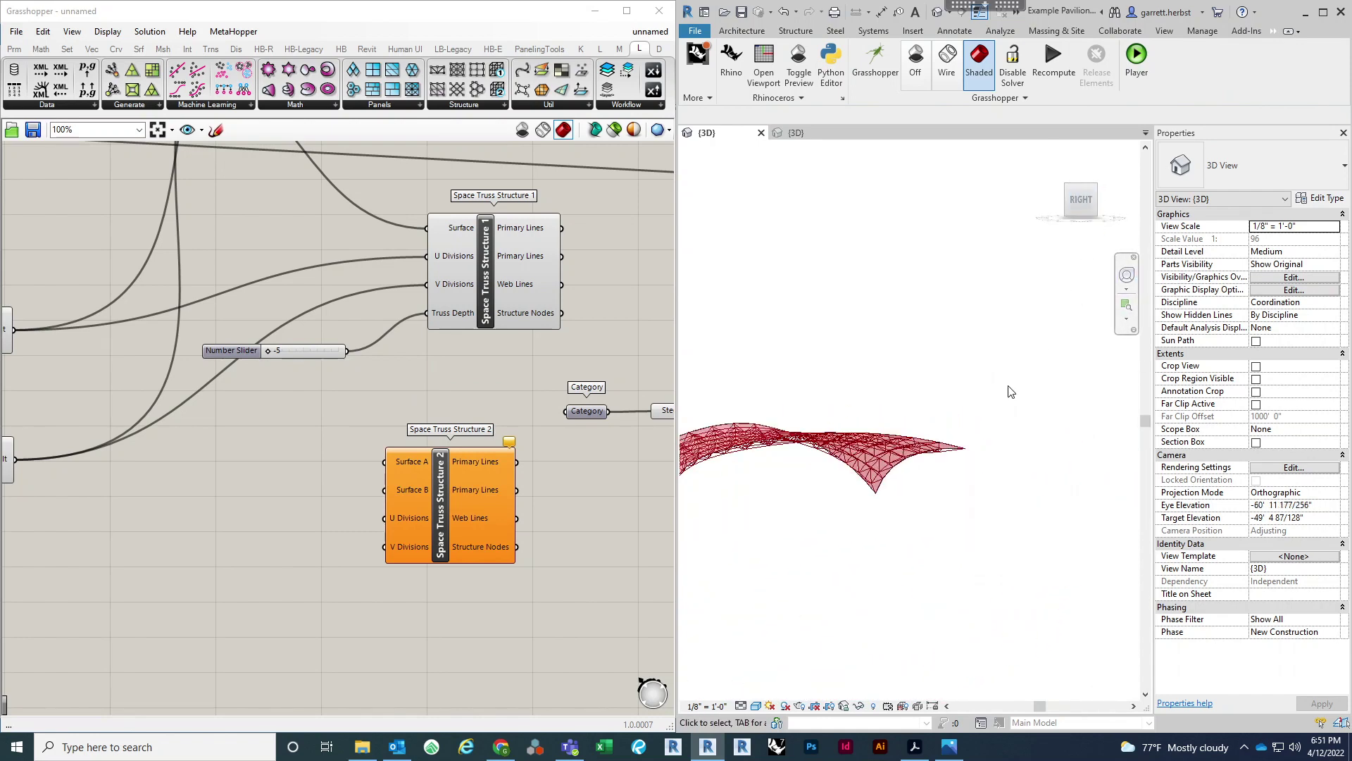
{"action": "mouse_move", "coordinate": [1014, 390]}
{"action": "middle_mouse_down", "text": "shift"}
{"action": "mouse_move", "coordinate": [966, 493]}
{"action": "mouse_move", "coordinate": [1047, 468]}
{"action": "mouse_move", "coordinate": [1084, 426]}
{"action": "mouse_move", "coordinate": [1018, 489]}
{"action": "middle_mouse_up", "text": "shift"}
{"action": "mouse_move", "coordinate": [1063, 447]}
{"action": "middle_mouse_down", "text": "shift"}
{"action": "mouse_move", "coordinate": [1062, 464]}
{"action": "mouse_move", "coordinate": [1090, 383]}
{"action": "mouse_move", "coordinate": [1089, 442]}
{"action": "mouse_move", "coordinate": [1052, 504]}
{"action": "mouse_move", "coordinate": [1041, 453]}
{"action": "middle_mouse_up", "text": "shift"}
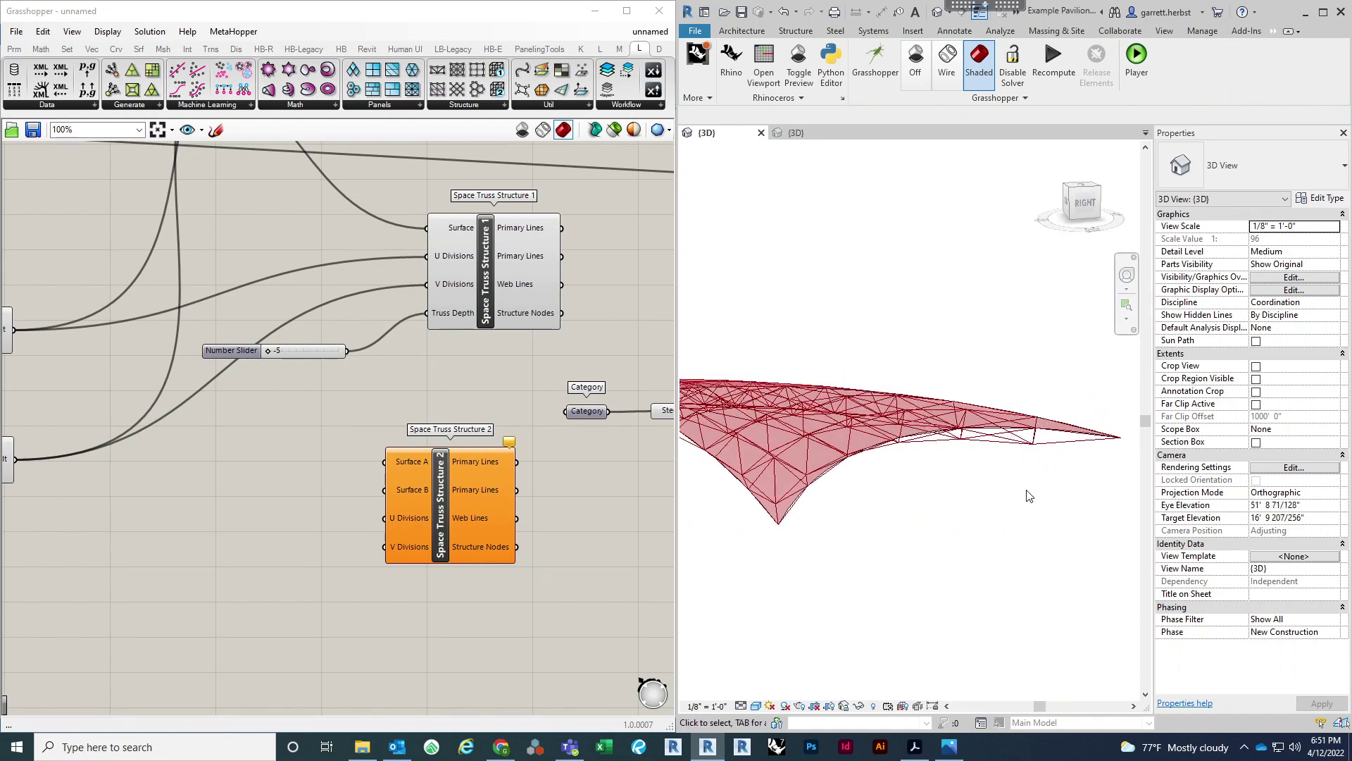
{"action": "scroll", "coordinate": [1026, 489], "scroll_direction": "down", "scroll_amount": 3}
{"action": "middle_click_drag", "start_coordinate": [849, 518], "coordinate": [980, 540], "text": "shift"}
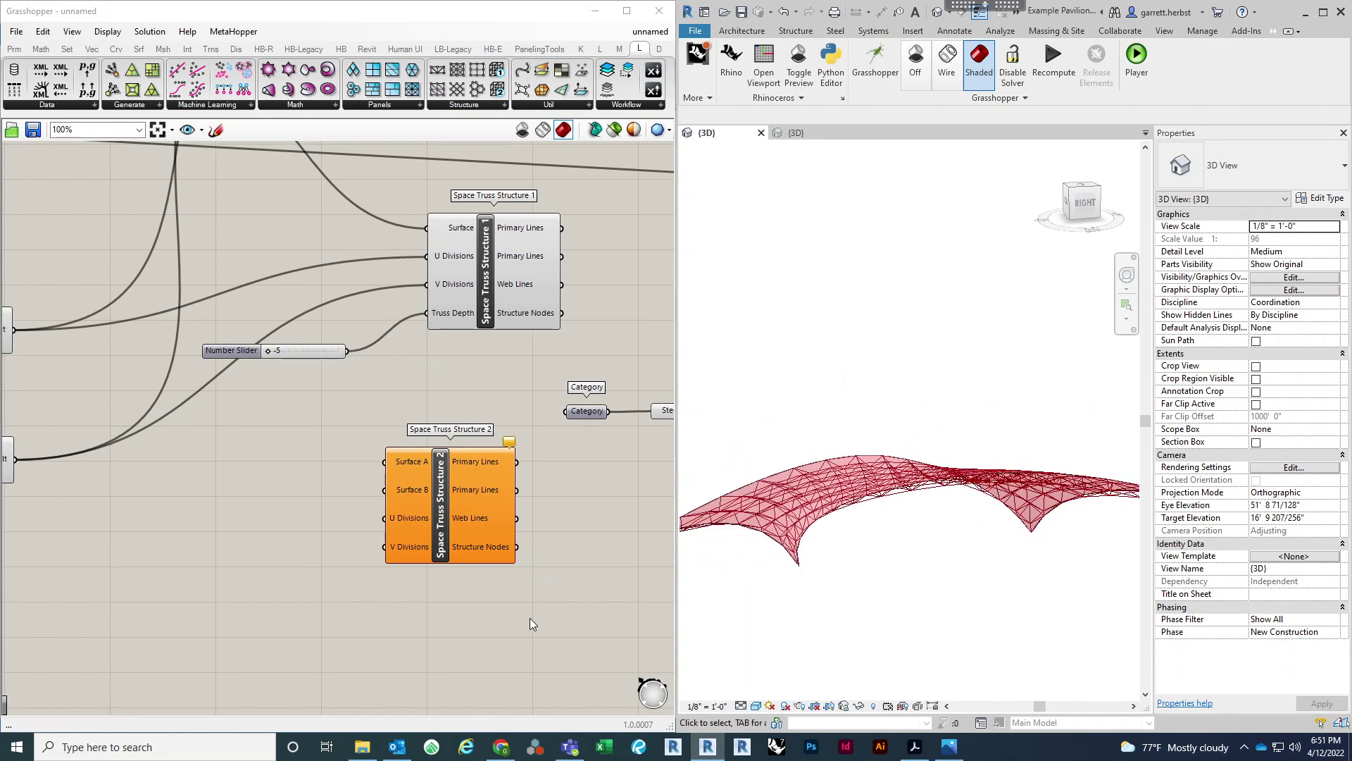
{"action": "middle_click_drag", "start_coordinate": [900, 548], "coordinate": [890, 486], "text": "shift"}
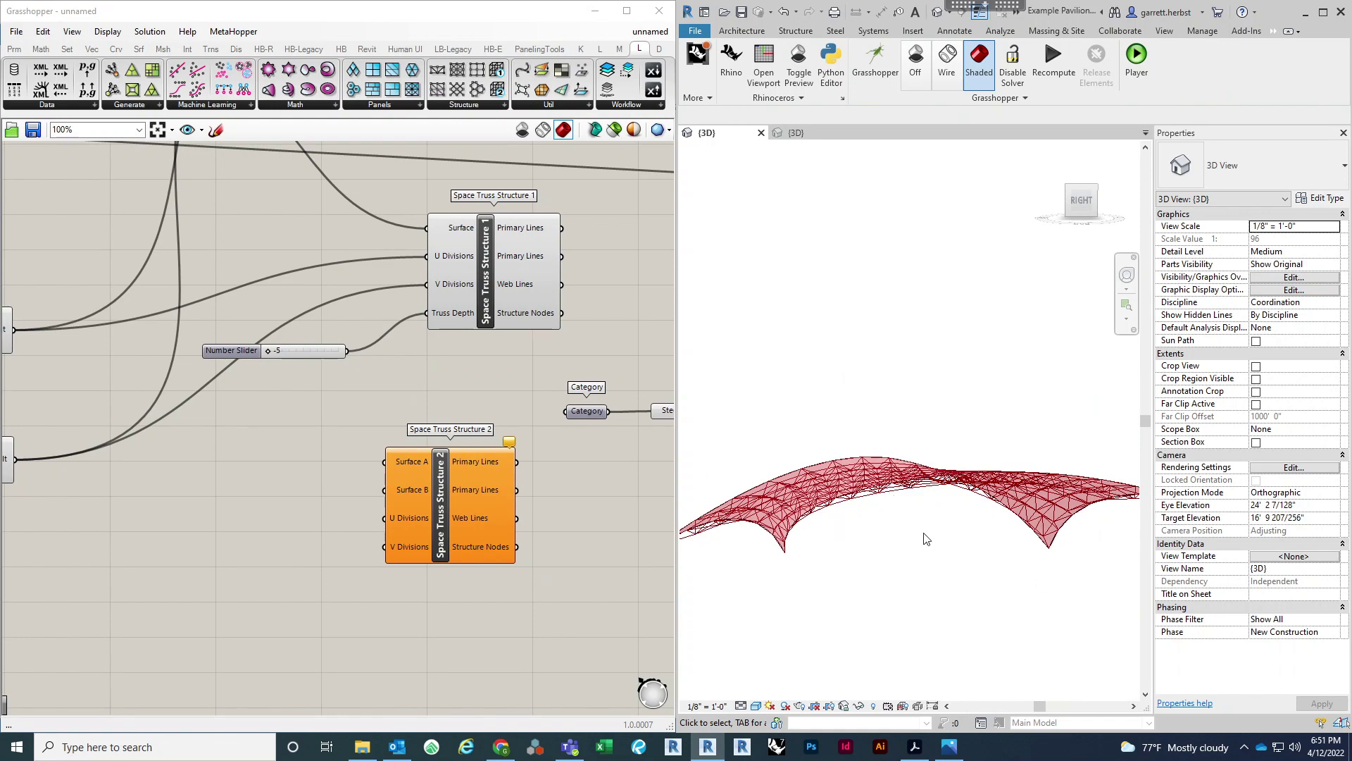
{"action": "scroll", "coordinate": [877, 539], "scroll_direction": "down", "scroll_amount": 2}
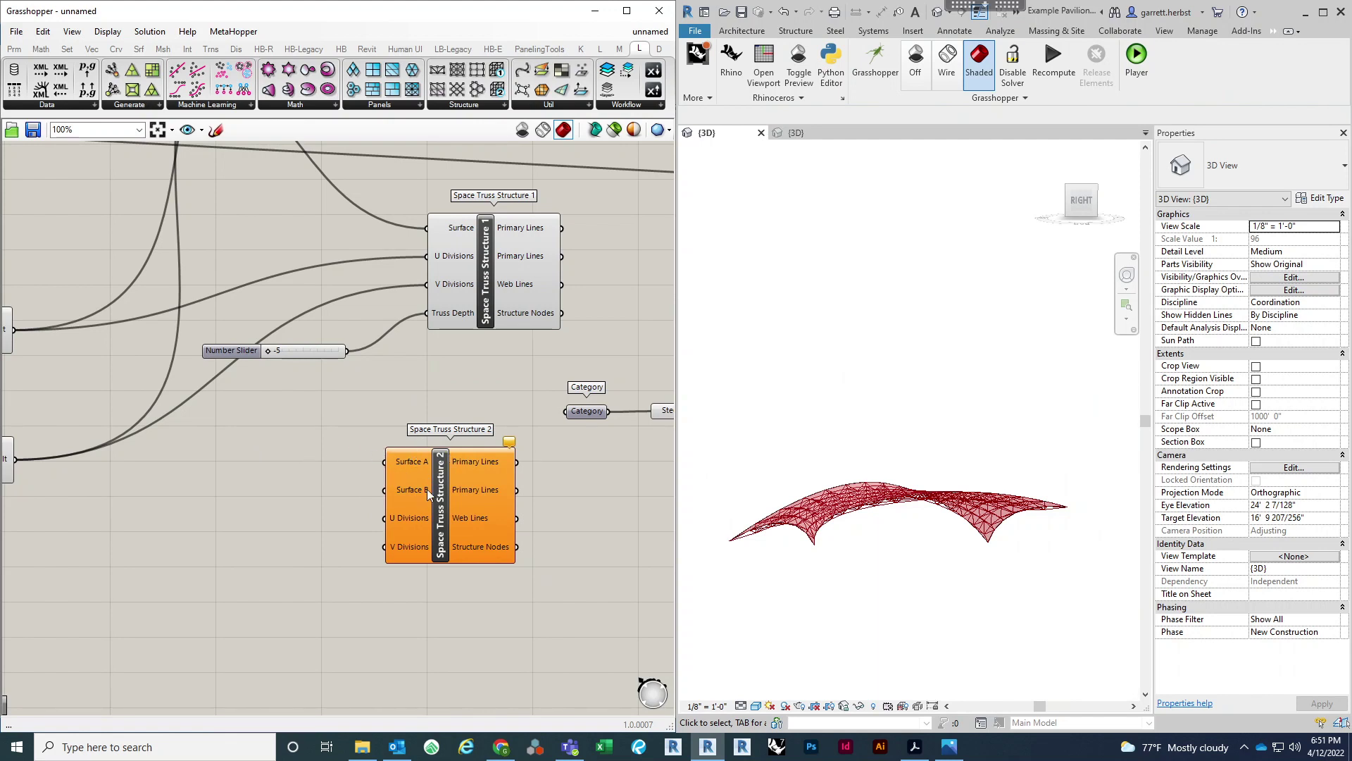
Step: Delete the unconnected Space Truss Structure 2 component
{"action": "right_click_drag", "start_coordinate": [263, 471], "coordinate": [301, 472]}
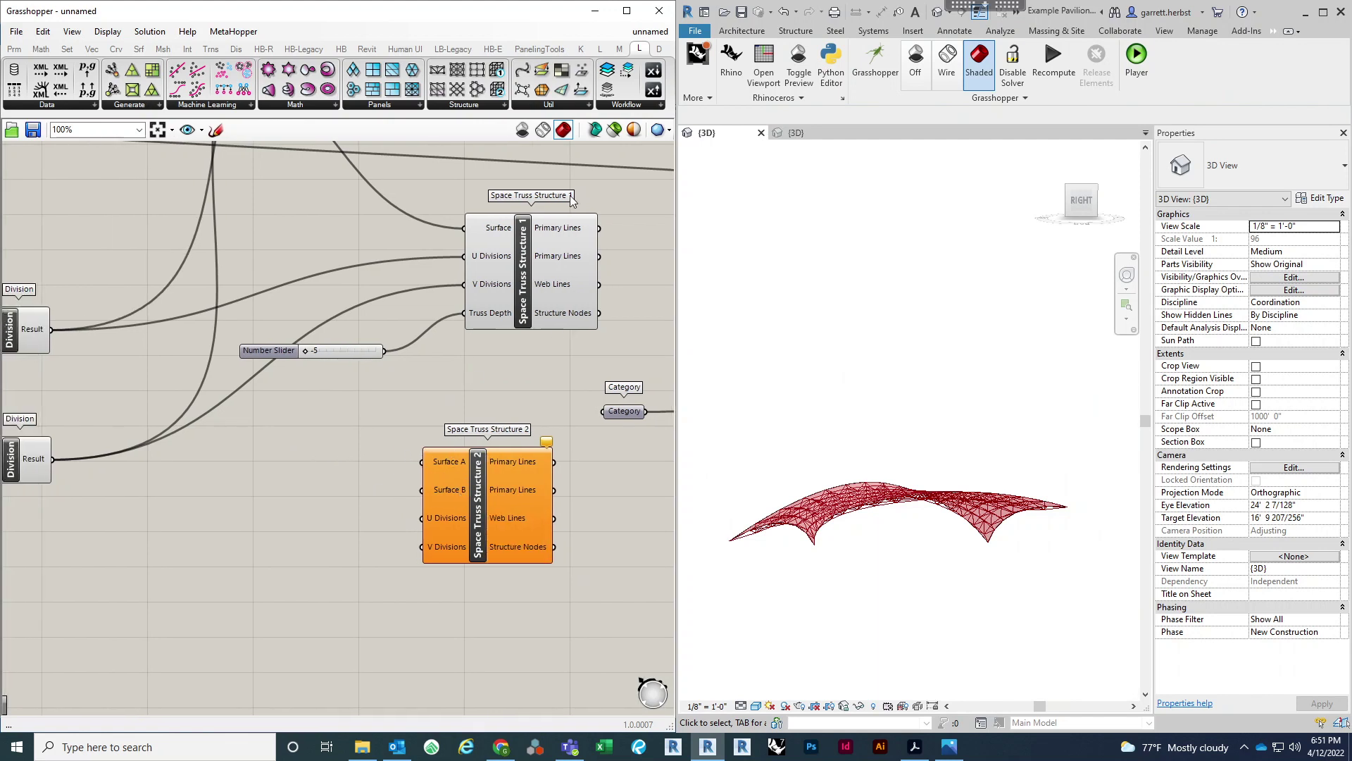
{"action": "right_click_drag", "start_coordinate": [455, 371], "coordinate": [343, 400]}
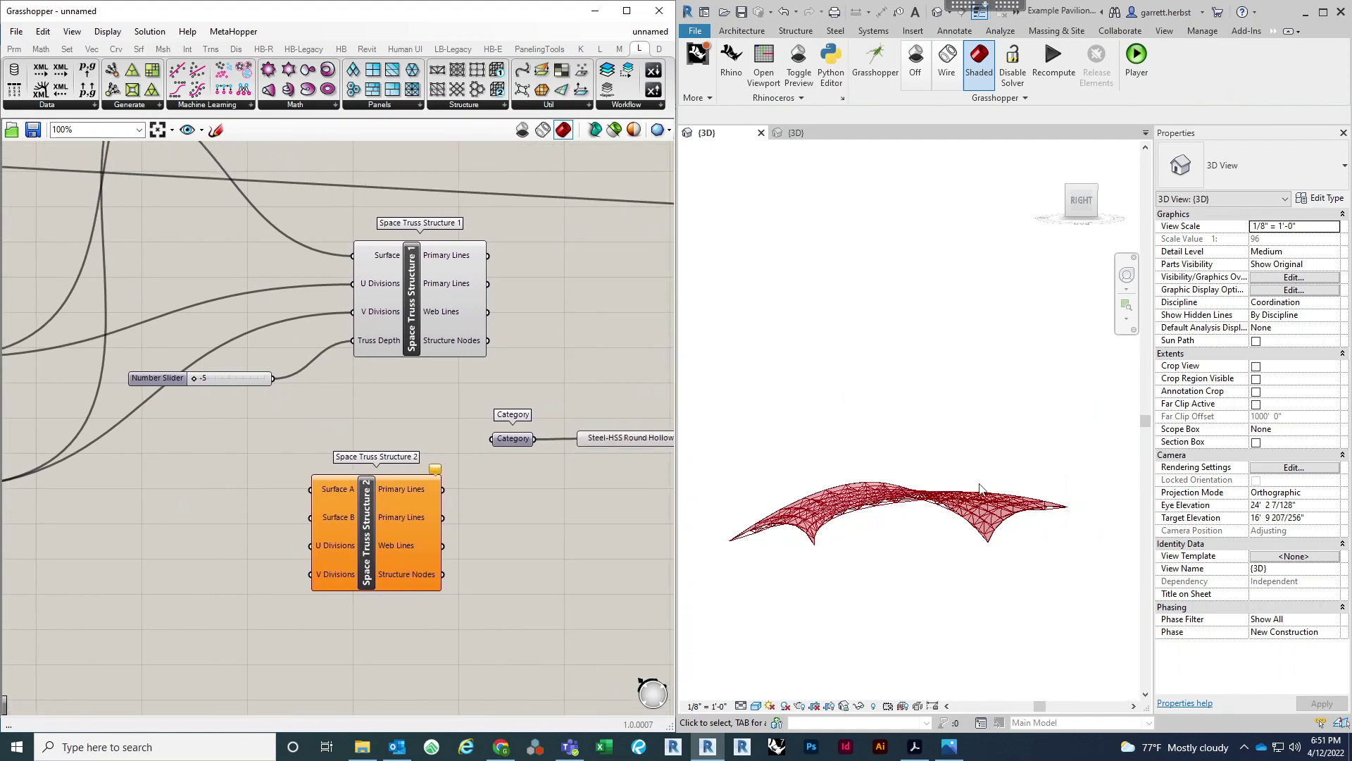
{"action": "right_click_drag", "start_coordinate": [530, 532], "coordinate": [452, 537]}
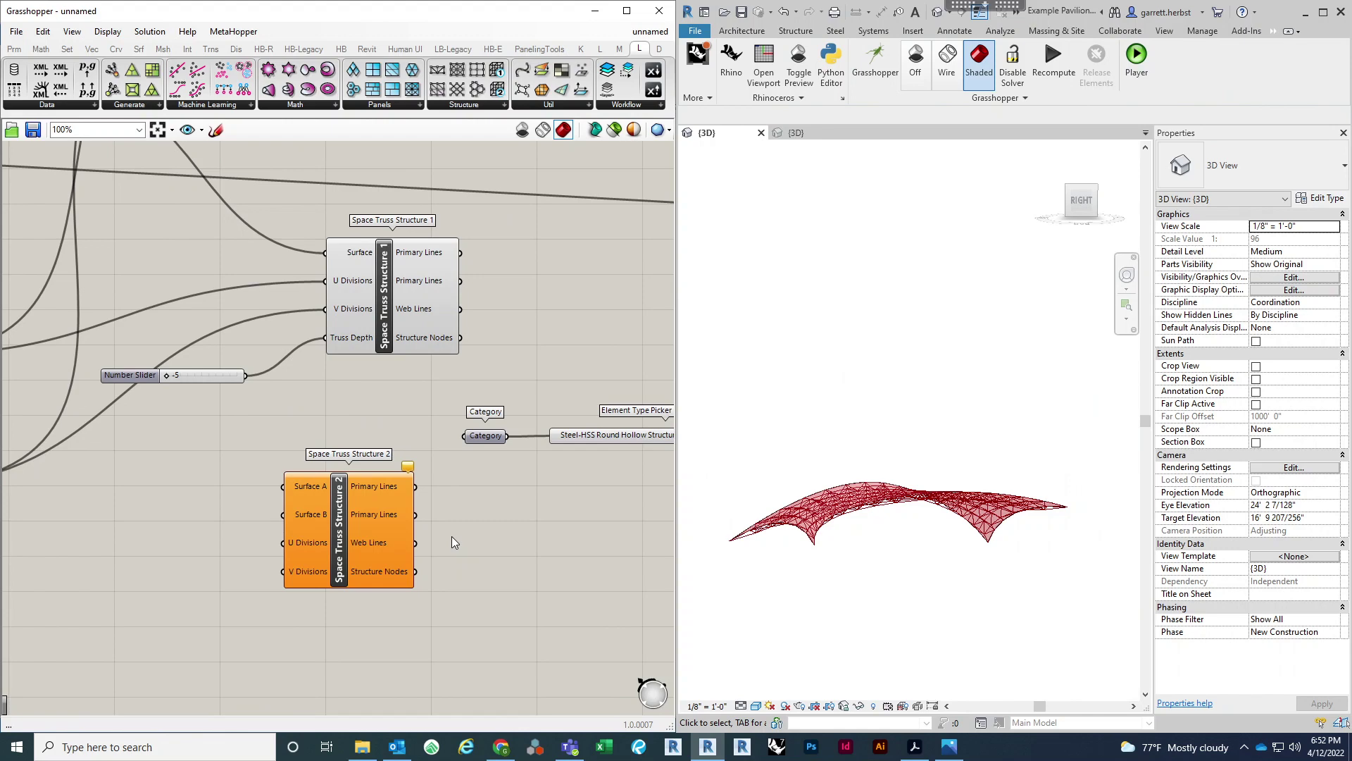
{"action": "right_click_drag", "start_coordinate": [452, 542], "coordinate": [441, 557]}
{"action": "left_click", "coordinate": [386, 554]}
{"action": "key", "text": "Delete"}
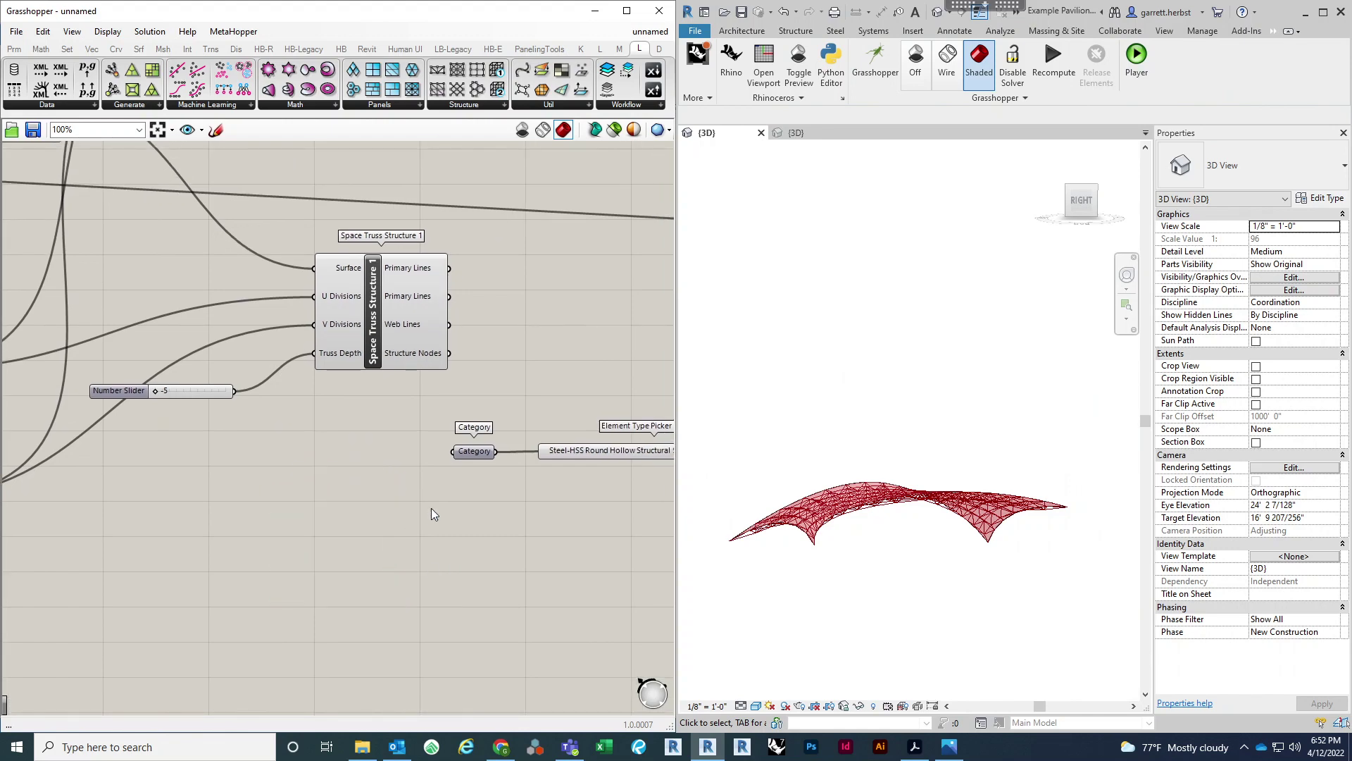
Step: Move the truss depth slider closer to the Space Truss Structure 1 component
{"action": "scroll", "coordinate": [431, 509], "scroll_direction": "down", "scroll_amount": 2}
{"action": "scroll", "coordinate": [470, 362], "scroll_direction": "up", "scroll_amount": 2}
{"action": "right_click_drag", "start_coordinate": [470, 362], "coordinate": [396, 459]}
{"action": "scroll", "coordinate": [449, 420], "scroll_direction": "down", "scroll_amount": 1}
{"action": "right_click_drag", "start_coordinate": [450, 421], "coordinate": [310, 410]}
{"action": "scroll", "coordinate": [321, 471], "scroll_direction": "down", "scroll_amount": 3}
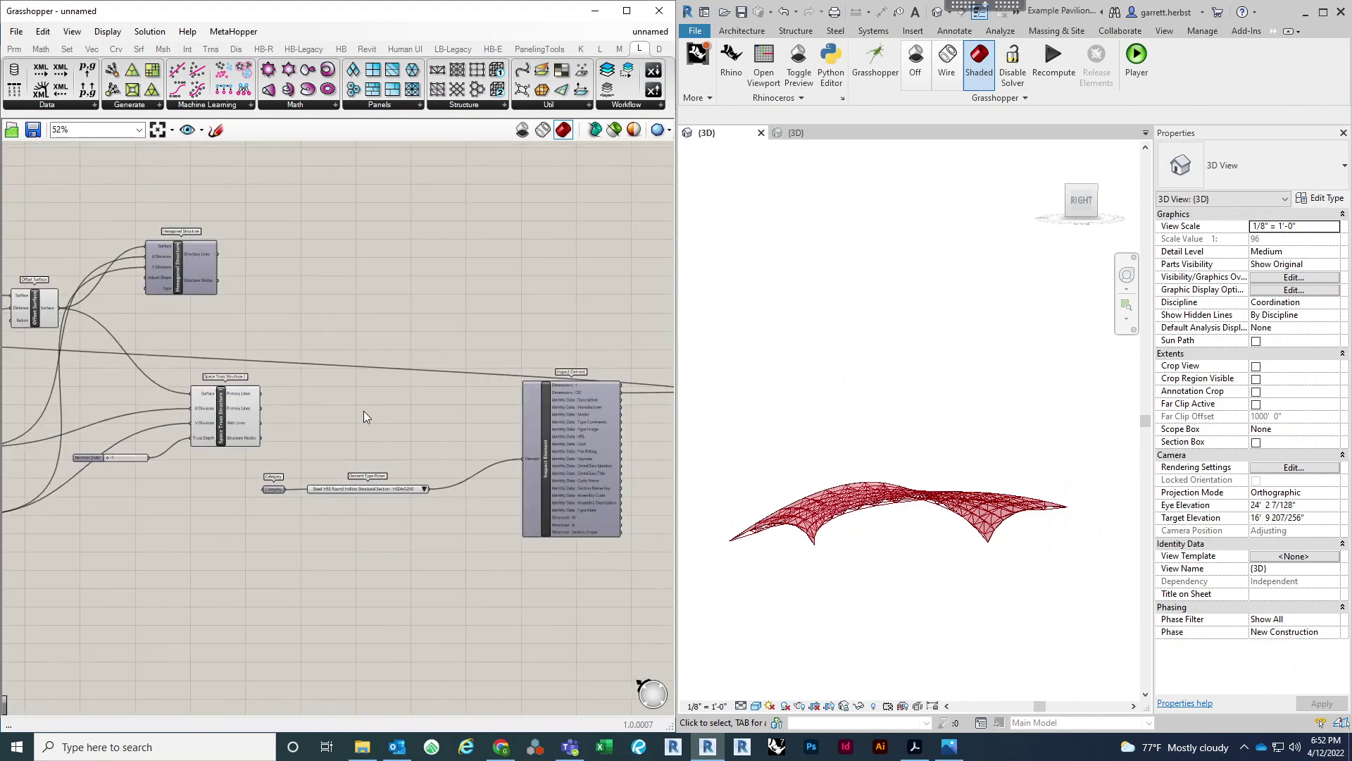
{"action": "left_click", "coordinate": [542, 469]}
{"action": "scroll", "coordinate": [308, 442], "scroll_direction": "up", "scroll_amount": 3}
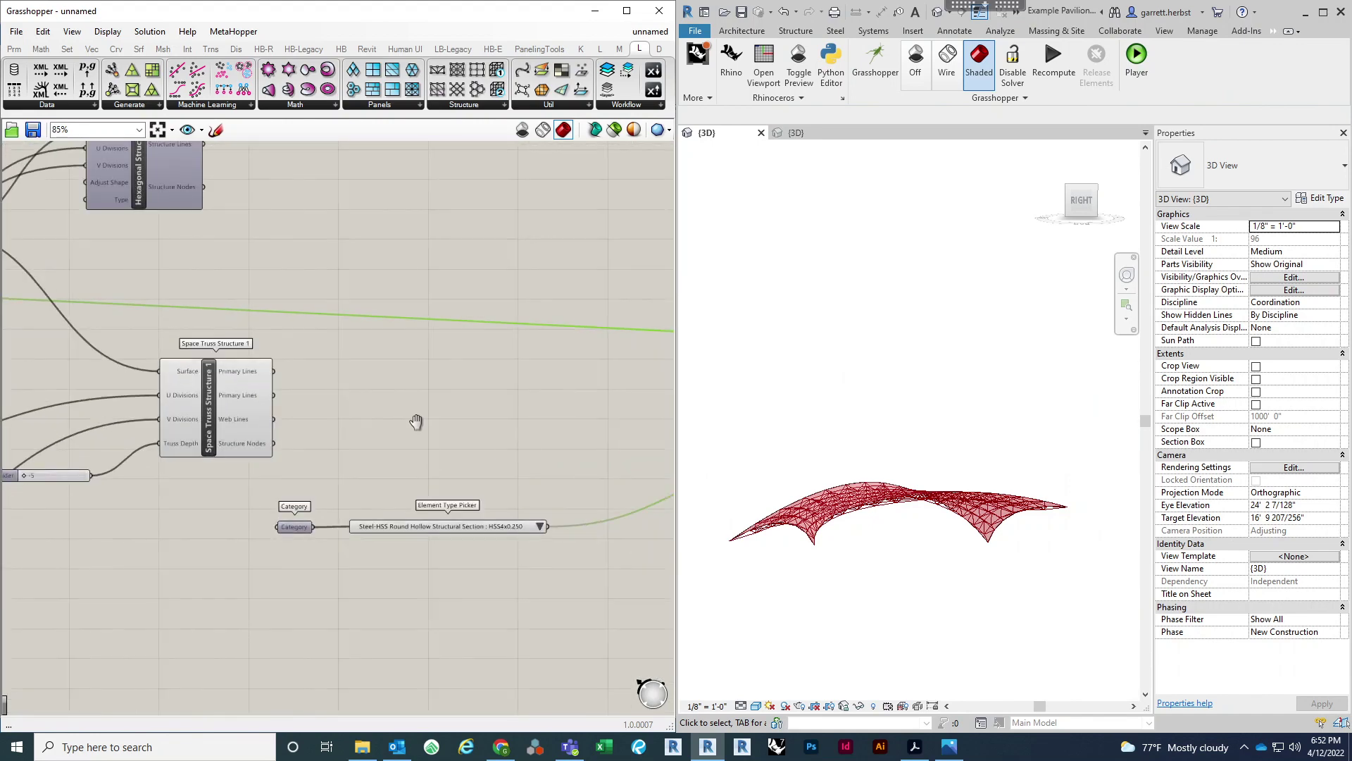
{"action": "left_click", "coordinate": [428, 366]}
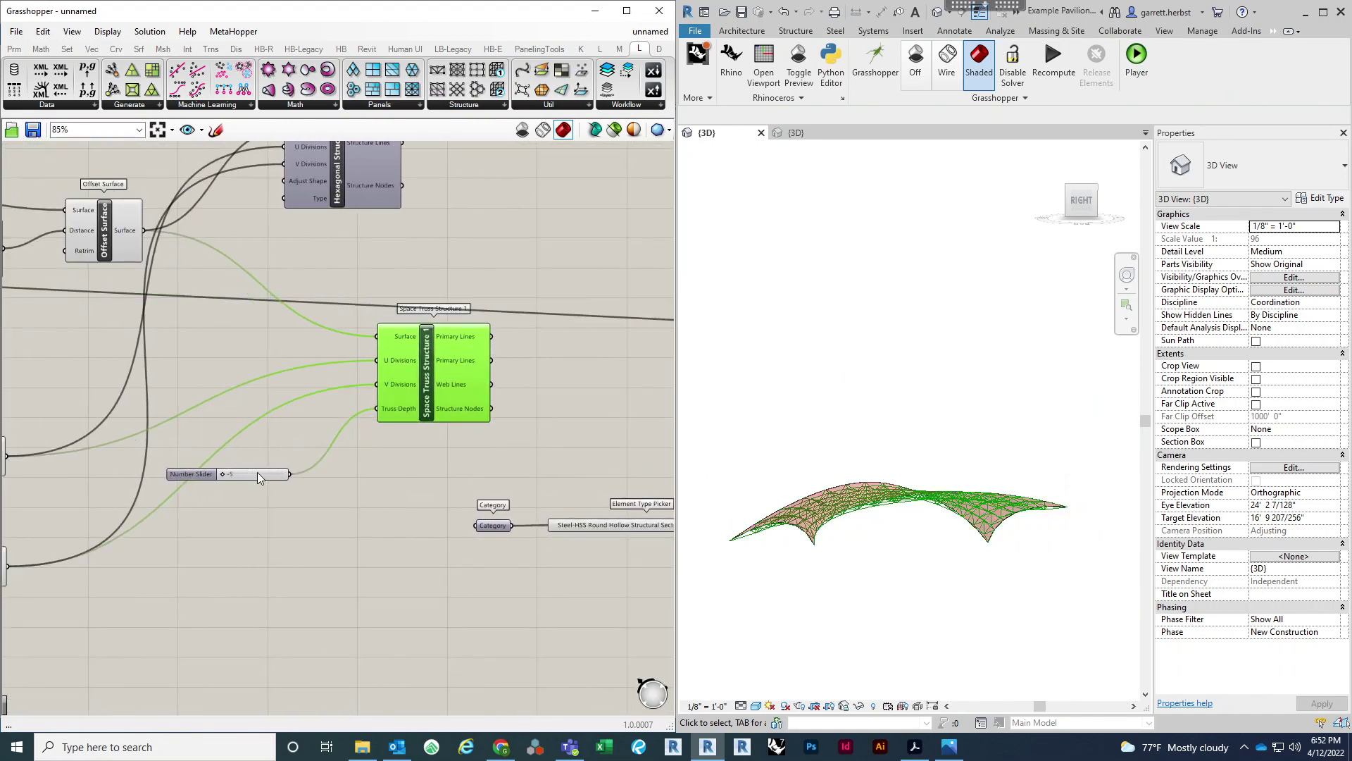
{"action": "left_click_drag", "start_coordinate": [256, 472], "coordinate": [300, 444]}
{"action": "left_click", "coordinate": [405, 453]}
Step: Examine the truss's primary chord lines and web lines close up in 3D and match them to the component's outputs
{"action": "right_click_drag", "start_coordinate": [520, 362], "coordinate": [467, 363]}
{"action": "scroll", "coordinate": [466, 363], "scroll_direction": "up", "scroll_amount": 4}
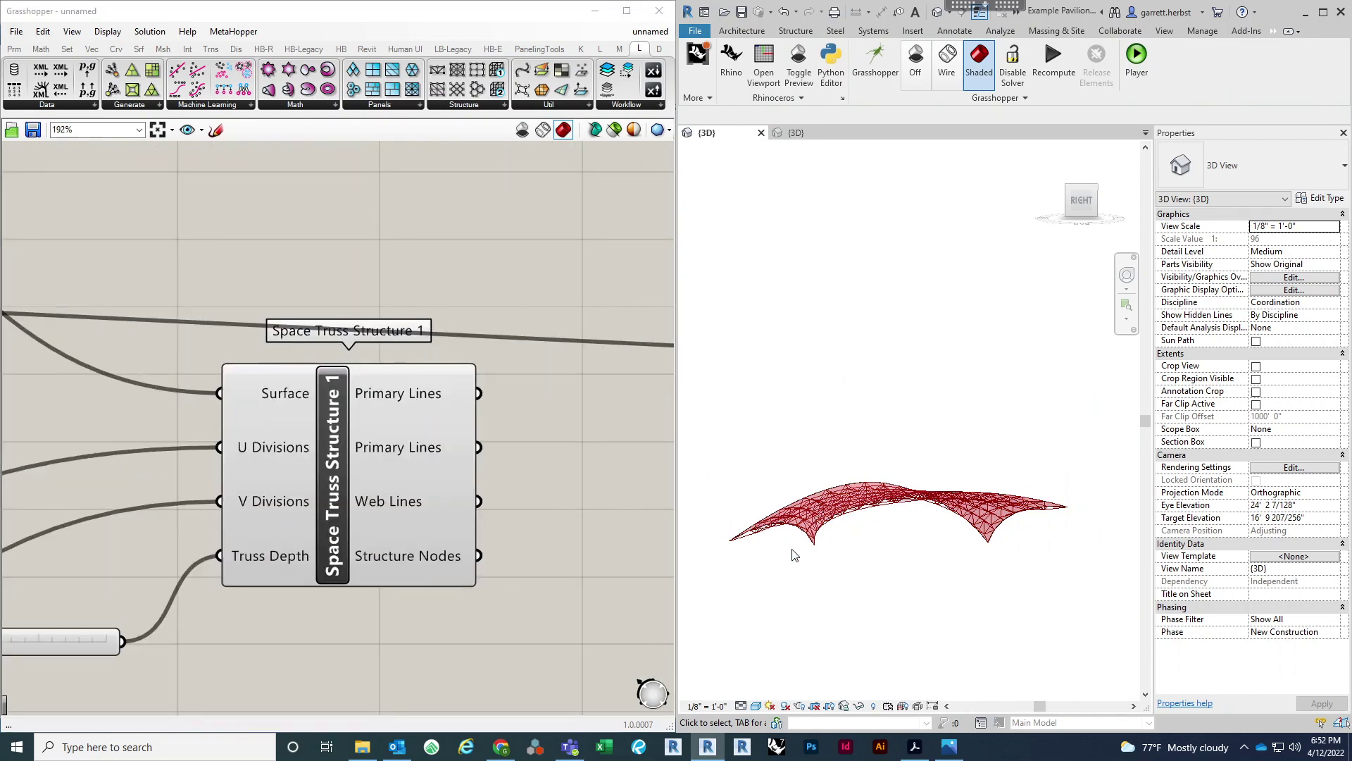
{"action": "scroll", "coordinate": [794, 552], "scroll_direction": "up", "scroll_amount": 4}
{"action": "middle_click_drag", "start_coordinate": [1013, 569], "coordinate": [983, 435], "text": "shift"}
{"action": "scroll", "coordinate": [983, 435], "scroll_direction": "up", "scroll_amount": 2}
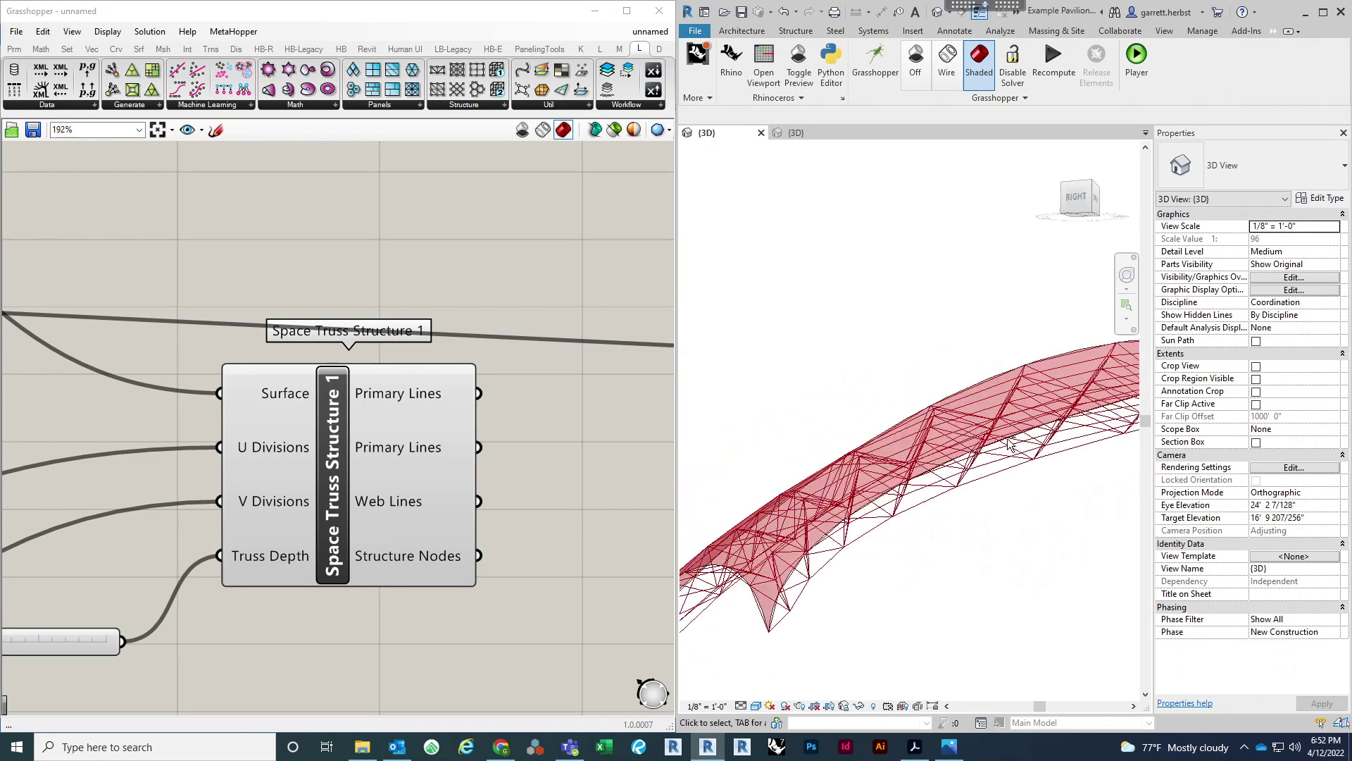
{"action": "scroll", "coordinate": [1035, 474], "scroll_direction": "up", "scroll_amount": 3}
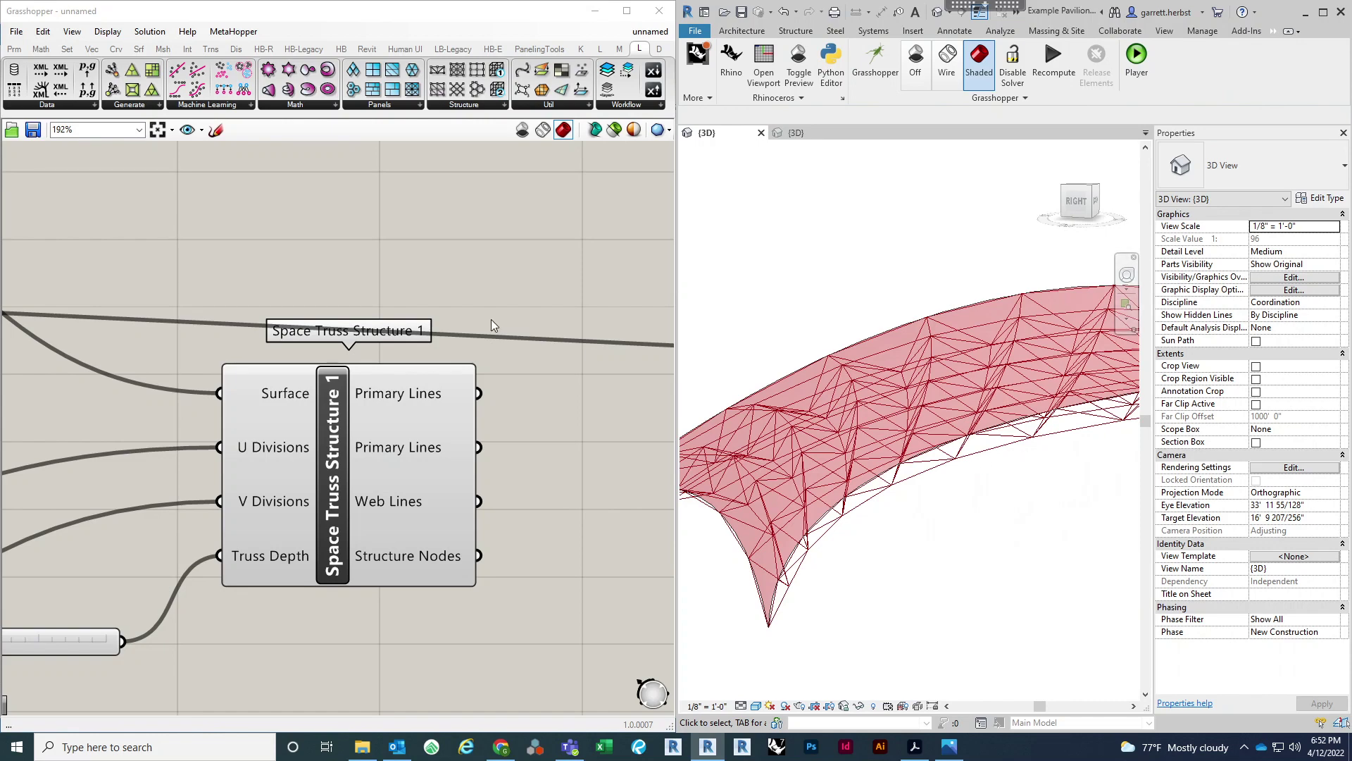
{"action": "scroll", "coordinate": [491, 325], "scroll_direction": "down", "scroll_amount": 3}
{"action": "middle_click_drag", "start_coordinate": [902, 495], "coordinate": [924, 434], "text": "shift"}
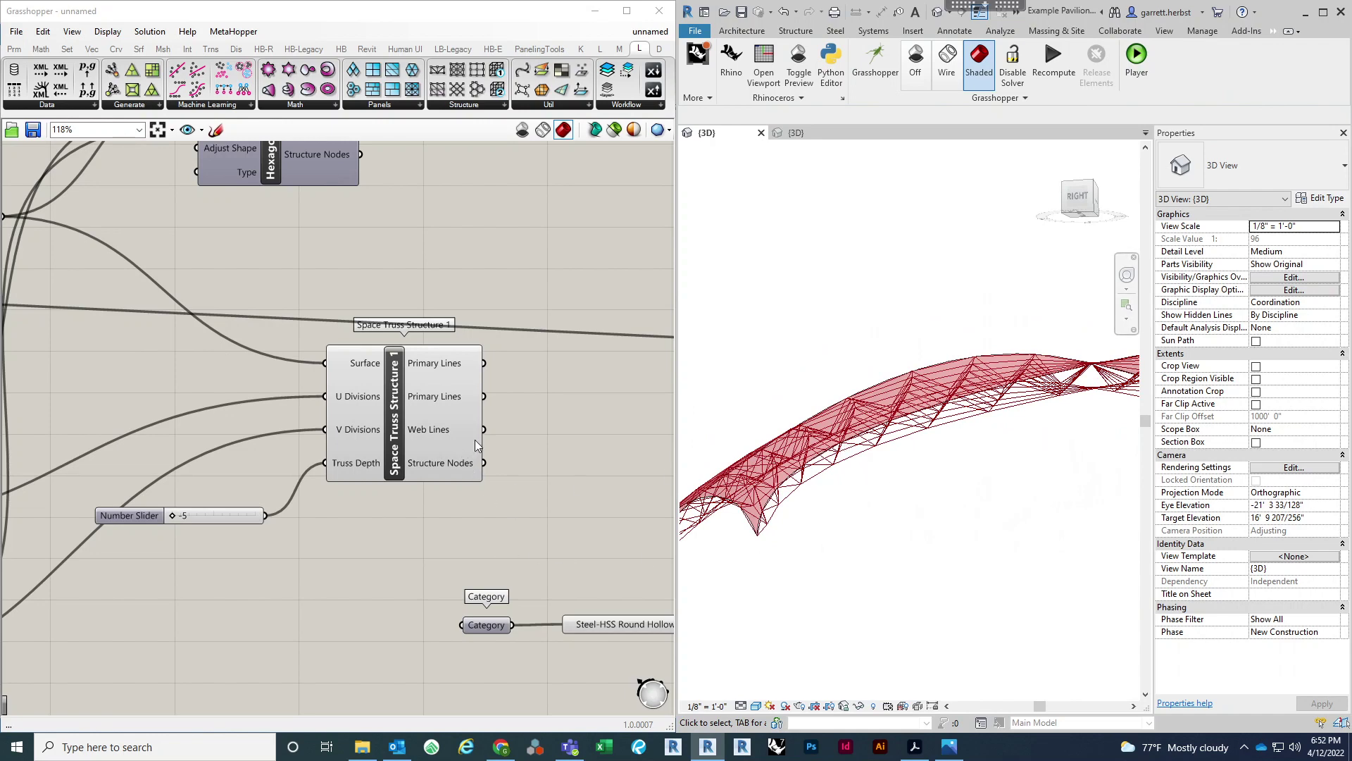
{"action": "mouse_move", "coordinate": [838, 487]}
{"action": "middle_mouse_down", "text": "shift"}
{"action": "mouse_move", "coordinate": [872, 499]}
{"action": "mouse_move", "coordinate": [857, 477]}
{"action": "middle_mouse_up", "text": "shift"}
{"action": "middle_click_drag", "start_coordinate": [938, 537], "coordinate": [800, 531], "text": "shift"}
{"action": "scroll", "coordinate": [491, 529], "scroll_direction": "down", "scroll_amount": 3}
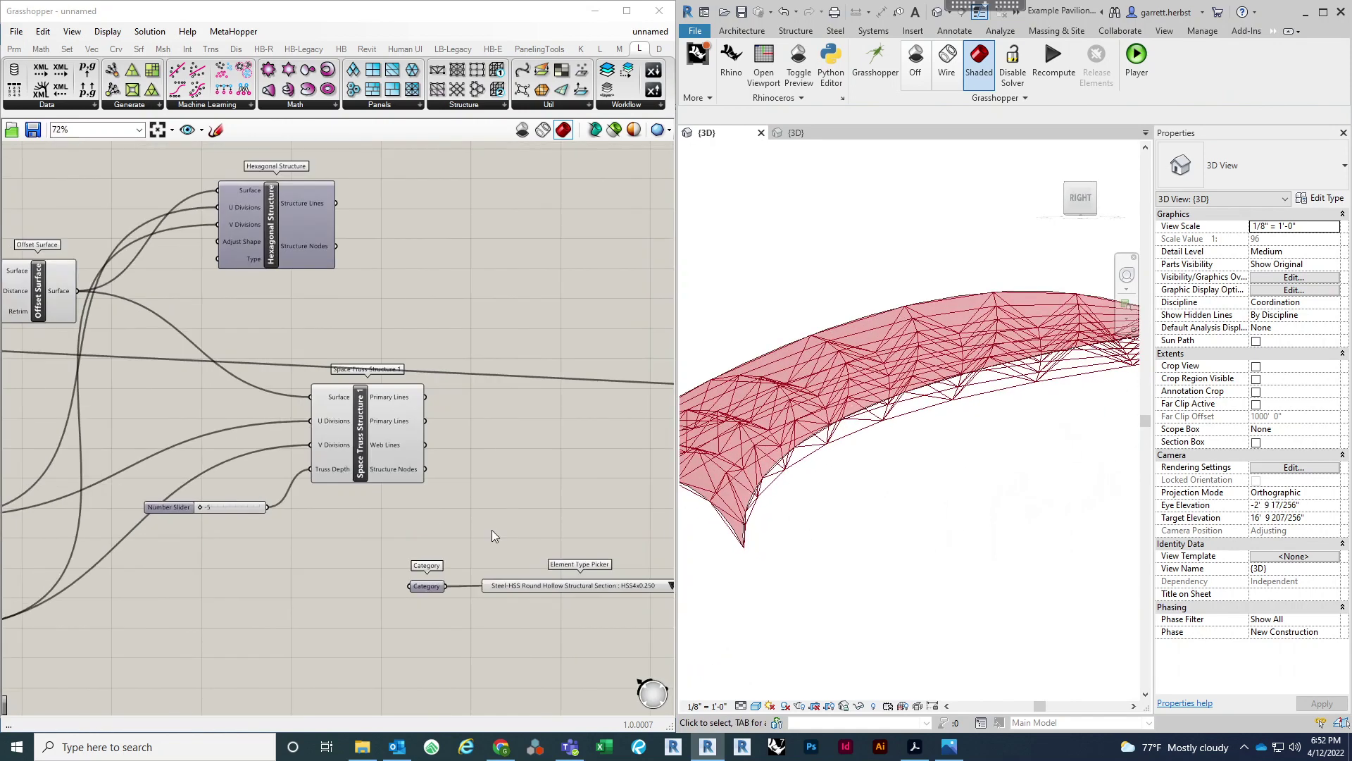
Step: Duplicate the Category and Element Type Picker pair and place the copy directly below the original
{"action": "right_click", "coordinate": [344, 456]}
{"action": "left_click", "coordinate": [563, 429]}
{"action": "right_click_drag", "start_coordinate": [416, 430], "coordinate": [161, 355]}
{"action": "scroll", "coordinate": [365, 424], "scroll_direction": "down", "scroll_amount": 2}
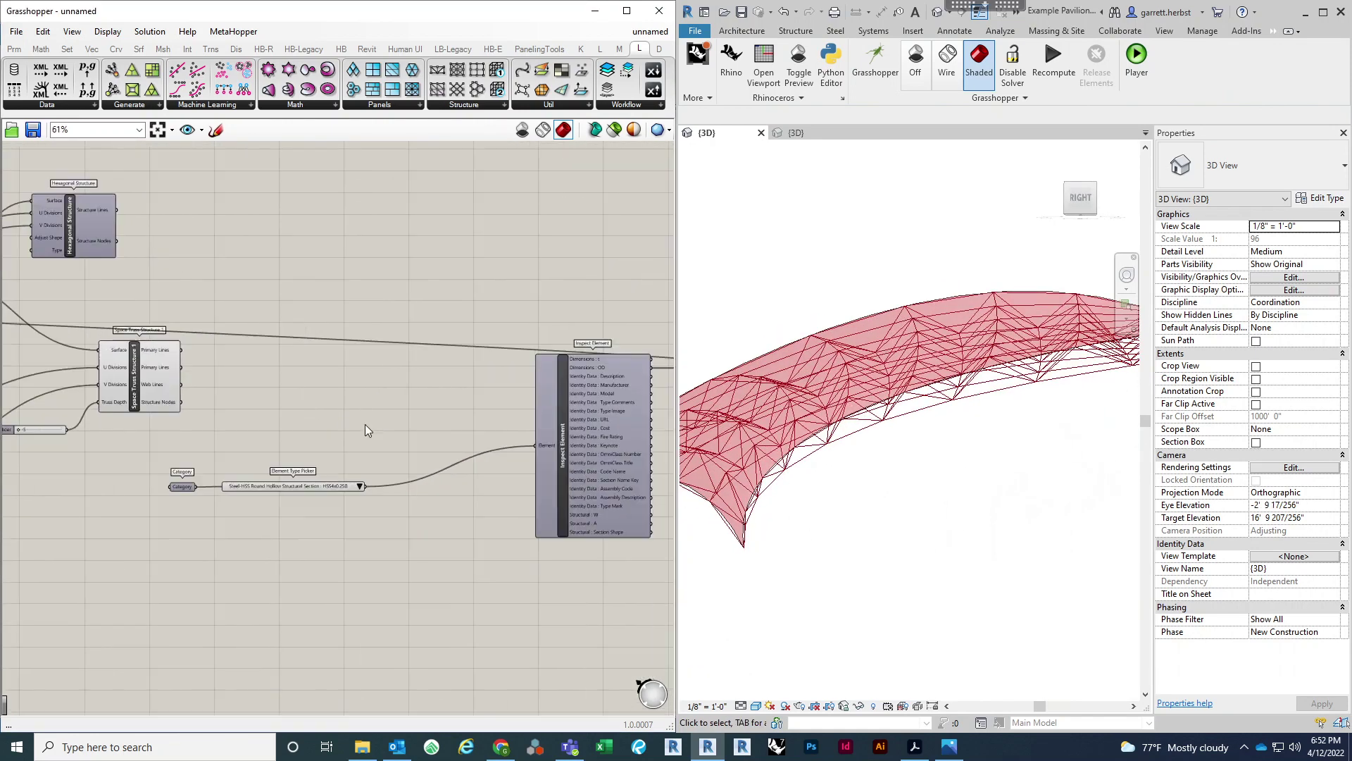
{"action": "scroll", "coordinate": [192, 475], "scroll_direction": "up", "scroll_amount": 4}
{"action": "left_click_drag", "start_coordinate": [382, 536], "coordinate": [184, 462]}
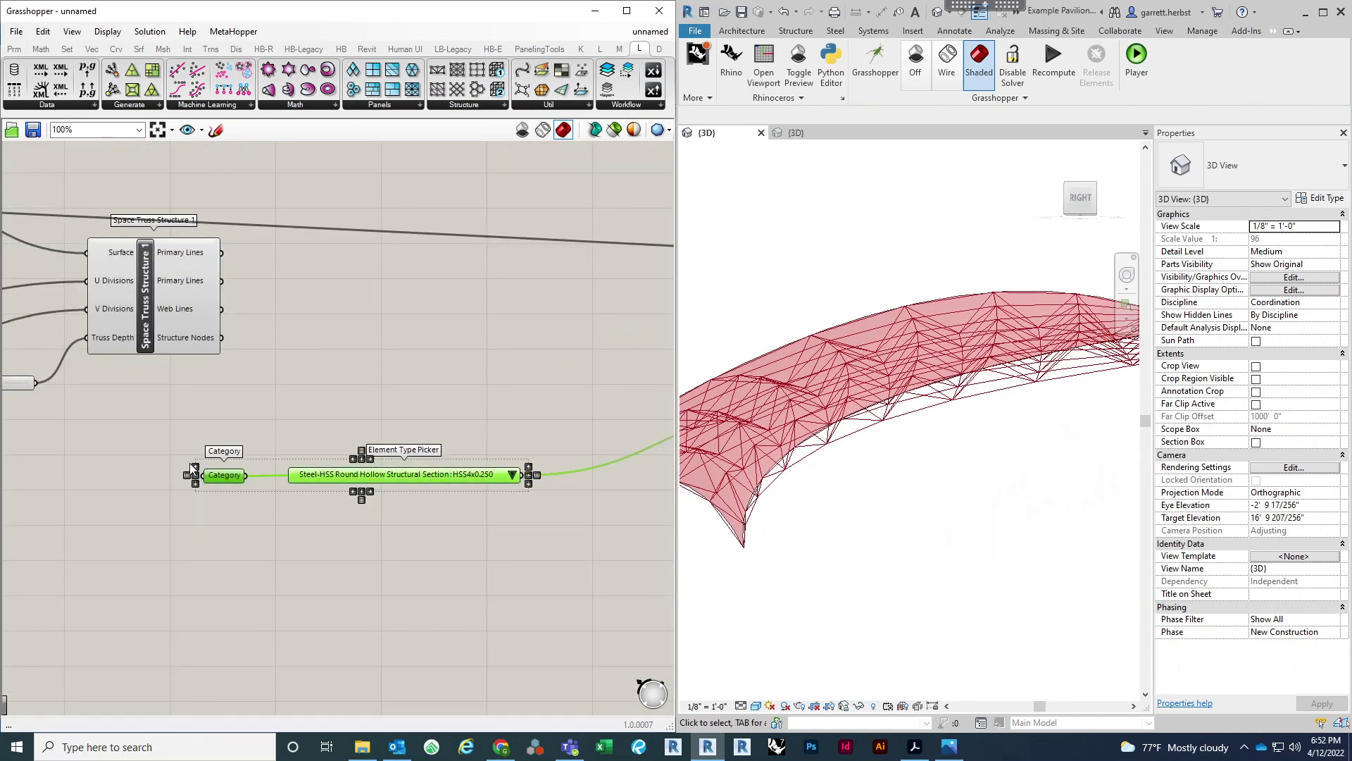
{"action": "key", "text": "ctrl+c"}
{"action": "key", "text": "ctrl+v"}
{"action": "left_click_drag", "start_coordinate": [311, 488], "coordinate": [301, 545]}
{"action": "left_click", "coordinate": [486, 581]}
Step: Set the upper Element Type Picker to Steel-HSS Round Hollow Structural Section HSS6x0.250 and the copied one to HSS2.375x0.250
{"action": "scroll", "coordinate": [486, 486], "scroll_direction": "up", "scroll_amount": 3}
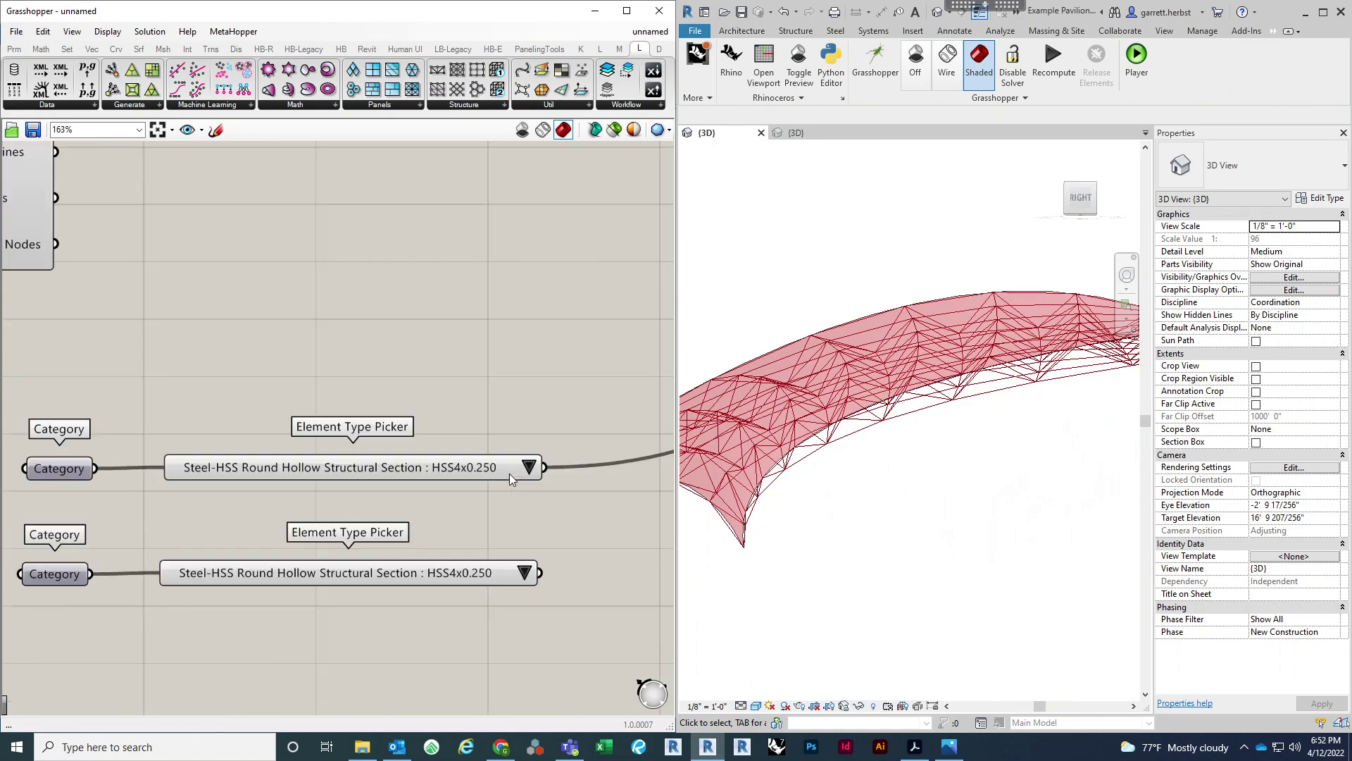
{"action": "left_click", "coordinate": [533, 467]}
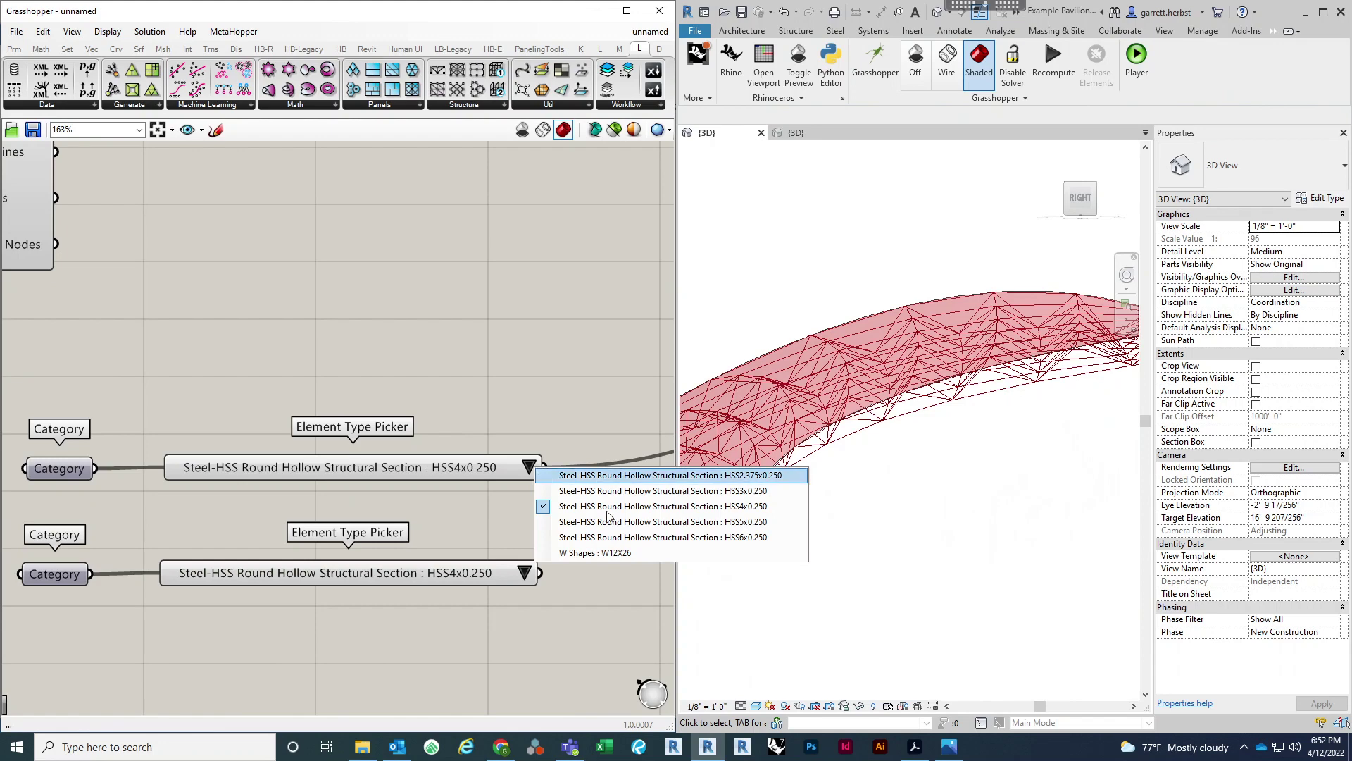
{"action": "left_click", "coordinate": [610, 537]}
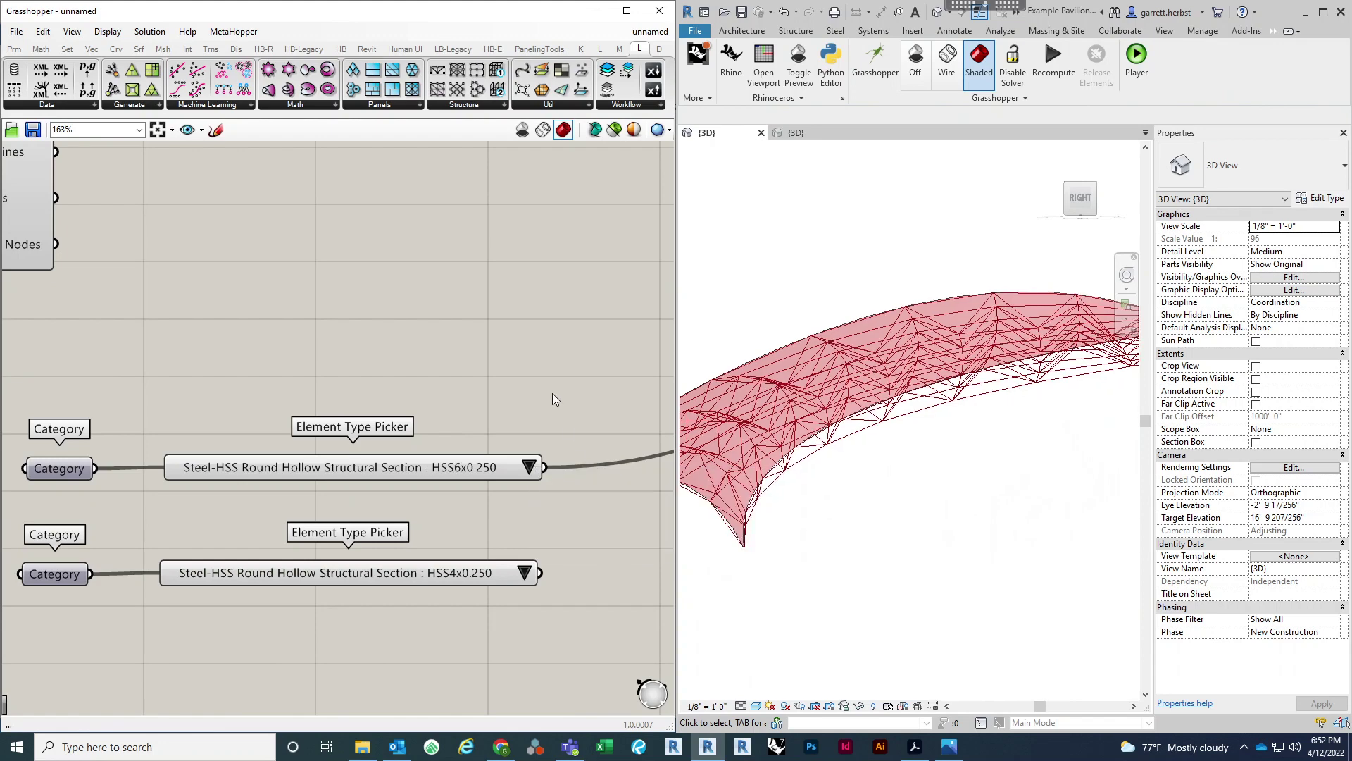
{"action": "left_click", "coordinate": [524, 572]}
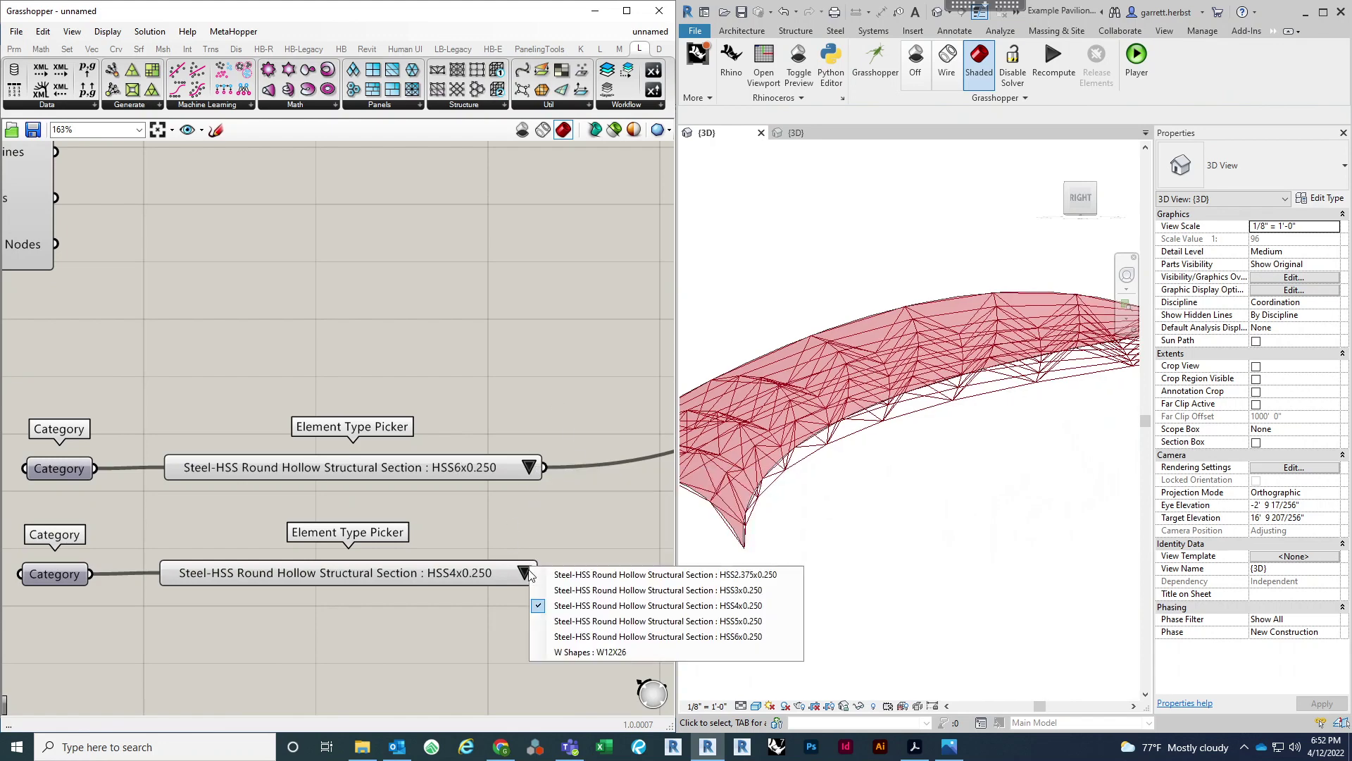
{"action": "left_click", "coordinate": [580, 577]}
{"action": "scroll", "coordinate": [497, 400], "scroll_direction": "down", "scroll_amount": 3}
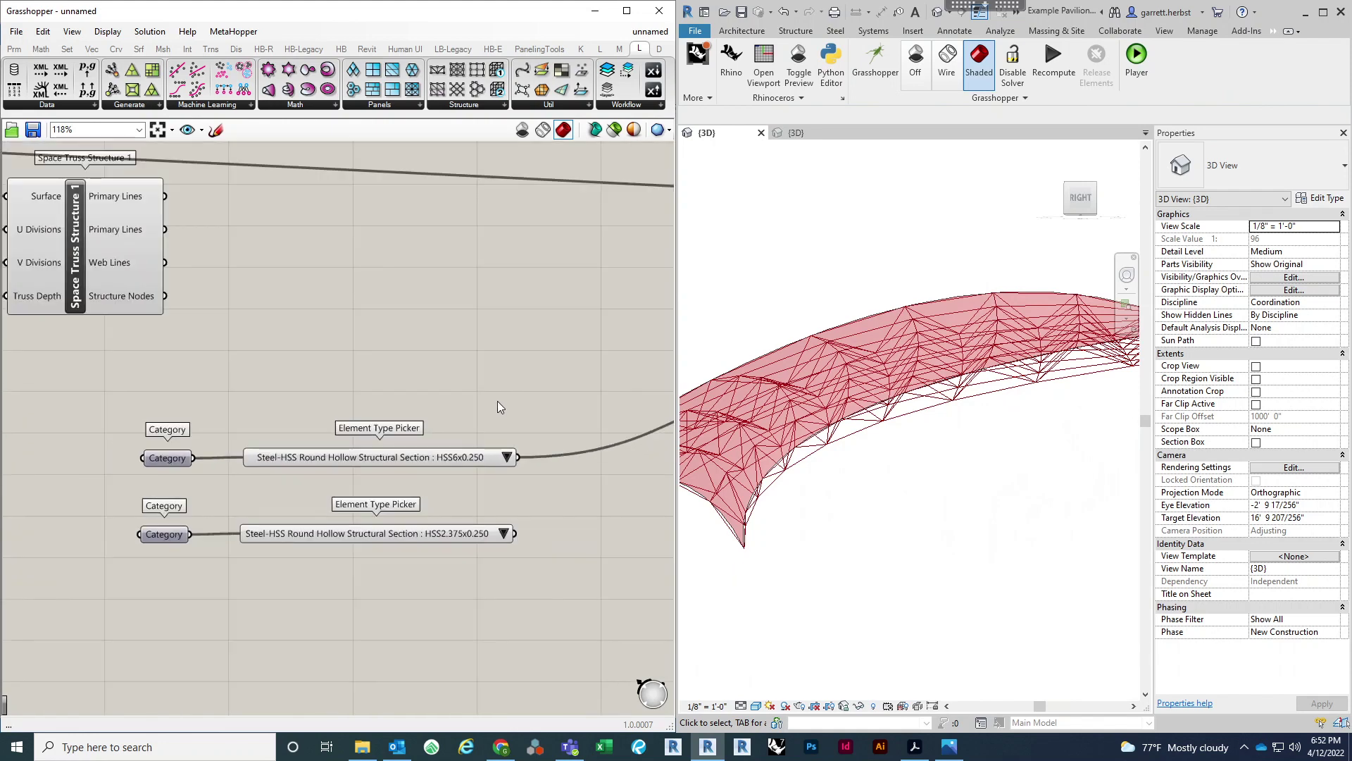
{"action": "scroll", "coordinate": [471, 434], "scroll_direction": "down", "scroll_amount": 3}
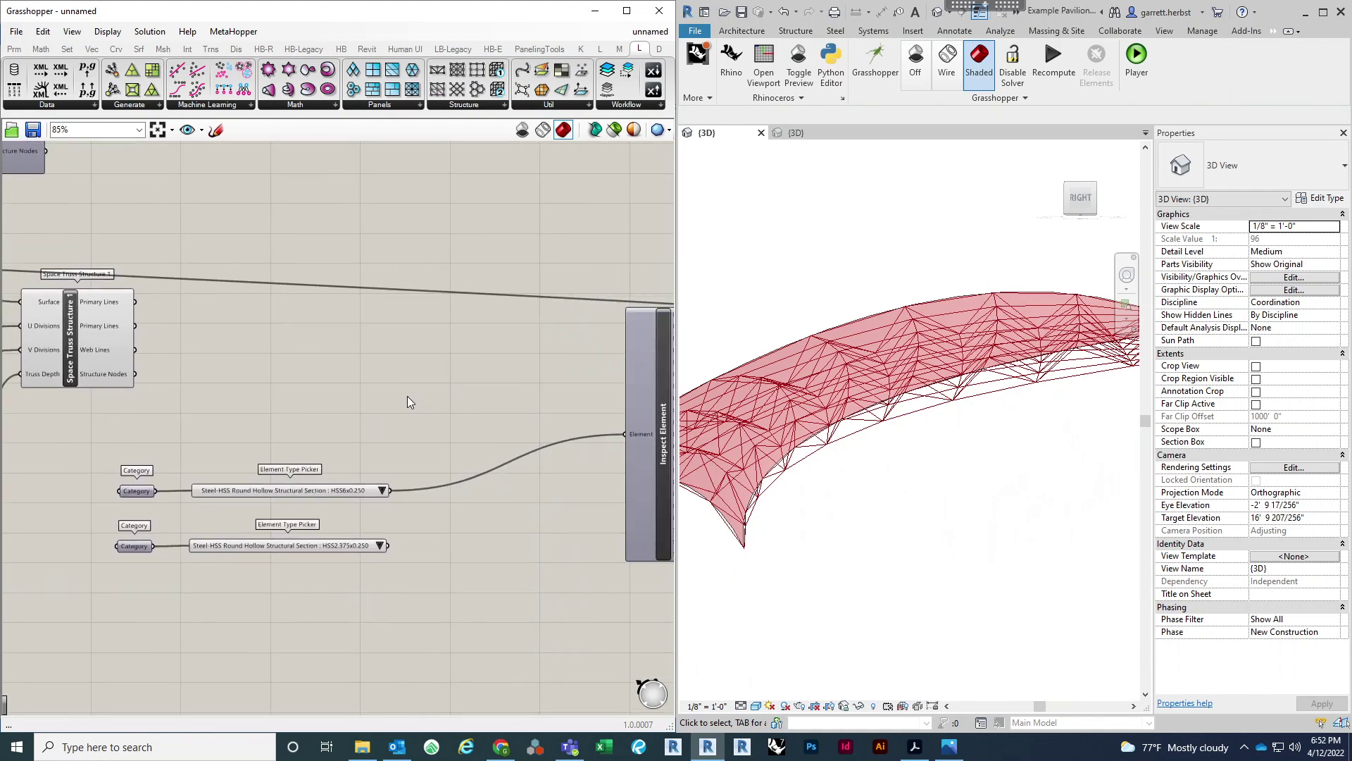
{"action": "left_click", "coordinate": [955, 399]}
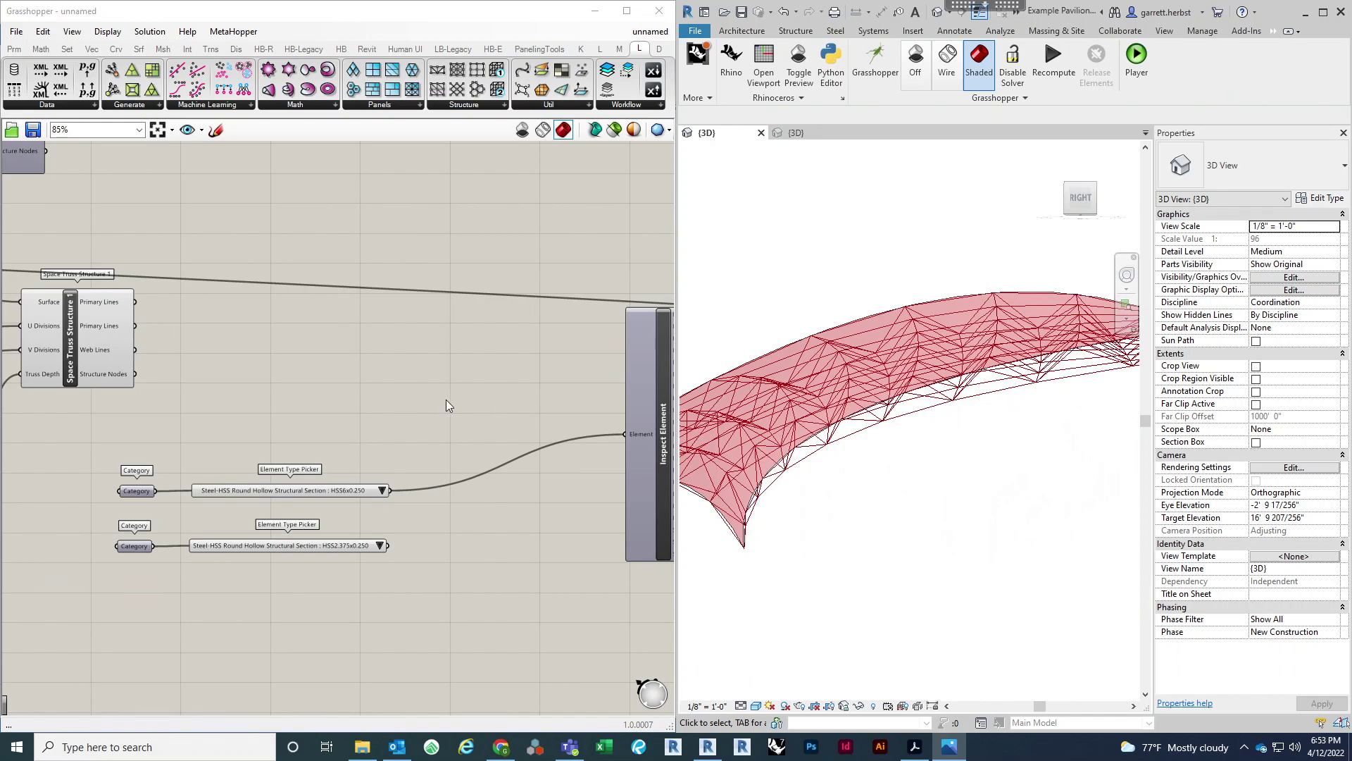
Step: Move the Inspect Element component farther right to clear space beside the Element Type Pickers
{"action": "right_click_drag", "start_coordinate": [445, 399], "coordinate": [266, 392]}
{"action": "scroll", "coordinate": [451, 434], "scroll_direction": "down", "scroll_amount": 3}
{"action": "left_click_drag", "start_coordinate": [415, 407], "coordinate": [548, 414]}
{"action": "right_click_drag", "start_coordinate": [366, 376], "coordinate": [680, 380]}
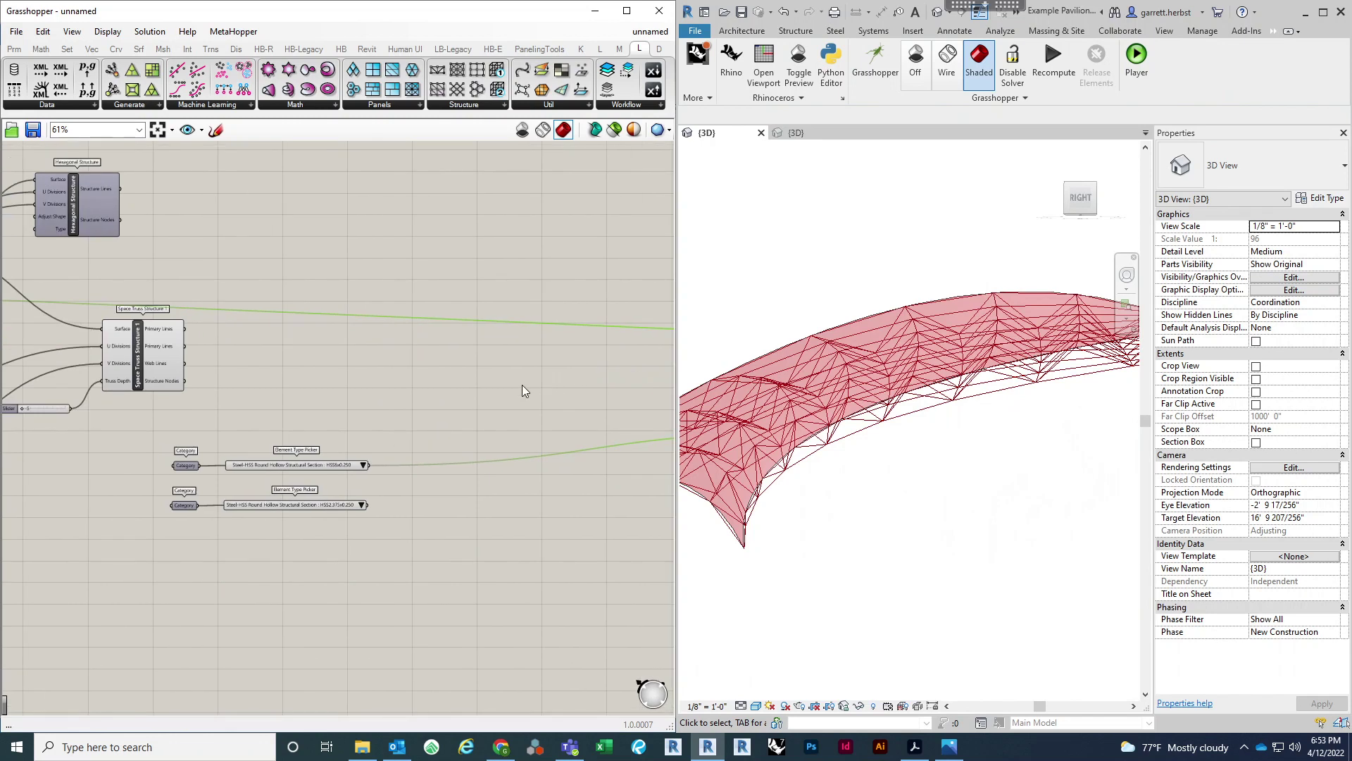
Step: Place an Add Beam component to the right of the Space Truss Structure 1 component
{"action": "double_click", "coordinate": [522, 386]}
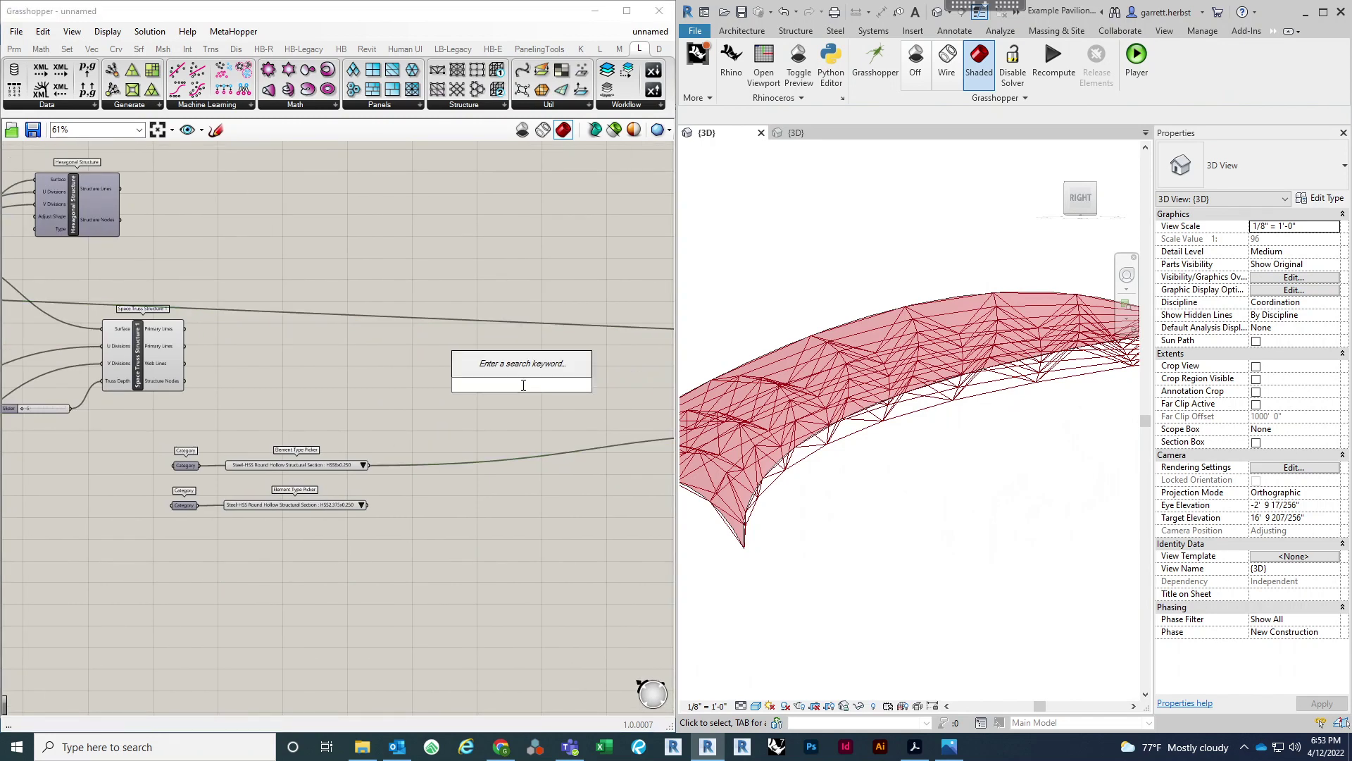
{"action": "type", "text": "add beam"}
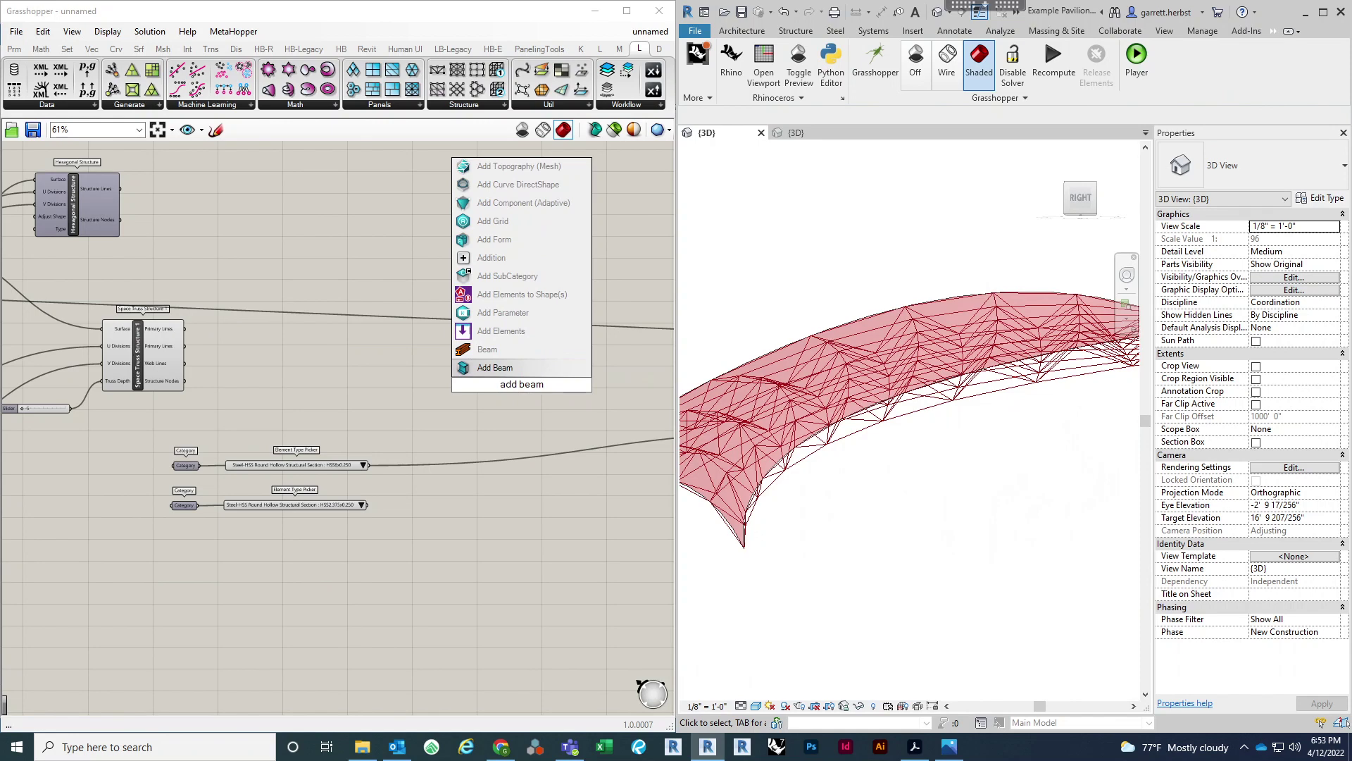
{"action": "left_click", "coordinate": [506, 367]}
{"action": "left_click_drag", "start_coordinate": [525, 380], "coordinate": [531, 395]}
Step: Wire the HSS6x0.250 picker to the Add Beam component's Type and the first Primary Lines output to its Curve
{"action": "right_click_drag", "start_coordinate": [313, 398], "coordinate": [454, 426]}
{"action": "scroll", "coordinate": [455, 426], "scroll_direction": "down", "scroll_amount": 2}
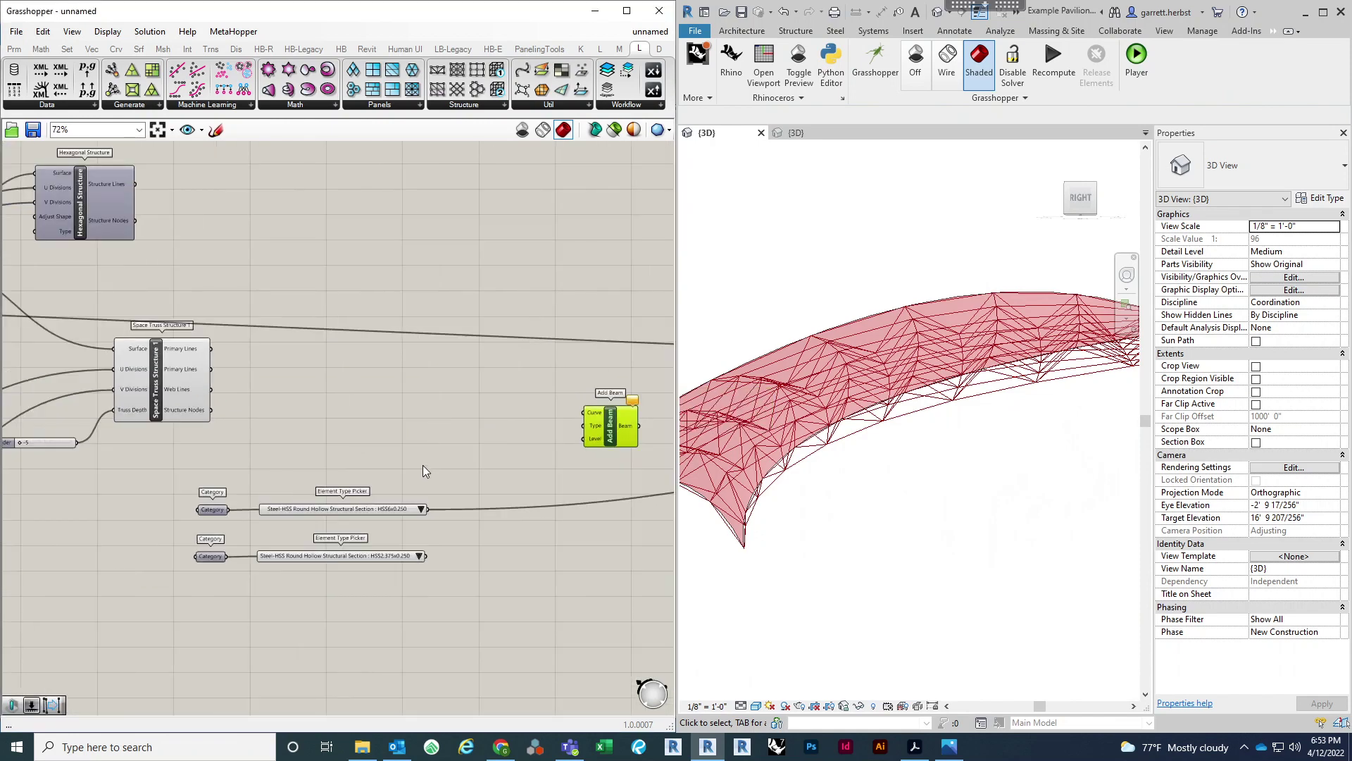
{"action": "left_click_drag", "start_coordinate": [425, 509], "coordinate": [579, 426]}
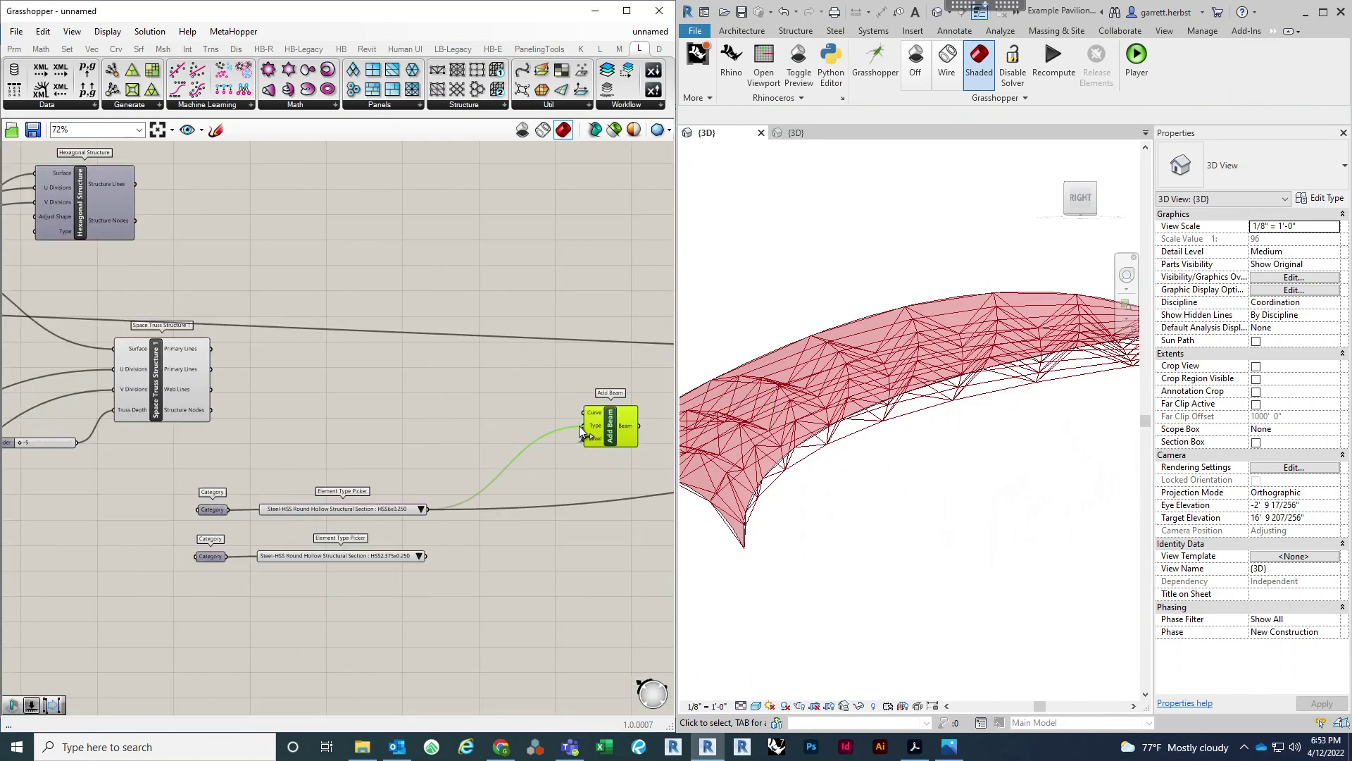
{"action": "left_click_drag", "start_coordinate": [212, 348], "coordinate": [590, 413]}
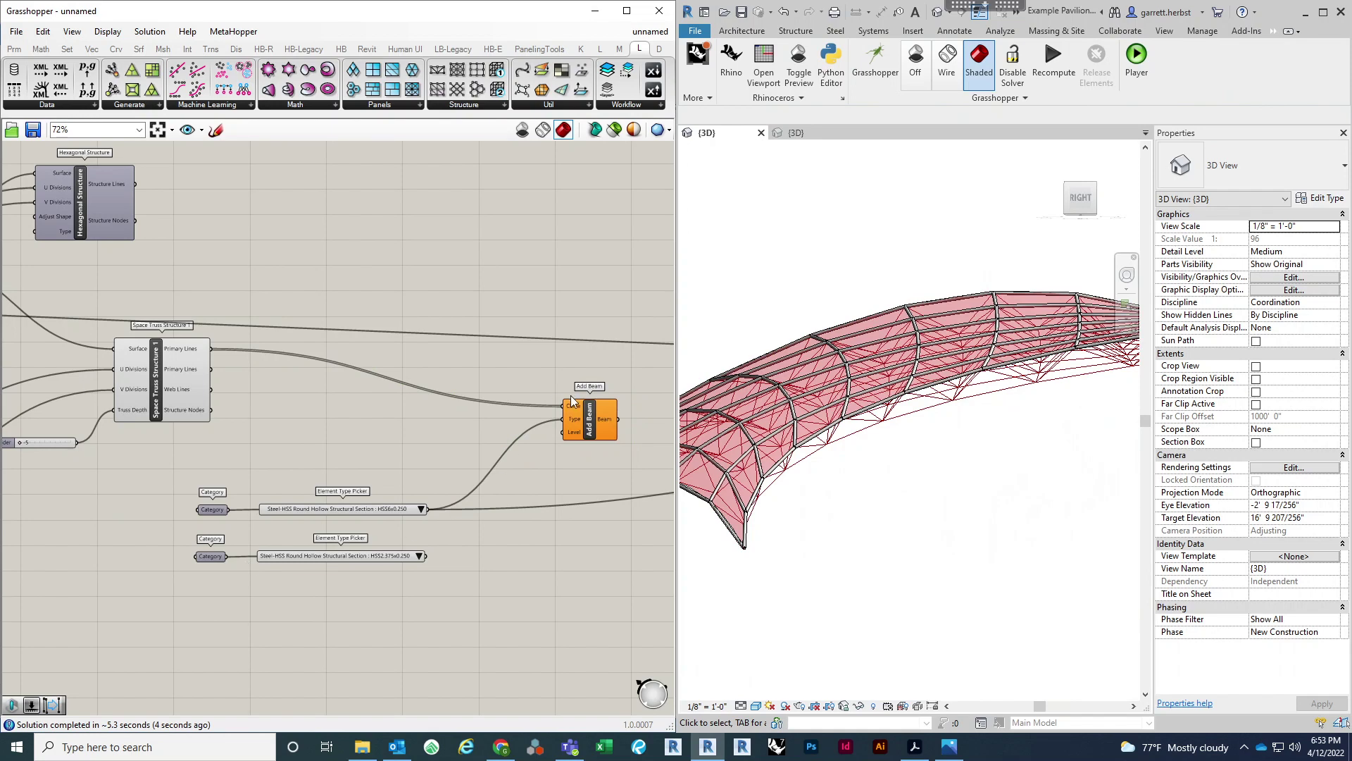
Step: Duplicate the Add Beam component below the original and feed the copy's Curve from the second Primary Lines output instead
{"action": "left_click_drag", "start_coordinate": [588, 421], "coordinate": [594, 385]}
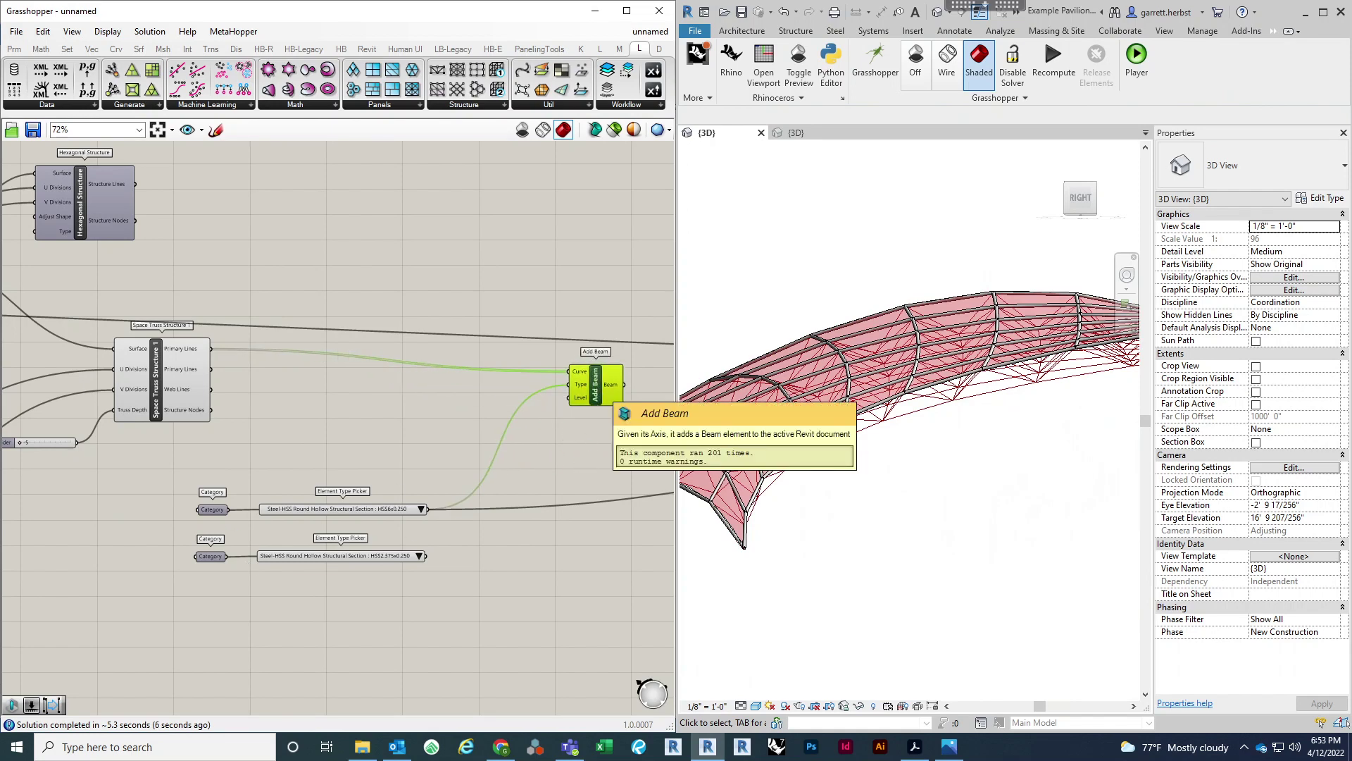
{"action": "key", "text": "ctrl+v"}
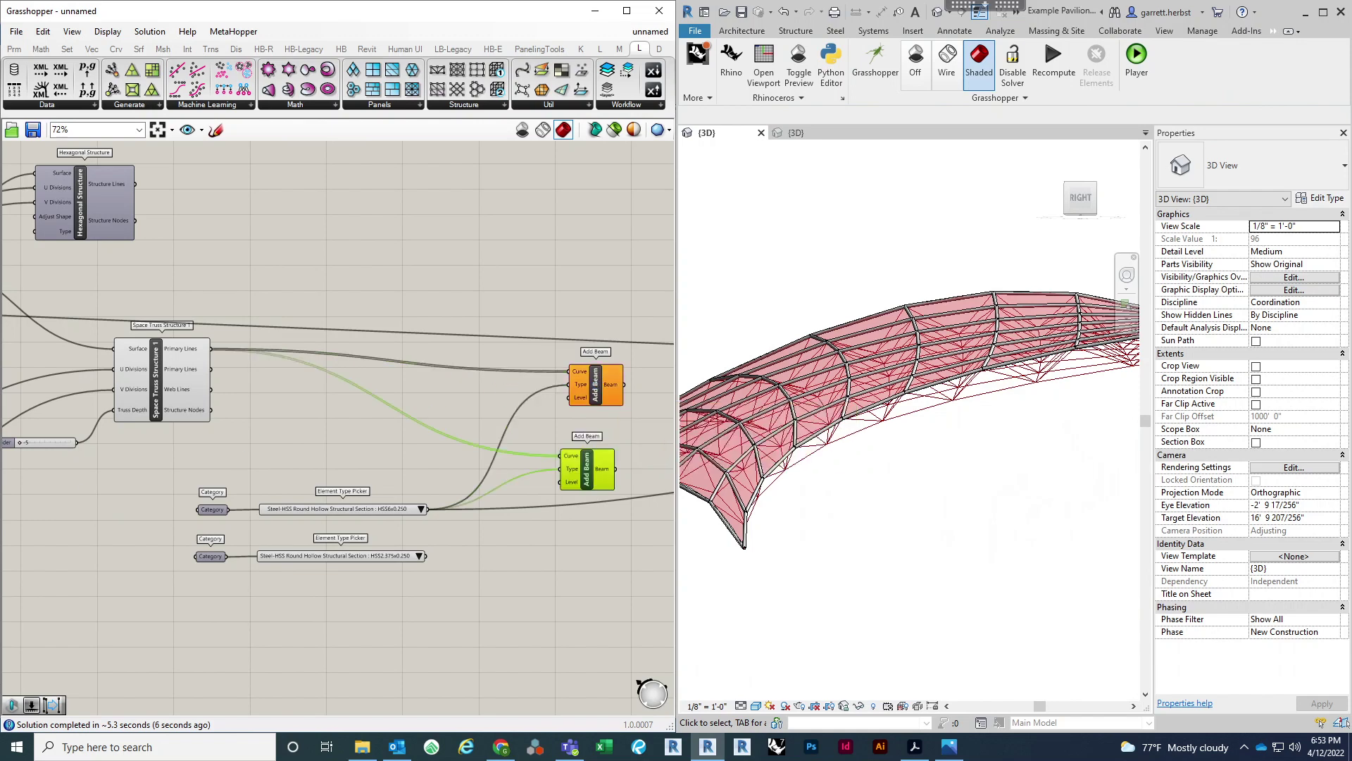
{"action": "left_click_drag", "start_coordinate": [593, 391], "coordinate": [593, 382]}
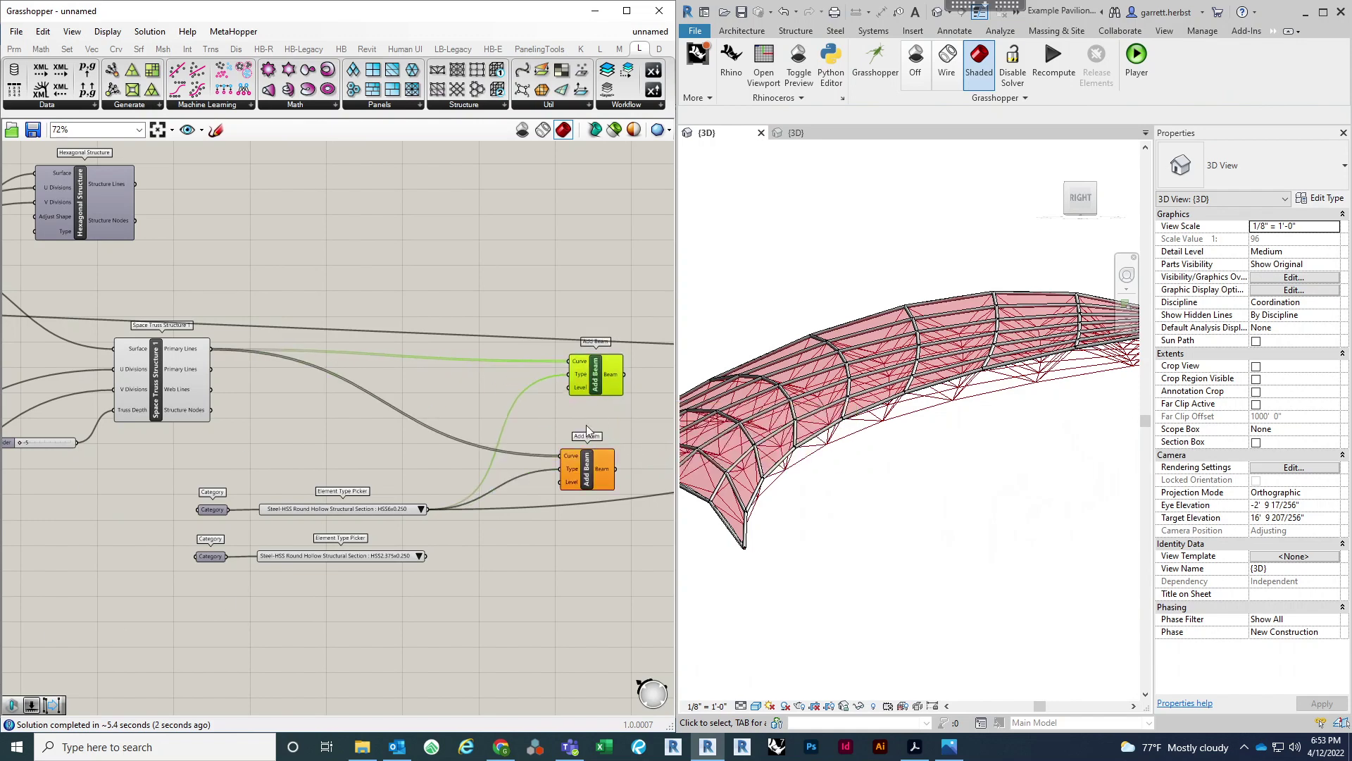
{"action": "left_click_drag", "start_coordinate": [586, 473], "coordinate": [591, 450]}
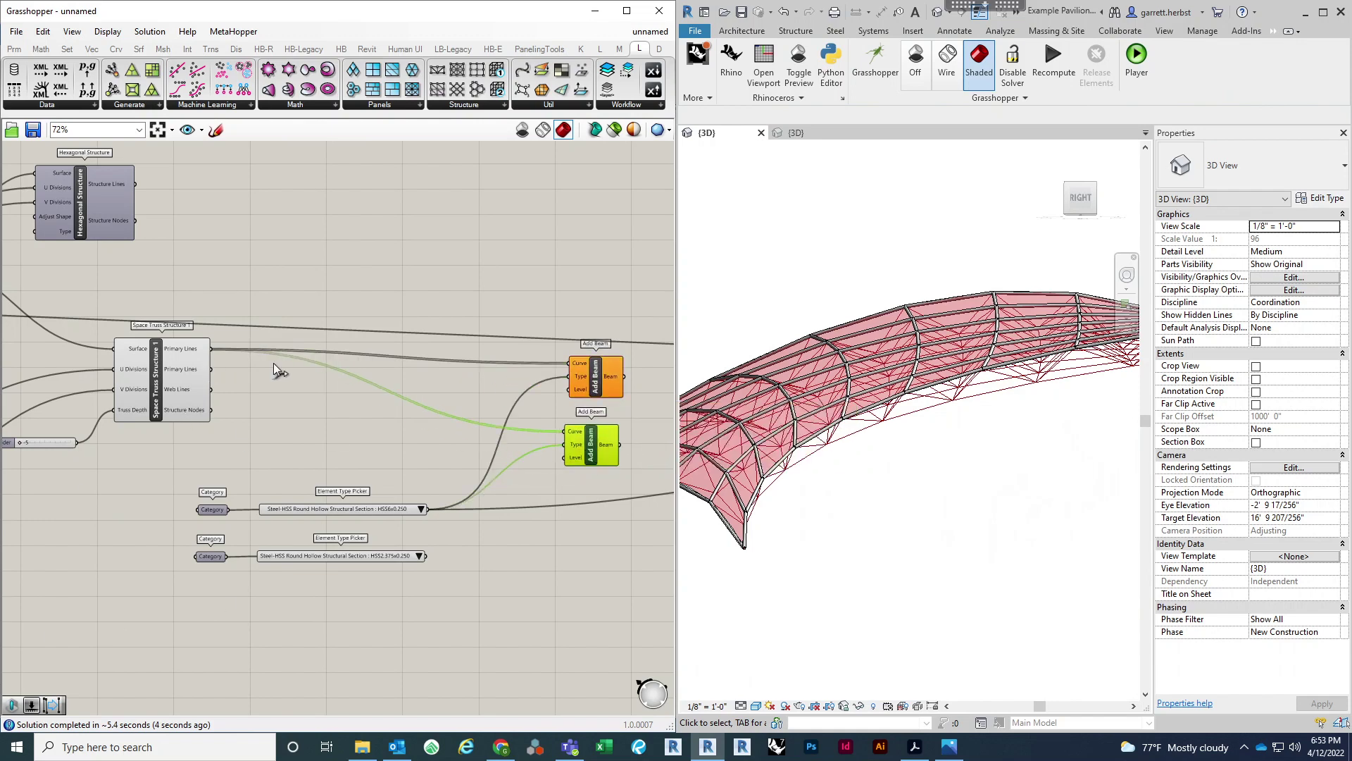
{"action": "left_click_drag", "start_coordinate": [210, 369], "coordinate": [545, 435], "text": "shift"}
{"action": "left_click", "coordinate": [594, 550]}
Step: Add a third Add Beam component below the other two, level with the lower Element Type Picker
{"action": "right_click_drag", "start_coordinate": [595, 550], "coordinate": [484, 457]}
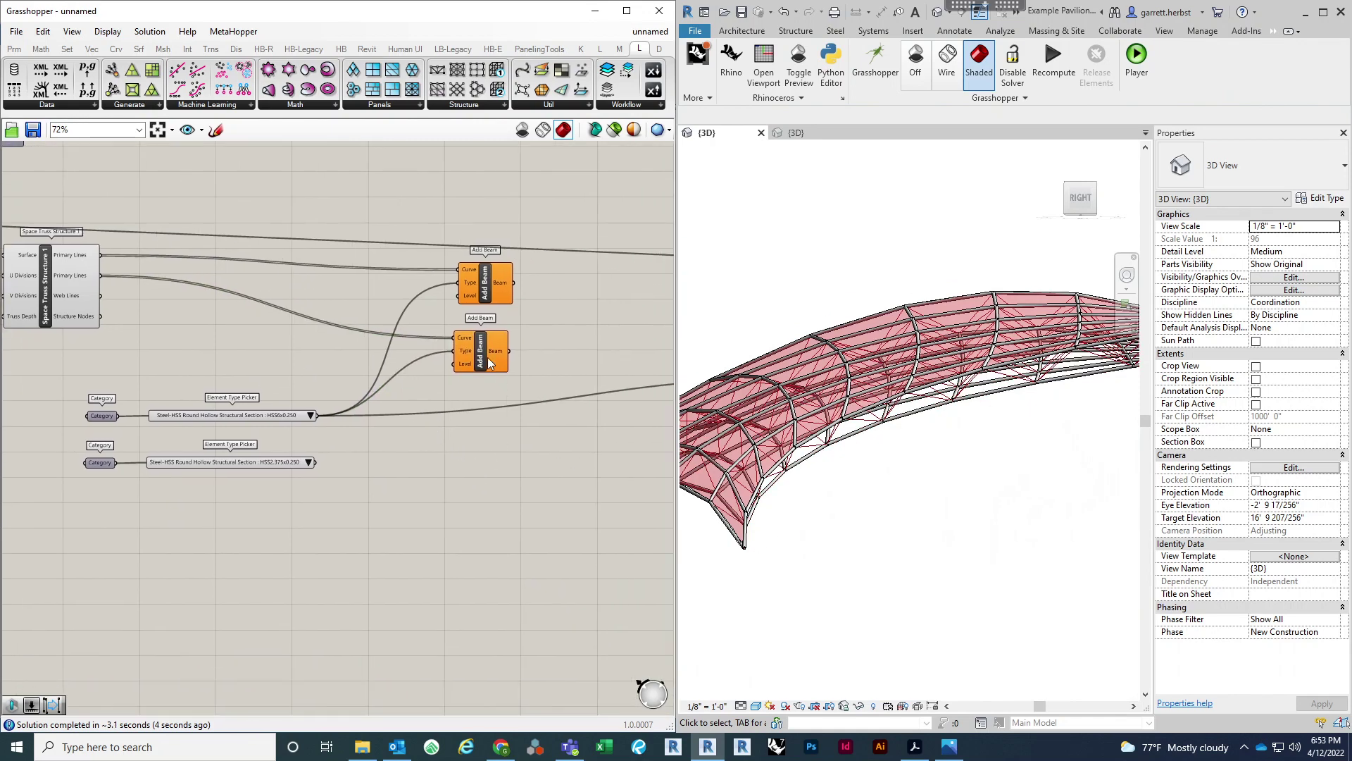
{"action": "double_click", "coordinate": [479, 485]}
{"action": "type", "text": "add"}
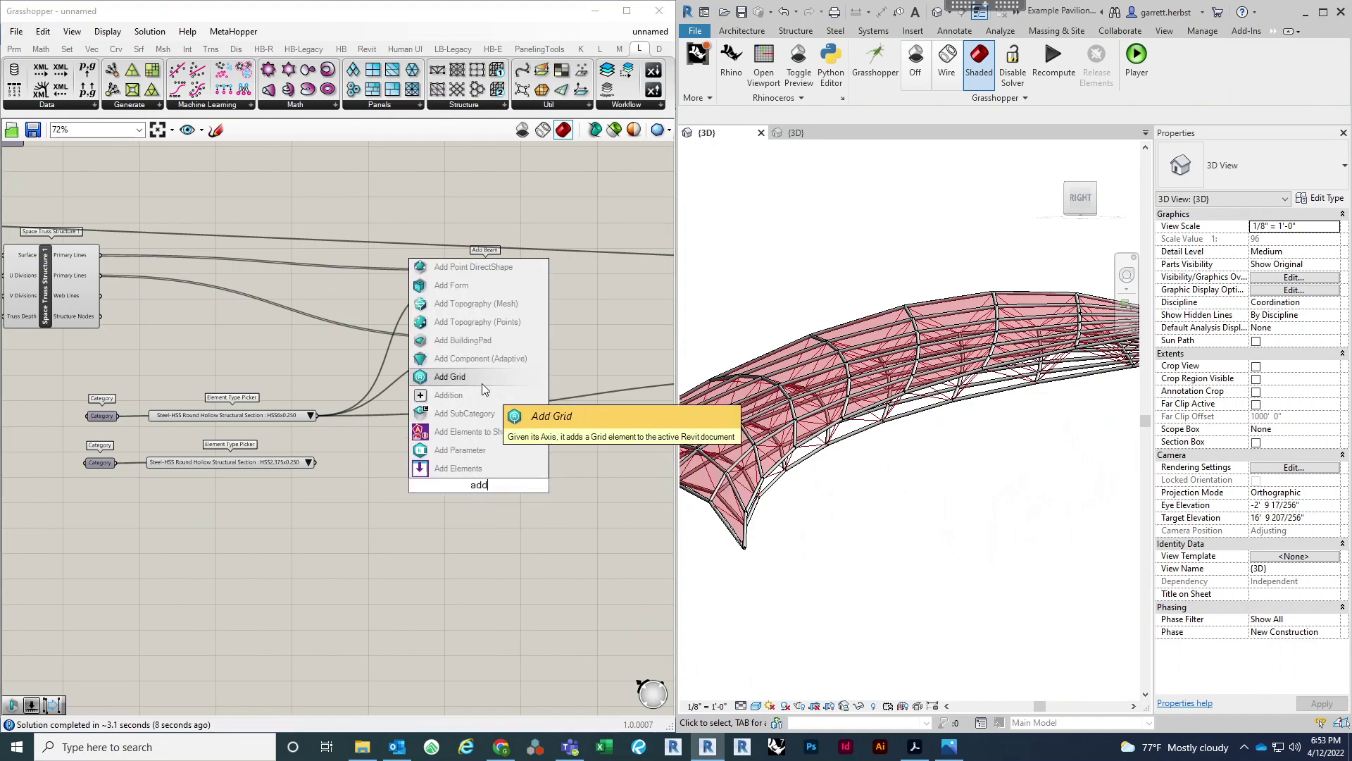
{"action": "type", "text": " br"}
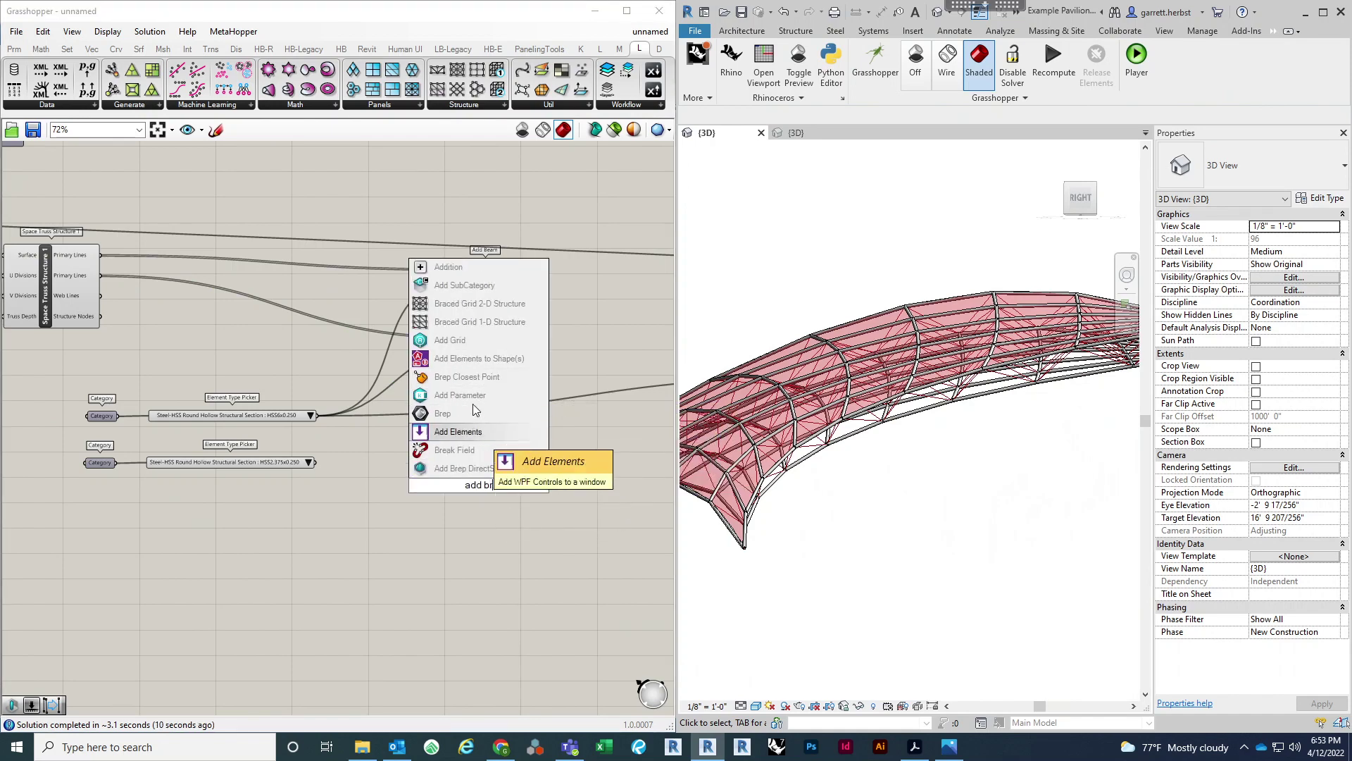
{"action": "key", "text": "BackSpace"}
{"action": "type", "text": "ea"}
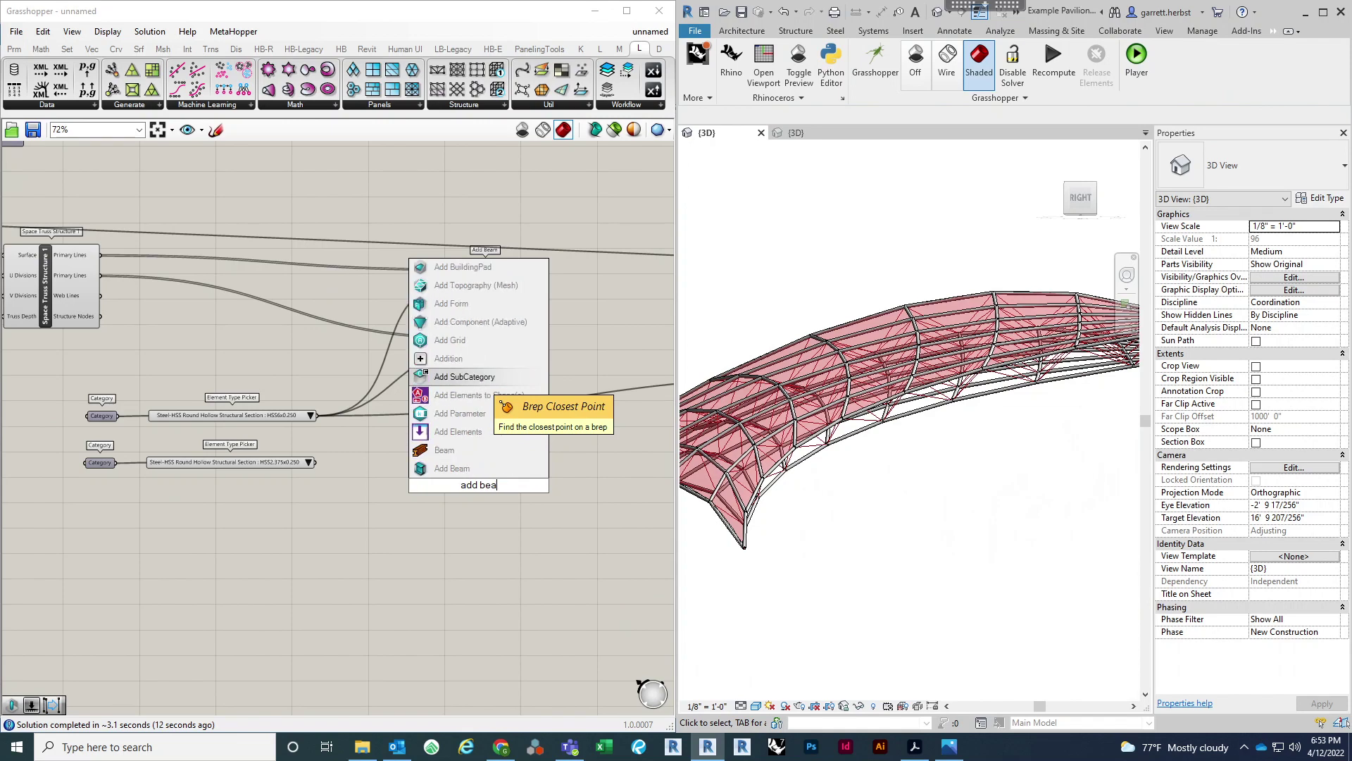
Step: Wire the HSS2.375x0.250 picker to the third Add Beam's Type and the Web Lines output to its Curve
{"action": "scroll", "coordinate": [422, 489], "scroll_direction": "up", "scroll_amount": 2}
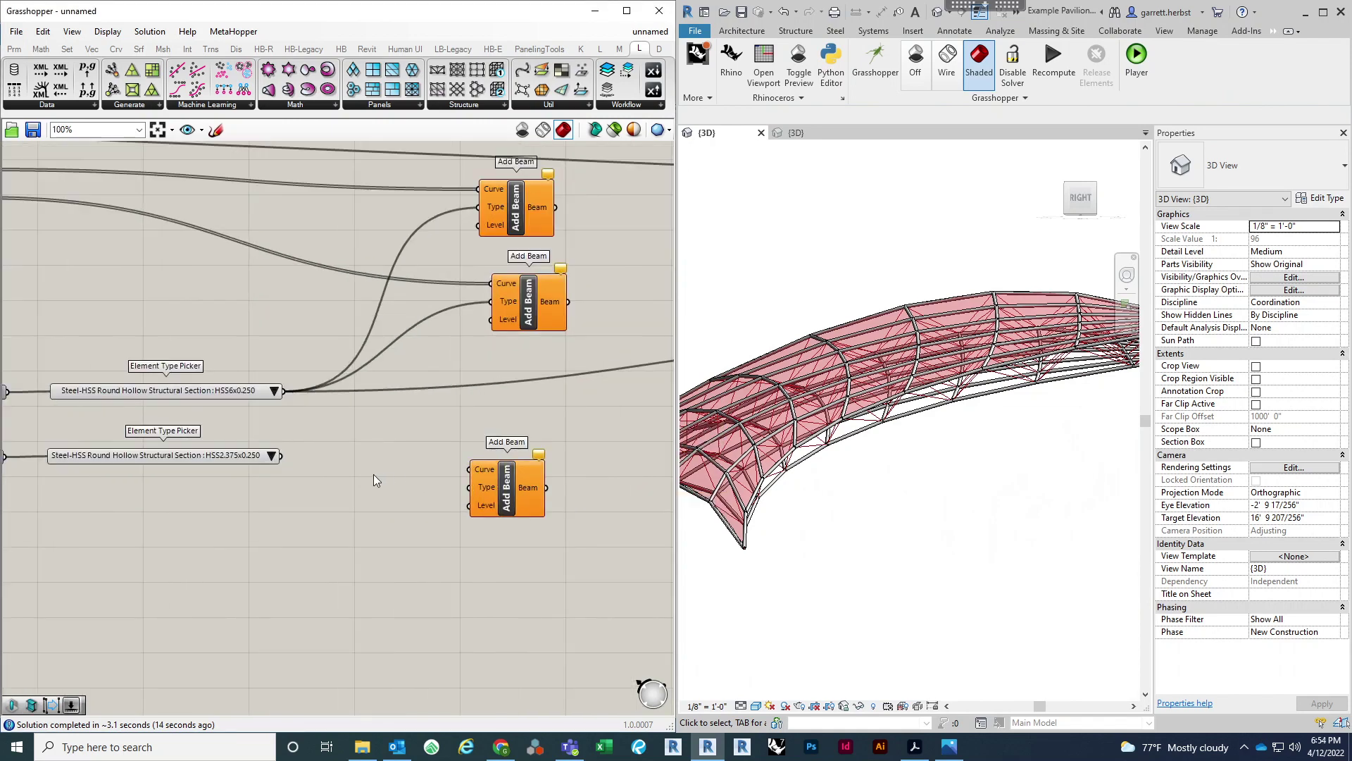
{"action": "left_click_drag", "start_coordinate": [281, 456], "coordinate": [472, 487]}
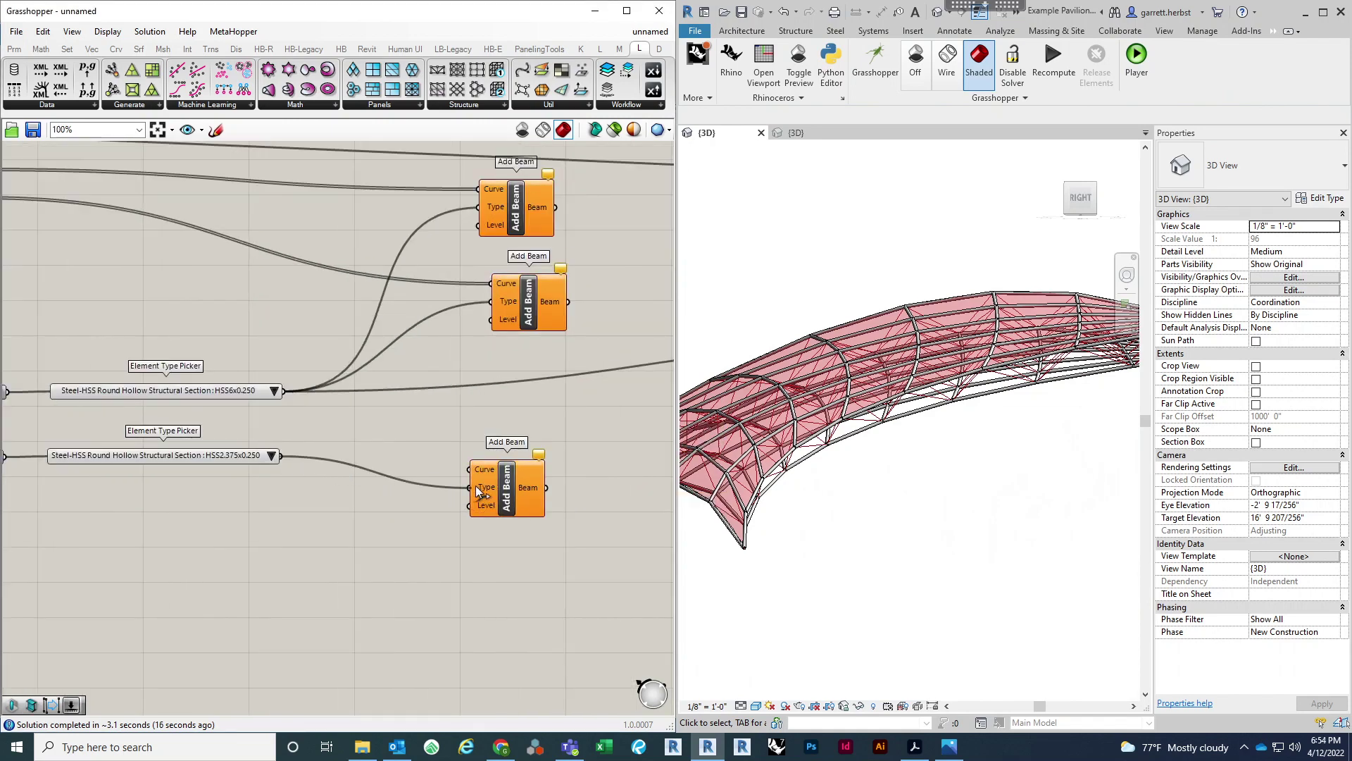
{"action": "scroll", "coordinate": [377, 518], "scroll_direction": "down", "scroll_amount": 2}
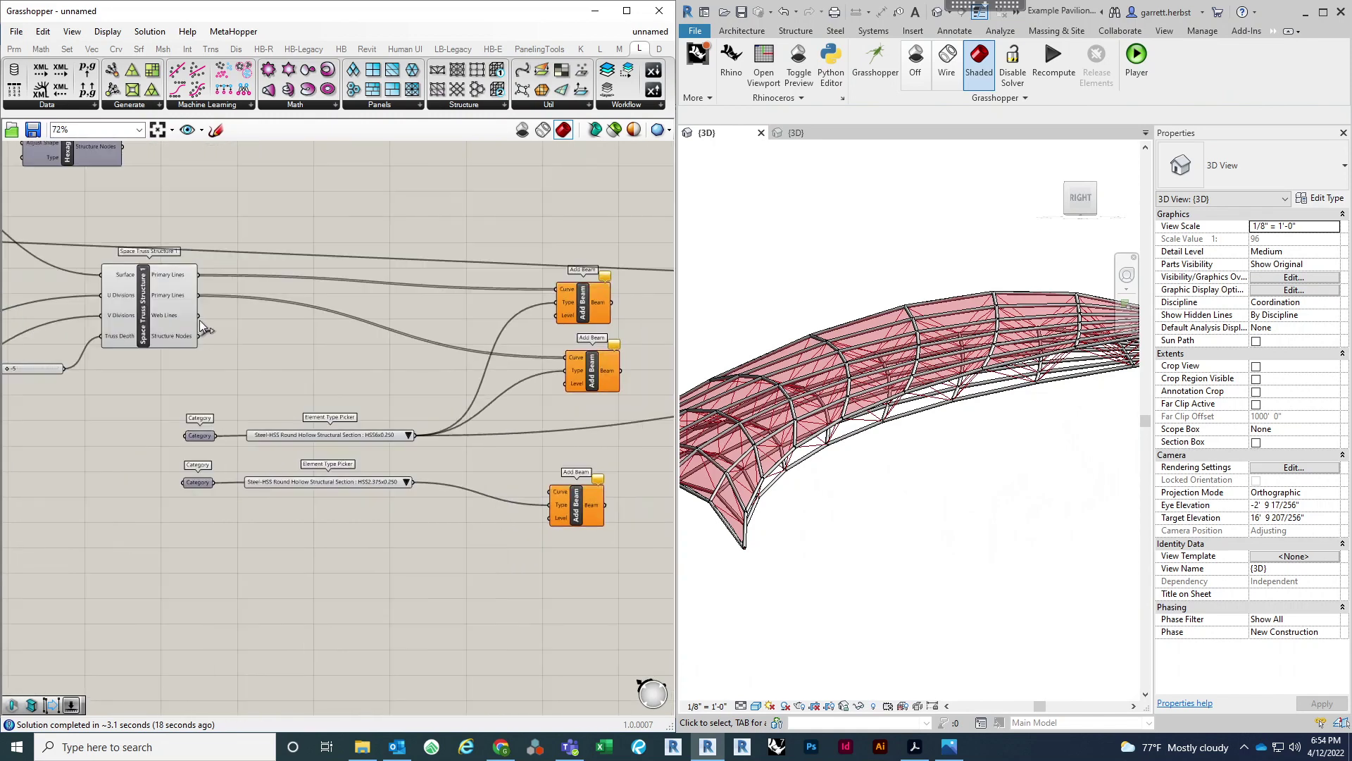
{"action": "left_click_drag", "start_coordinate": [559, 479], "coordinate": [559, 491]}
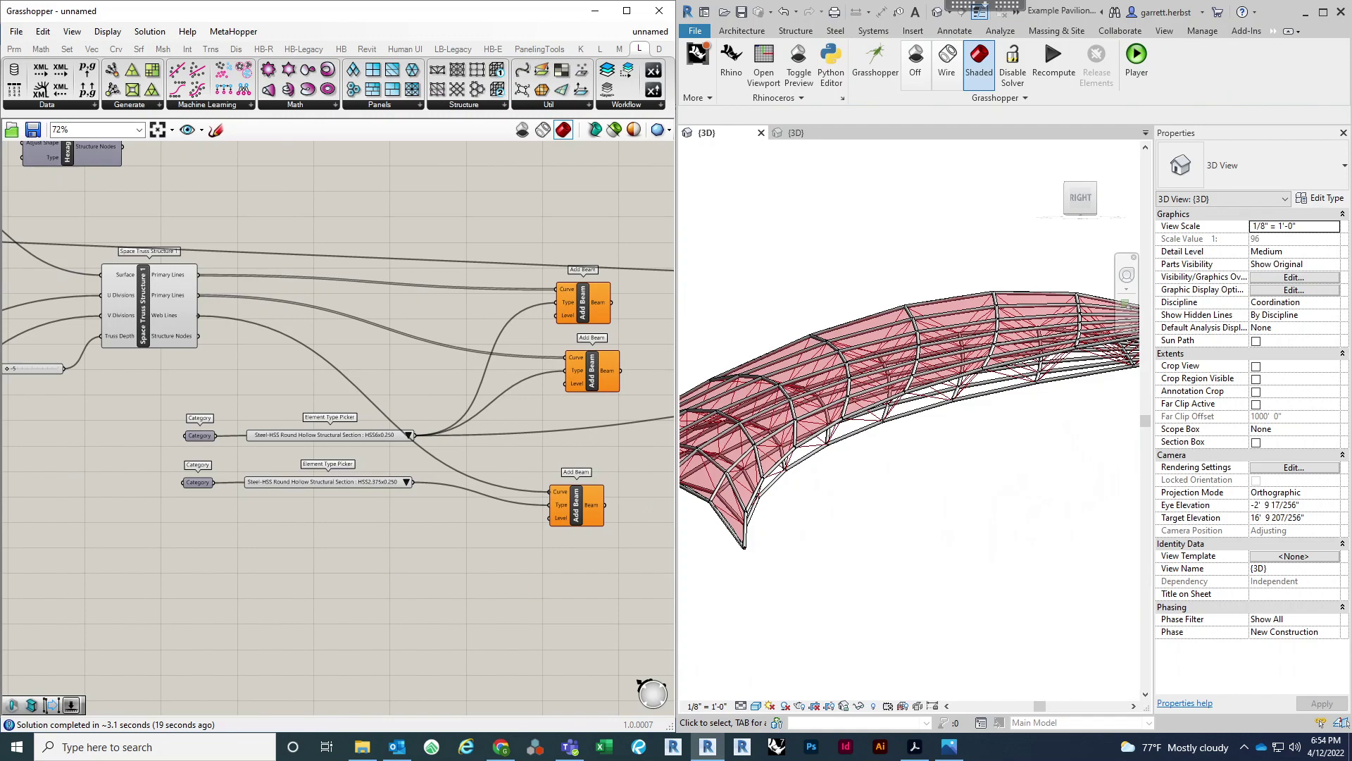
Step: Examine the primary chord and web members of the space truss framing close up in 3D
{"action": "middle_click_drag", "start_coordinate": [890, 501], "coordinate": [805, 428], "text": "shift"}
{"action": "scroll", "coordinate": [838, 451], "scroll_direction": "up", "scroll_amount": 6}
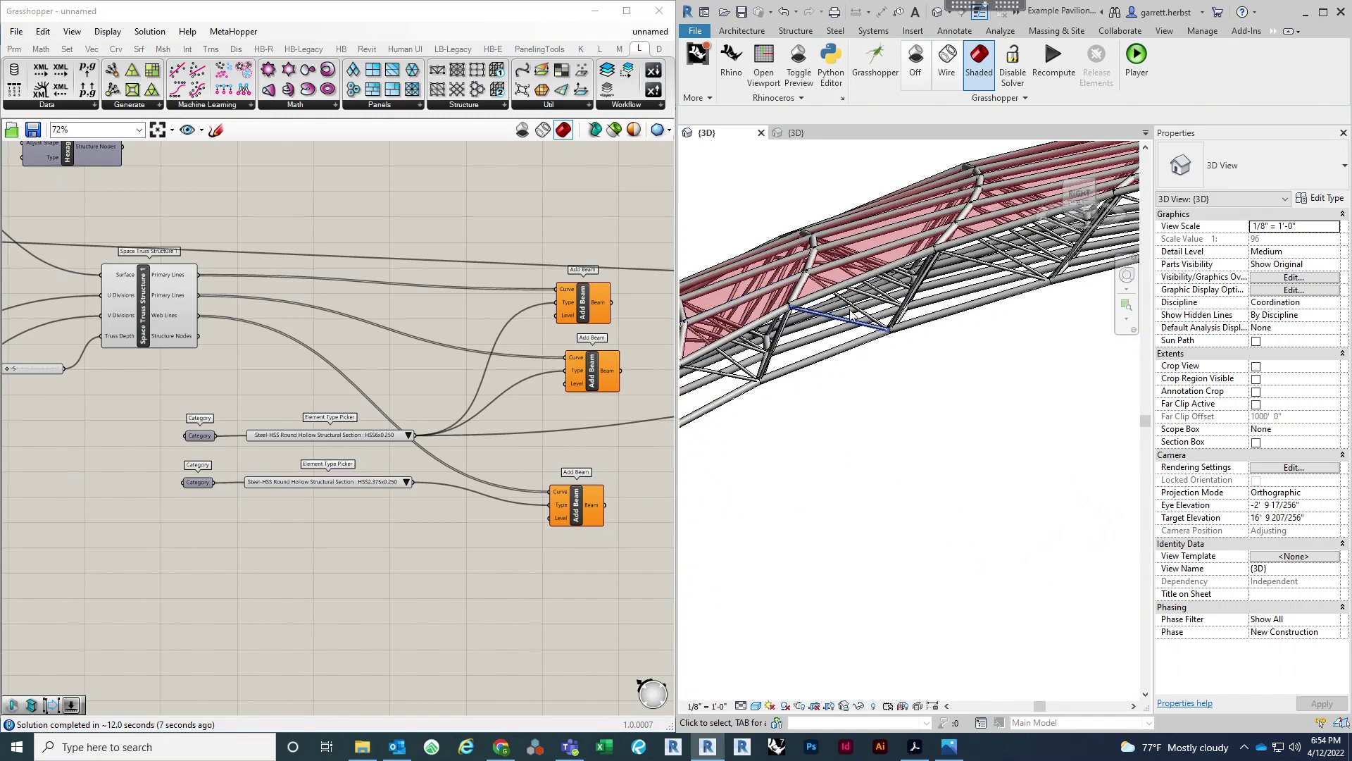
{"action": "middle_click_drag", "start_coordinate": [876, 578], "coordinate": [884, 492], "text": "shift"}
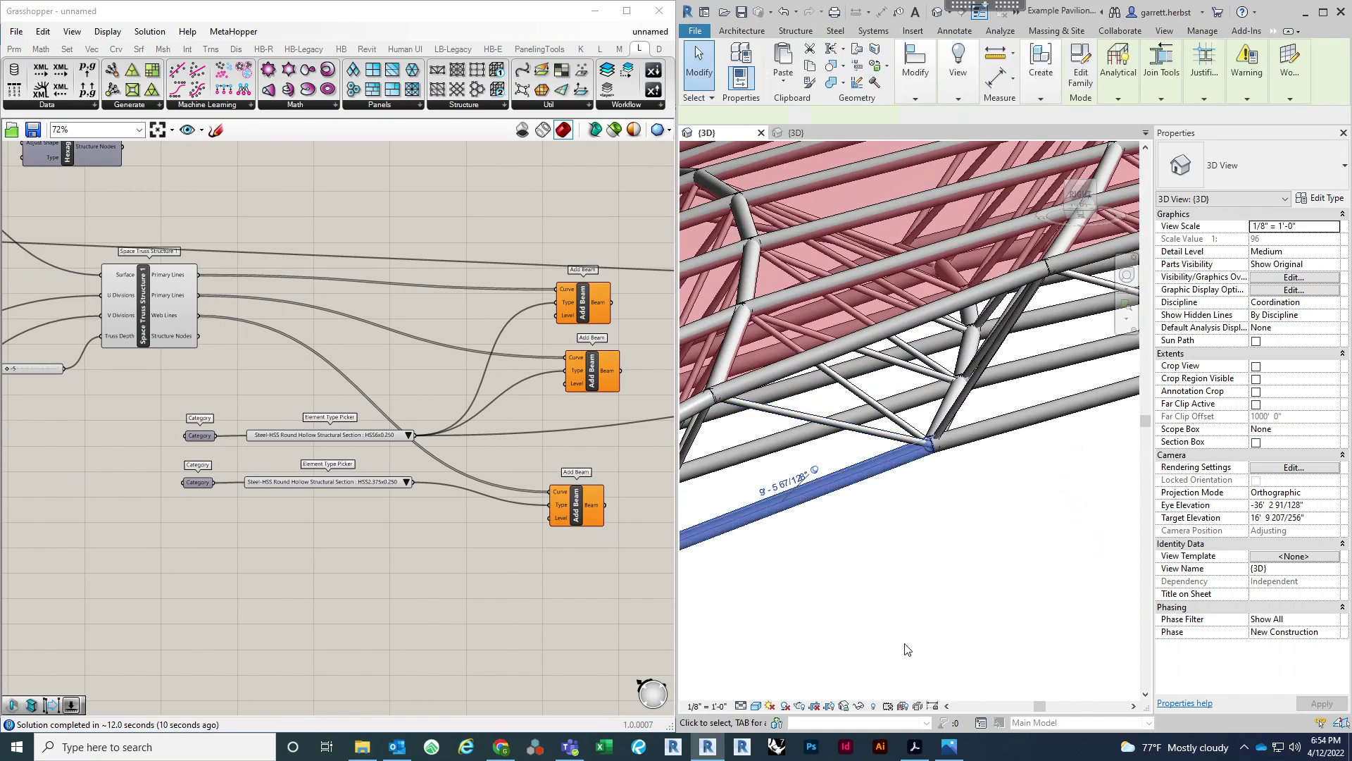
{"action": "middle_click_drag", "start_coordinate": [902, 643], "coordinate": [936, 548], "text": "shift"}
{"action": "scroll", "coordinate": [934, 530], "scroll_direction": "down", "scroll_amount": 4}
{"action": "scroll", "coordinate": [934, 462], "scroll_direction": "up", "scroll_amount": 2}
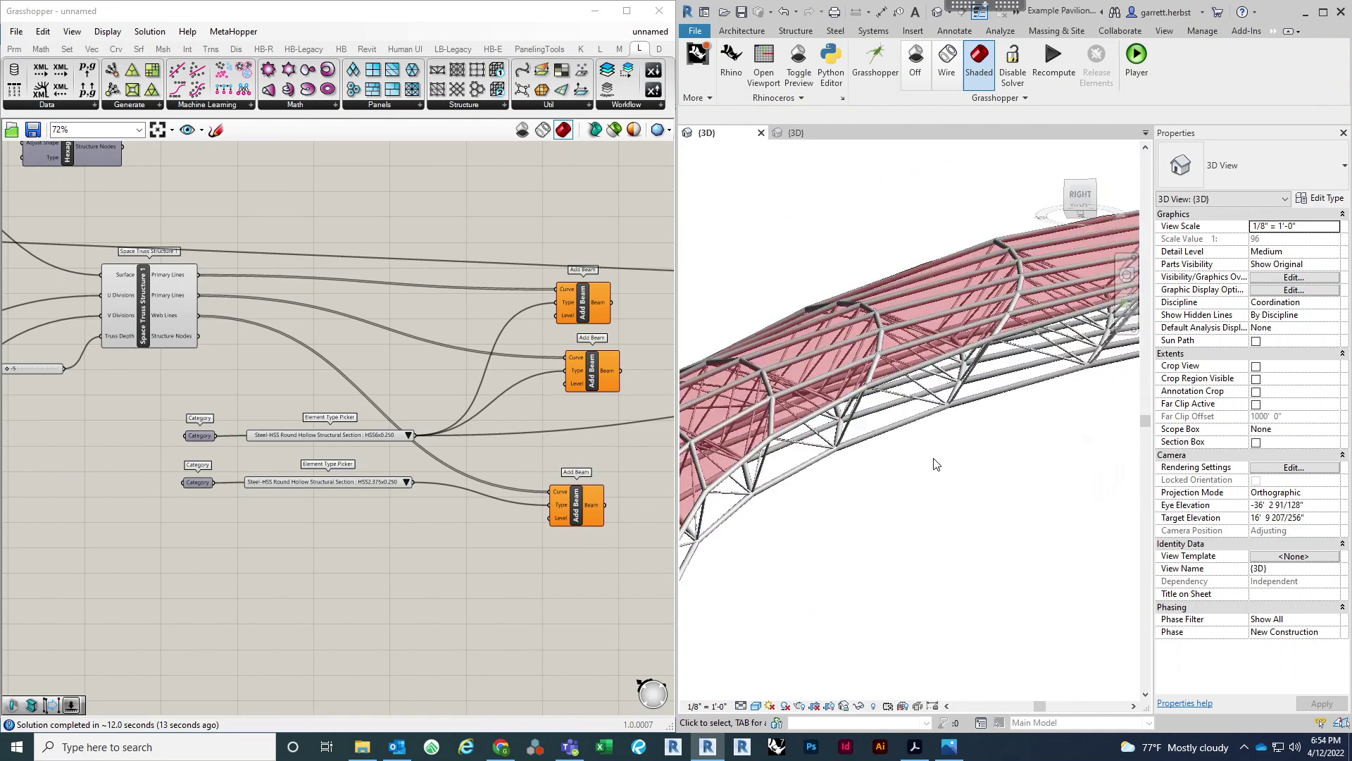
{"action": "scroll", "coordinate": [922, 465], "scroll_direction": "down", "scroll_amount": 2}
{"action": "middle_click_drag", "start_coordinate": [874, 518], "coordinate": [799, 486]}
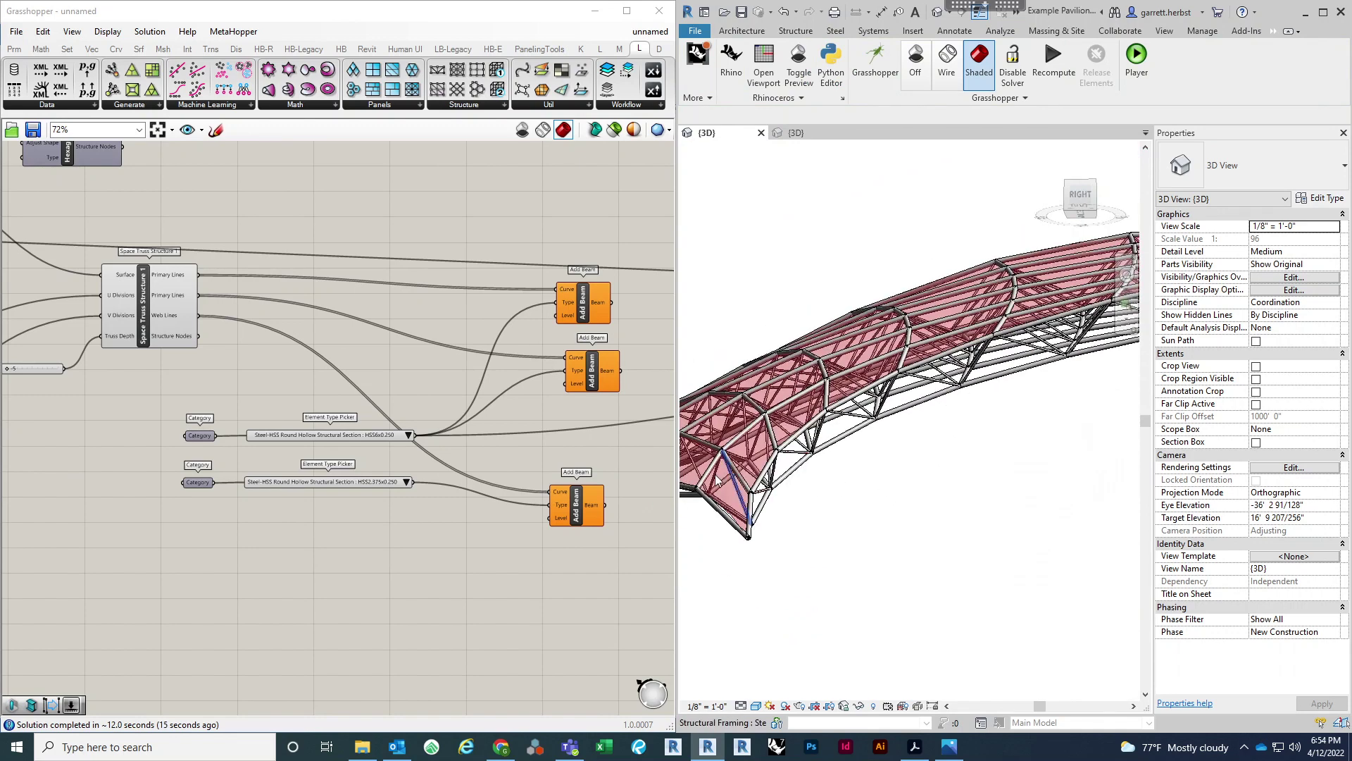
{"action": "scroll", "coordinate": [718, 481], "scroll_direction": "up", "scroll_amount": 3}
Step: Set the upper Element Type Picker to Steel-HSS Round Hollow Structural Section HSS4x0.250 for the primary members
{"action": "scroll", "coordinate": [367, 574], "scroll_direction": "up", "scroll_amount": 3}
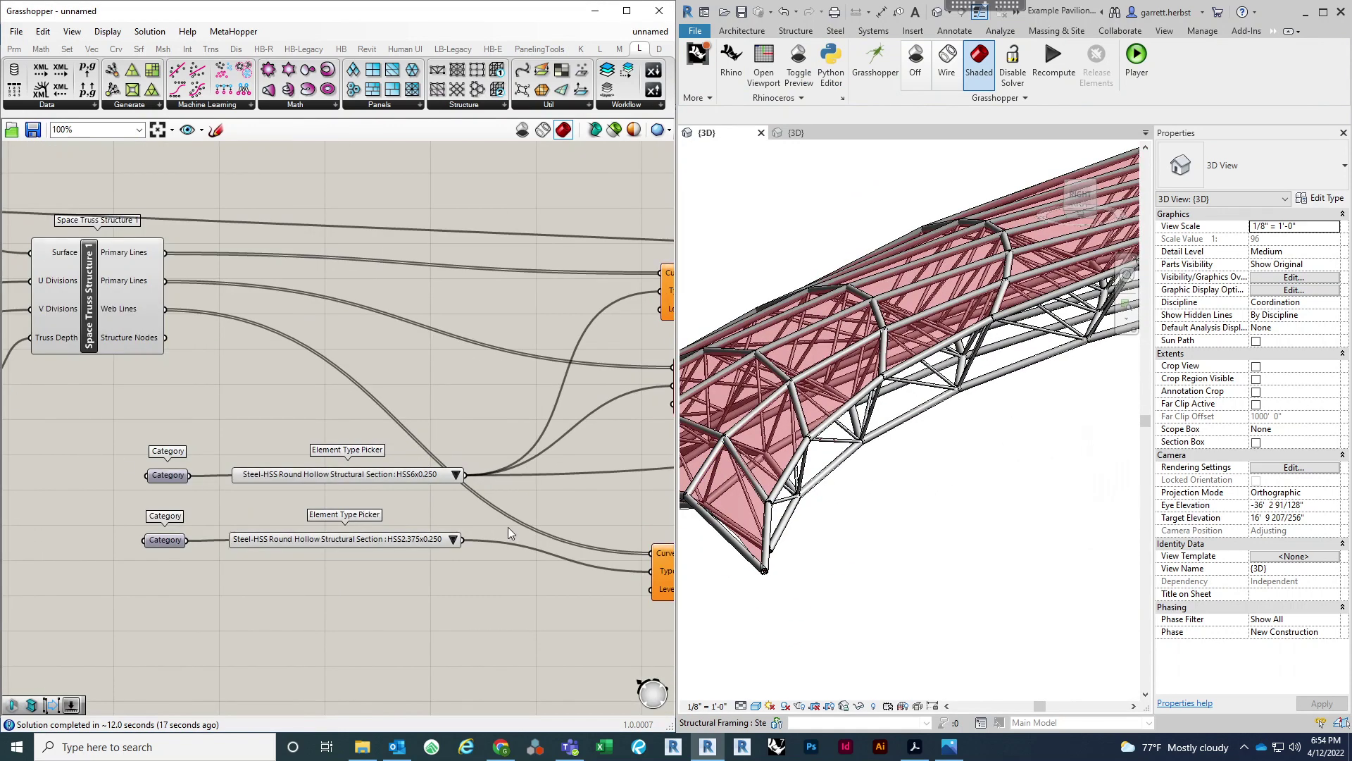
{"action": "left_click", "coordinate": [456, 474]}
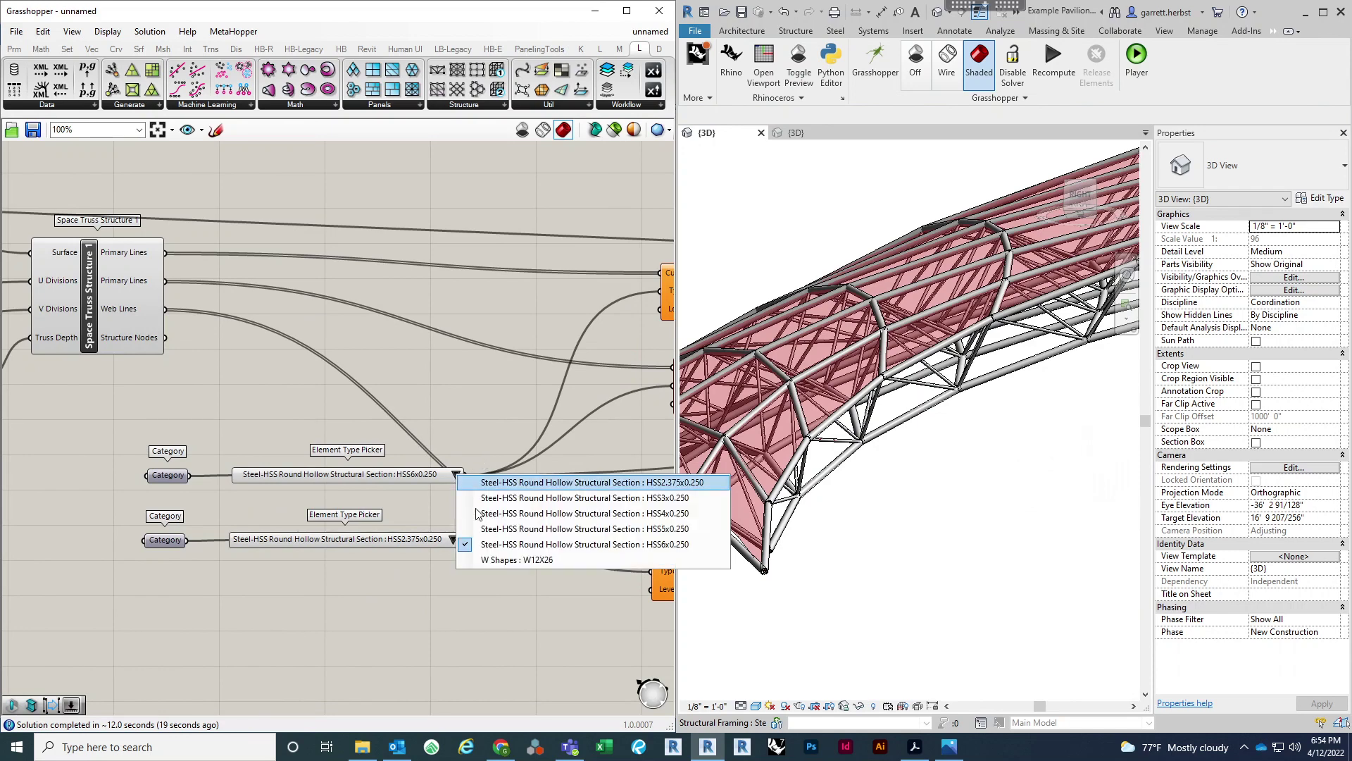
{"action": "left_click", "coordinate": [540, 518]}
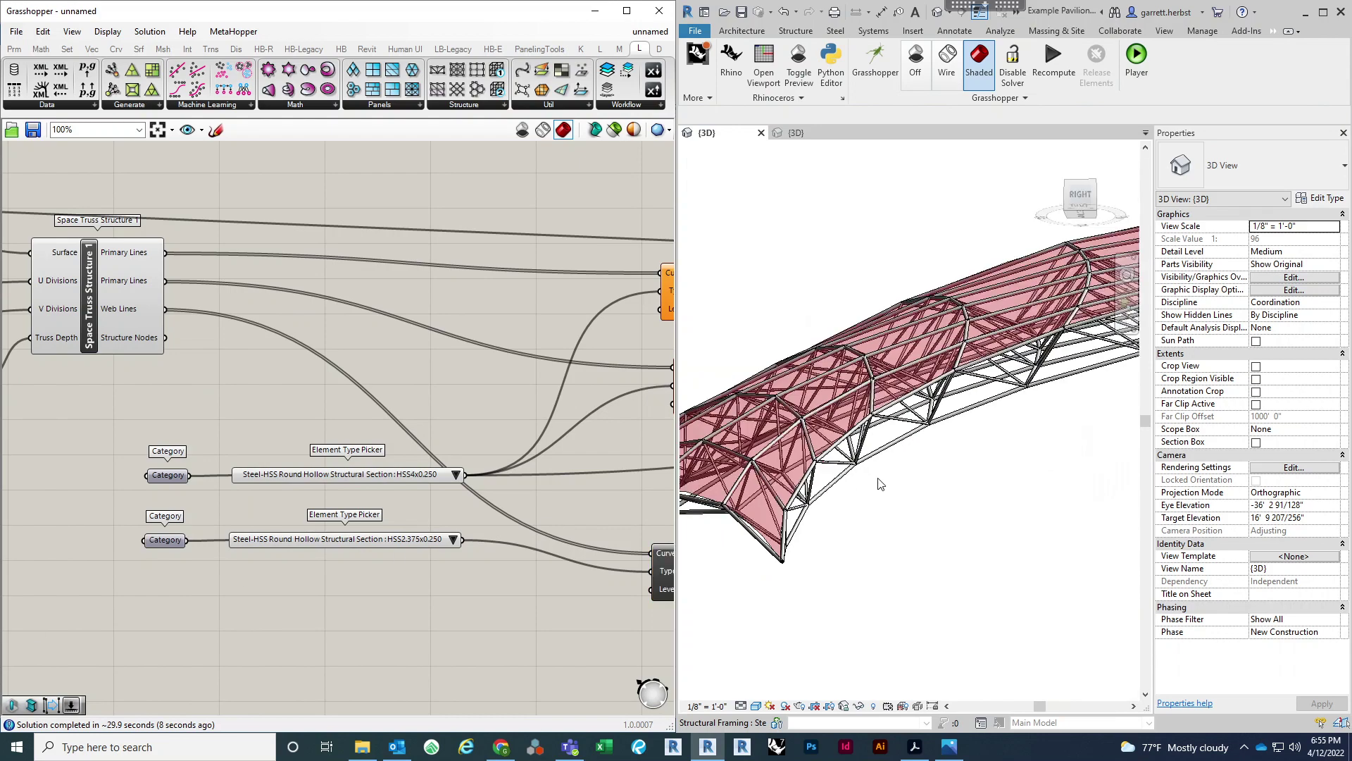
Step: Set the lower Element Type Picker to Steel-HSS Round Hollow Structural Section HSS3x0.250 for the web members
{"action": "middle_click_drag", "start_coordinate": [953, 513], "coordinate": [958, 604], "text": "shift"}
{"action": "scroll", "coordinate": [906, 585], "scroll_direction": "up", "scroll_amount": 3}
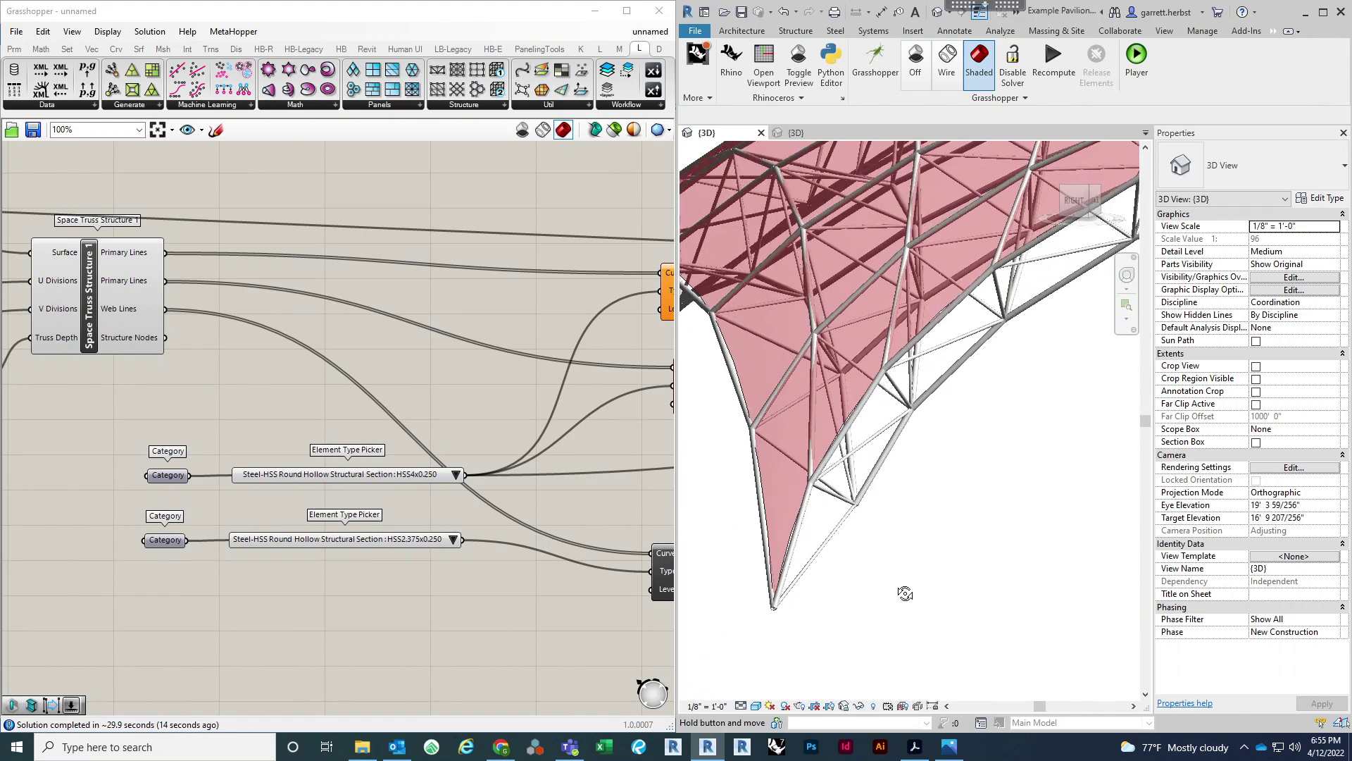
{"action": "scroll", "coordinate": [403, 477], "scroll_direction": "up", "scroll_amount": 4}
{"action": "scroll", "coordinate": [480, 578], "scroll_direction": "down", "scroll_amount": 3}
{"action": "scroll", "coordinate": [497, 560], "scroll_direction": "up", "scroll_amount": 2}
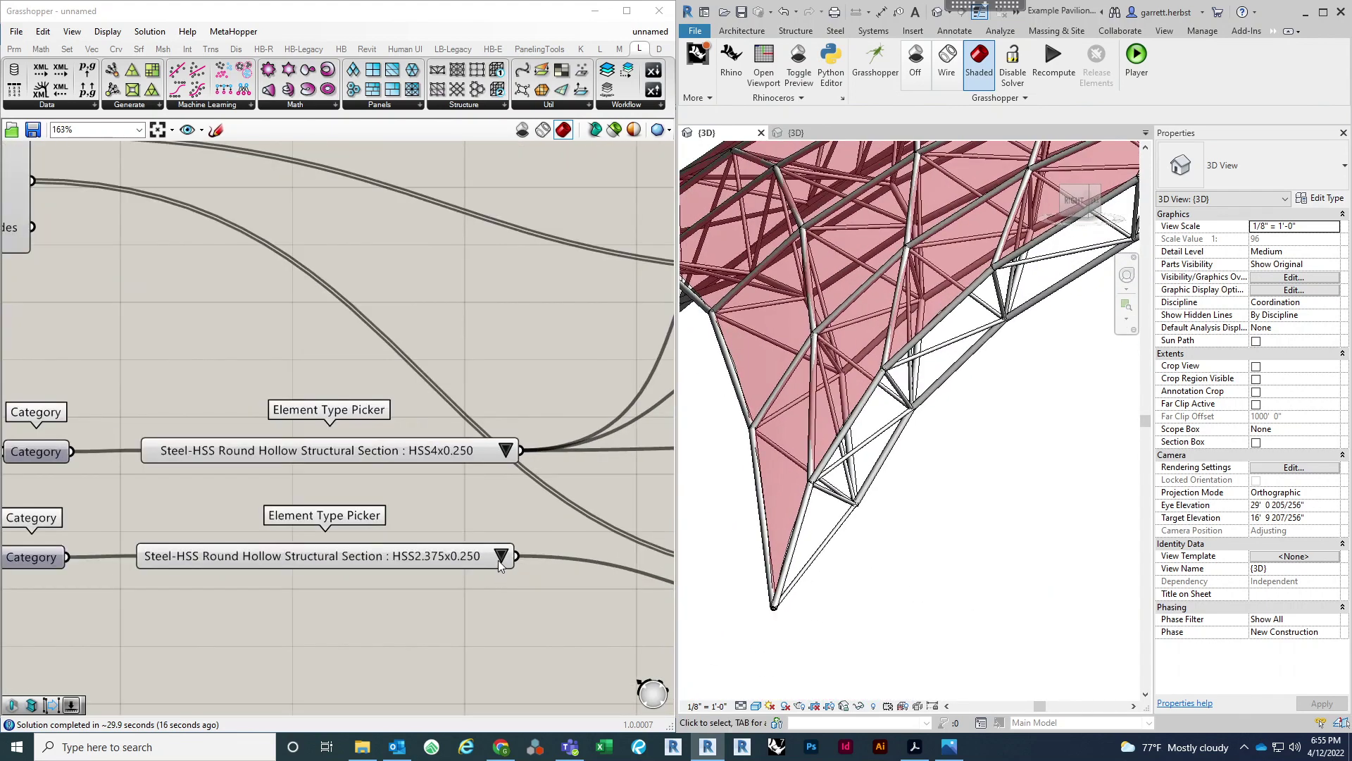
{"action": "left_click", "coordinate": [494, 553]}
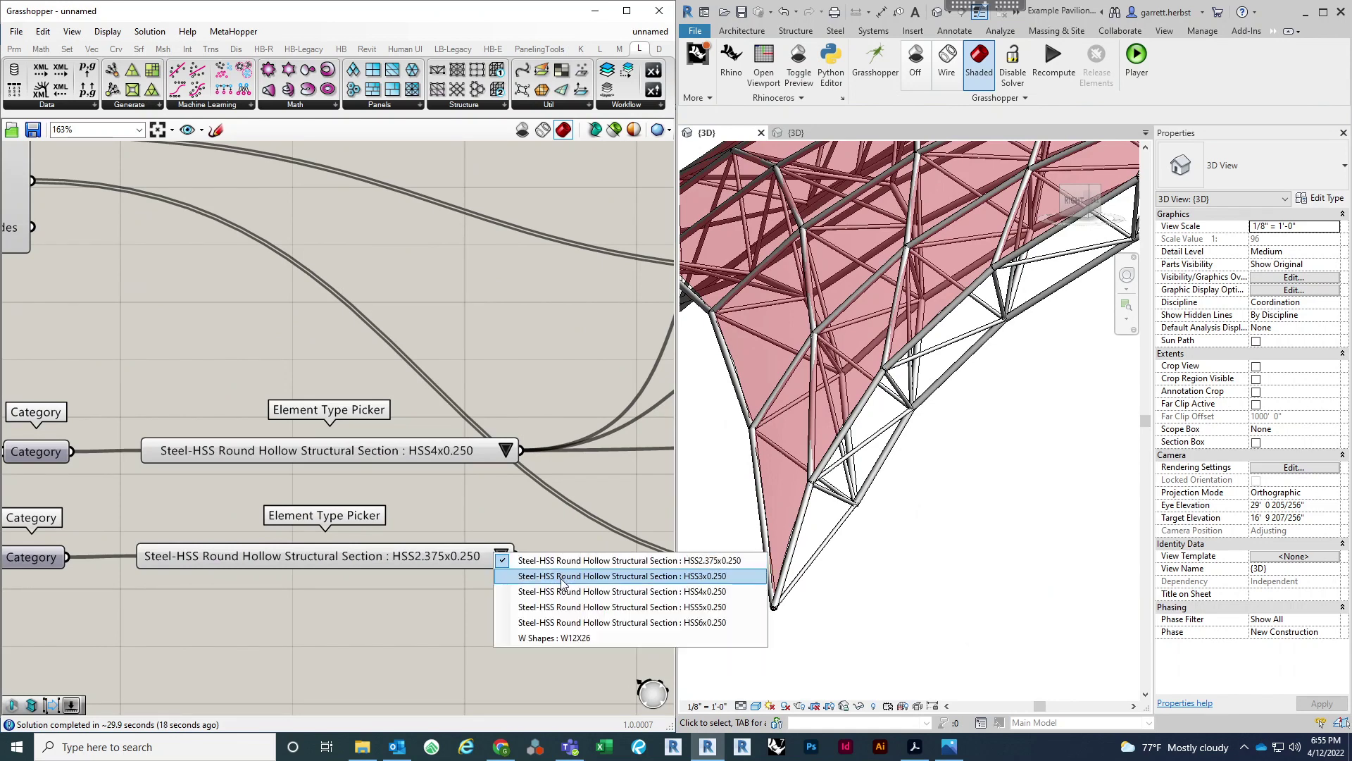
{"action": "left_click", "coordinate": [131, 569]}
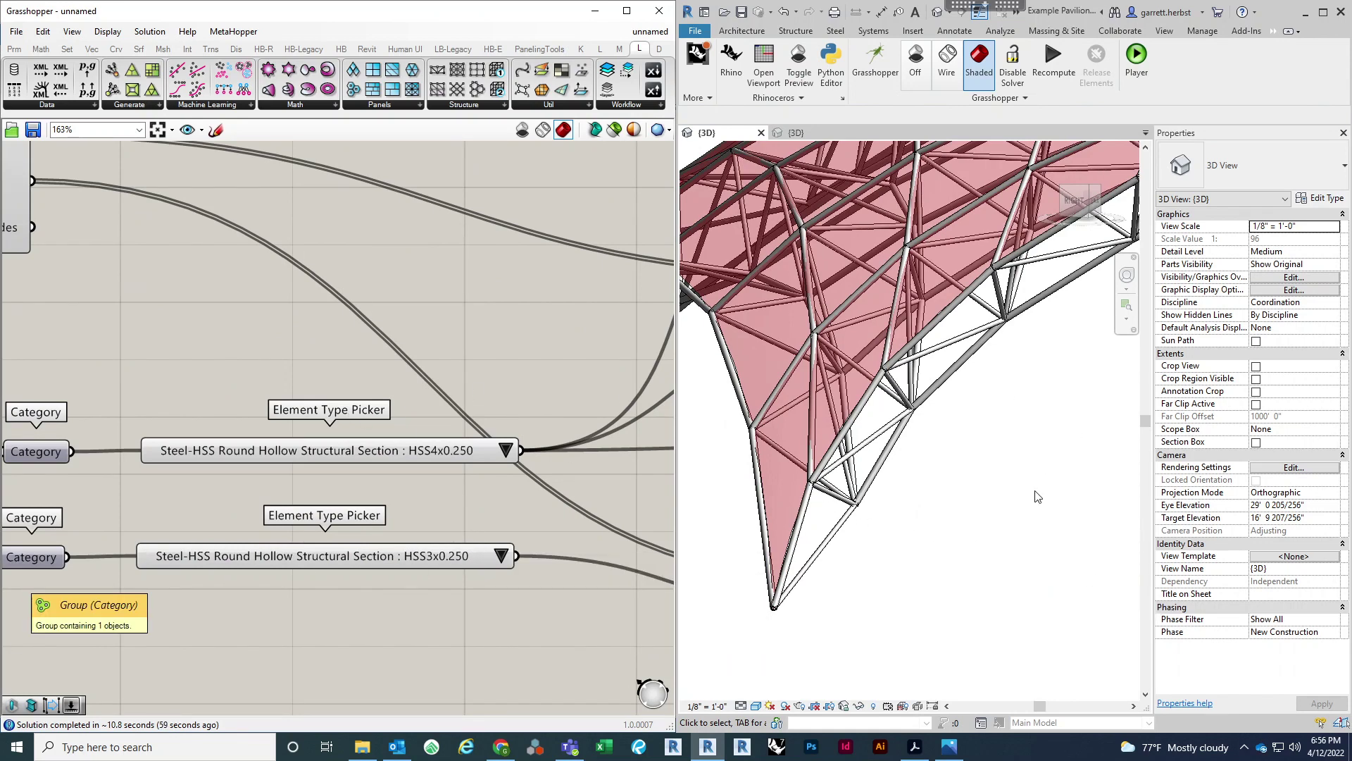
Step: Examine the whole framed pavilion in 3D and the Add Beam components in the definition
{"action": "middle_click_drag", "start_coordinate": [924, 458], "coordinate": [984, 516], "text": "shift"}
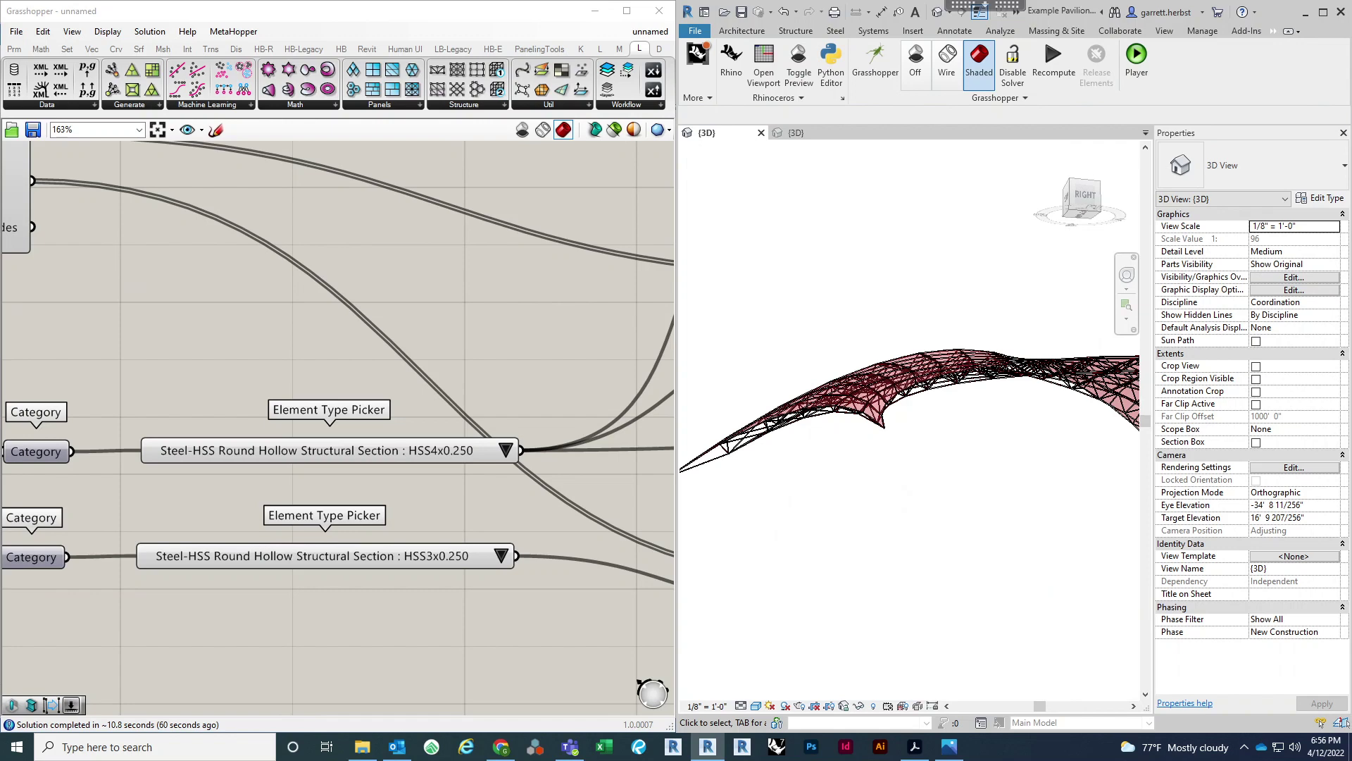
{"action": "scroll", "coordinate": [384, 501], "scroll_direction": "down", "scroll_amount": 5}
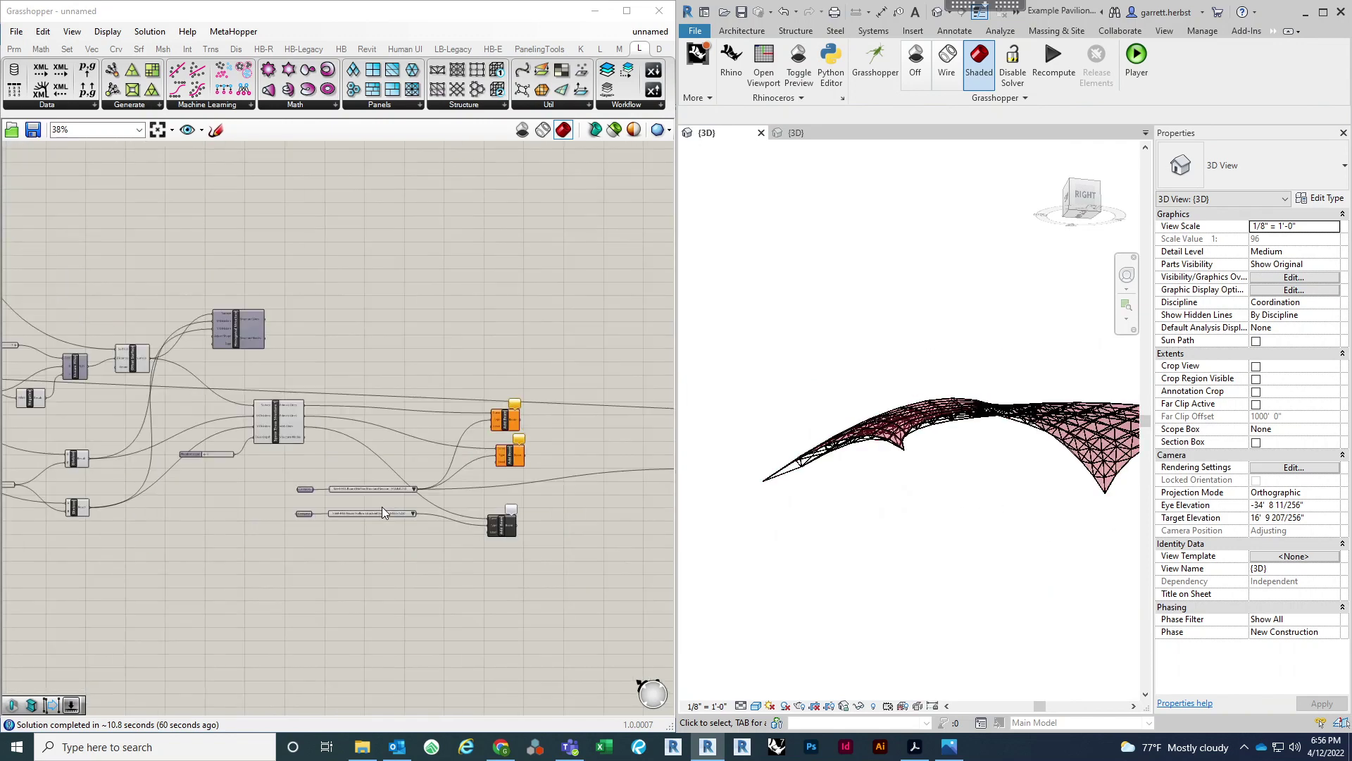
{"action": "scroll", "coordinate": [449, 388], "scroll_direction": "up", "scroll_amount": 2}
{"action": "scroll", "coordinate": [549, 415], "scroll_direction": "up", "scroll_amount": 4}
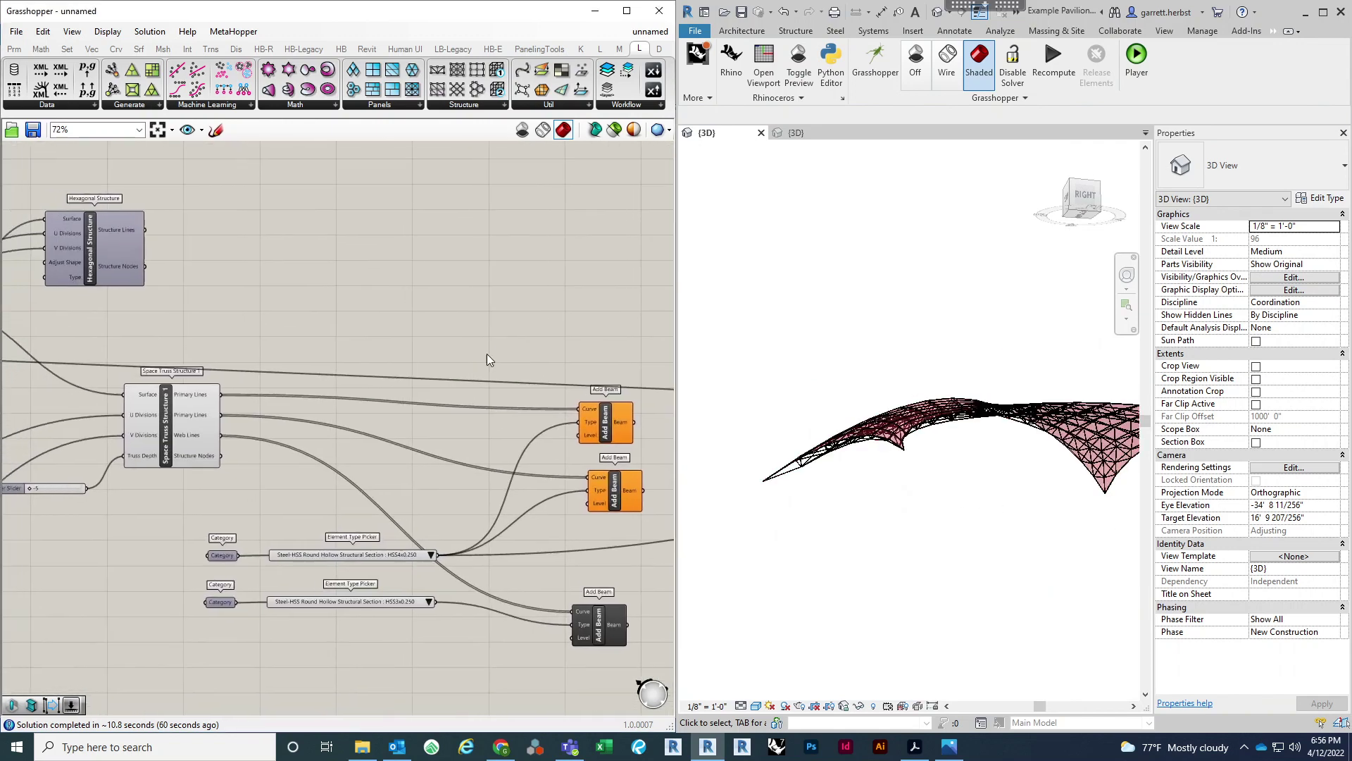
{"action": "scroll", "coordinate": [581, 469], "scroll_direction": "up", "scroll_amount": 4}
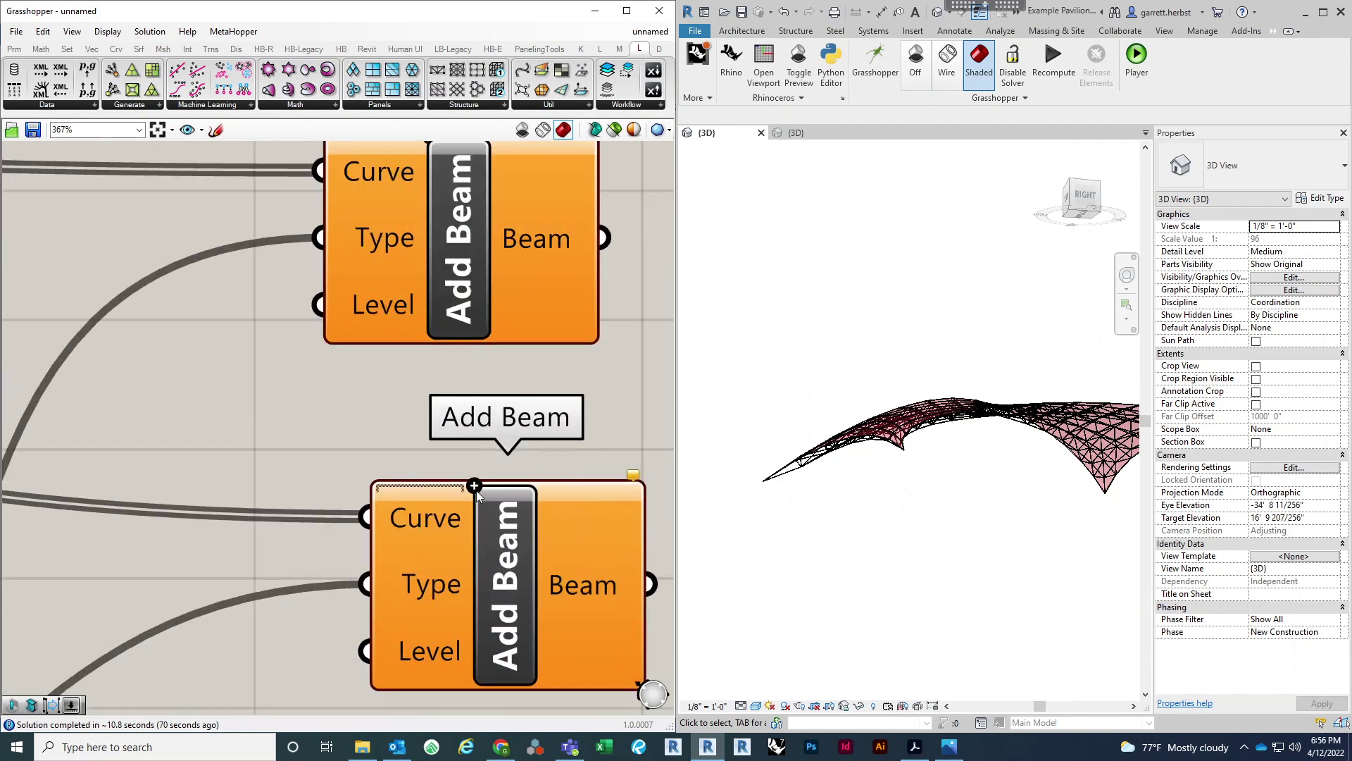
{"action": "right_click_drag", "start_coordinate": [276, 432], "coordinate": [358, 581]}
{"action": "scroll", "coordinate": [442, 310], "scroll_direction": "up", "scroll_amount": 3}
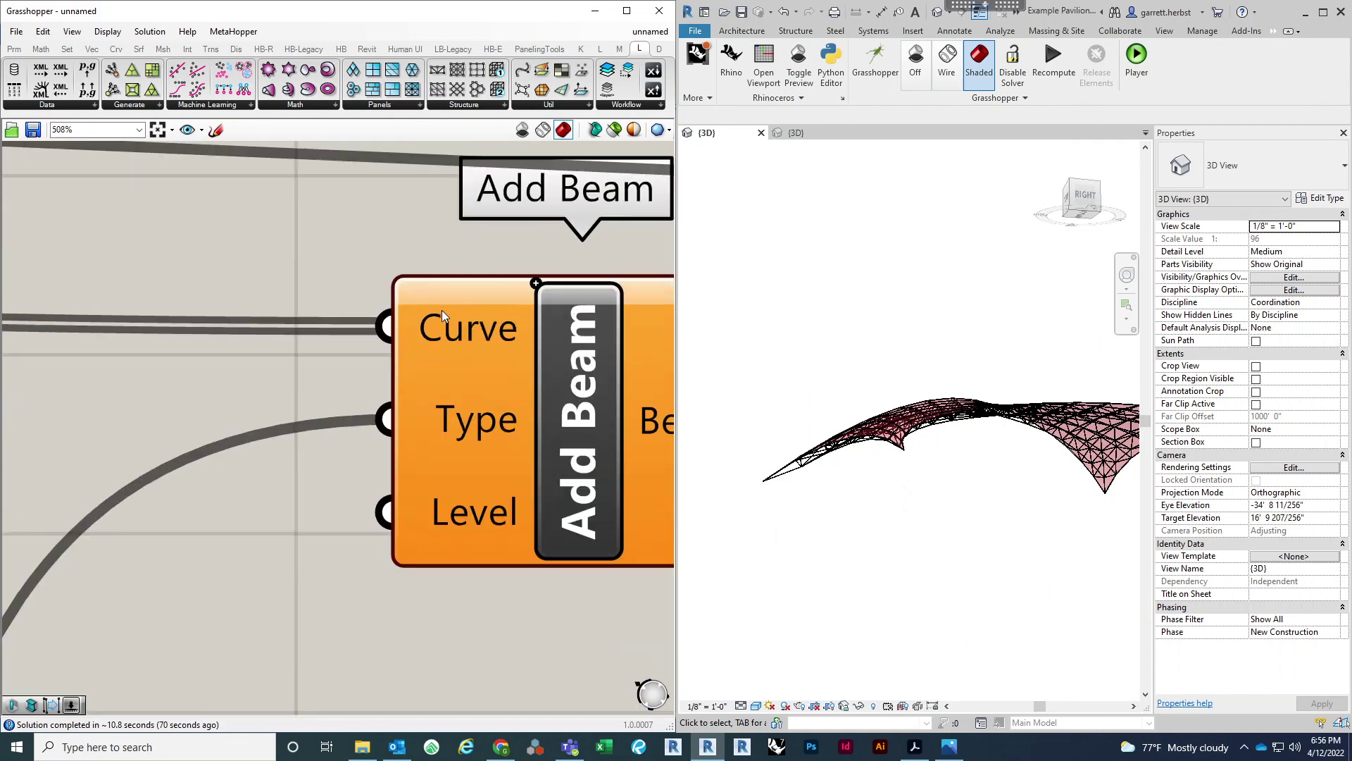
{"action": "scroll", "coordinate": [467, 458], "scroll_direction": "down", "scroll_amount": 15}
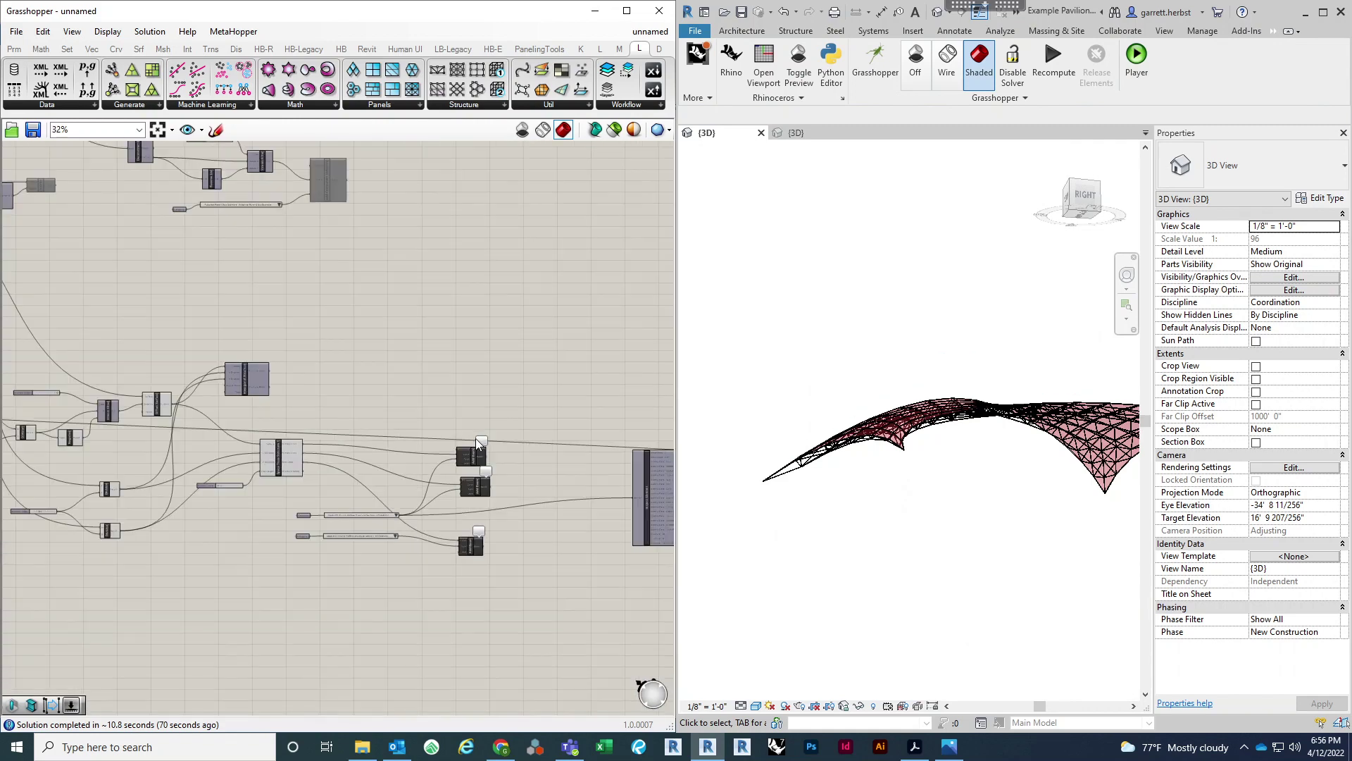
Step: Unhide all hidden elements in the 3D view using Reveal Hidden Elements mode, and leave that mode
{"action": "left_click_drag", "start_coordinate": [577, 473], "coordinate": [537, 472]}
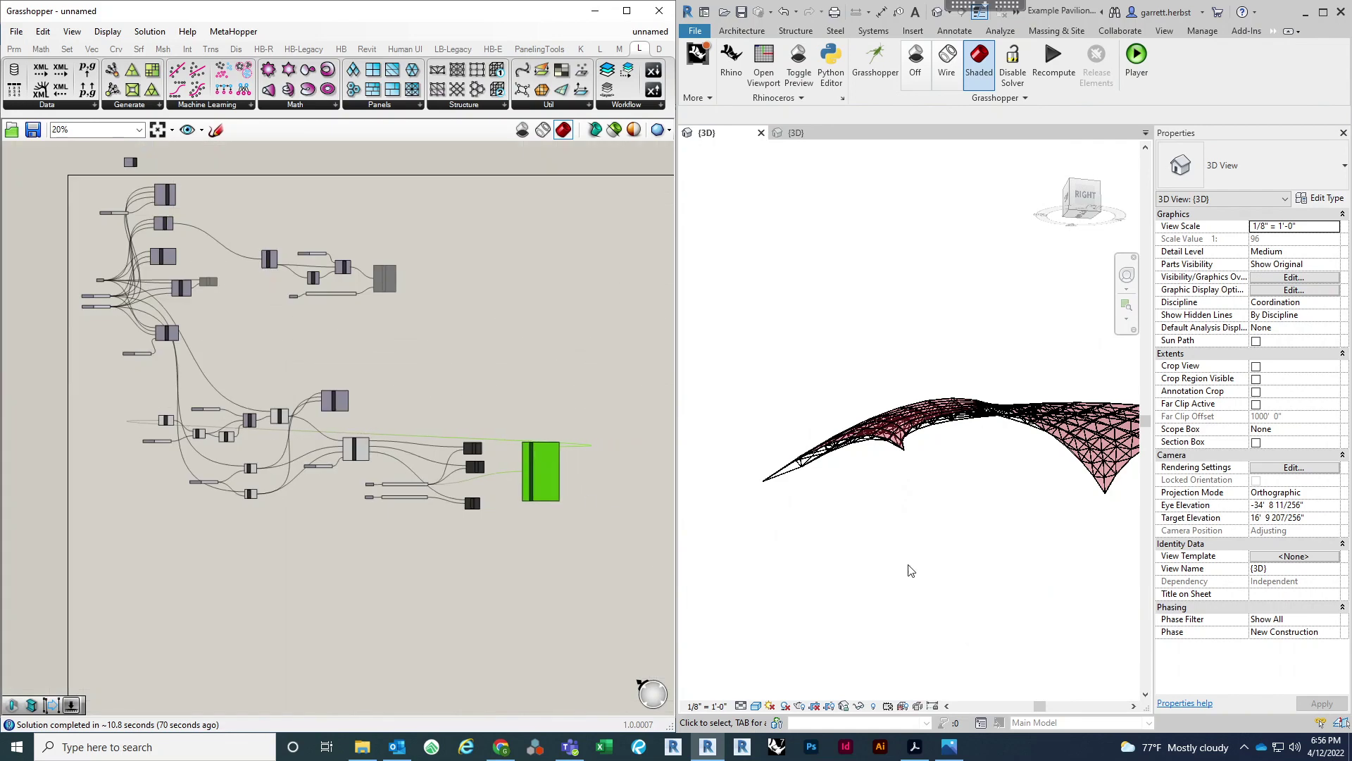
{"action": "mouse_move", "coordinate": [909, 570]}
{"action": "middle_mouse_down", "text": "shift"}
{"action": "mouse_move", "coordinate": [809, 513]}
{"action": "mouse_move", "coordinate": [979, 567]}
{"action": "mouse_move", "coordinate": [906, 395]}
{"action": "mouse_move", "coordinate": [1099, 597]}
{"action": "middle_mouse_up", "text": "shift"}
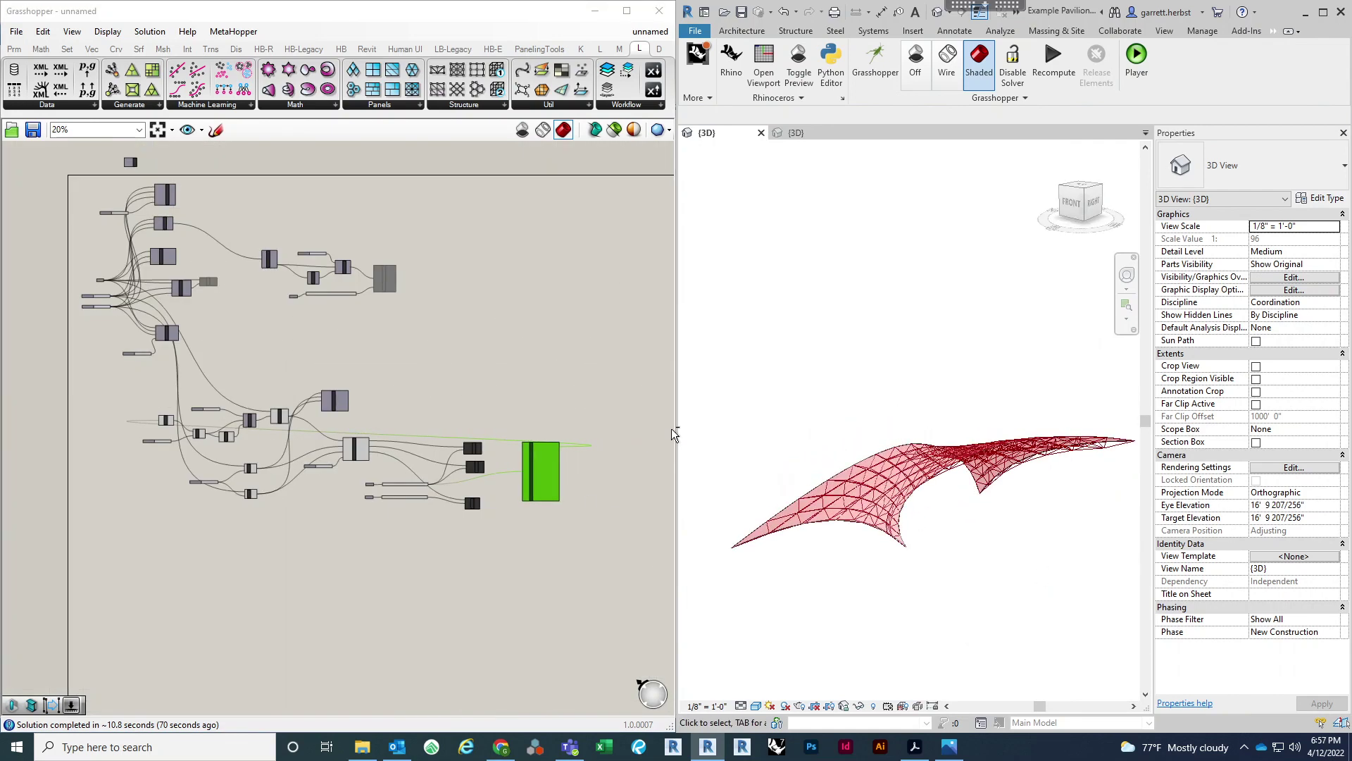
{"action": "left_click", "coordinate": [874, 705]}
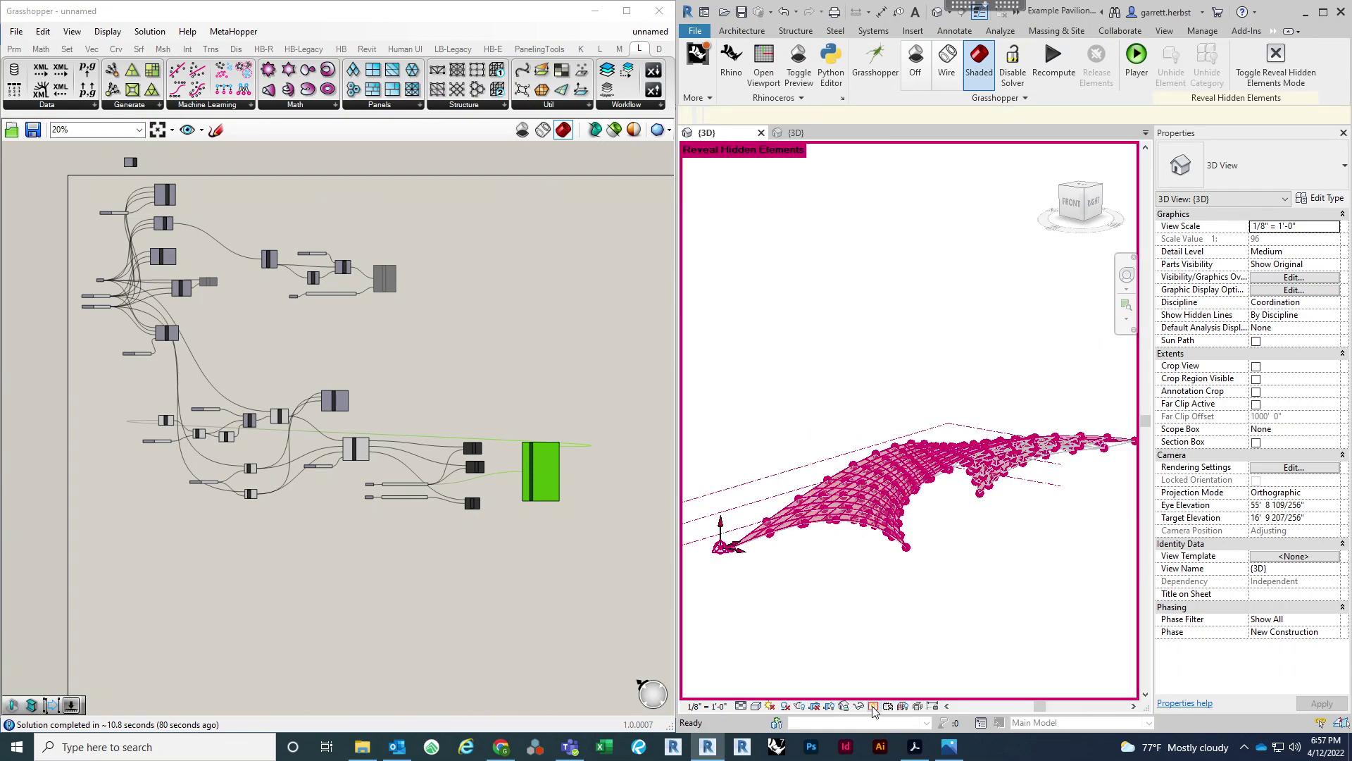
{"action": "scroll", "coordinate": [779, 492], "scroll_direction": "down", "scroll_amount": 3}
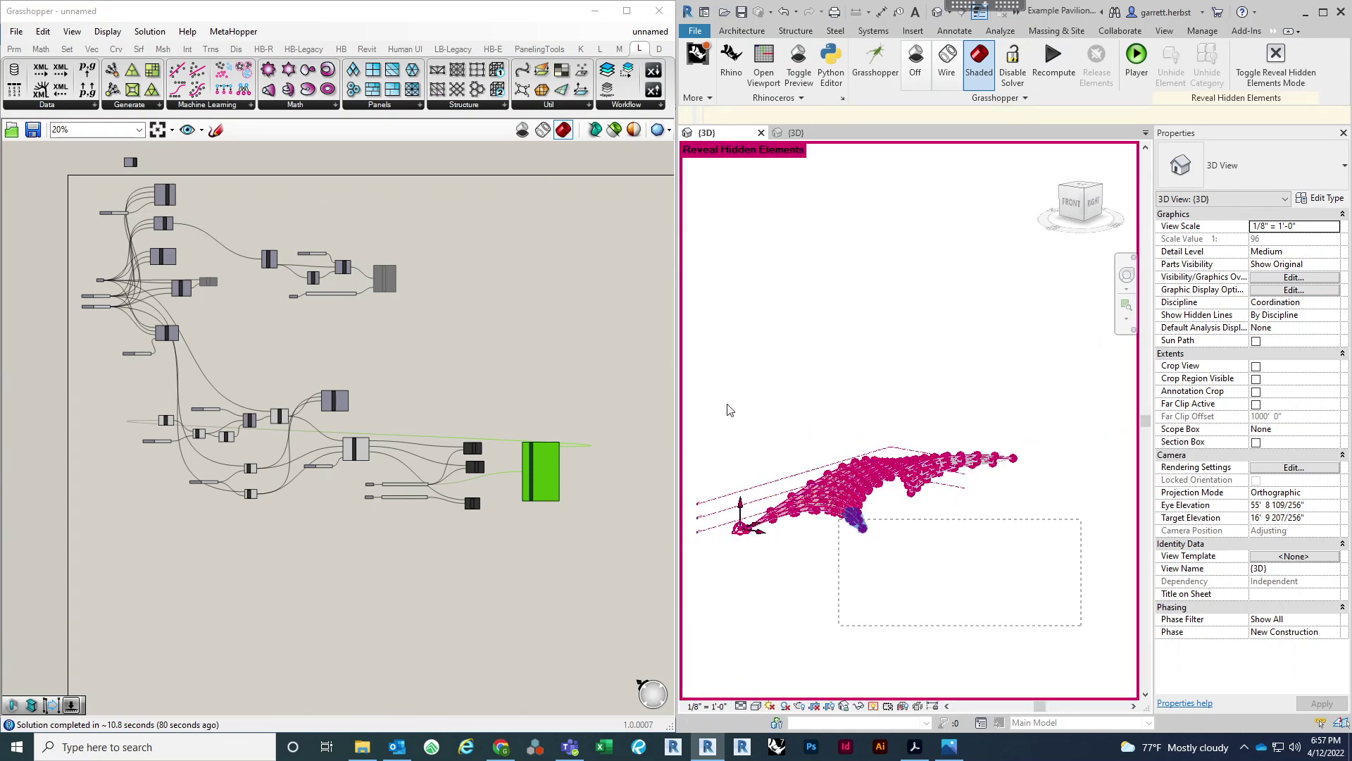
{"action": "left_click_drag", "start_coordinate": [729, 410], "coordinate": [720, 374]}
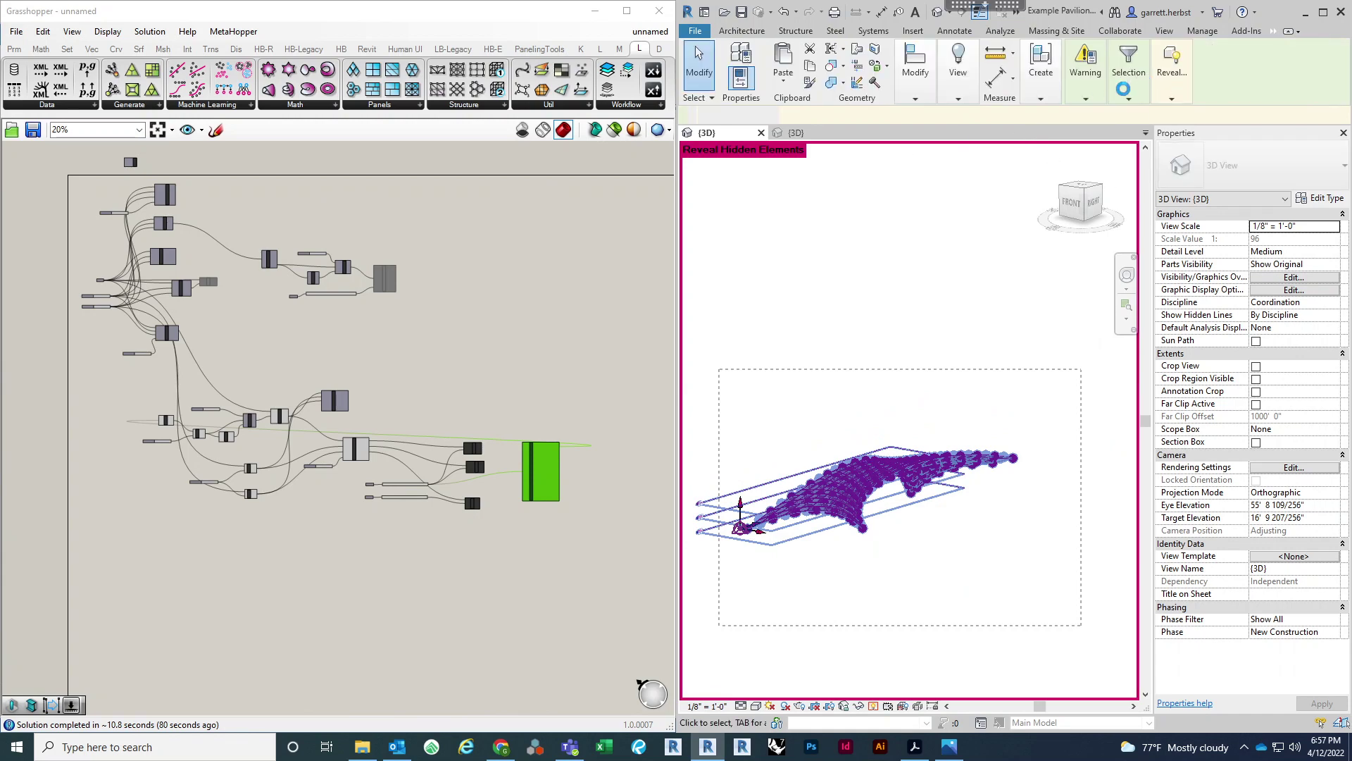
{"action": "left_click_drag", "start_coordinate": [718, 368], "coordinate": [718, 369]}
{"action": "left_click", "coordinate": [1188, 93]}
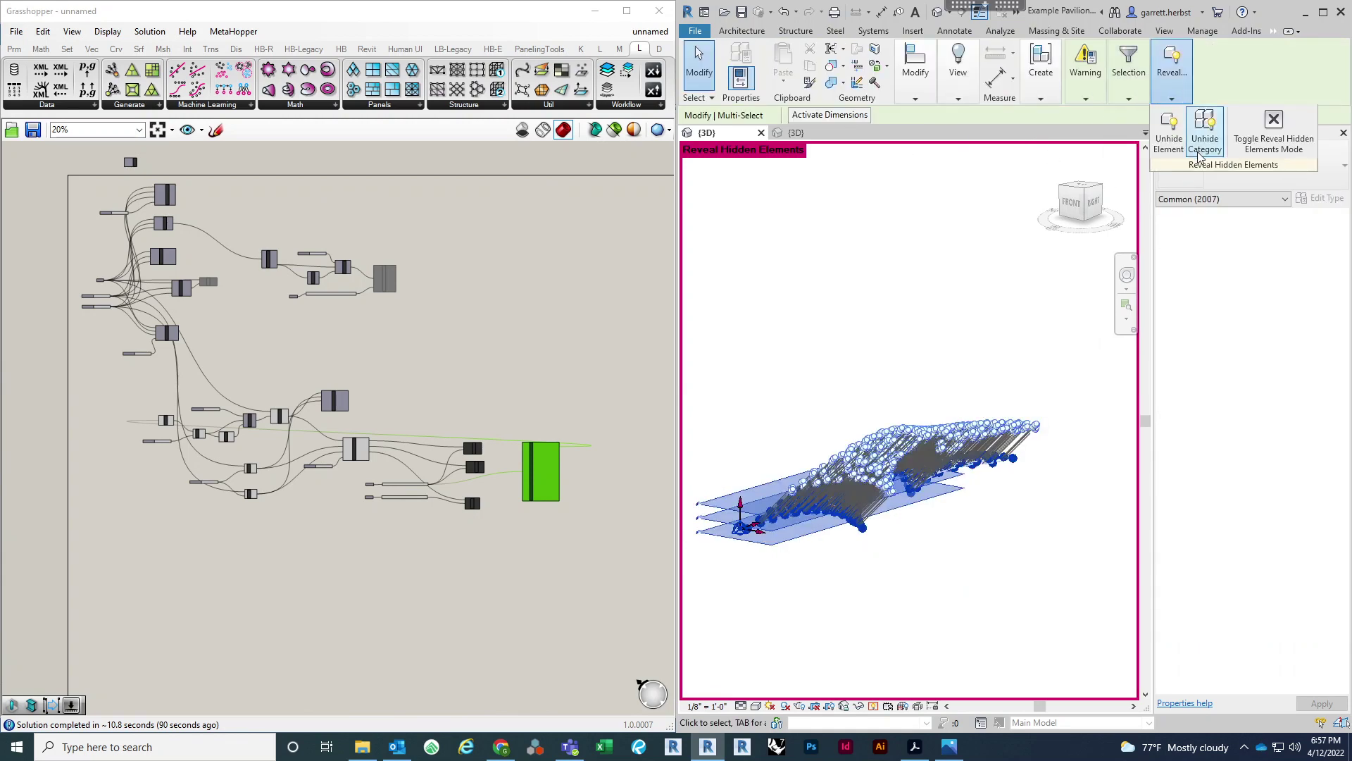
{"action": "left_click", "coordinate": [1168, 145]}
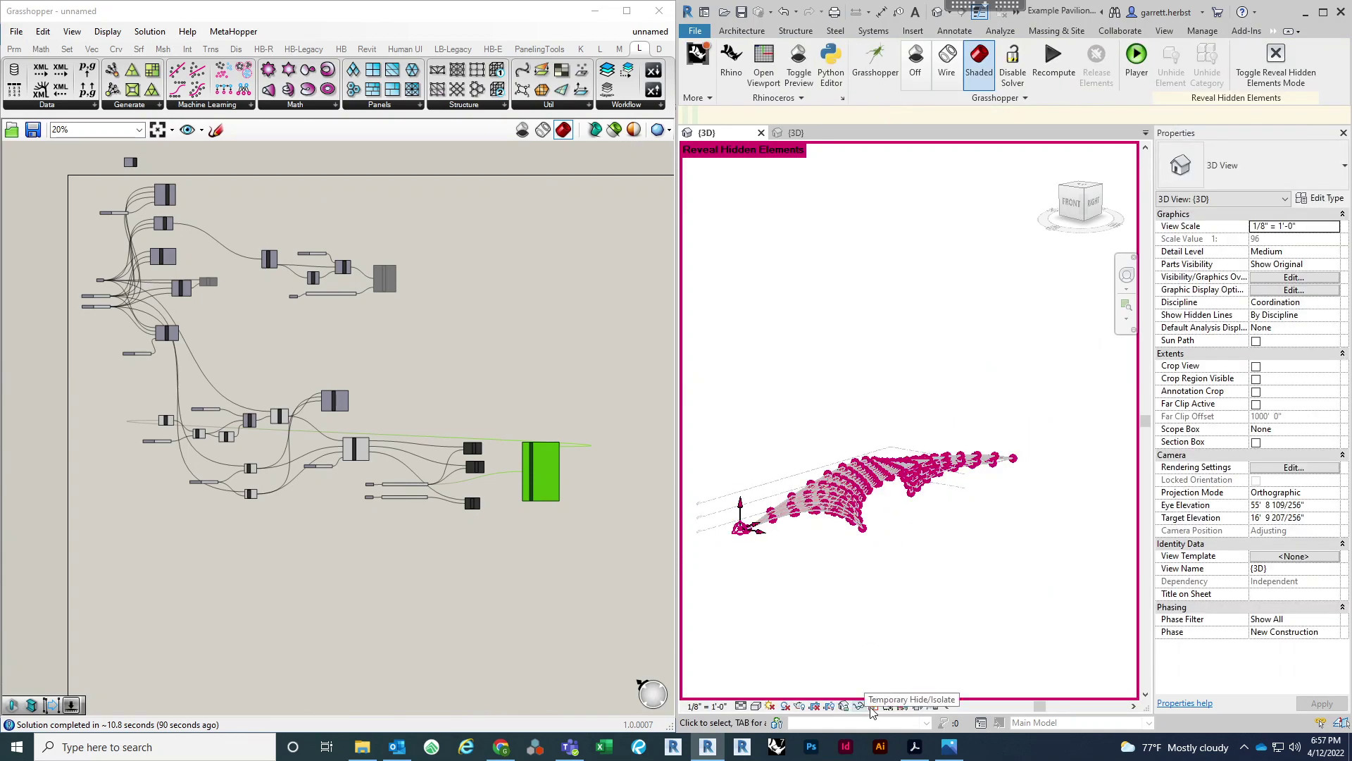
{"action": "left_click", "coordinate": [874, 707]}
Step: Close the Grasshopper window, maximize the Revit window, and turn off the Grasshopper geometry preview
{"action": "scroll", "coordinate": [941, 479], "scroll_direction": "up", "scroll_amount": 3}
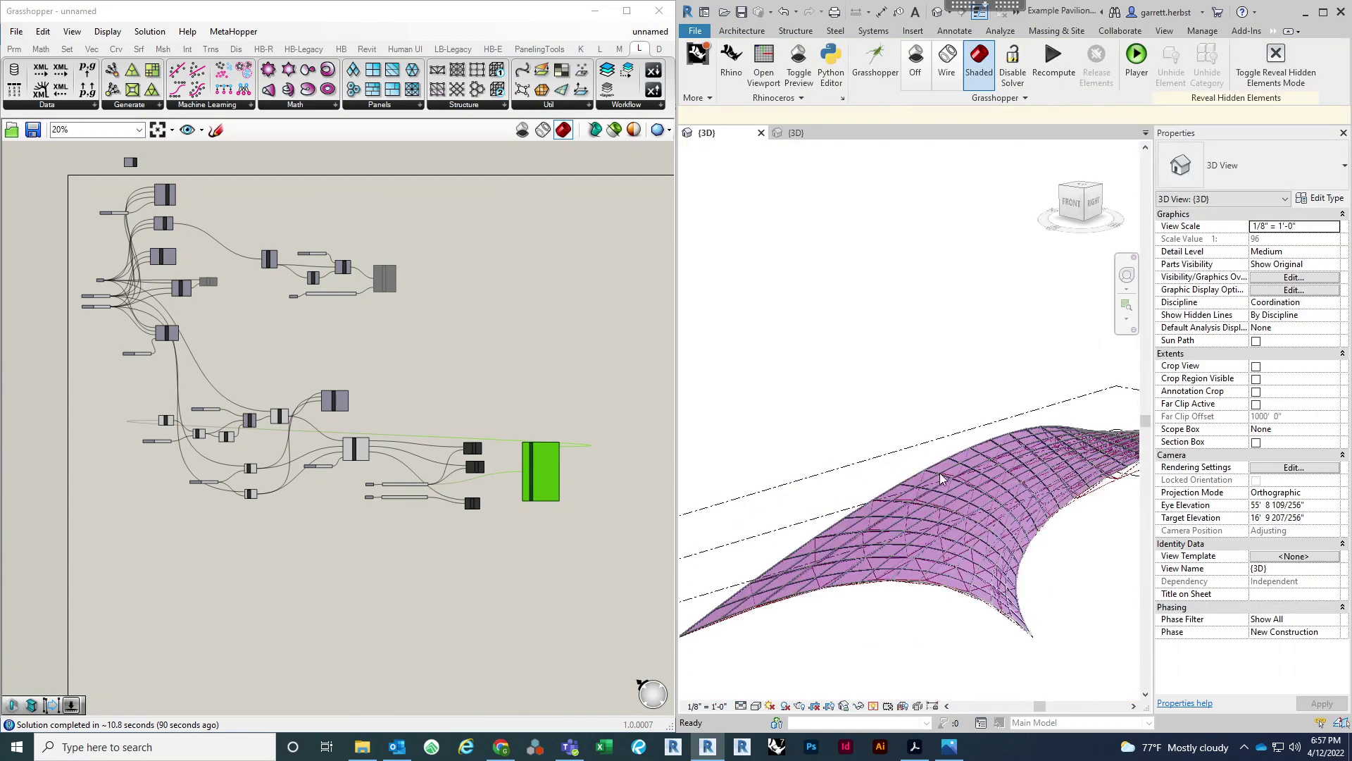
{"action": "middle_click_drag", "start_coordinate": [937, 542], "coordinate": [937, 444], "text": "shift"}
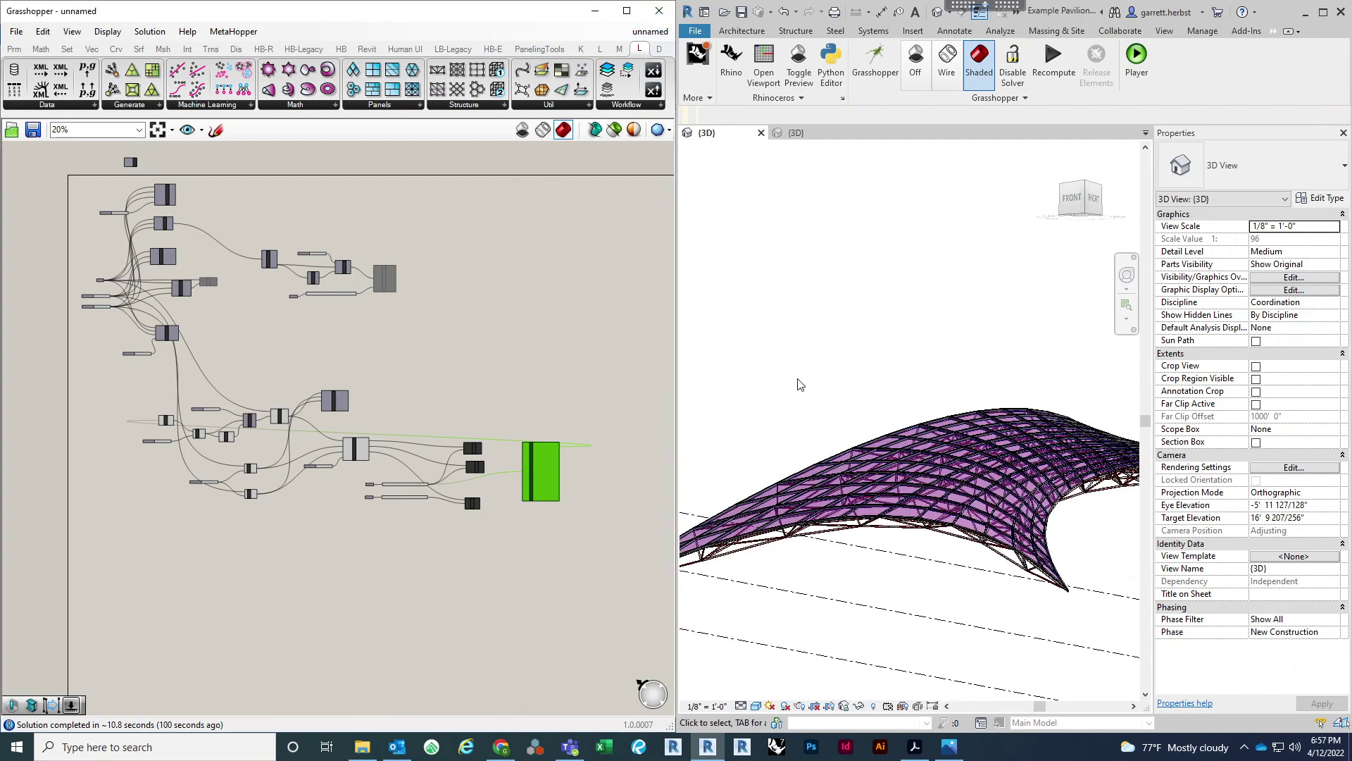
{"action": "left_click", "coordinate": [662, 10]}
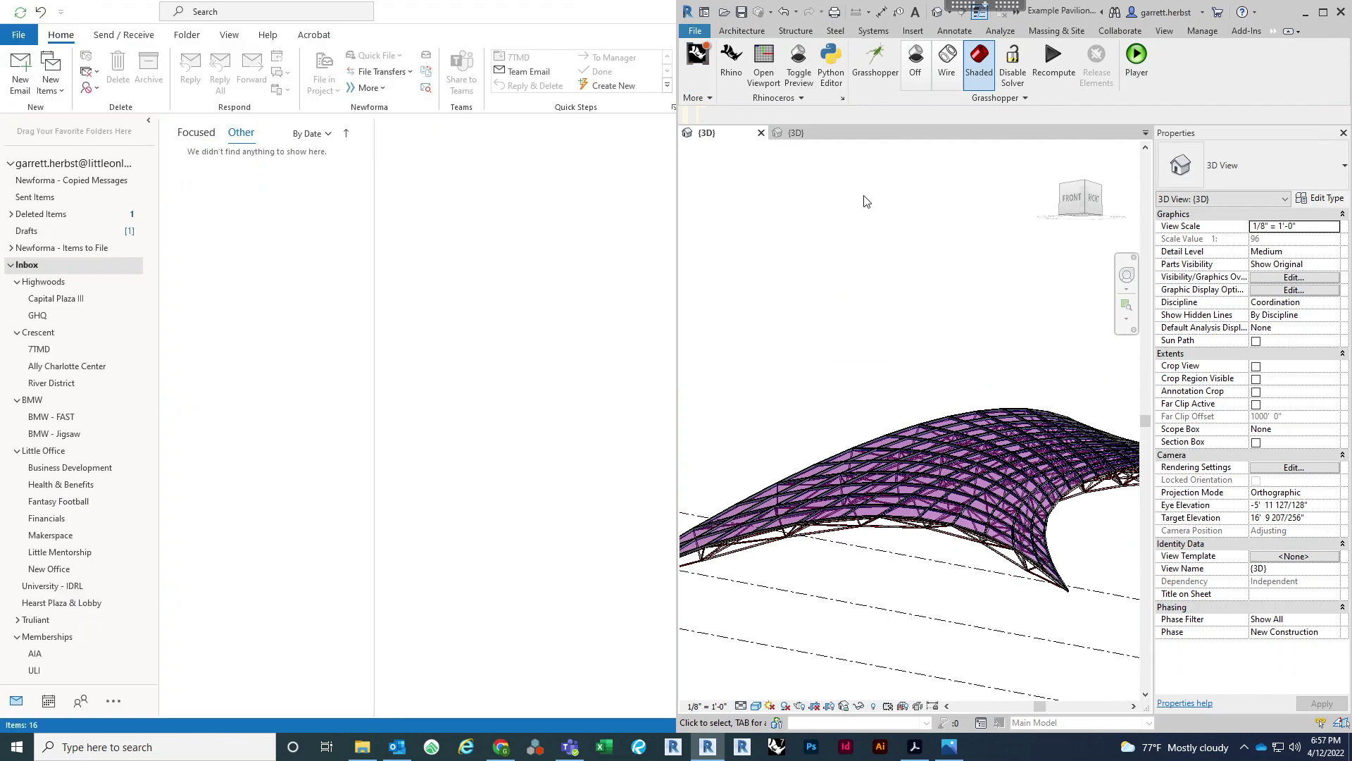
{"action": "left_click", "coordinate": [1323, 14]}
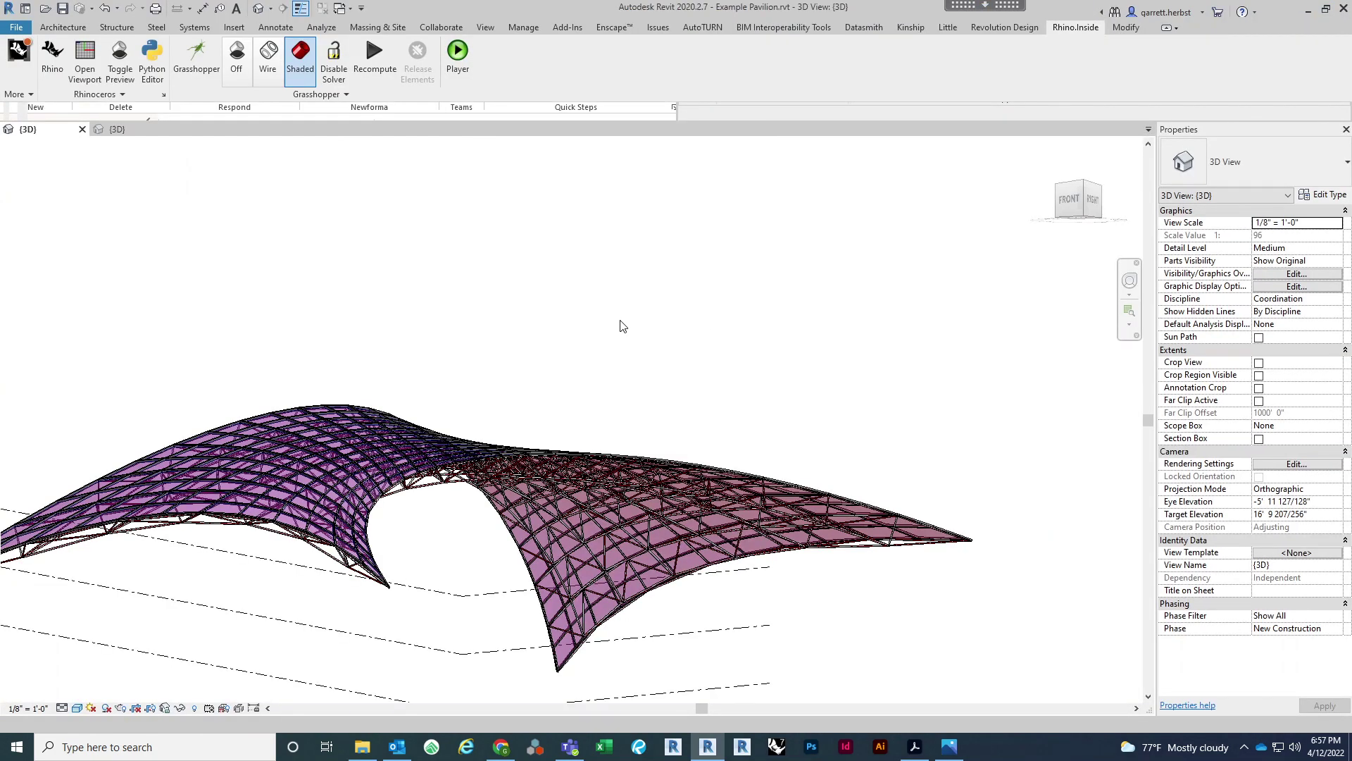
{"action": "left_click", "coordinate": [236, 74]}
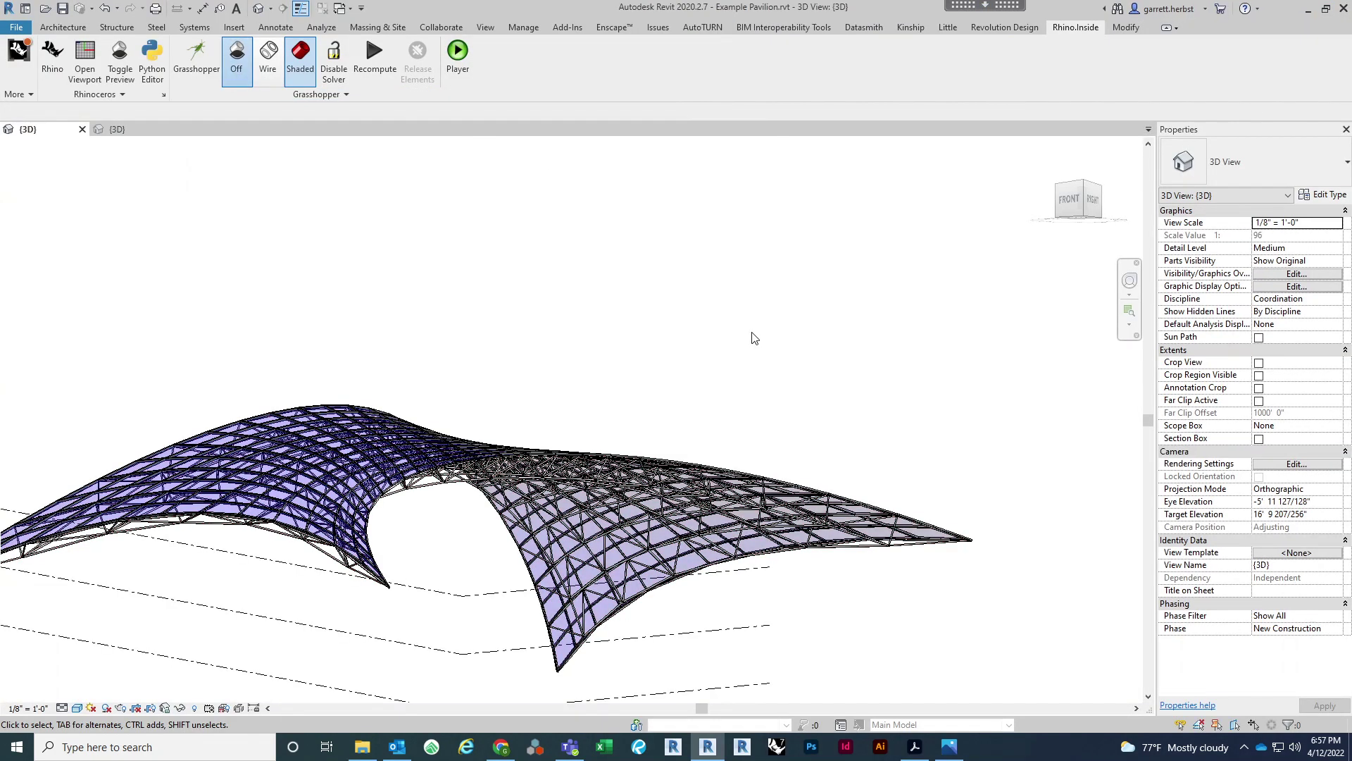
Step: Examine the finished pavilion with its glass panels and steel space truss from all sides in 3D
{"action": "mouse_move", "coordinate": [791, 314]}
{"action": "middle_mouse_down", "text": "shift"}
{"action": "mouse_move", "coordinate": [782, 392]}
{"action": "mouse_move", "coordinate": [725, 476]}
{"action": "middle_mouse_up", "text": "shift"}
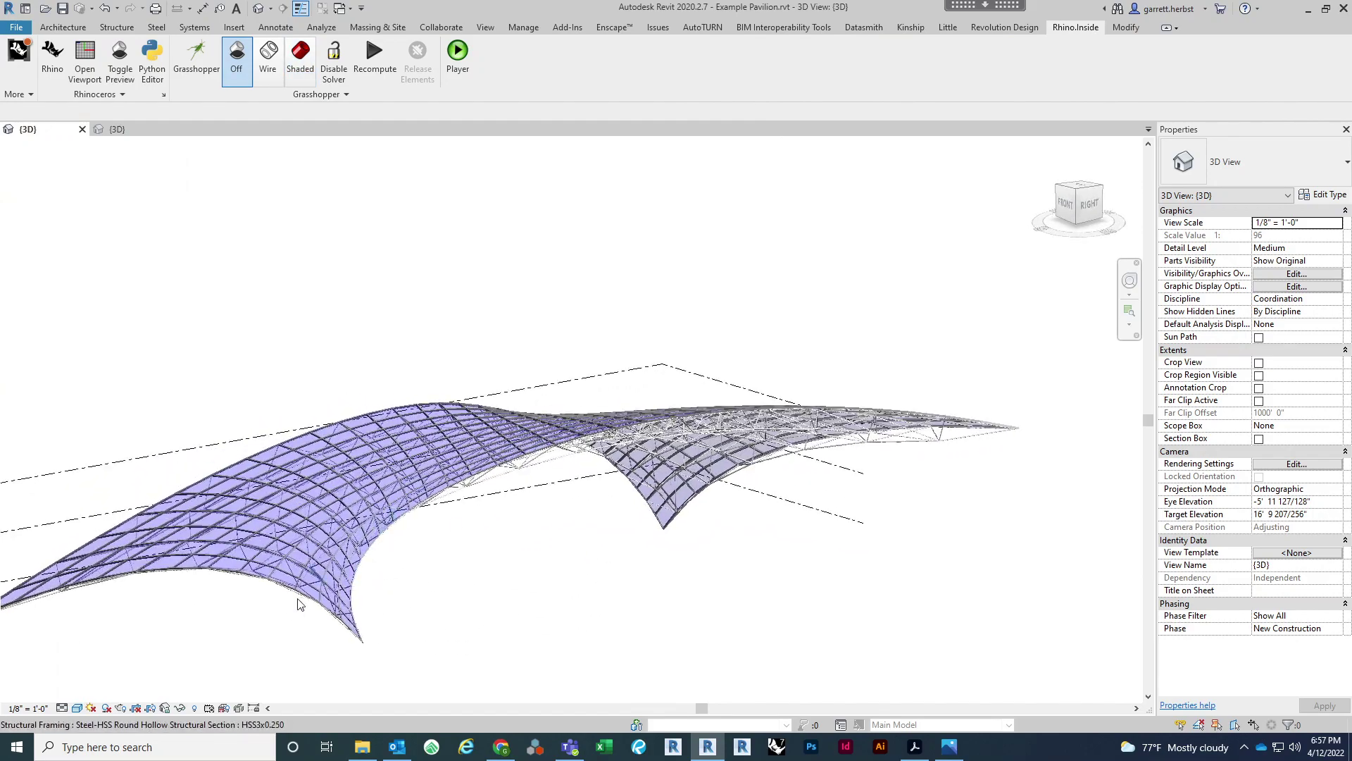
{"action": "scroll", "coordinate": [299, 601], "scroll_direction": "up", "scroll_amount": 3}
{"action": "middle_click_drag", "start_coordinate": [493, 585], "coordinate": [547, 589], "text": "shift"}
{"action": "middle_click_drag", "start_coordinate": [684, 524], "coordinate": [795, 456]}
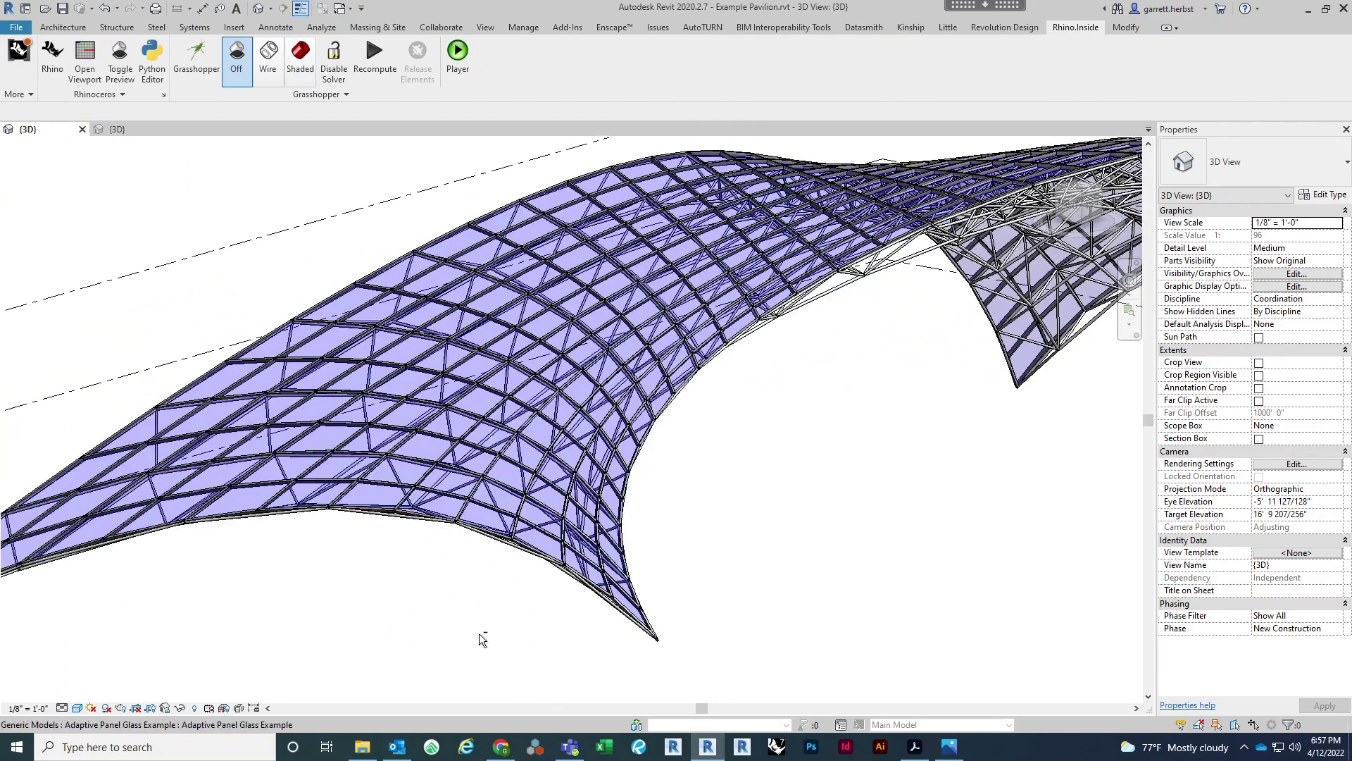
{"action": "middle_click_drag", "start_coordinate": [481, 639], "coordinate": [873, 402], "text": "shift"}
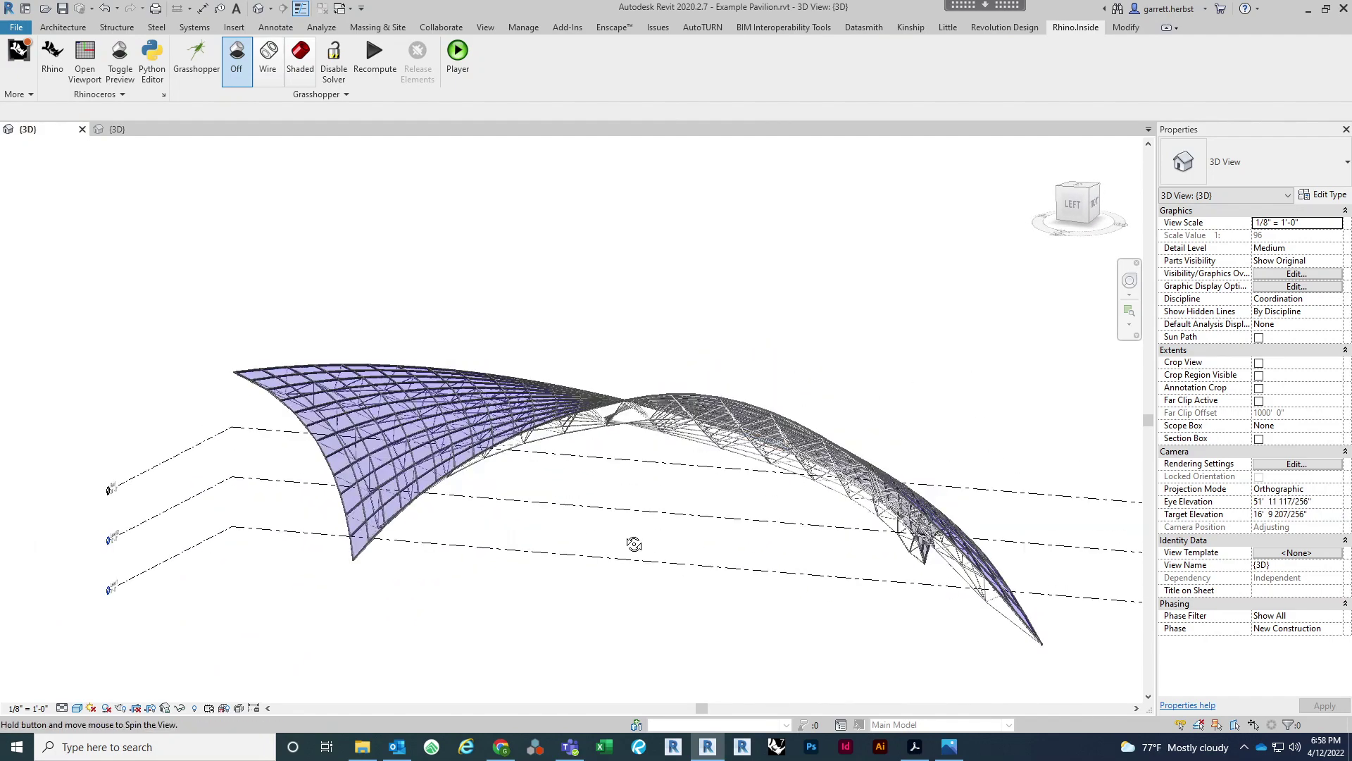
{"action": "middle_click_drag", "start_coordinate": [634, 544], "coordinate": [800, 552], "text": "shift"}
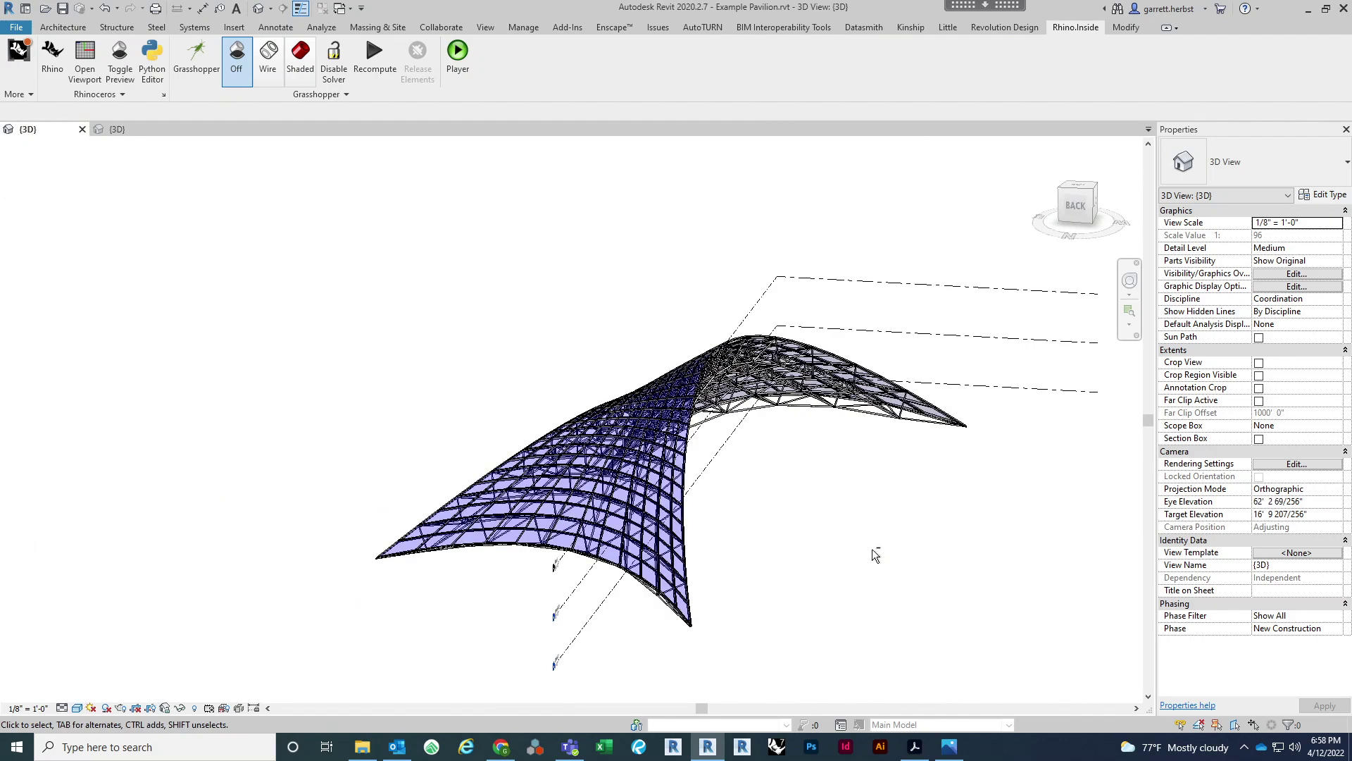
{"action": "middle_click_drag", "start_coordinate": [872, 550], "coordinate": [813, 425], "text": "shift"}
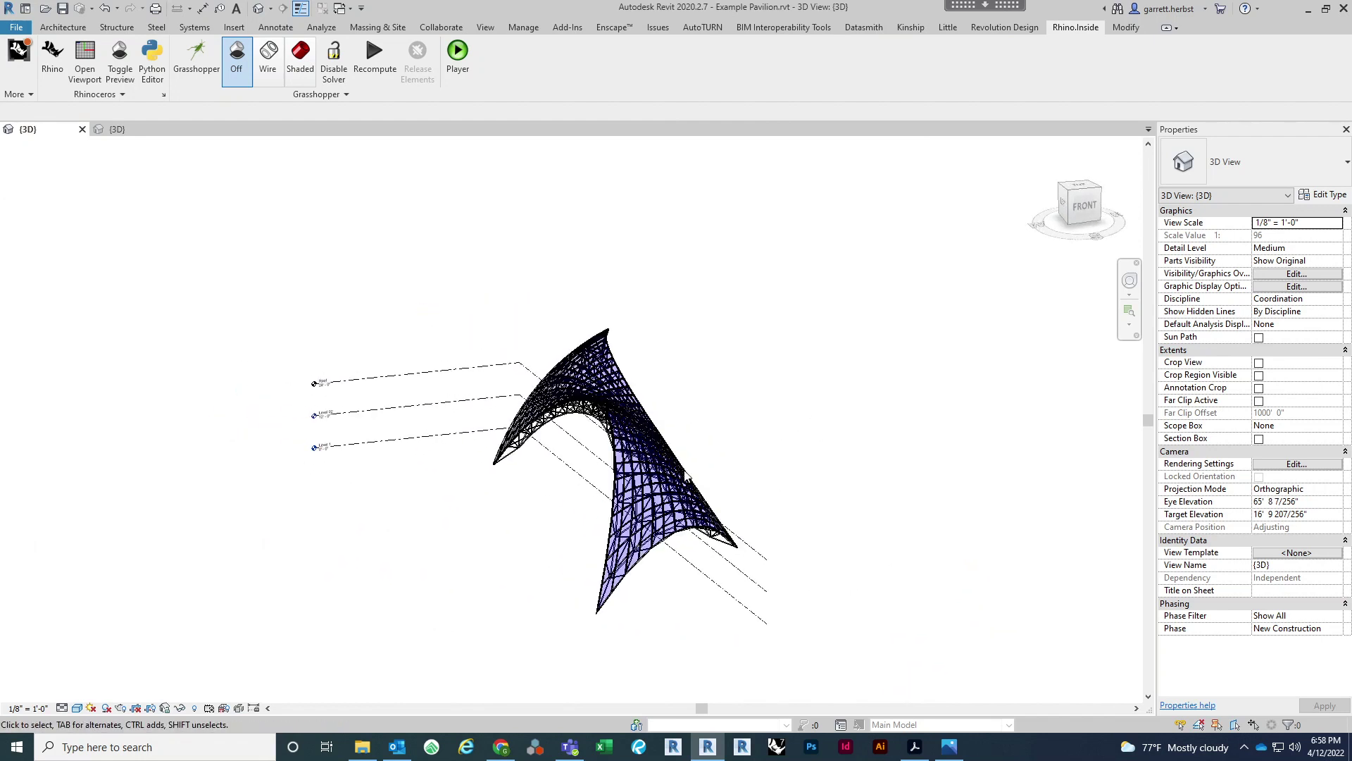
{"action": "middle_click_drag", "start_coordinate": [801, 380], "coordinate": [762, 520], "text": "shift"}
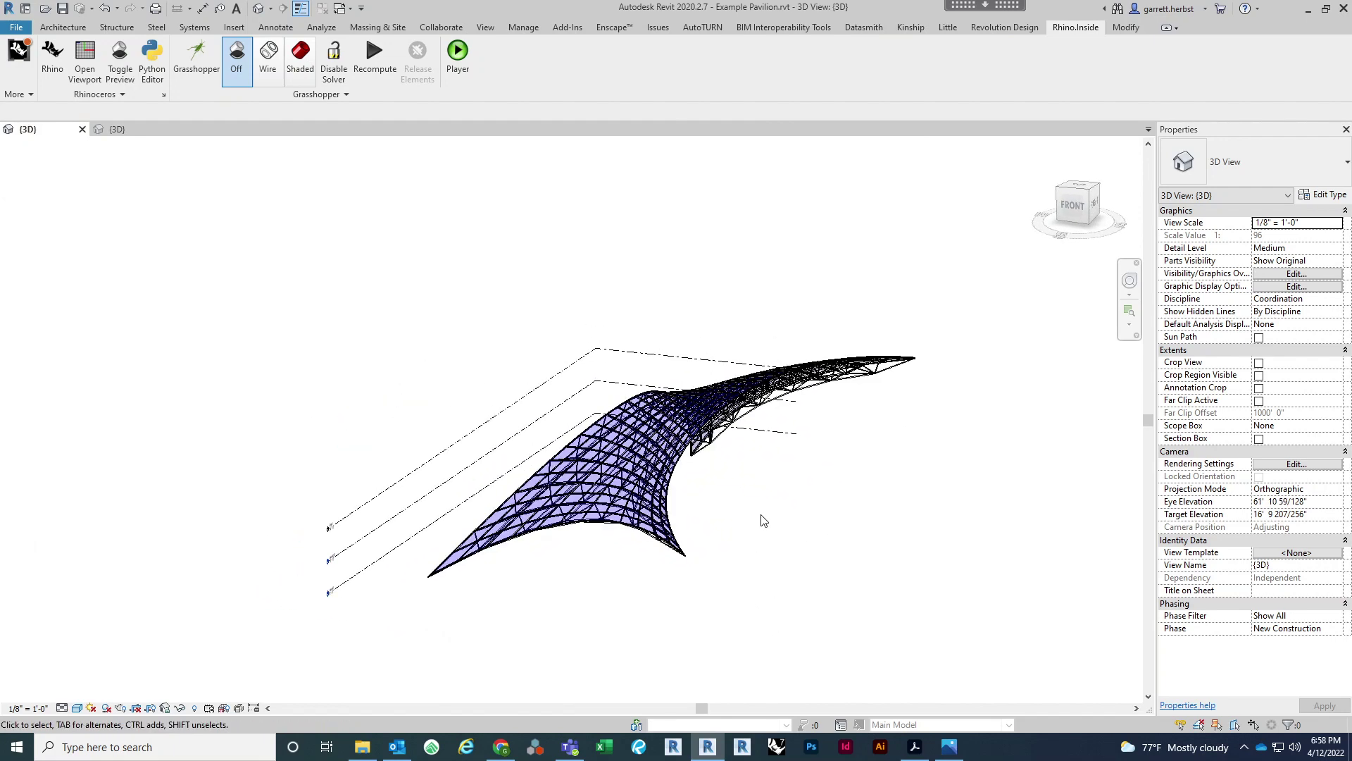
{"action": "middle_click_drag", "start_coordinate": [610, 567], "coordinate": [625, 591], "text": "shift"}
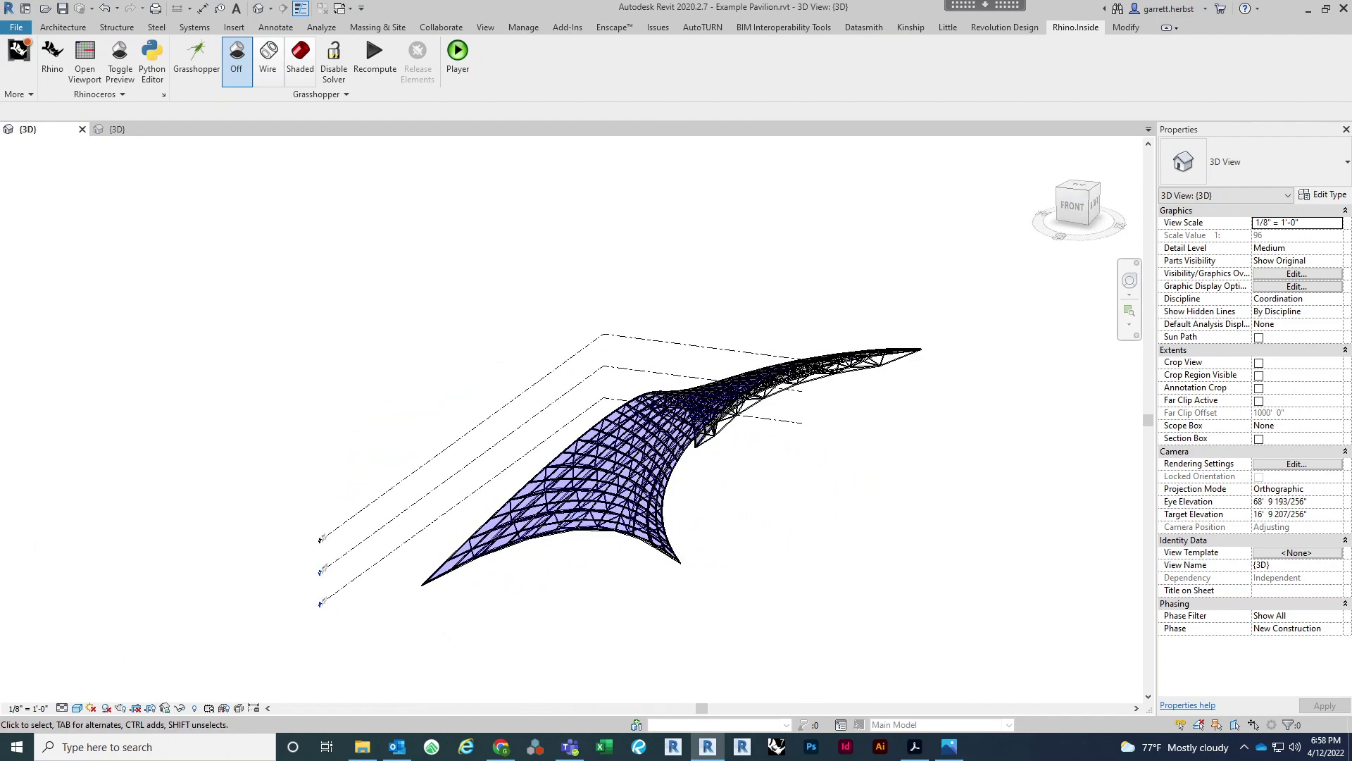